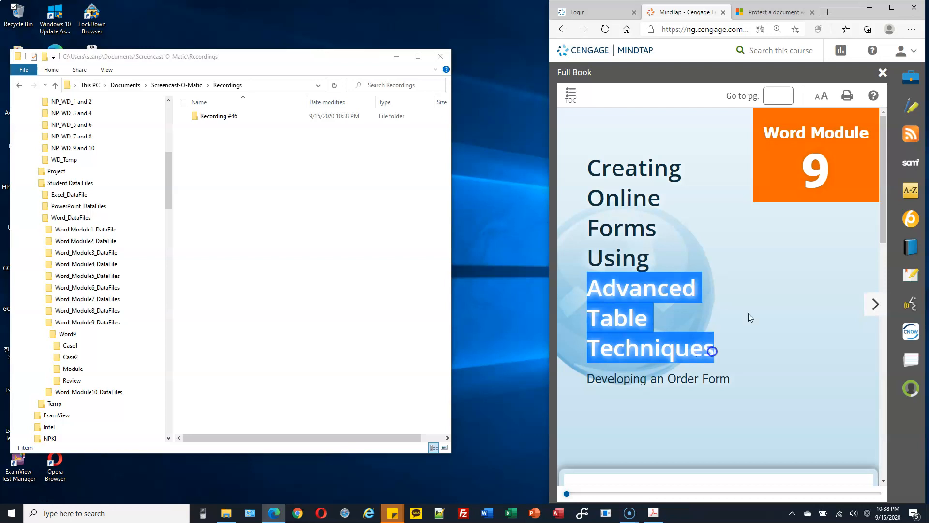
Open the template NP_WD_9-2.dotx from the Word9 > Review data folder, as the assignment's step 1 asks.
{"action": "left_click", "coordinate": [717, 360]}
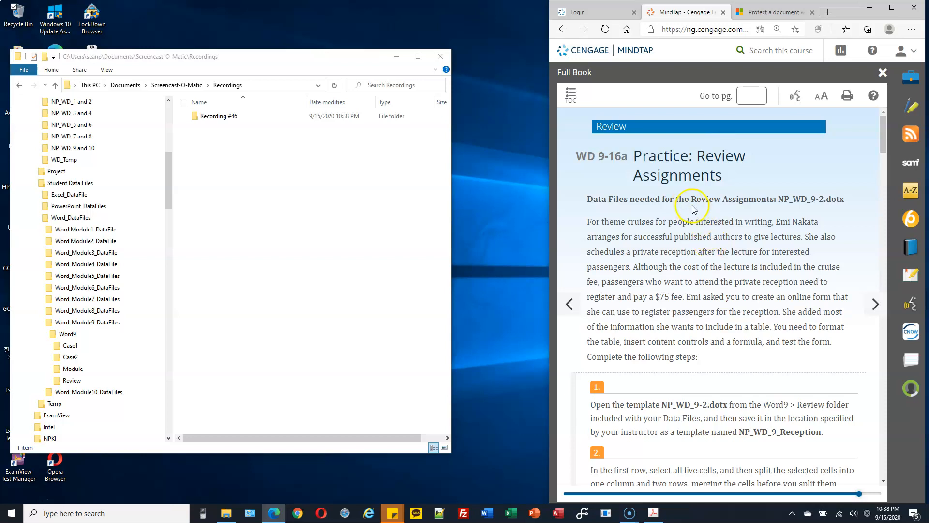
{"action": "scroll", "coordinate": [693, 209], "scroll_direction": "down", "scroll_amount": 3}
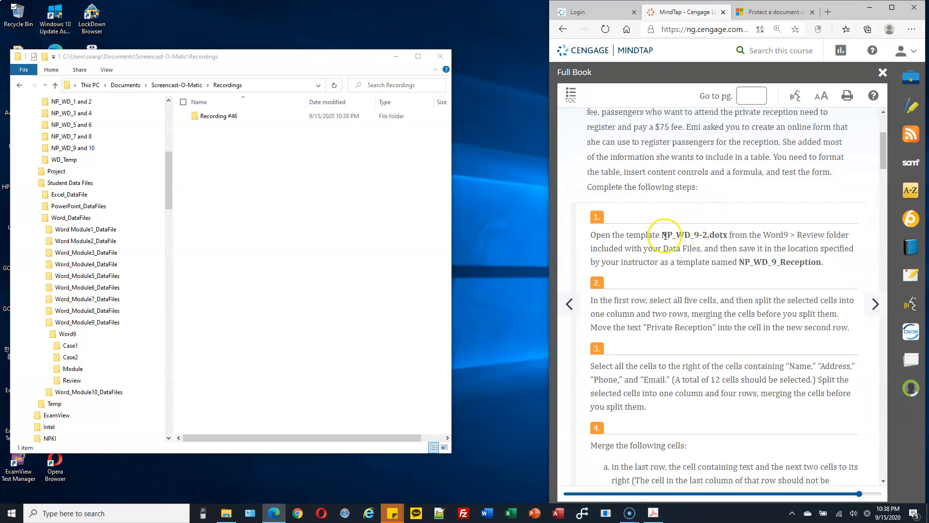
{"action": "left_click_drag", "start_coordinate": [666, 235], "coordinate": [727, 235]}
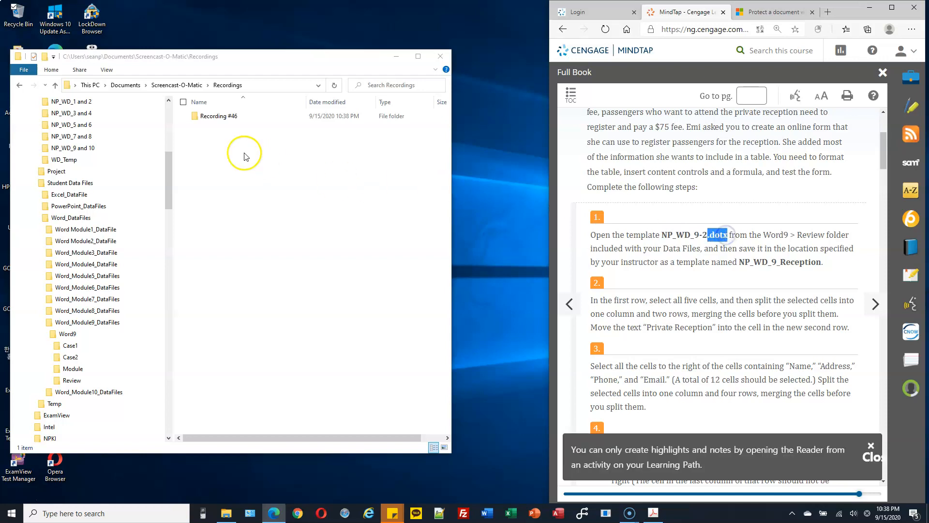
{"action": "scroll", "coordinate": [133, 289], "scroll_direction": "down", "scroll_amount": 2}
{"action": "left_click", "coordinate": [75, 299]}
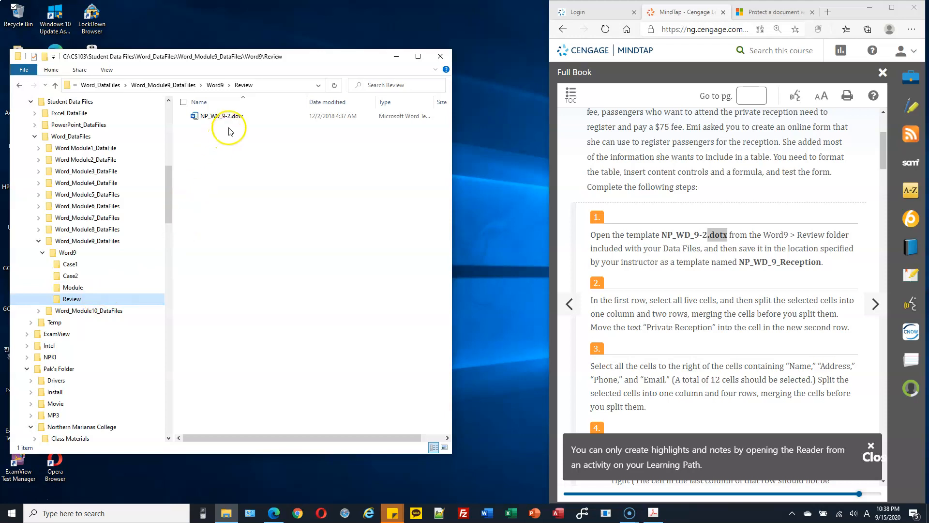
{"action": "left_click", "coordinate": [229, 118]}
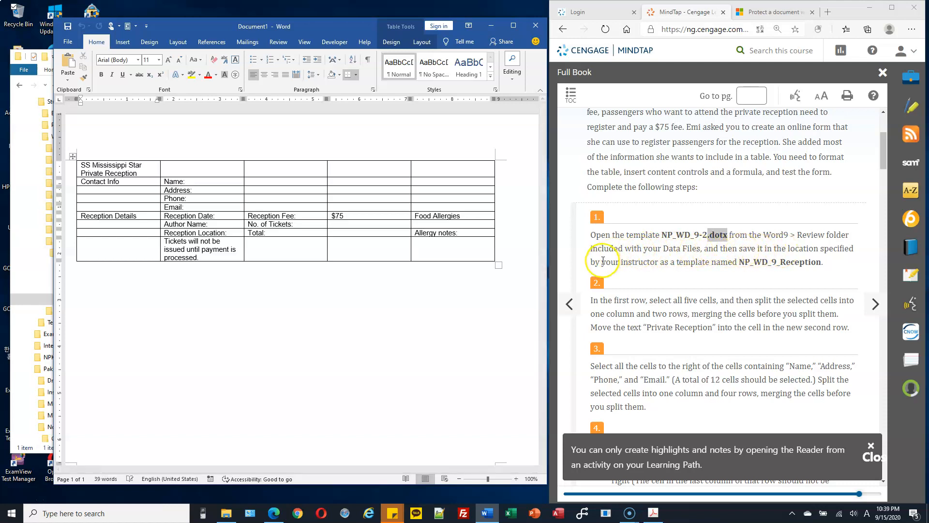
Start saving the document under a new name on This PC, with Word Template (*.dotx) as the file type.
{"action": "left_click_drag", "start_coordinate": [664, 262], "coordinate": [728, 262]}
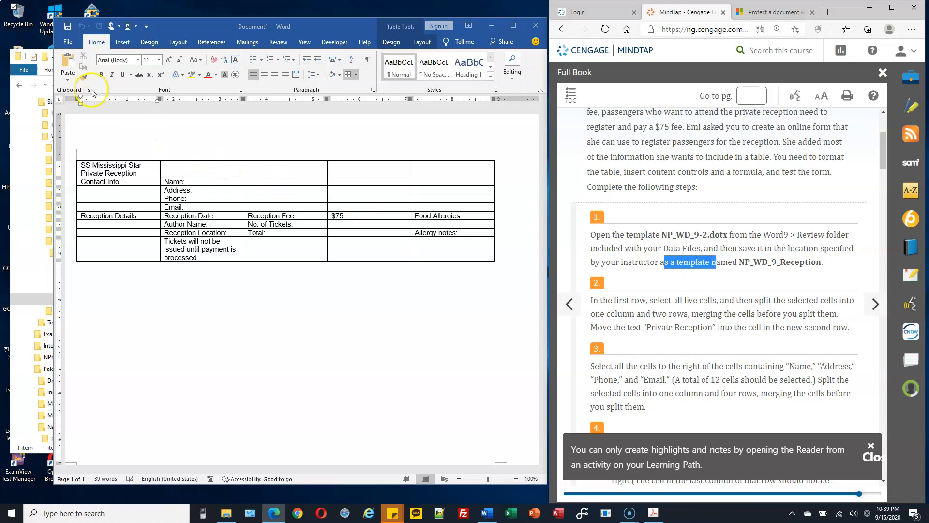
{"action": "left_click", "coordinate": [68, 42]}
{"action": "left_click", "coordinate": [68, 43]}
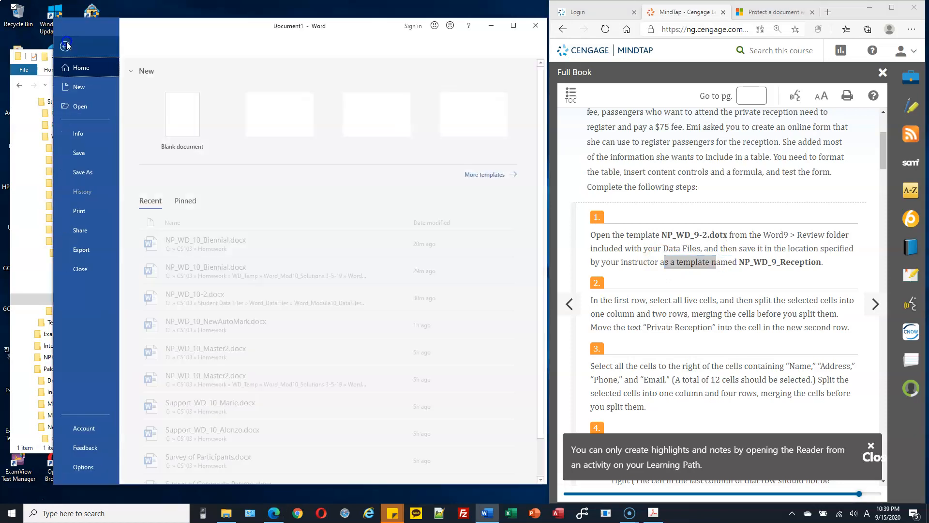
{"action": "left_click", "coordinate": [92, 173]}
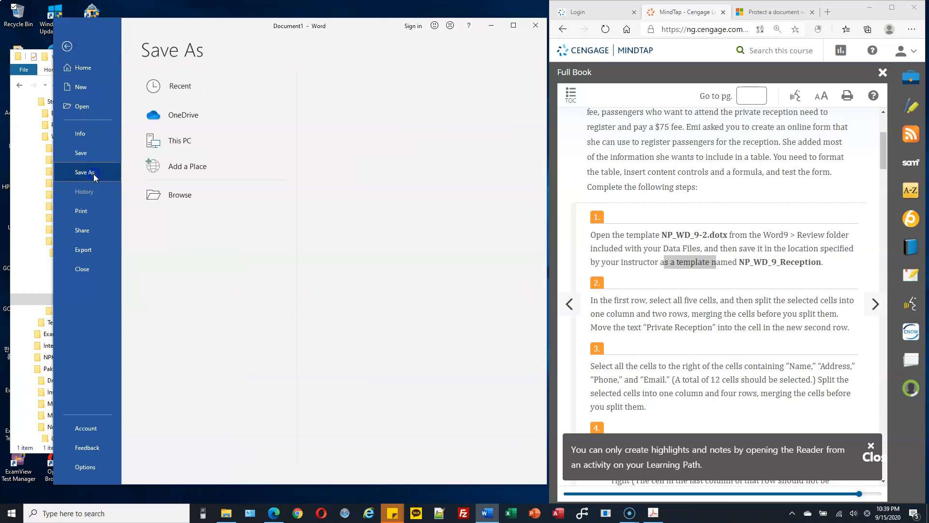
{"action": "double_click", "coordinate": [180, 142]}
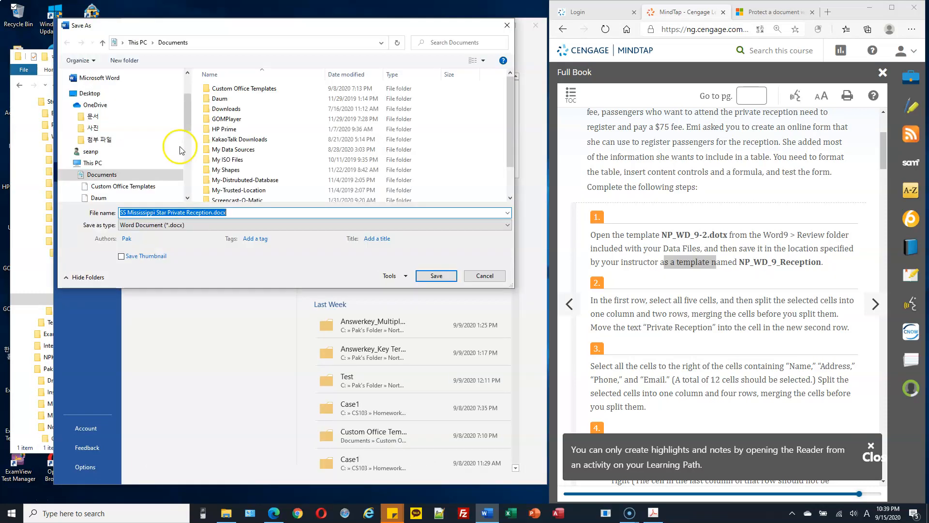
{"action": "left_click", "coordinate": [189, 226]}
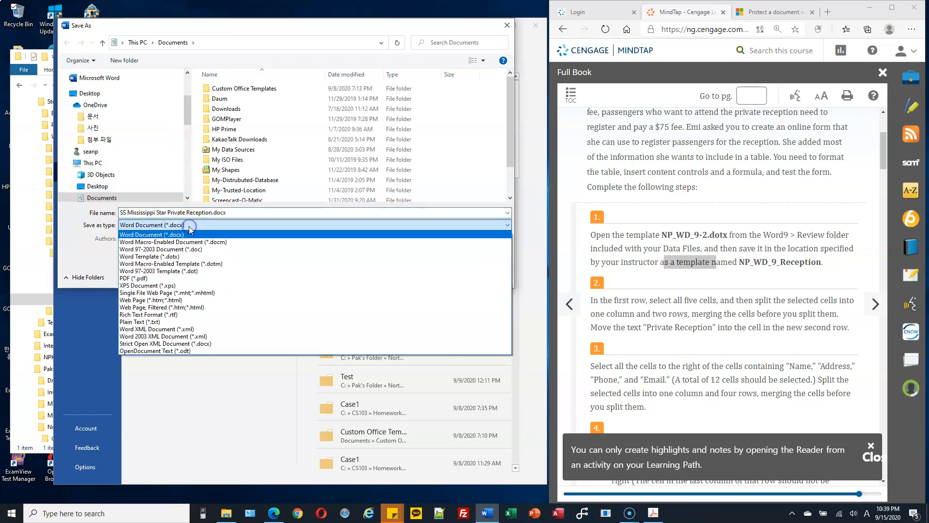
{"action": "left_click", "coordinate": [184, 259]}
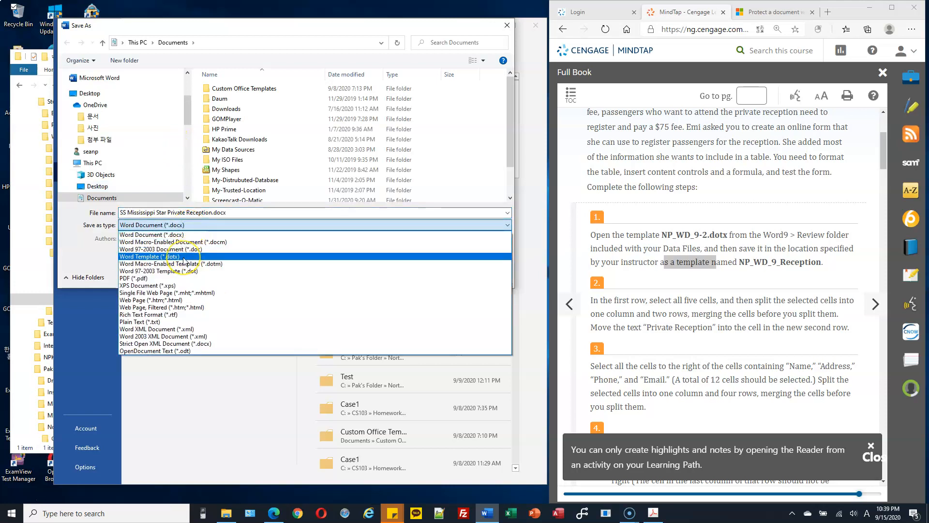
{"action": "left_click", "coordinate": [184, 259]}
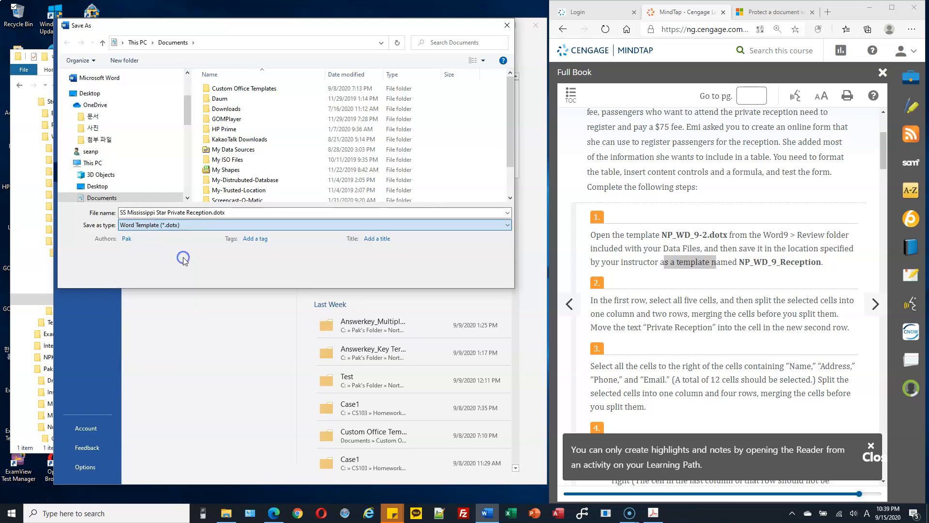
Save the template as NP_WD_9_Reception.dotx in the CS103 > Homework folder on Local Disk (C:).
{"action": "left_click_drag", "start_coordinate": [187, 191], "coordinate": [186, 130]}
{"action": "left_click", "coordinate": [74, 146]}
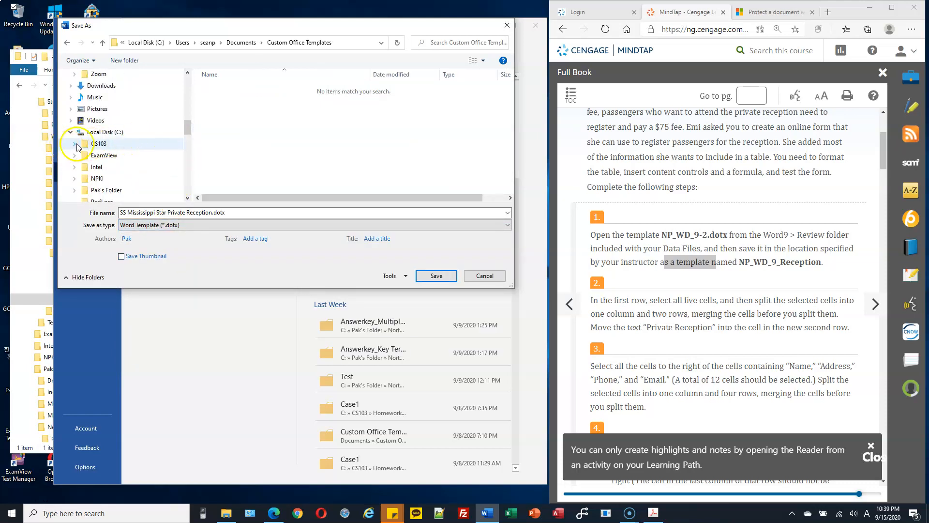
{"action": "left_click", "coordinate": [109, 156]}
{"action": "left_click", "coordinate": [241, 213]}
{"action": "type", "text": "NP_WD"}
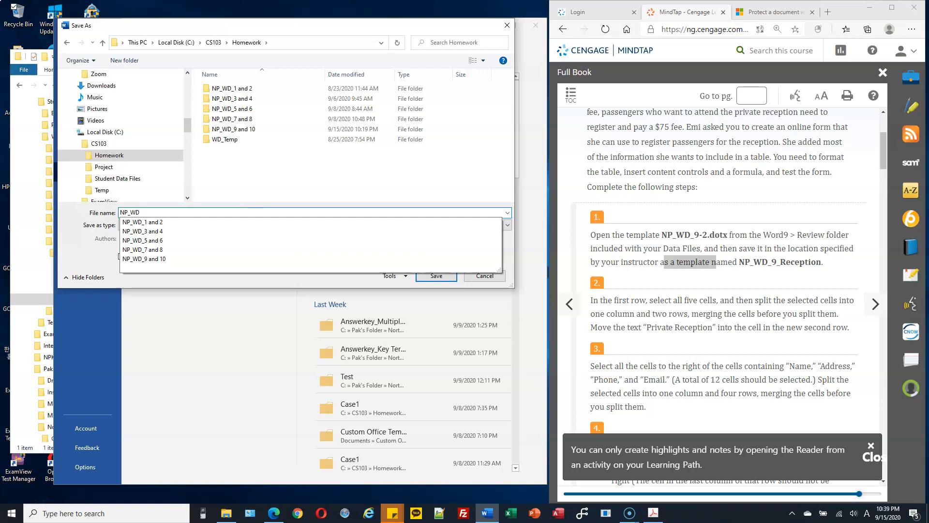
{"action": "type", "text": "_9"}
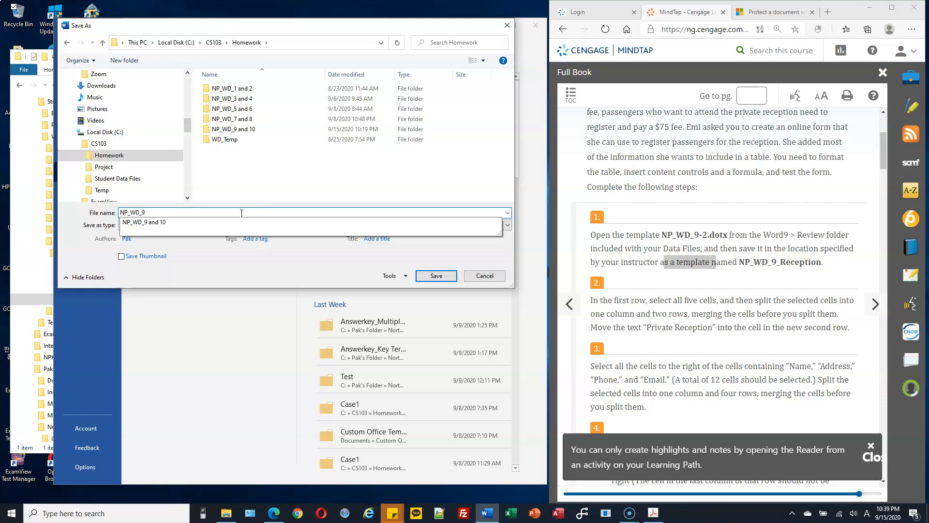
{"action": "type", "text": "_Reception.dotx"}
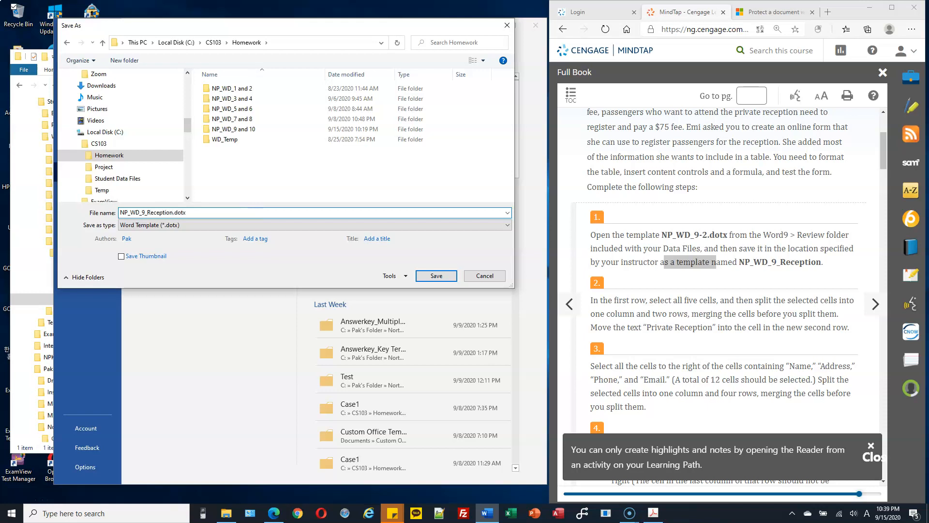
{"action": "key", "text": "Return"}
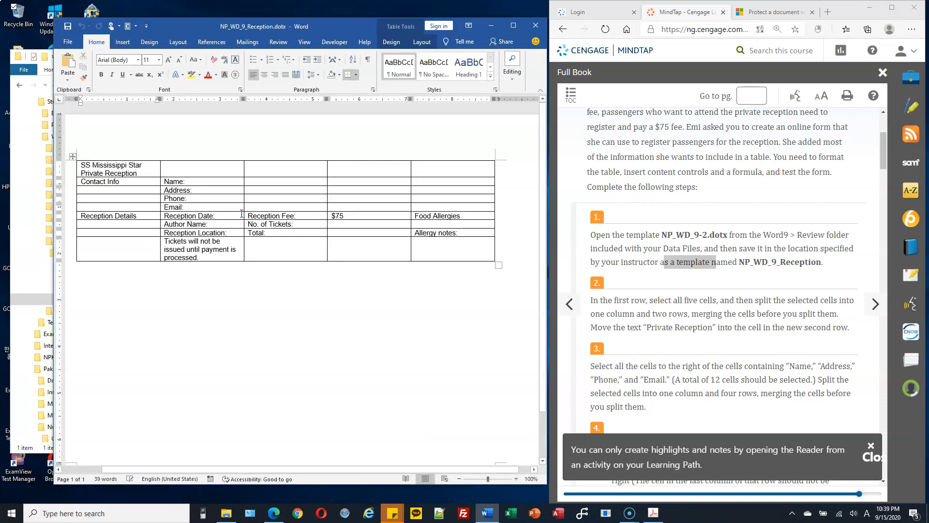
Enlarge the Word window to the full screen height and widen it beside the textbook.
{"action": "double_click", "coordinate": [369, 16]}
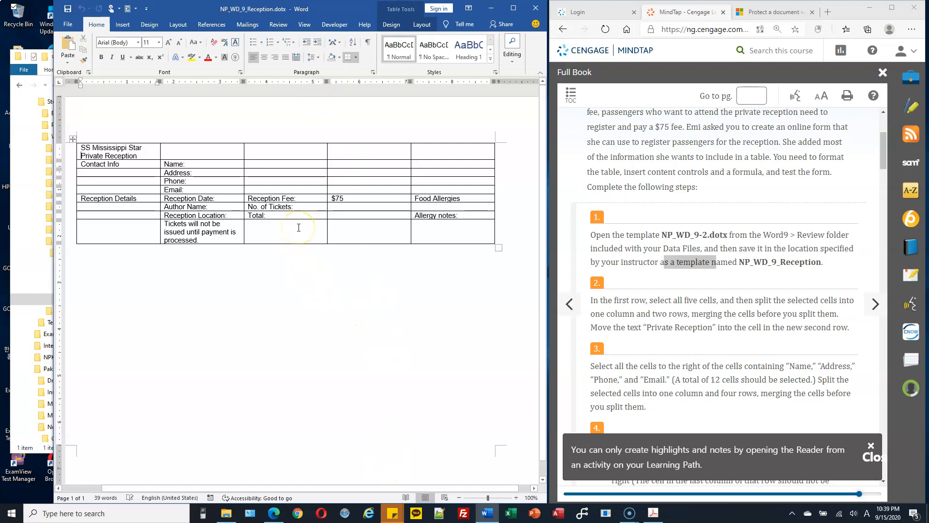
{"action": "left_click_drag", "start_coordinate": [53, 251], "coordinate": [21, 248]}
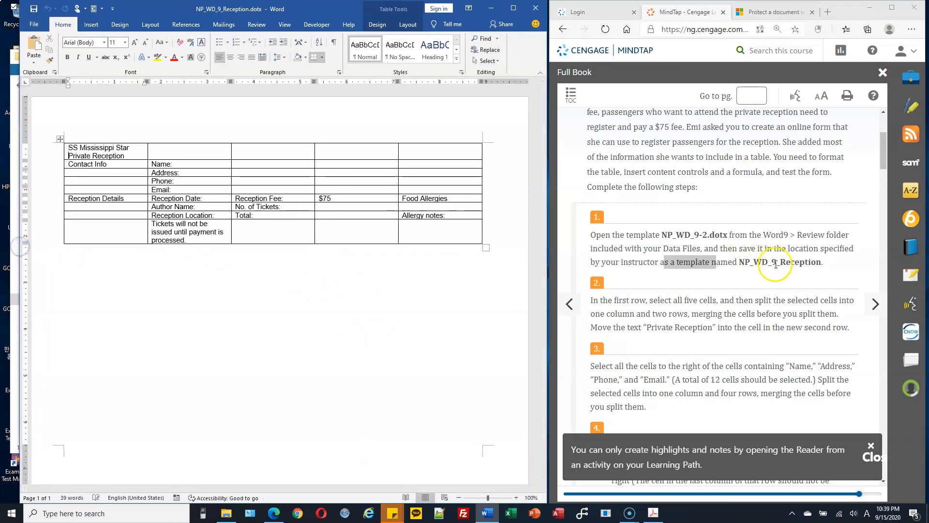
Split the five cells of the table's first row into 1 column and 2 rows, merging the cells before the split.
{"action": "left_click", "coordinate": [737, 304]}
{"action": "scroll", "coordinate": [737, 303], "scroll_direction": "down", "scroll_amount": 1}
{"action": "left_click", "coordinate": [648, 272]}
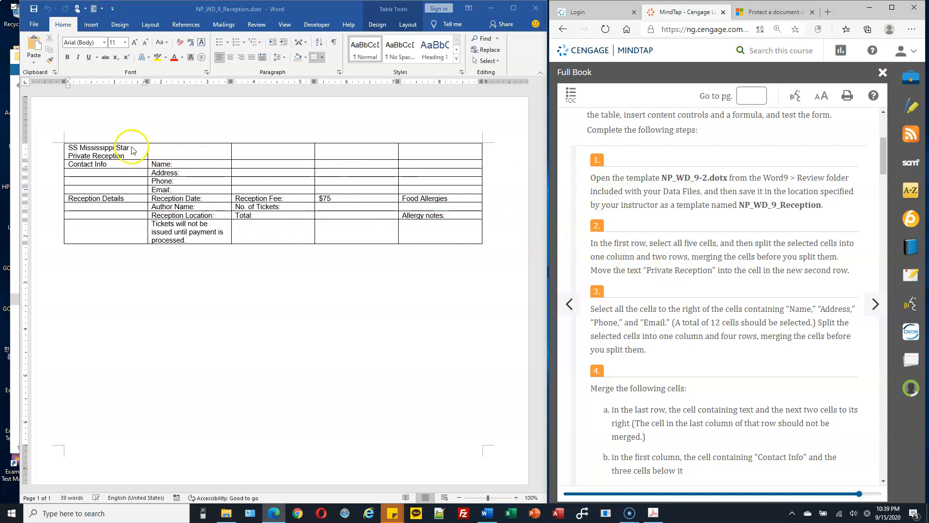
{"action": "left_click", "coordinate": [102, 149]}
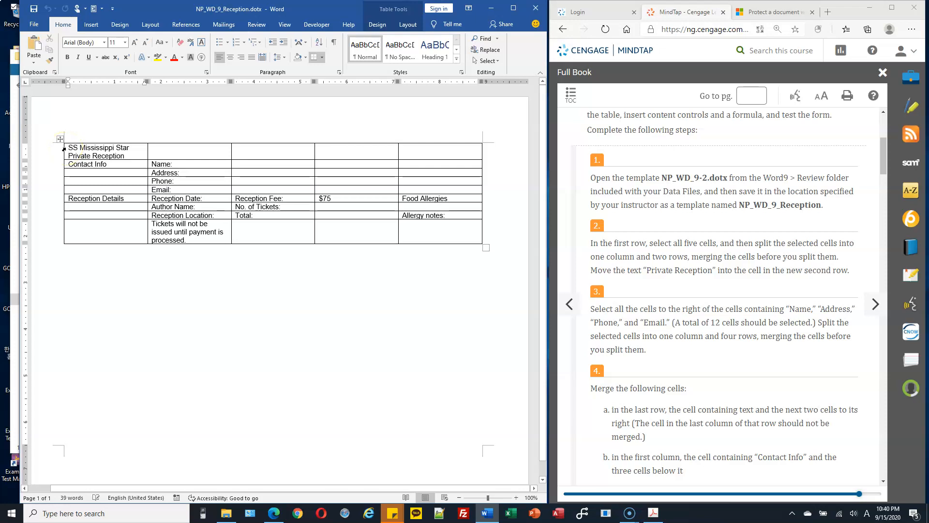
{"action": "left_click_drag", "start_coordinate": [64, 149], "coordinate": [418, 142]}
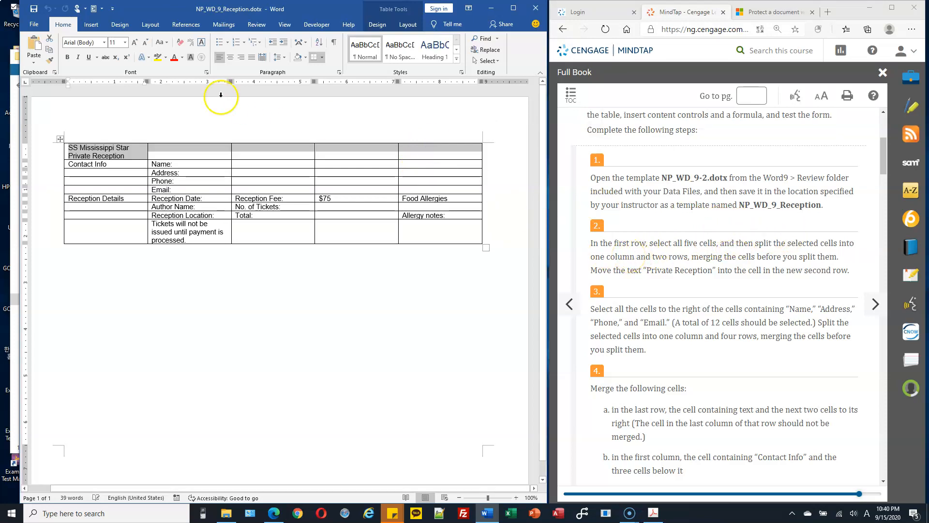
{"action": "left_click", "coordinate": [408, 25]}
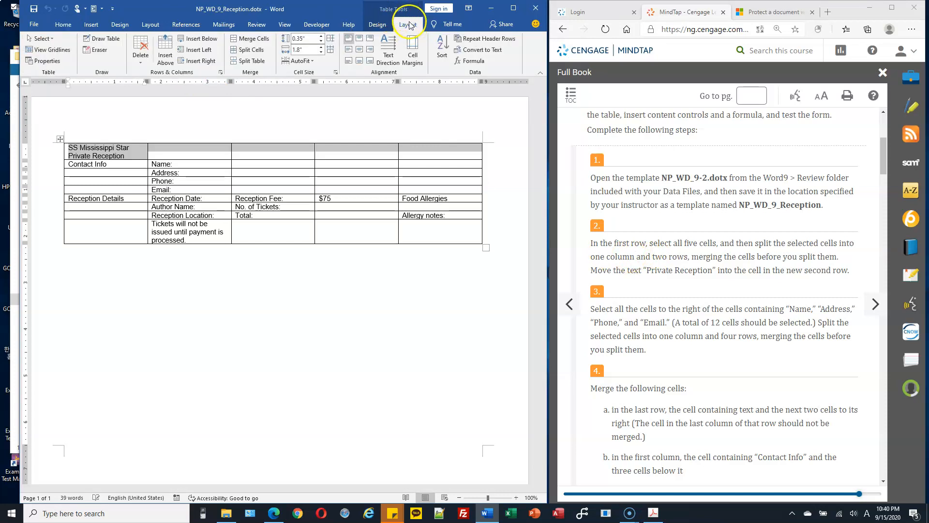
{"action": "left_click", "coordinate": [251, 51]}
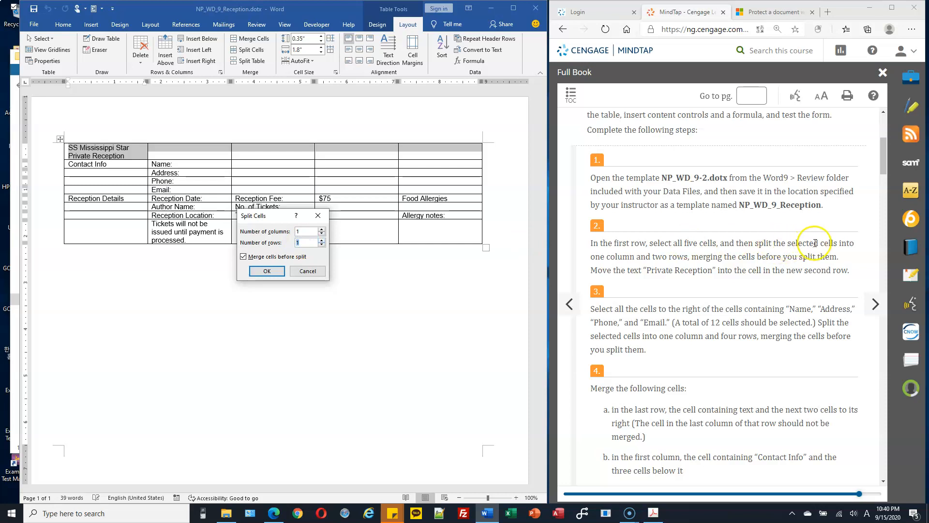
{"action": "type", "text": "2"}
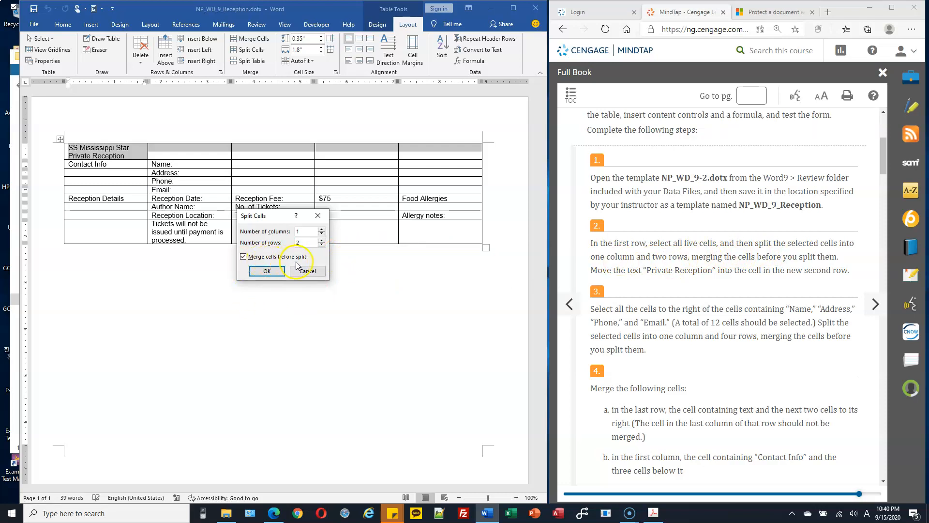
{"action": "left_click", "coordinate": [267, 272]}
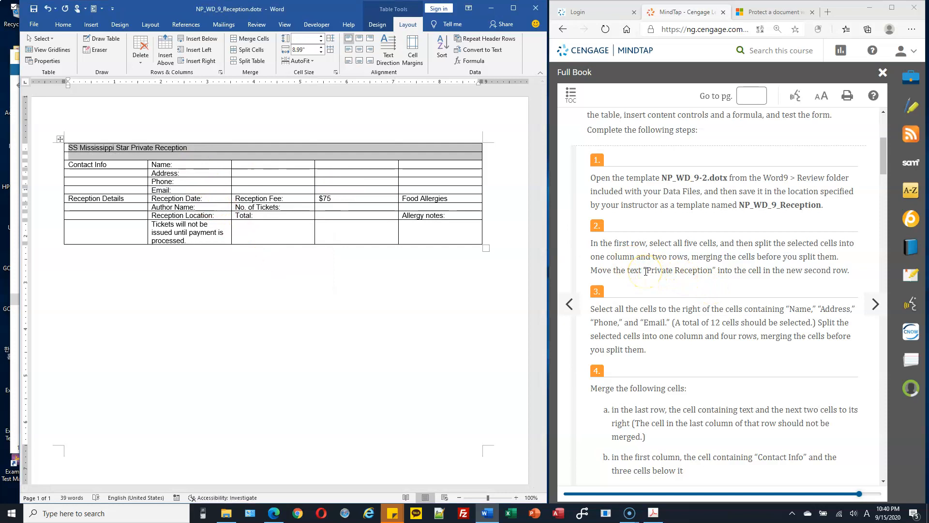
Move the text "Private Reception" from the table's first row into the empty second row.
{"action": "left_click", "coordinate": [141, 150]}
{"action": "left_click_drag", "start_coordinate": [165, 148], "coordinate": [188, 148]}
{"action": "key", "text": "ctrl+x"}
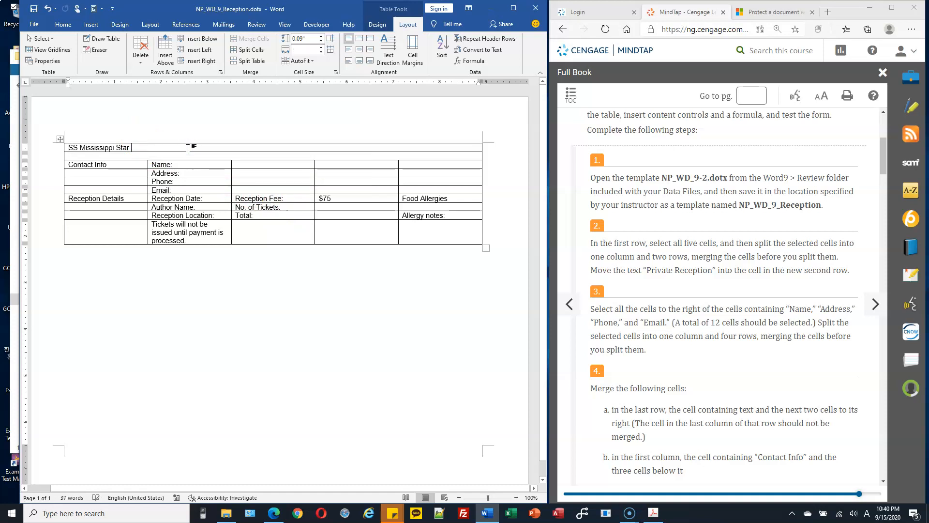
{"action": "left_click", "coordinate": [185, 154]}
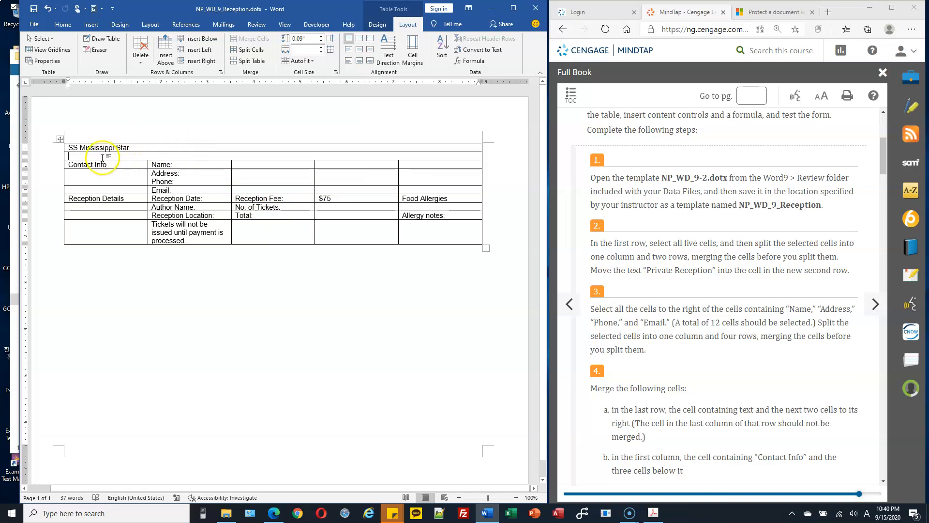
{"action": "key", "text": "ctrl+v"}
{"action": "left_click", "coordinate": [197, 155]}
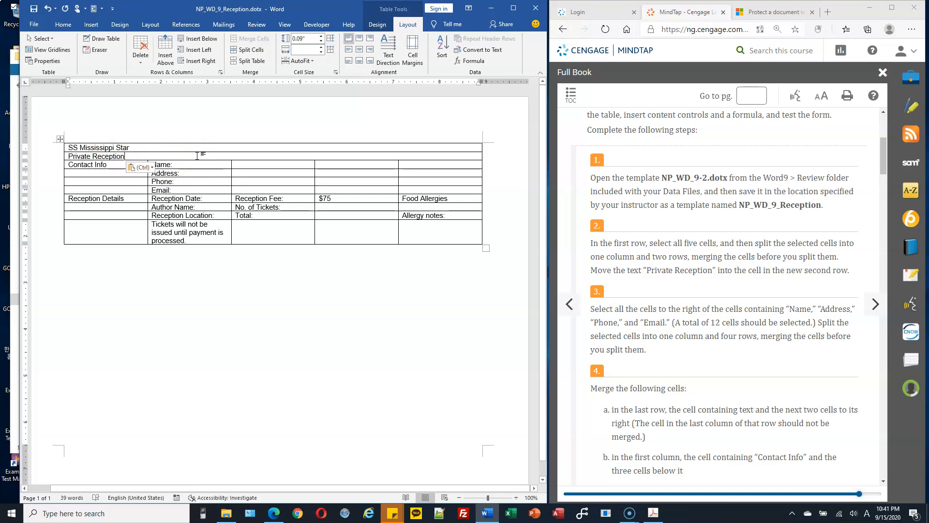
Split the 12 cells beside Name, Address, Phone and Email into 1 column and 4 rows, merging the cells before the split.
{"action": "scroll", "coordinate": [690, 281], "scroll_direction": "down", "scroll_amount": 1}
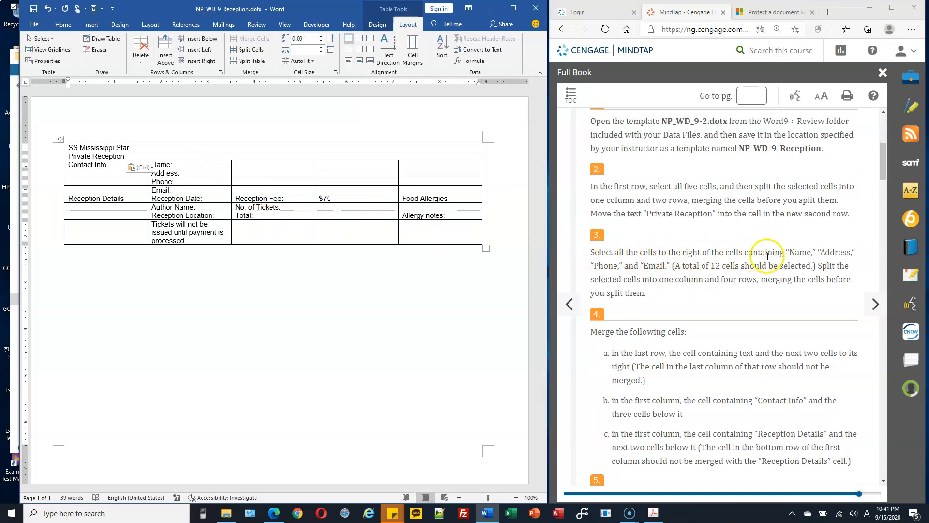
{"action": "left_click", "coordinate": [183, 167]}
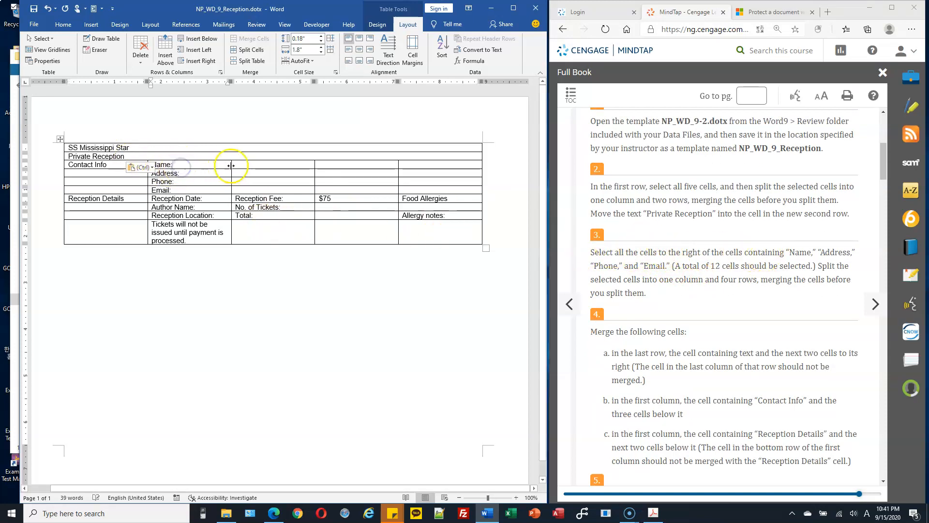
{"action": "left_click_drag", "start_coordinate": [286, 163], "coordinate": [419, 187]}
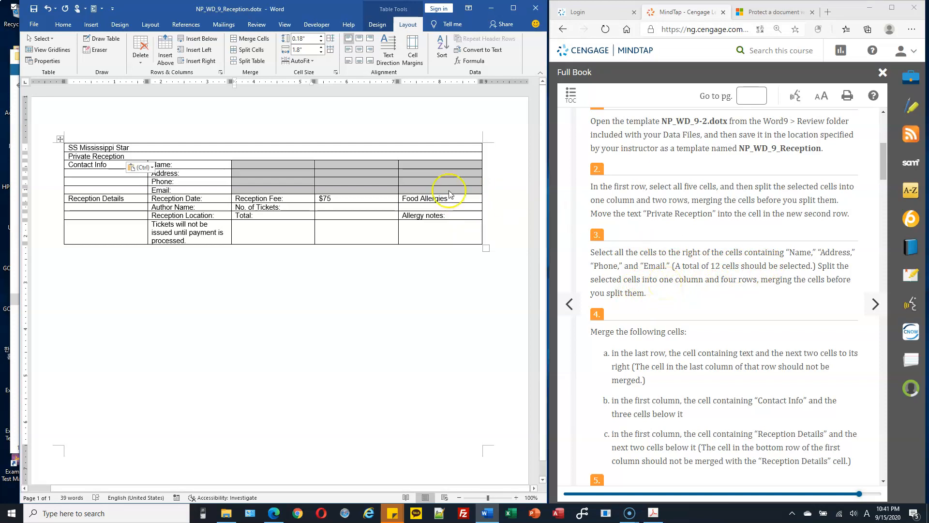
{"action": "left_click", "coordinate": [251, 48]}
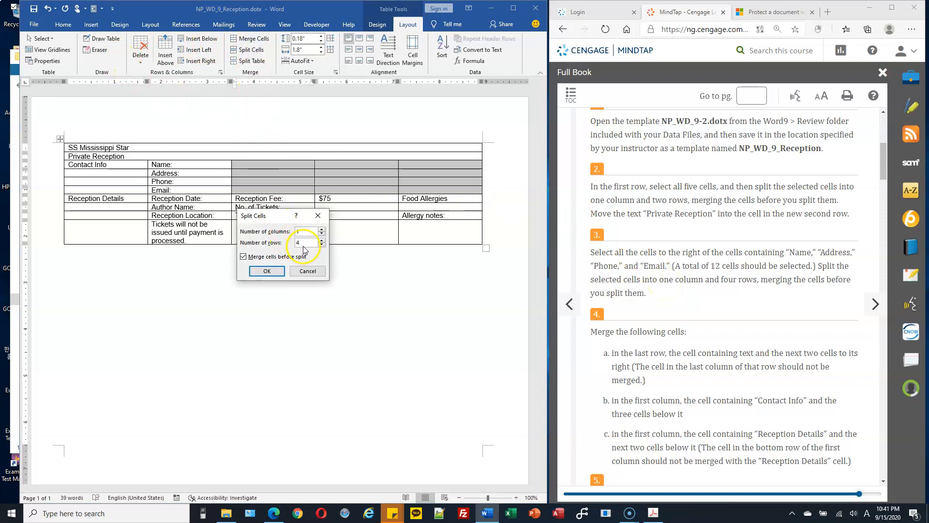
{"action": "type", "text": "1"}
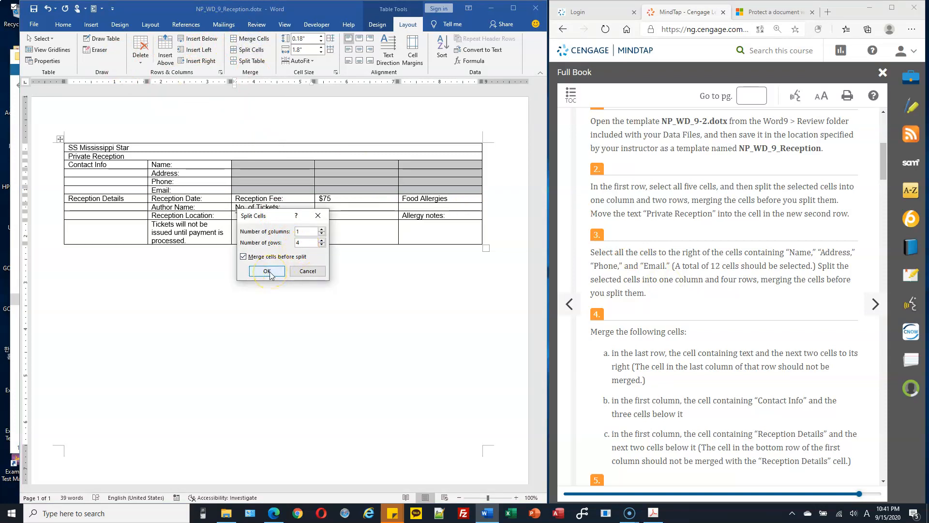
{"action": "left_click", "coordinate": [267, 272]}
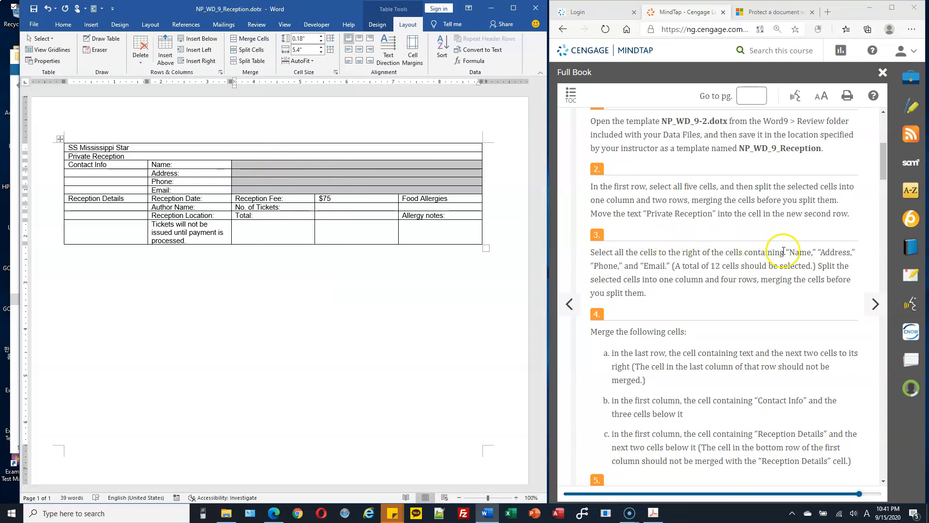
Merge the last row's cell containing "Tickets will not be issued until payment is processed." with the two cells to its right.
{"action": "scroll", "coordinate": [702, 275], "scroll_direction": "down", "scroll_amount": 1}
{"action": "scroll", "coordinate": [702, 275], "scroll_direction": "down", "scroll_amount": 2}
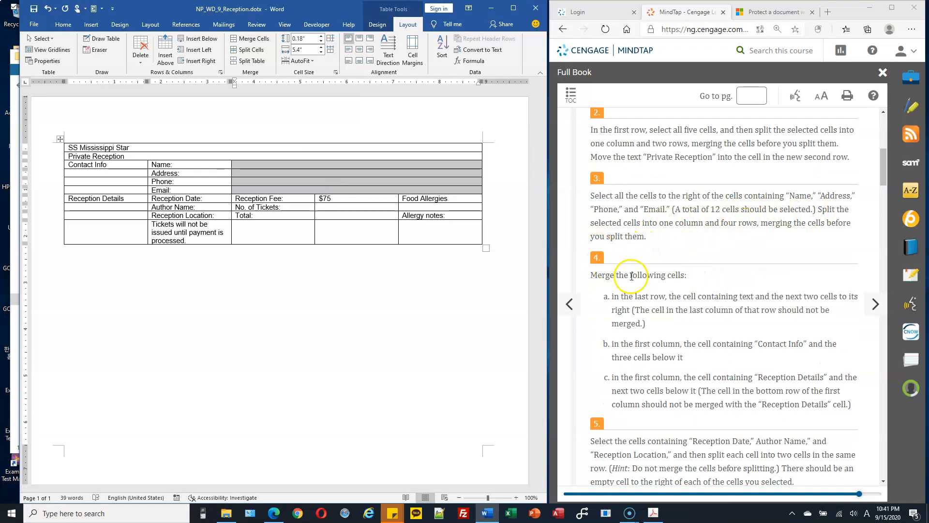
{"action": "scroll", "coordinate": [627, 275], "scroll_direction": "down", "scroll_amount": 3}
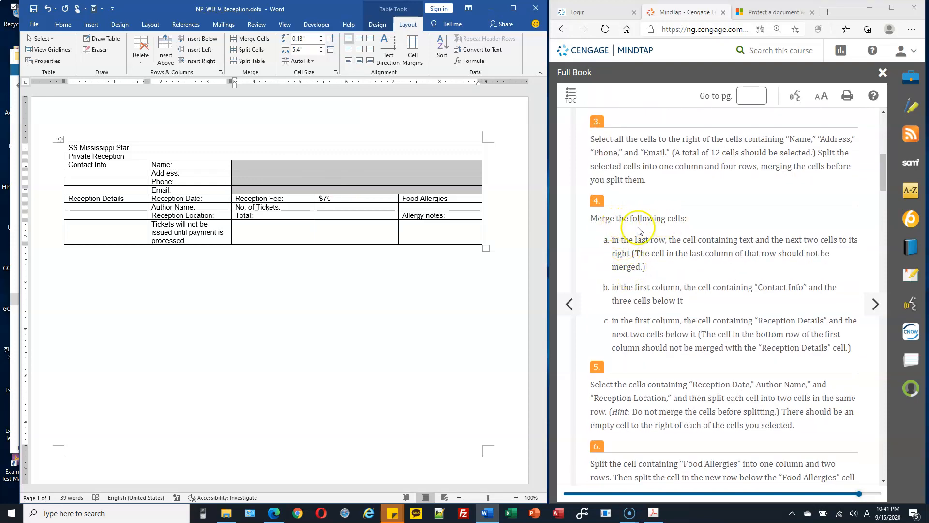
{"action": "scroll", "coordinate": [654, 225], "scroll_direction": "down", "scroll_amount": 3}
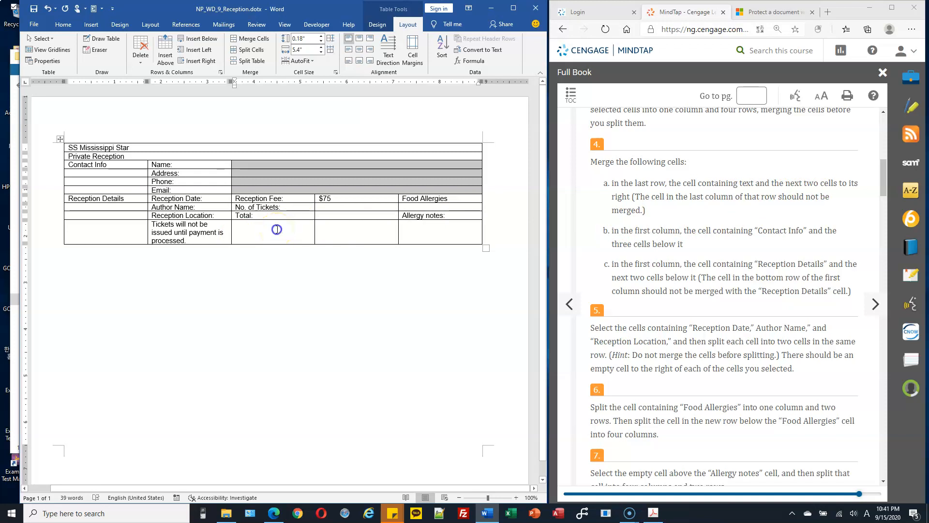
{"action": "left_click_drag", "start_coordinate": [277, 229], "coordinate": [315, 229]}
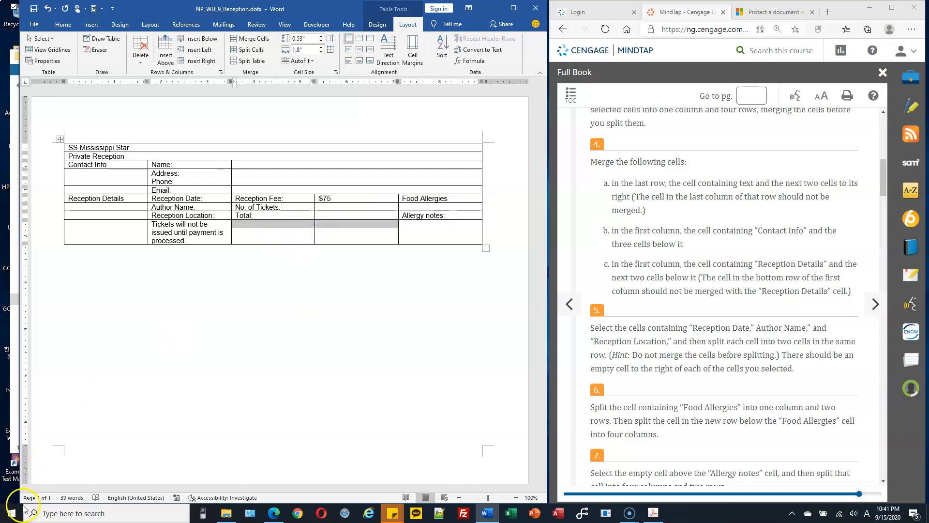
{"action": "left_click_drag", "start_coordinate": [158, 225], "coordinate": [379, 224]}
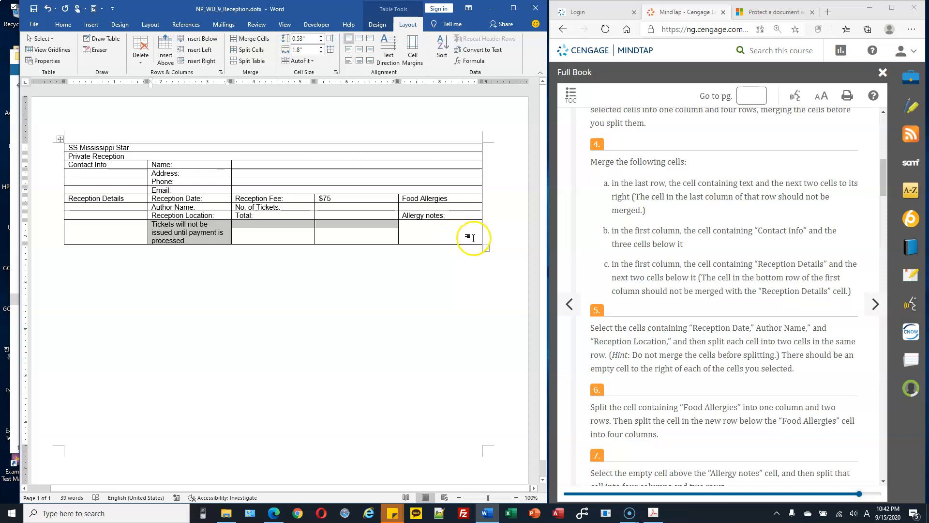
{"action": "left_click", "coordinate": [259, 40]}
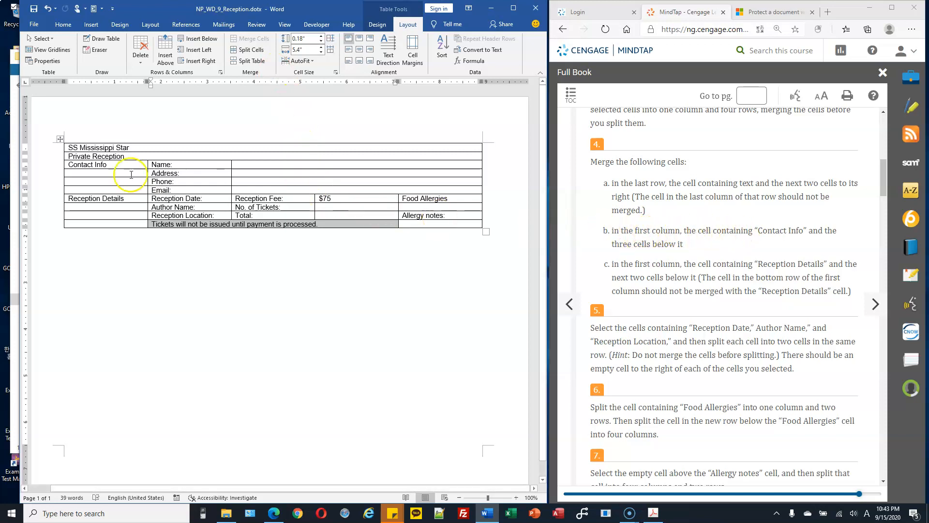
In the first column, merge "Contact Info" with the three cells below it and "Reception Details" with the two cells below it.
{"action": "left_click", "coordinate": [95, 166]}
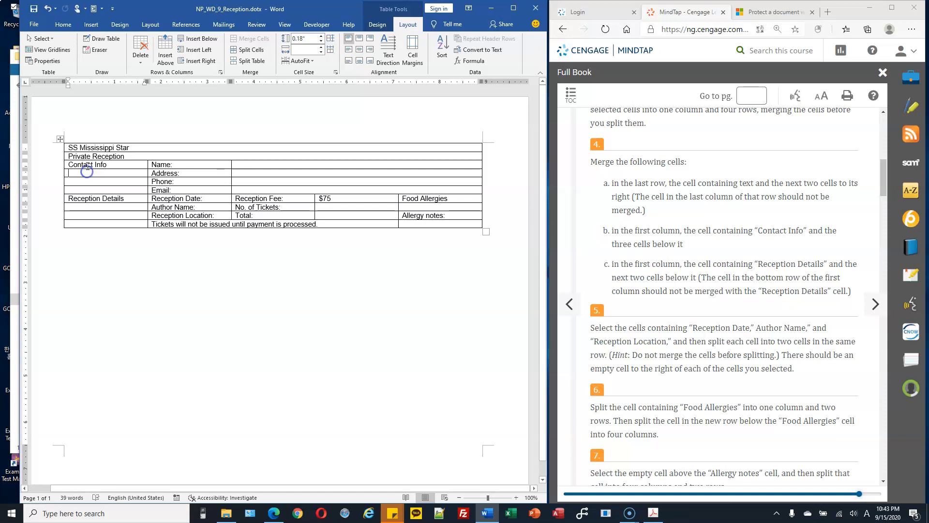
{"action": "left_click_drag", "start_coordinate": [87, 163], "coordinate": [87, 187]}
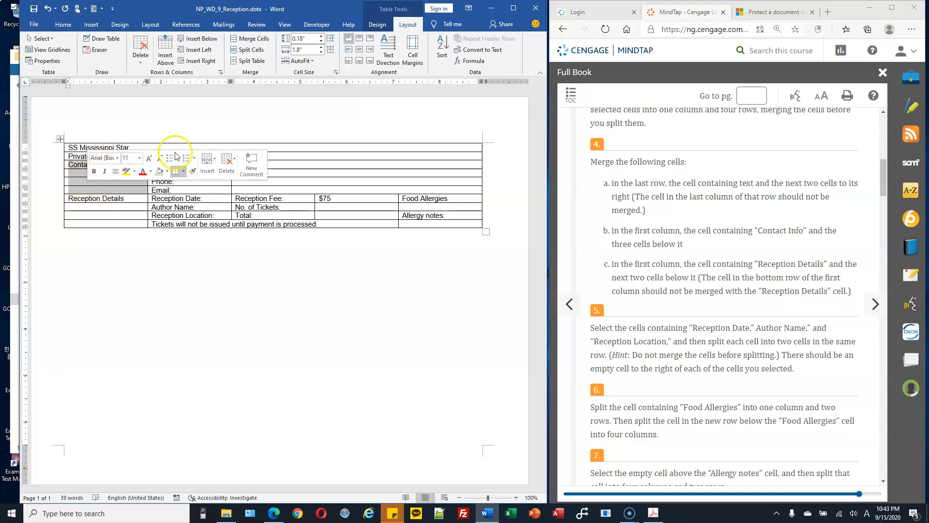
{"action": "left_click", "coordinate": [259, 40]}
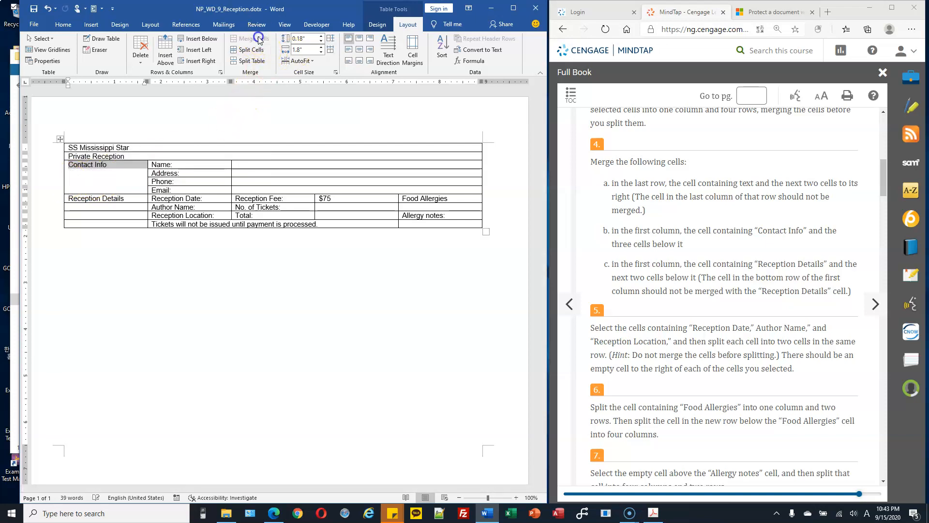
{"action": "left_click", "coordinate": [86, 200]}
{"action": "left_click_drag", "start_coordinate": [84, 198], "coordinate": [88, 216]}
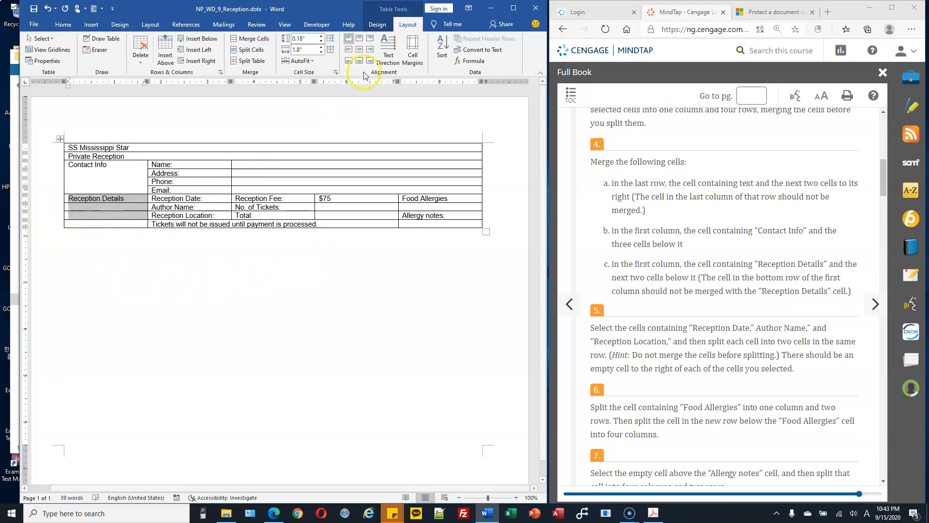
{"action": "left_click", "coordinate": [257, 42]}
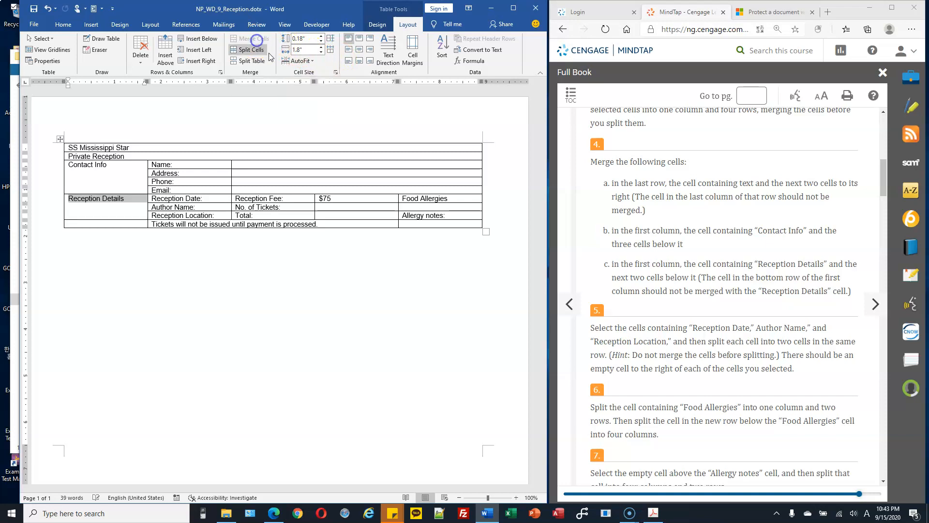
Split the "Reception Date", "Author Name" and "Reception Location" cells into 2 columns each, without merging the cells before the split.
{"action": "scroll", "coordinate": [754, 269], "scroll_direction": "down", "scroll_amount": 2}
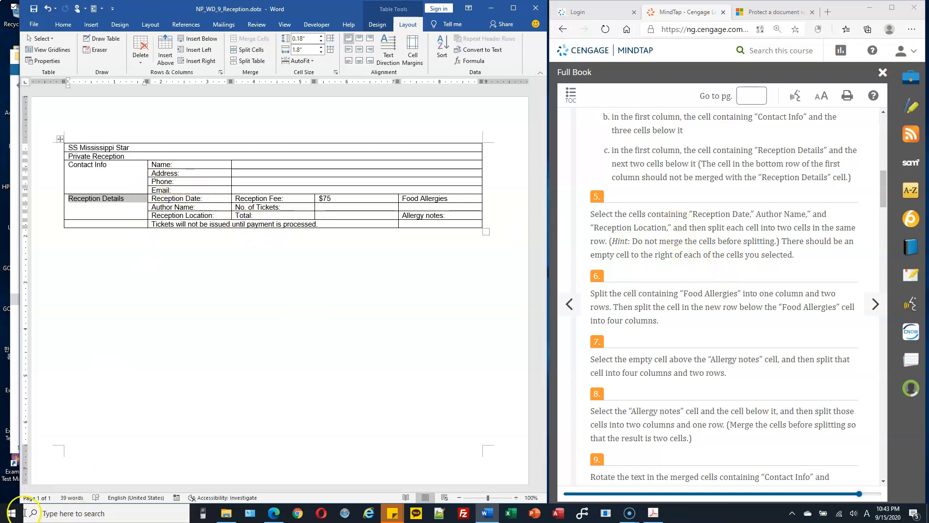
{"action": "mouse_move", "coordinate": [190, 216]}
{"action": "left_mouse_down"}
{"action": "mouse_move", "coordinate": [191, 197]}
{"action": "mouse_move", "coordinate": [193, 217]}
{"action": "left_mouse_up"}
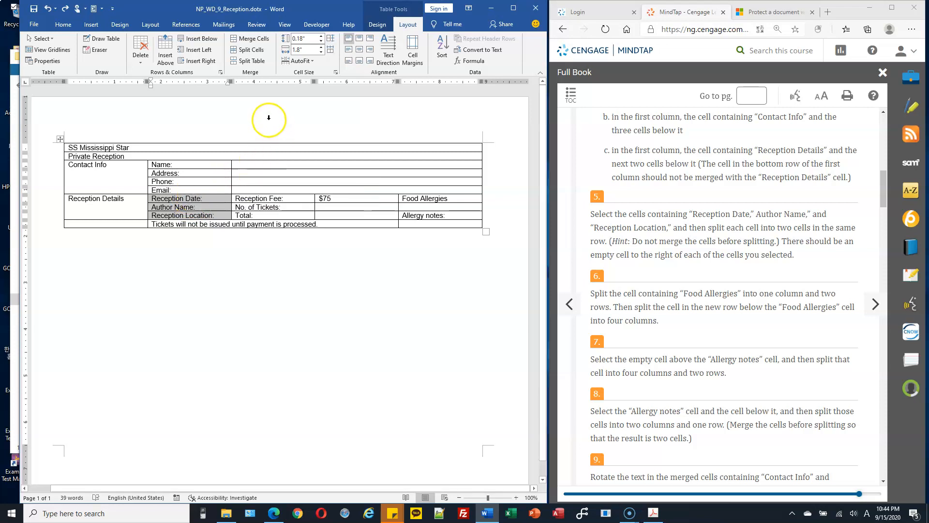
{"action": "left_click", "coordinate": [260, 54]}
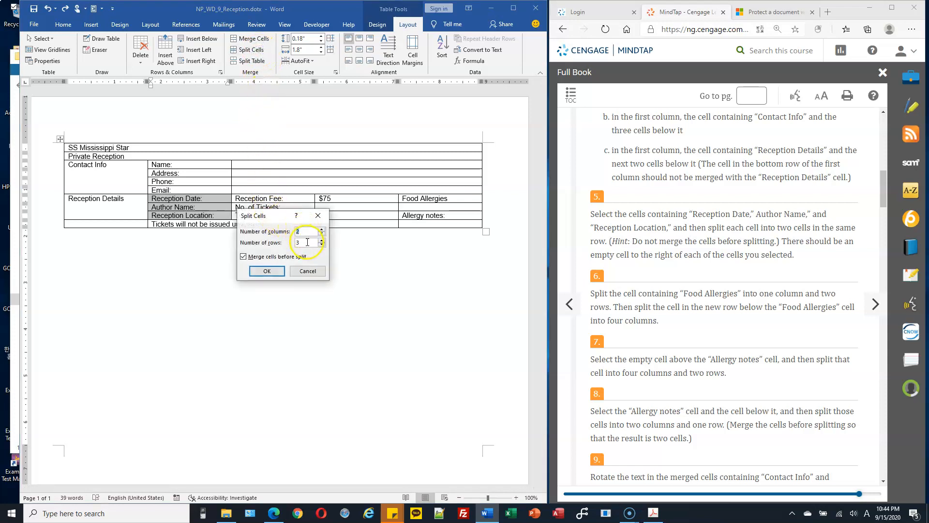
{"action": "left_click", "coordinate": [243, 257]}
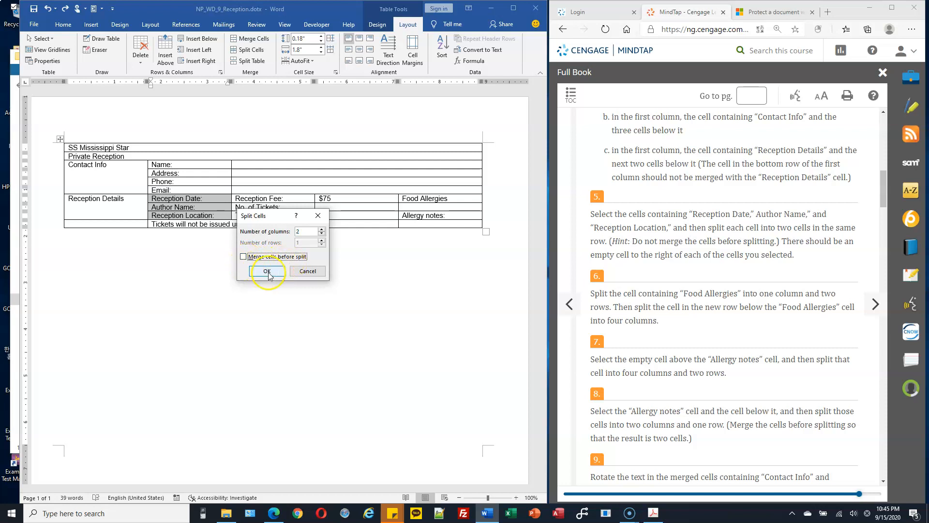
{"action": "left_click", "coordinate": [267, 271]}
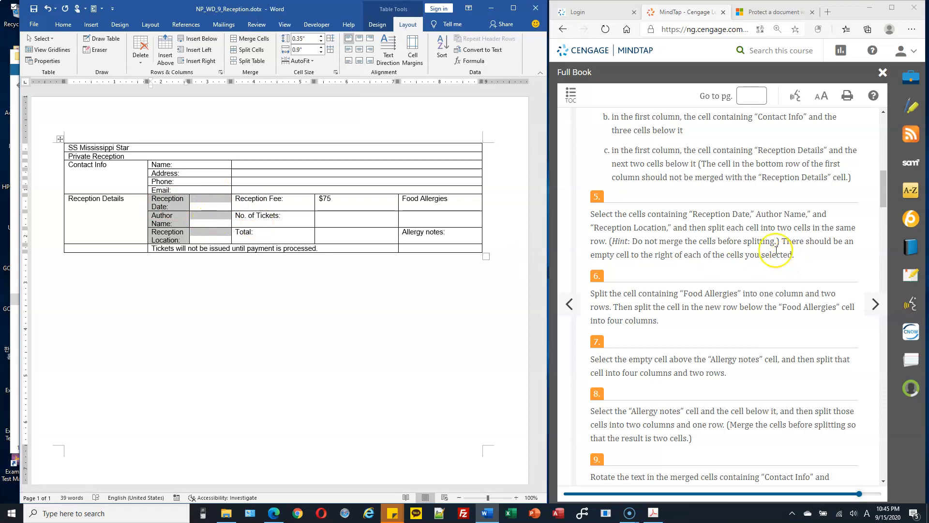
{"action": "left_click", "coordinate": [722, 239]}
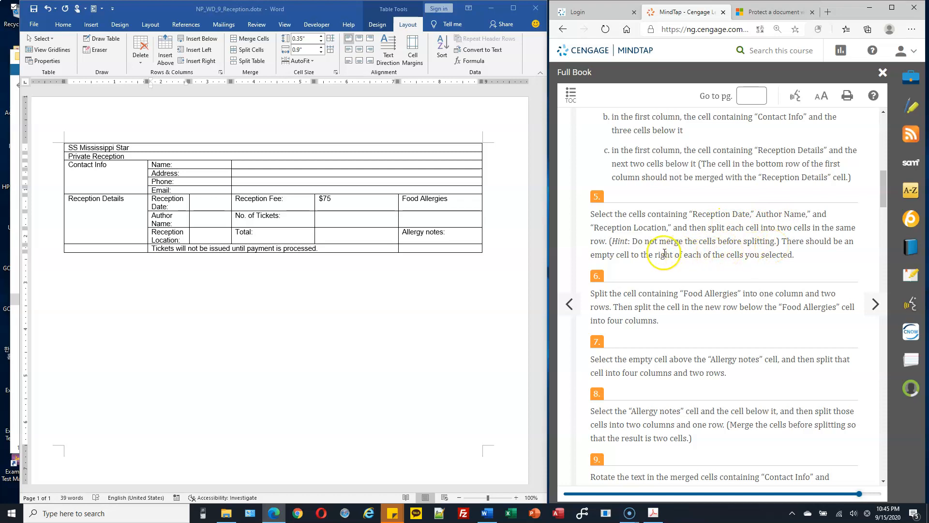
{"action": "left_click", "coordinate": [217, 200]}
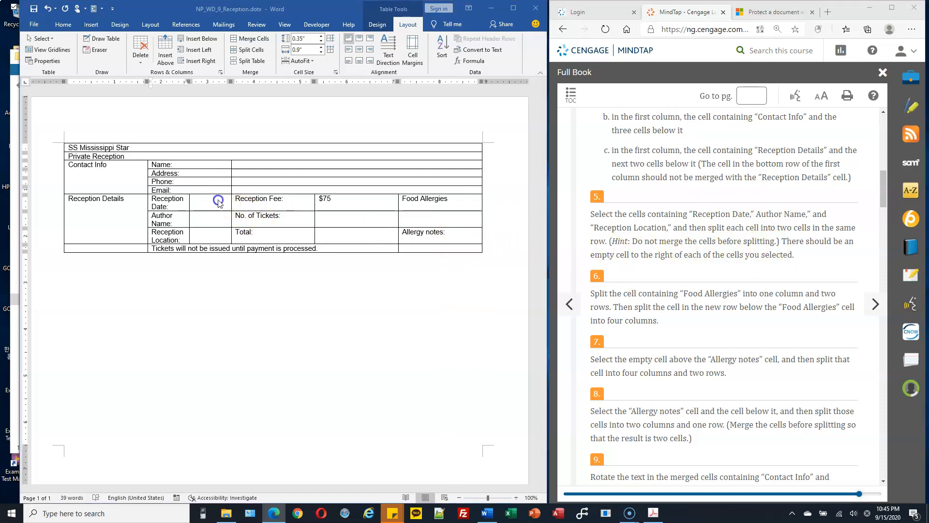
{"action": "left_click_drag", "start_coordinate": [217, 200], "coordinate": [217, 238]}
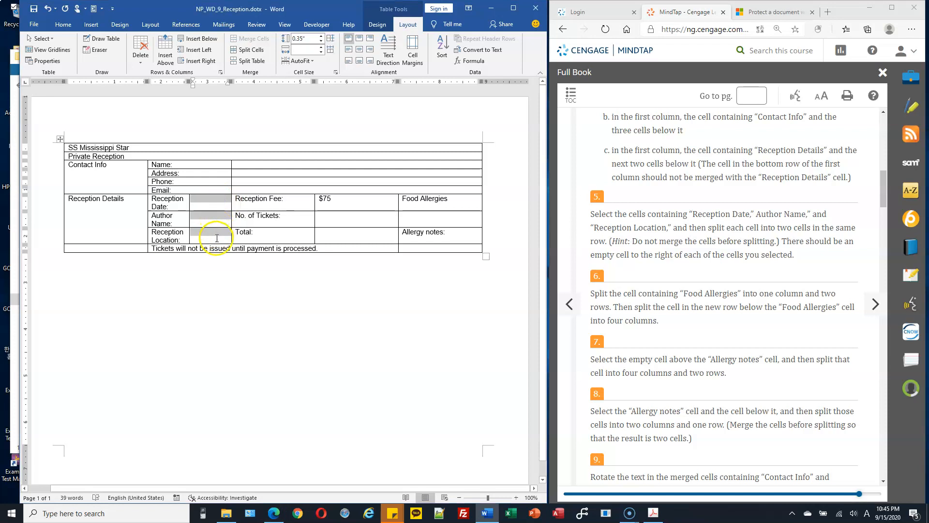
{"action": "left_click", "coordinate": [207, 202]}
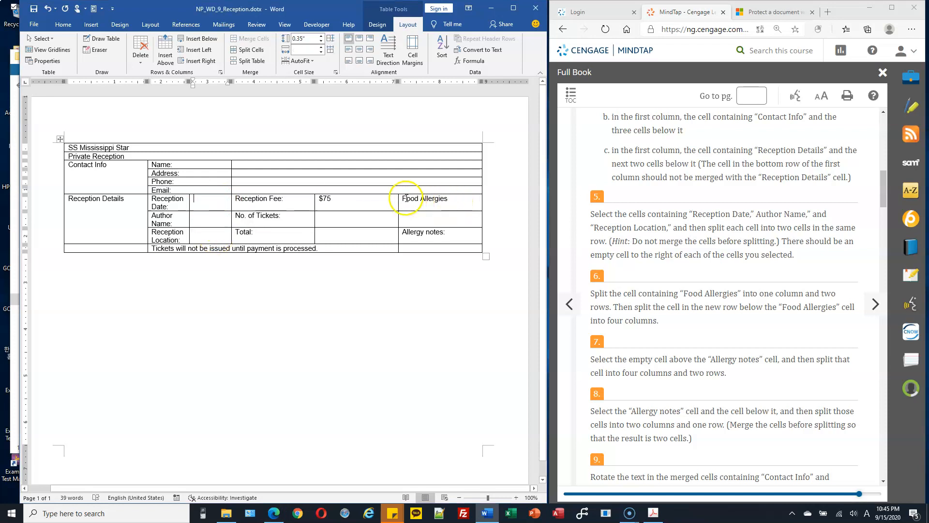
Split the "Food Allergies" cell into 1 column and 2 rows.
{"action": "left_click_drag", "start_coordinate": [403, 201], "coordinate": [468, 204]}
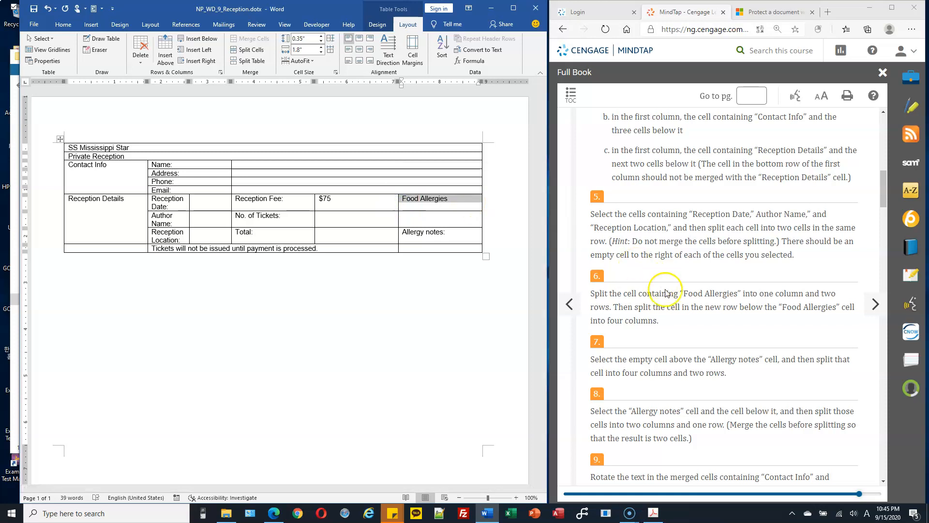
{"action": "scroll", "coordinate": [791, 260], "scroll_direction": "down", "scroll_amount": 1}
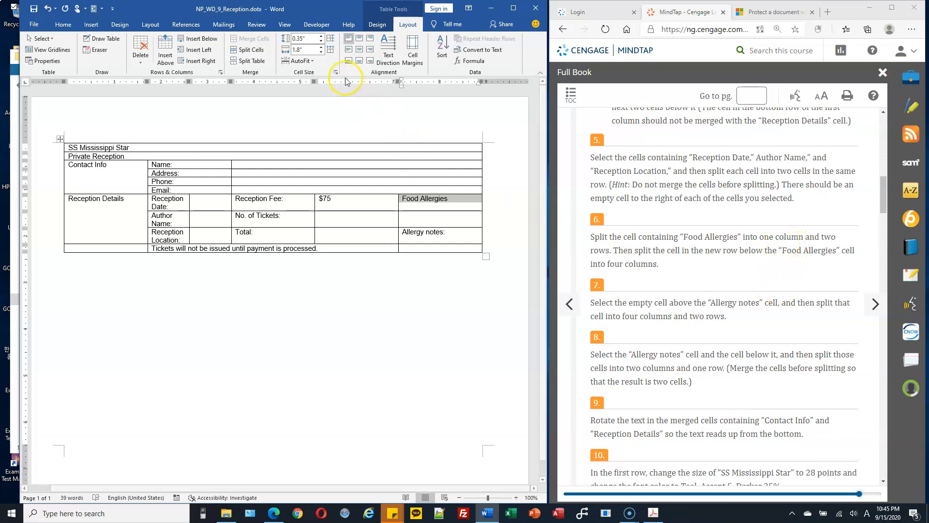
{"action": "left_click", "coordinate": [247, 50]}
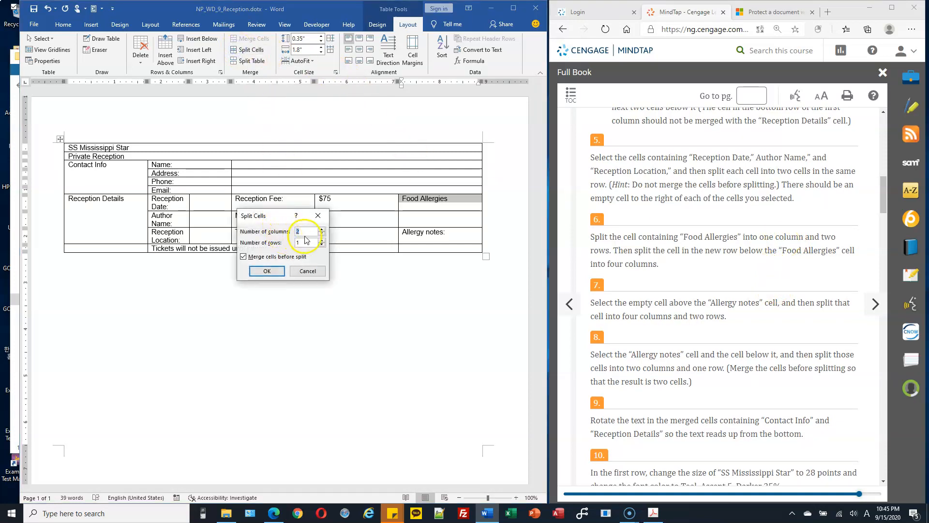
{"action": "type", "text": "2"}
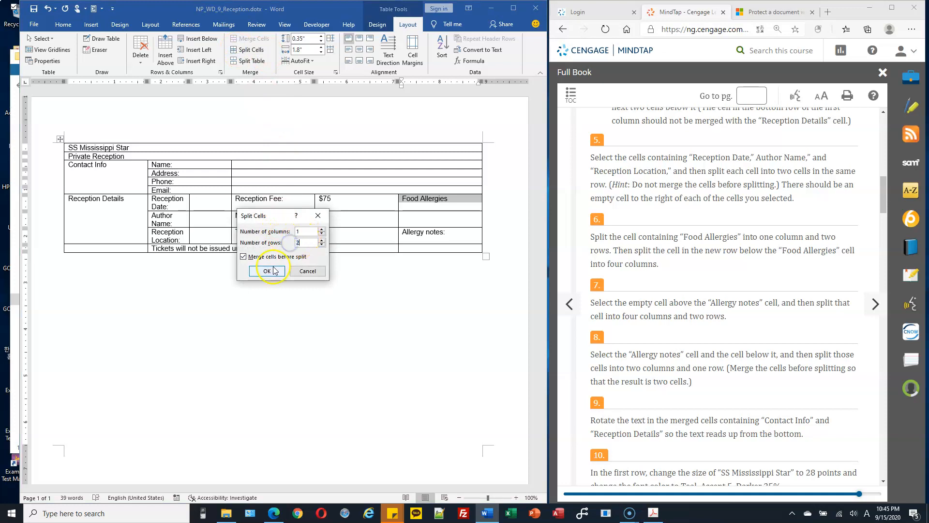
{"action": "left_click", "coordinate": [267, 271]}
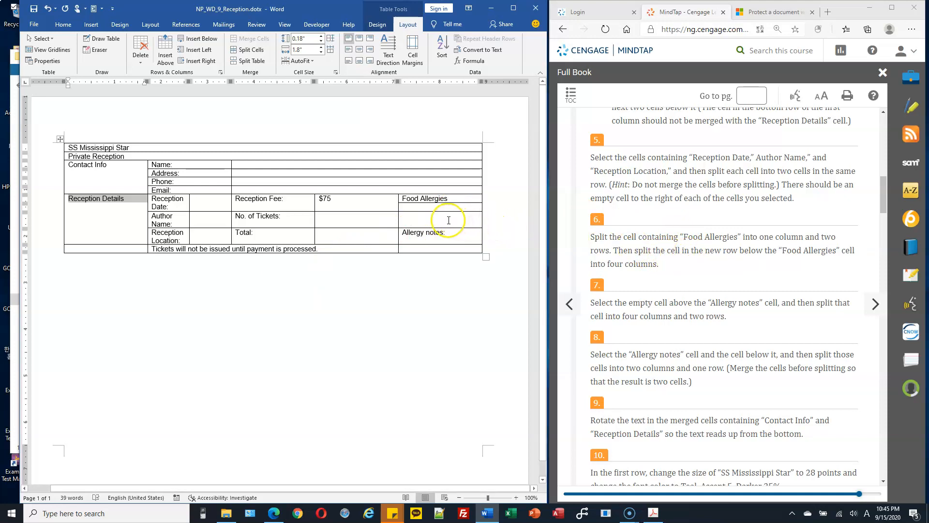
Split the empty cell directly below "Food Allergies" into 4 columns and 1 row.
{"action": "left_click", "coordinate": [441, 207]}
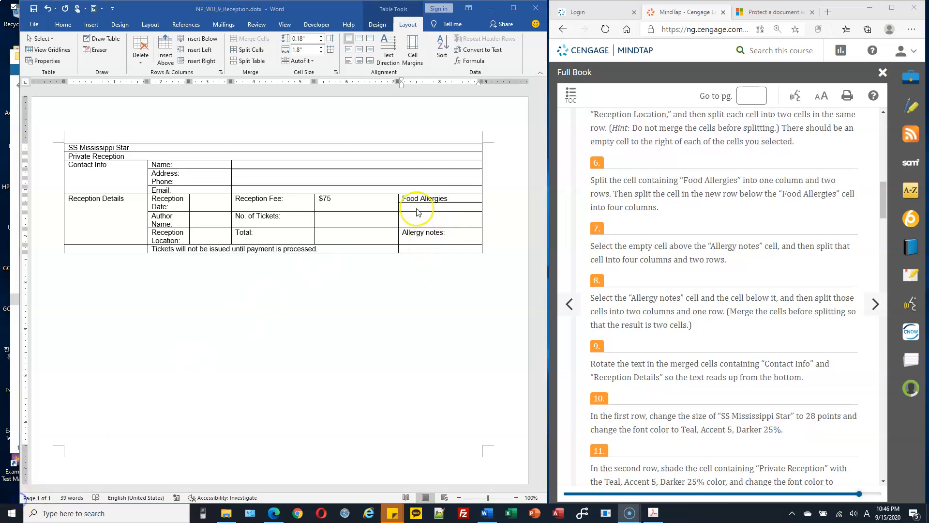
{"action": "left_click", "coordinate": [414, 208]}
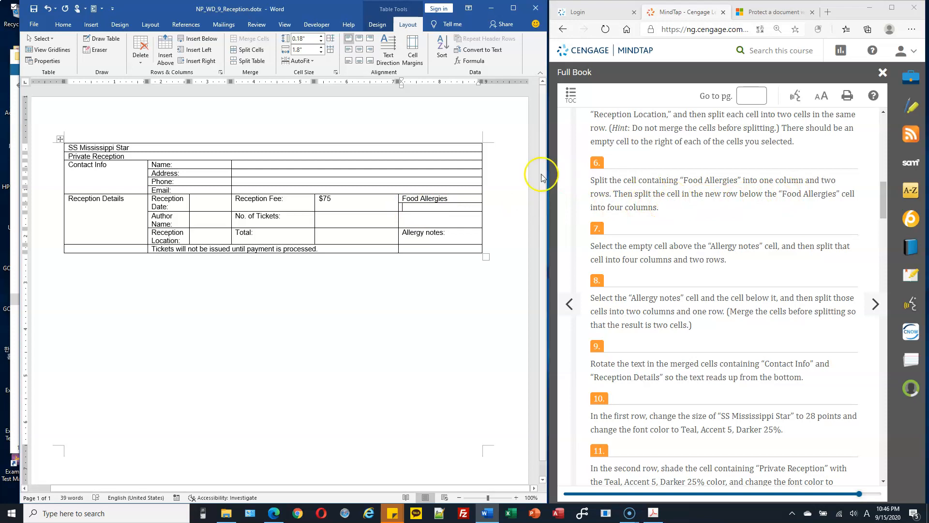
{"action": "left_click", "coordinate": [258, 55]}
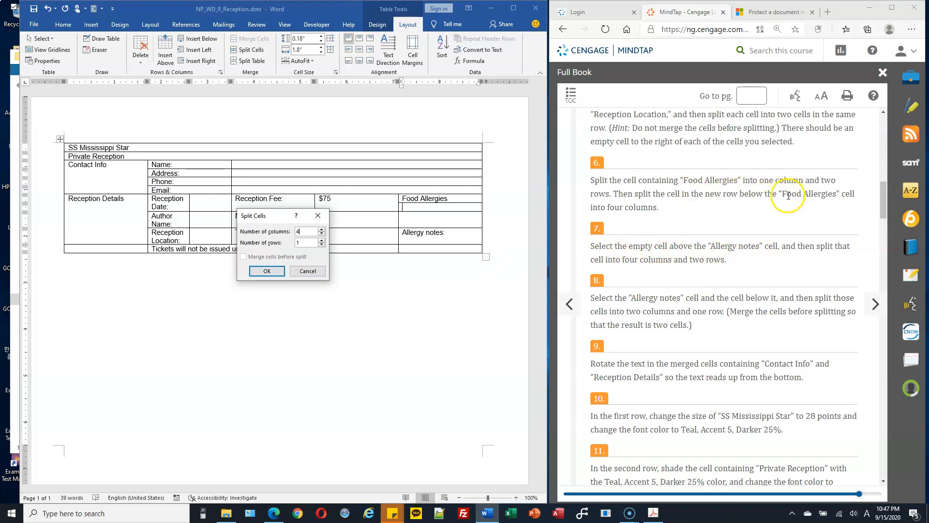
{"action": "left_click_drag", "start_coordinate": [607, 208], "coordinate": [648, 208]}
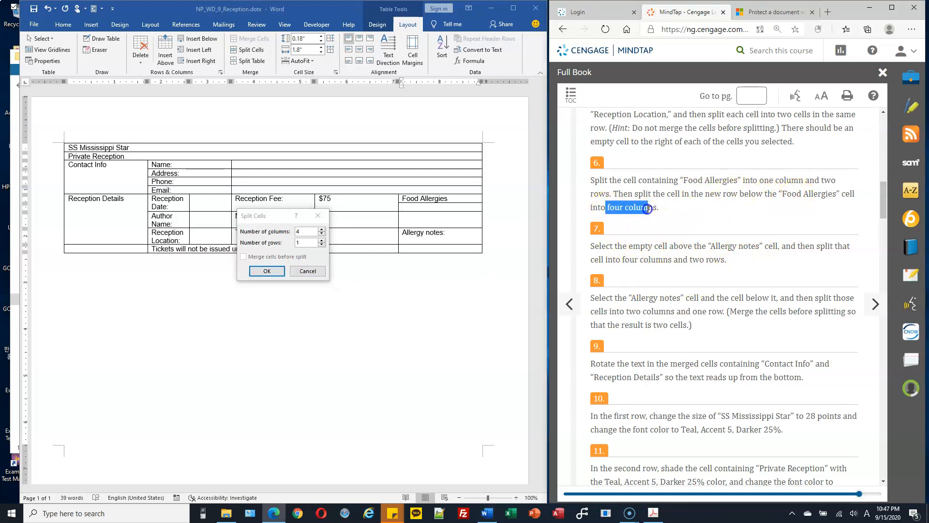
{"action": "left_click", "coordinate": [267, 272]}
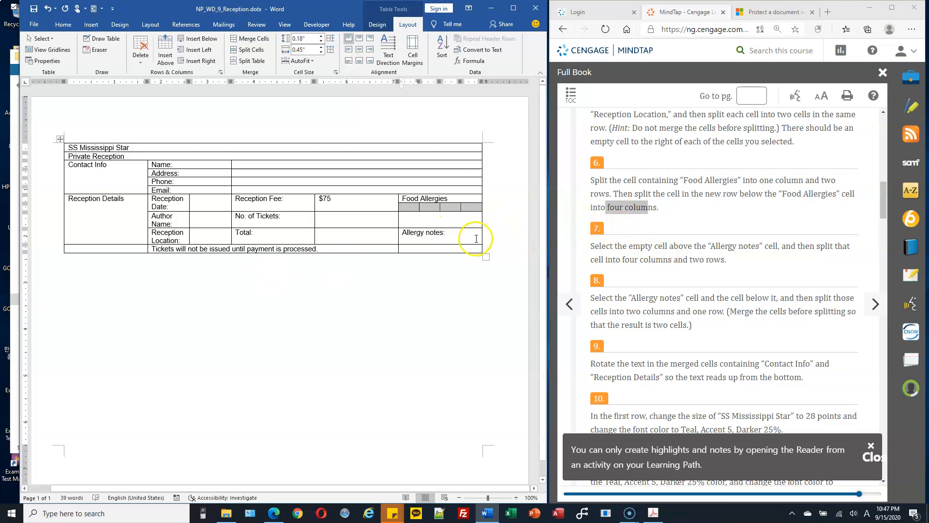
Split the empty cell above "Allergy notes" into 4 columns and 2 rows.
{"action": "left_click", "coordinate": [428, 220]}
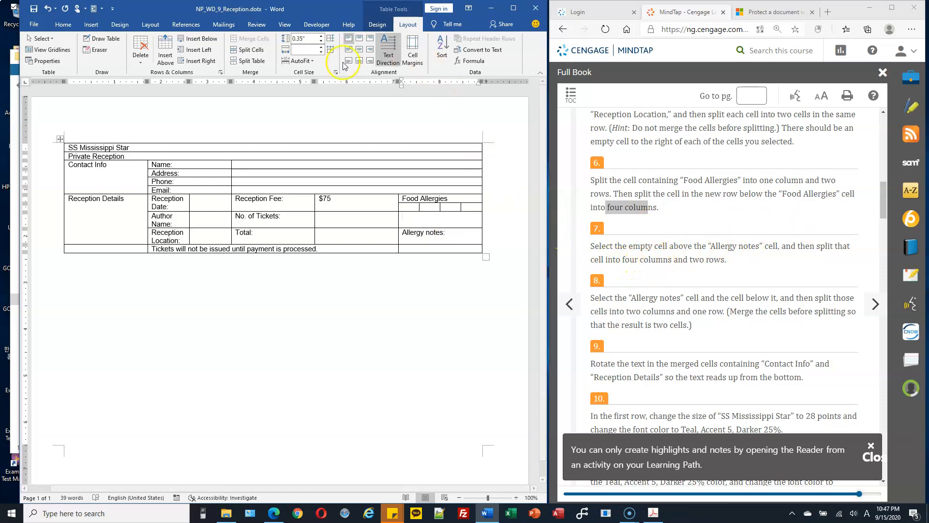
{"action": "left_click", "coordinate": [251, 50]}
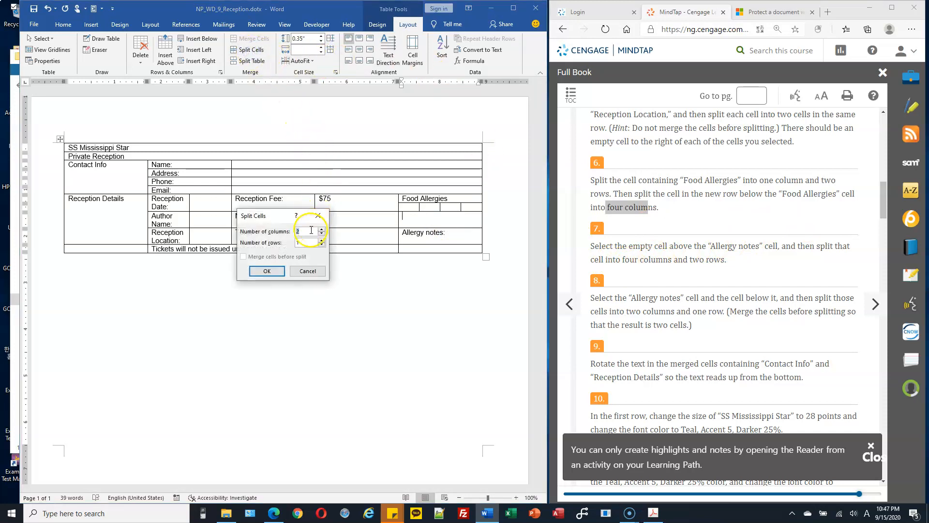
{"action": "type", "text": "2"}
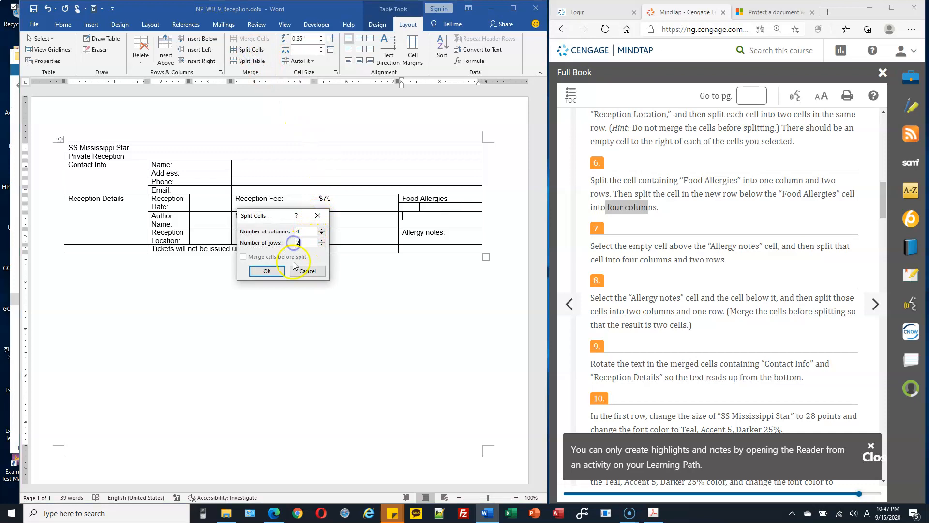
{"action": "left_click", "coordinate": [266, 270]}
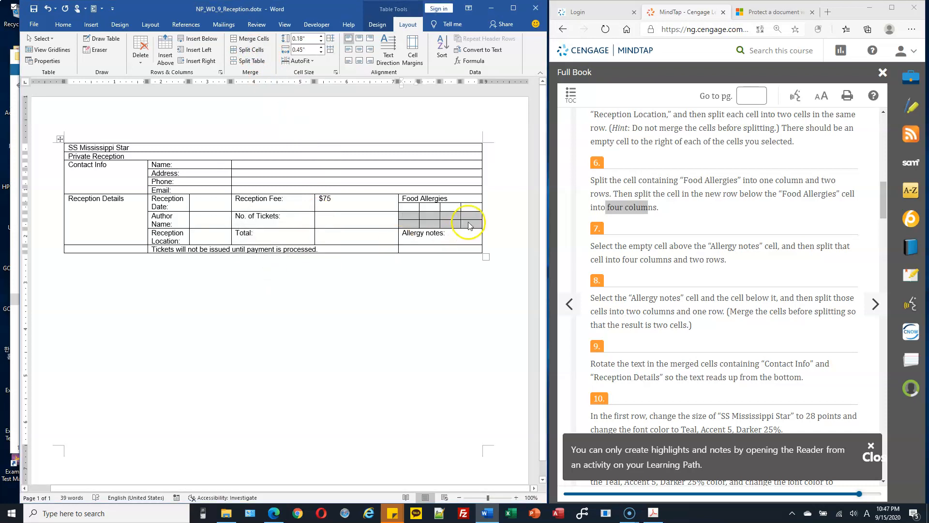
Merge the "Allergy notes" cell with the cell below it and split them into 2 columns and 1 row.
{"action": "scroll", "coordinate": [712, 252], "scroll_direction": "down", "scroll_amount": 1}
{"action": "left_click_drag", "start_coordinate": [628, 242], "coordinate": [686, 241]}
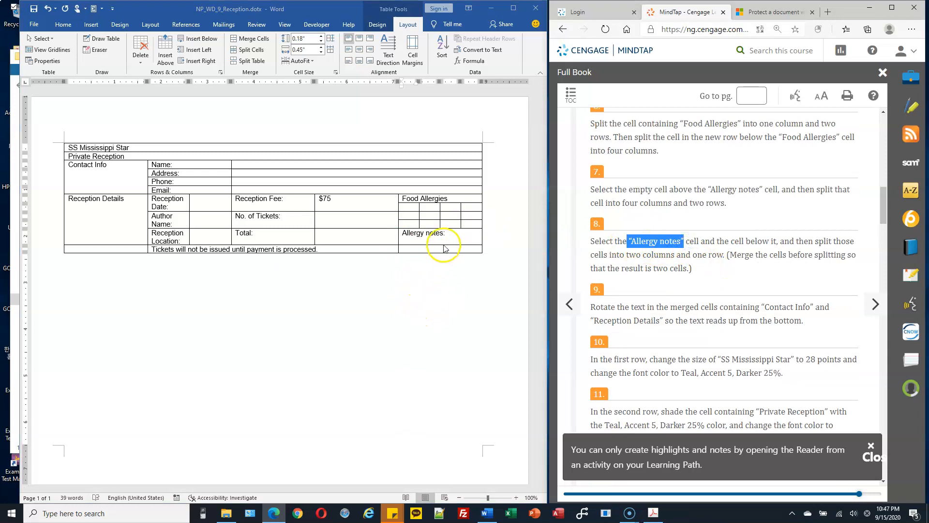
{"action": "left_click", "coordinate": [463, 233]}
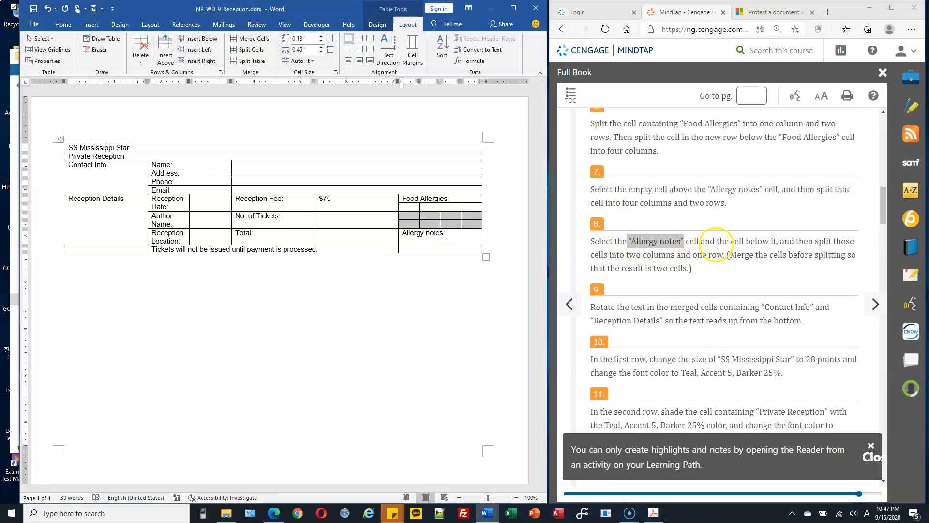
{"action": "left_click_drag", "start_coordinate": [441, 234], "coordinate": [443, 249]}
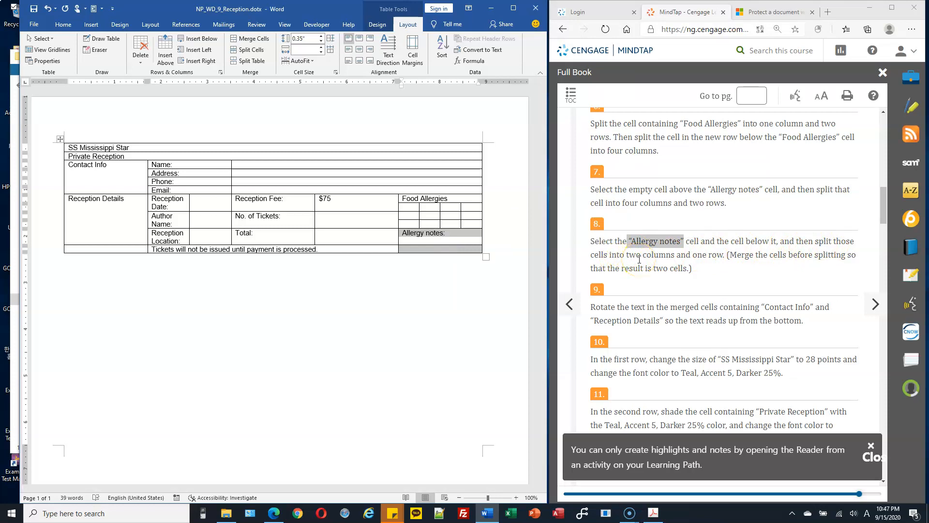
{"action": "left_click", "coordinate": [248, 49]}
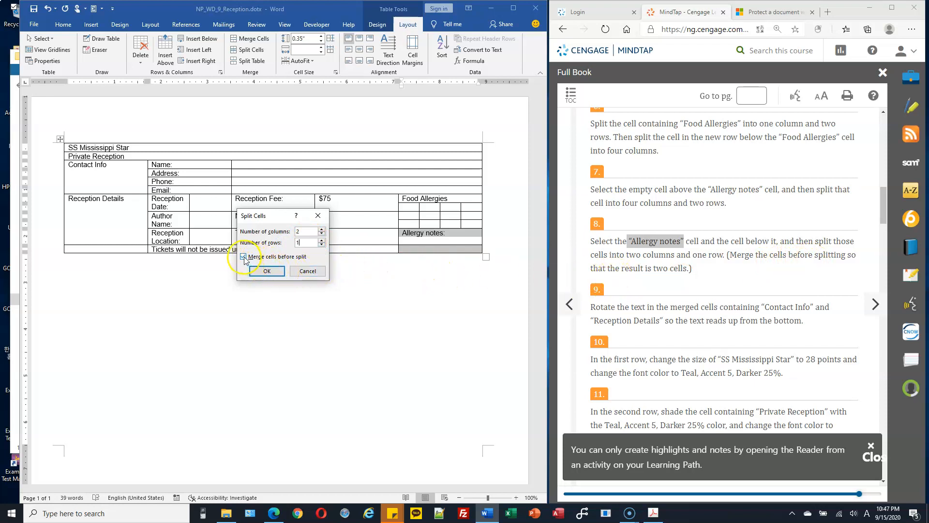
{"action": "left_click", "coordinate": [266, 270]}
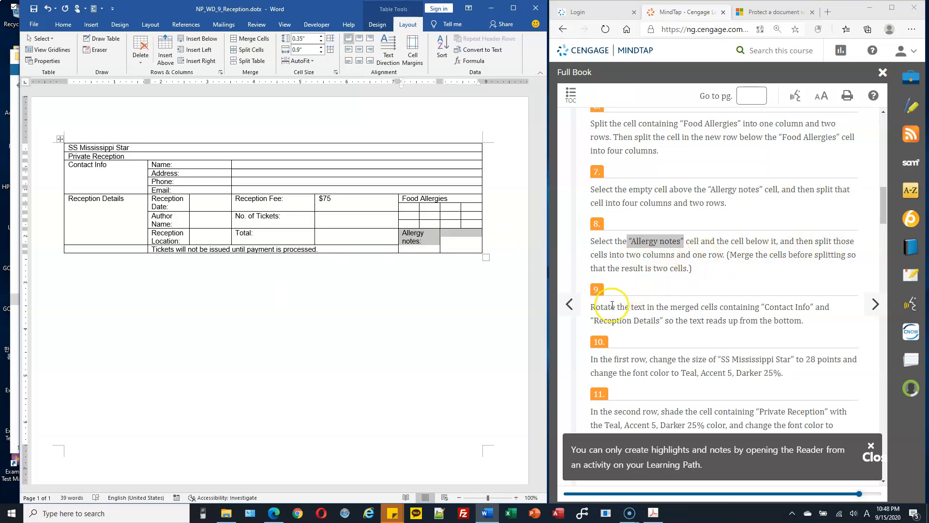
Rotate the text in the merged "Contact Info" and "Reception Details" cells so it reads up from the bottom.
{"action": "left_click_drag", "start_coordinate": [611, 306], "coordinate": [645, 307]}
{"action": "scroll", "coordinate": [690, 286], "scroll_direction": "down", "scroll_amount": 1}
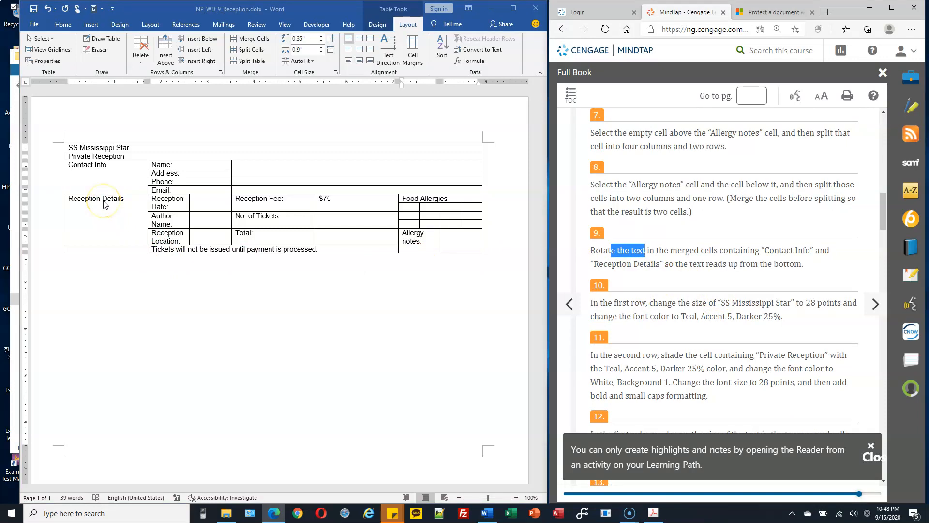
{"action": "left_click", "coordinate": [88, 168]}
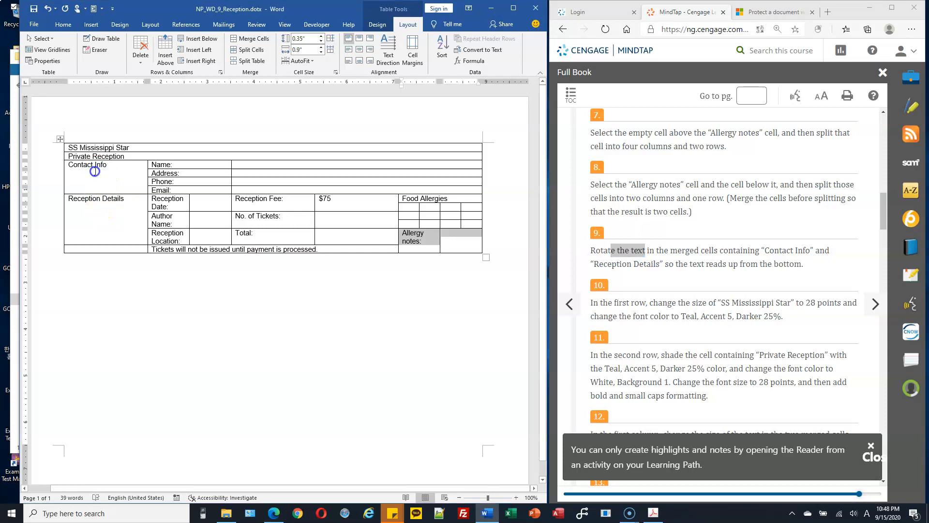
{"action": "left_click_drag", "start_coordinate": [95, 171], "coordinate": [106, 200]}
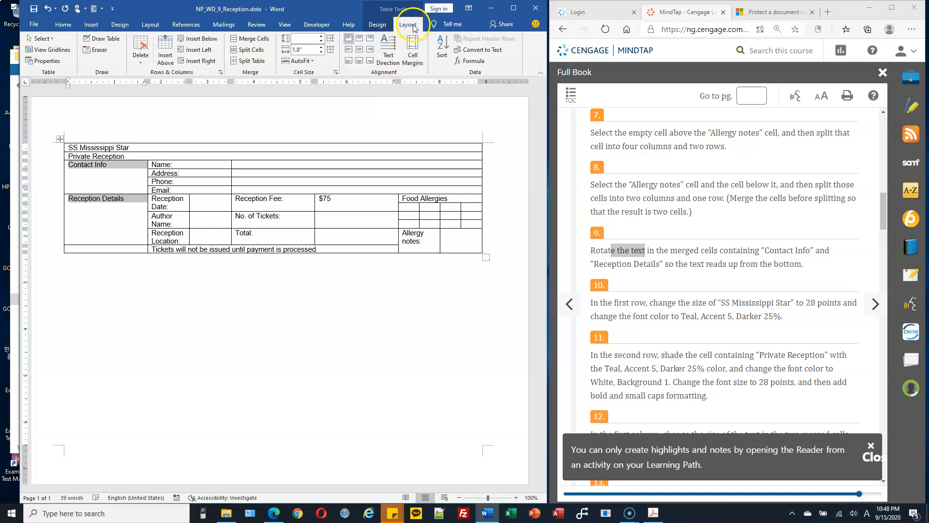
{"action": "left_click", "coordinate": [393, 55]}
{"action": "left_click", "coordinate": [391, 47]}
{"action": "left_click", "coordinate": [391, 47]}
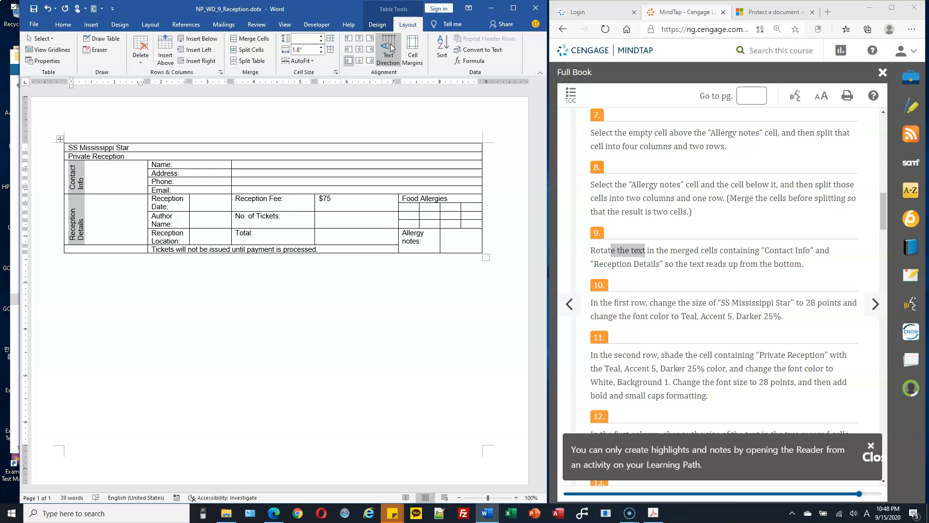
{"action": "left_click", "coordinate": [392, 47]}
{"action": "left_click", "coordinate": [392, 47]}
{"action": "left_click", "coordinate": [392, 47]}
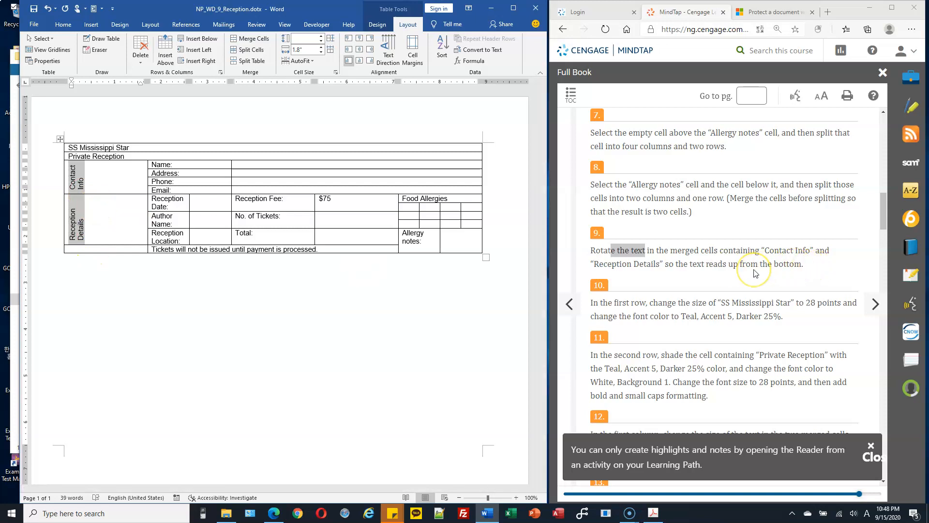
Format "SS Mississippi Star" in the first row as 28 points with the font color Teal, Accent 5, Darker 25%.
{"action": "scroll", "coordinate": [753, 274], "scroll_direction": "down", "scroll_amount": 1}
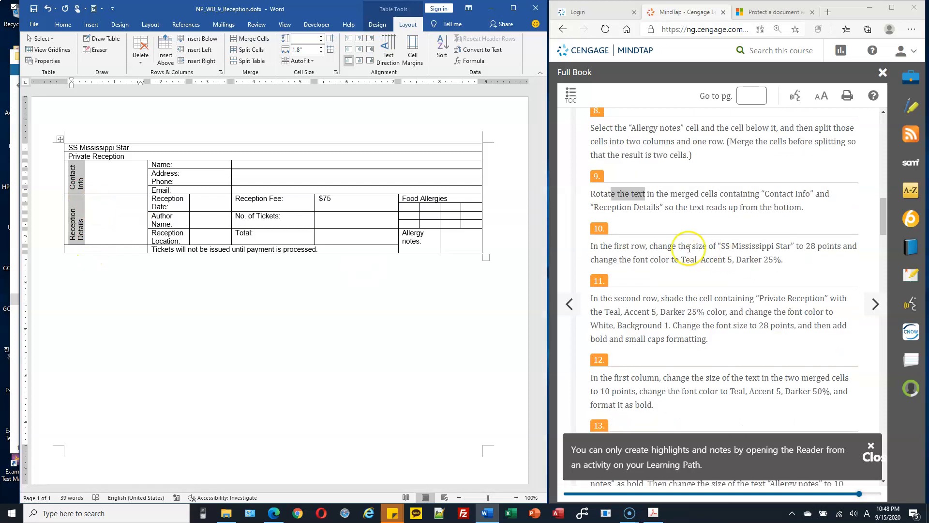
{"action": "left_click", "coordinate": [455, 217]}
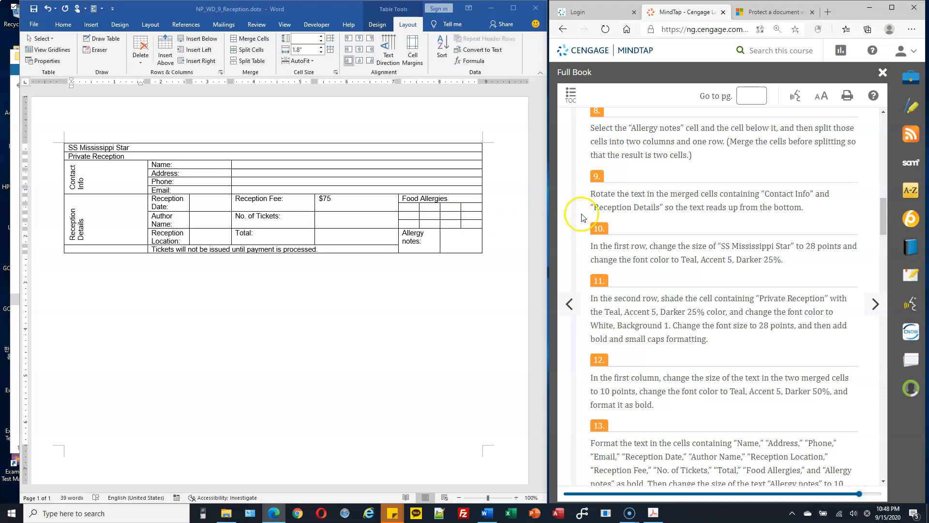
{"action": "left_click", "coordinate": [65, 148]}
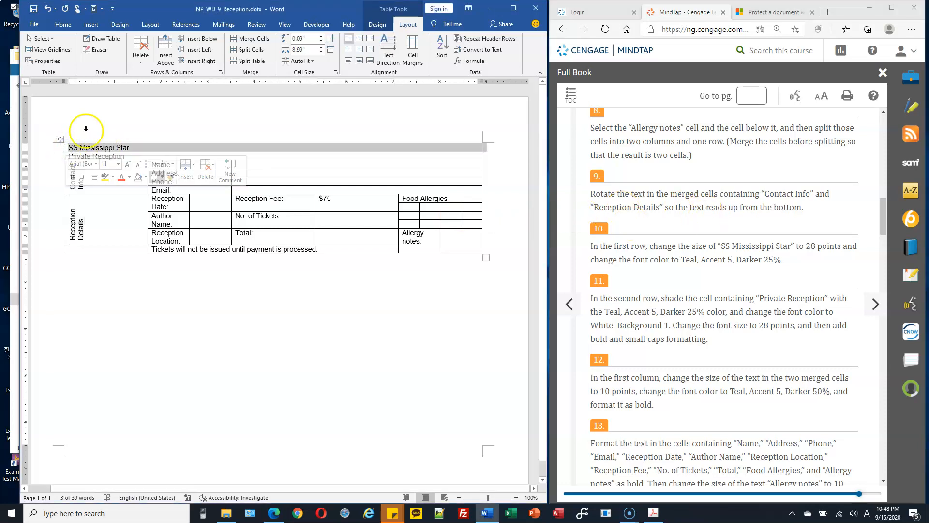
{"action": "left_click", "coordinate": [63, 26]}
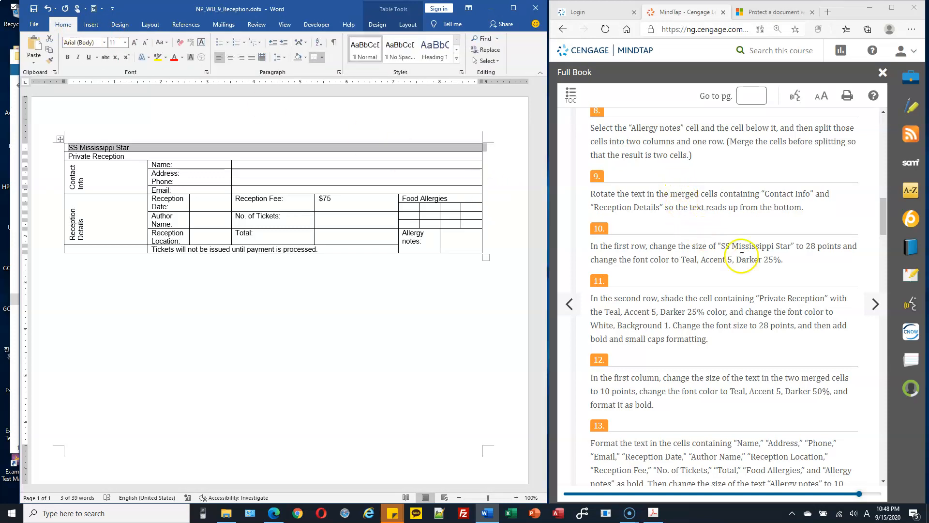
{"action": "scroll", "coordinate": [742, 257], "scroll_direction": "down", "scroll_amount": 2}
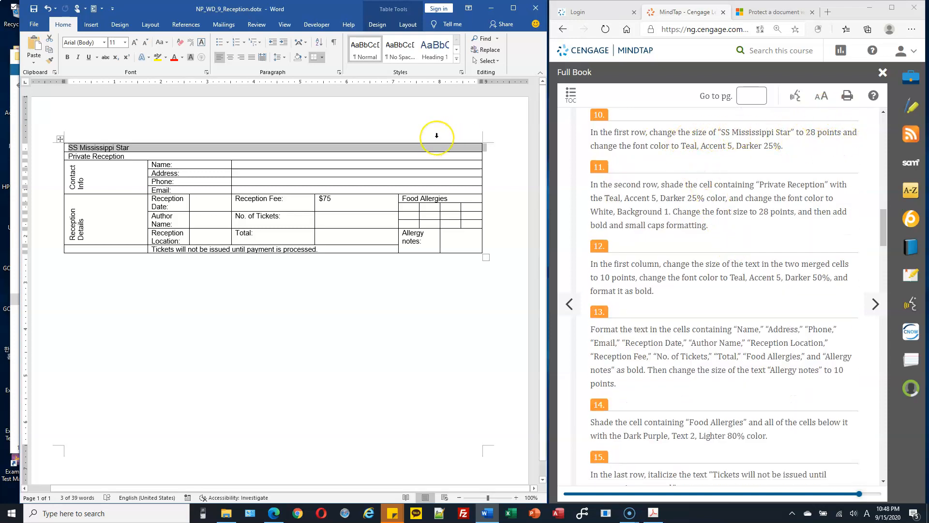
{"action": "left_click", "coordinate": [125, 43]}
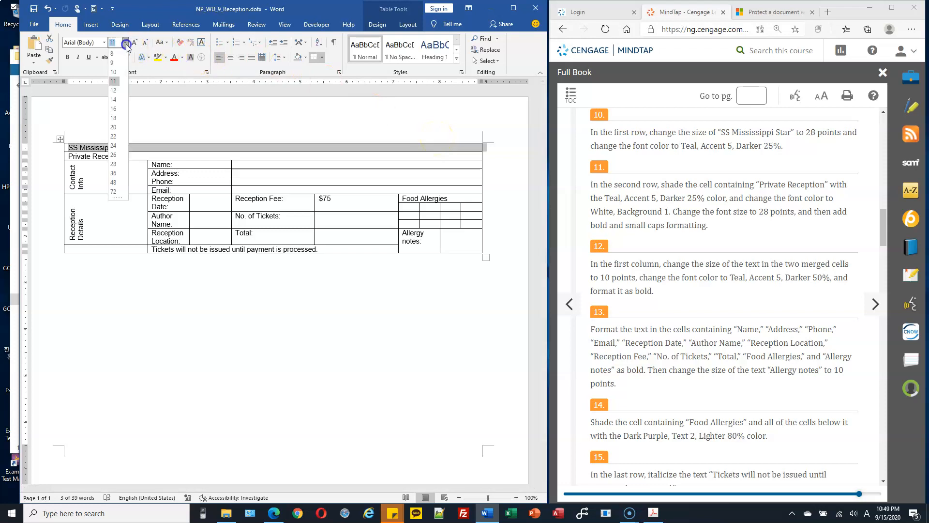
{"action": "left_click", "coordinate": [118, 165]}
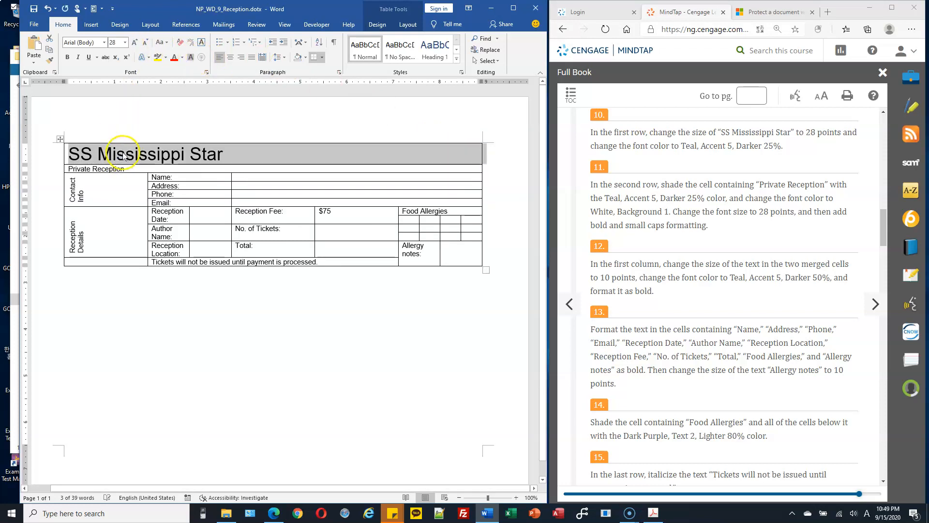
{"action": "left_click", "coordinate": [182, 57]}
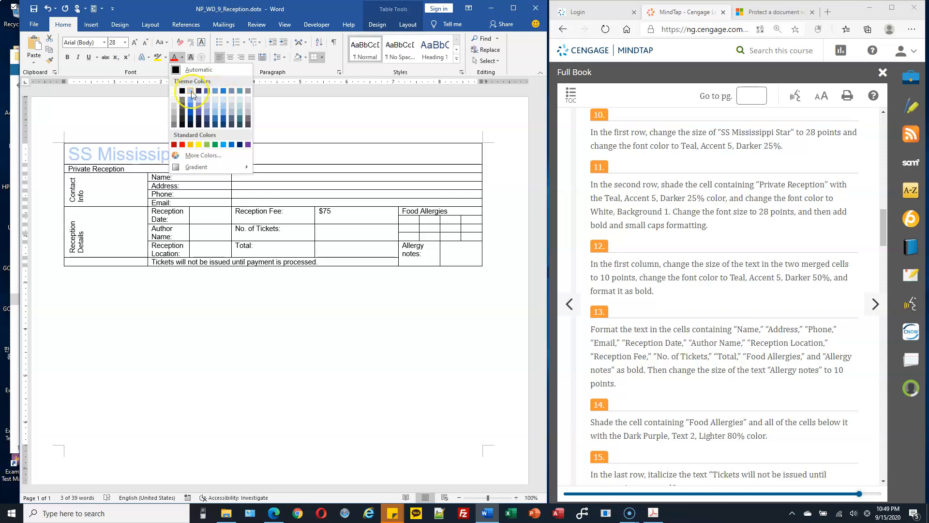
{"action": "left_click", "coordinate": [241, 120]}
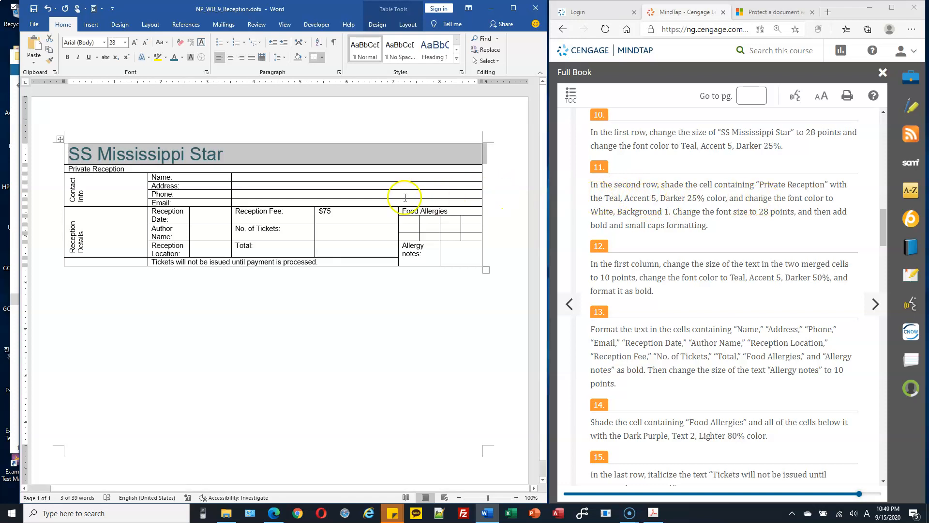
Set both the font color and the cell shading of the "Private Reception" row to Teal, Accent 5, Darker 25%.
{"action": "left_click", "coordinate": [64, 170]}
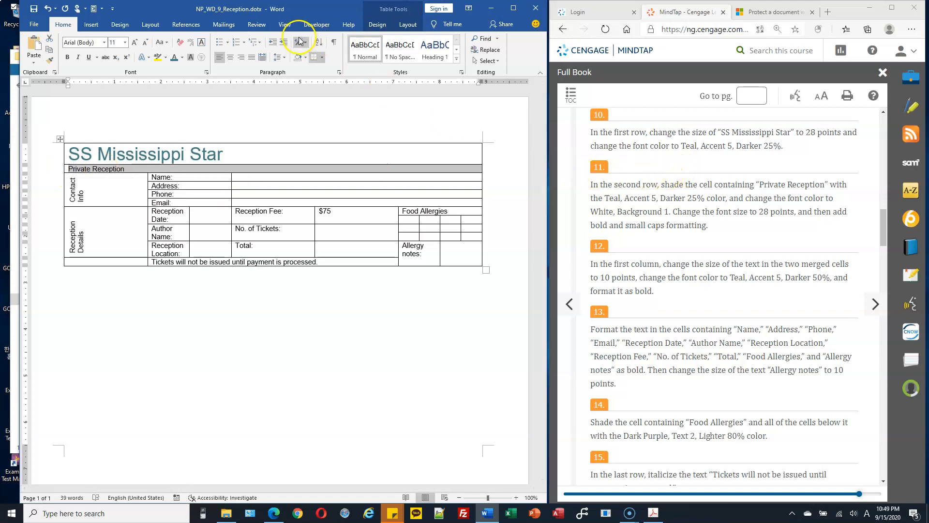
{"action": "left_click", "coordinate": [183, 57]}
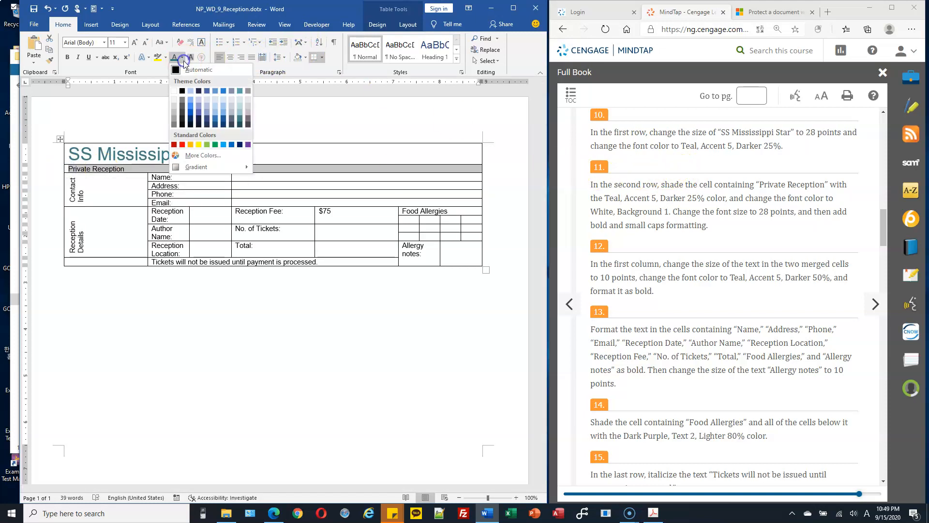
{"action": "left_click", "coordinate": [240, 119]}
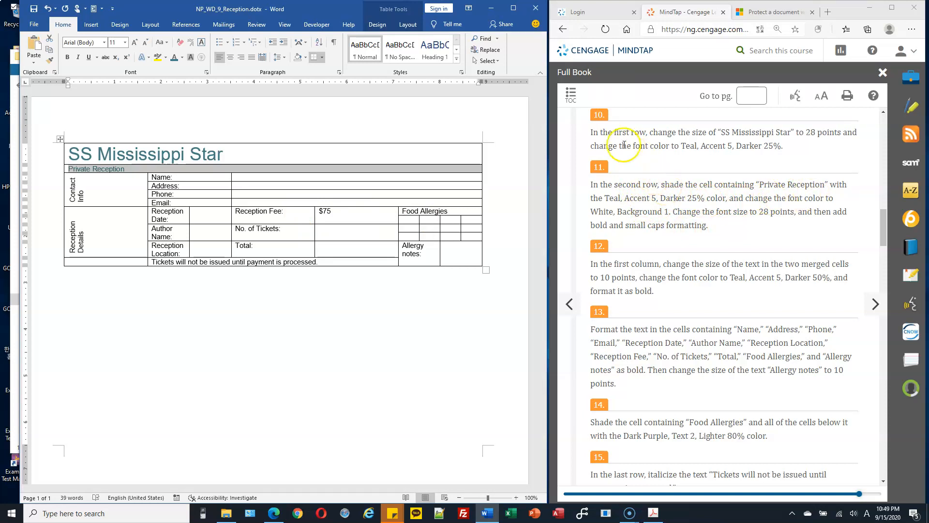
{"action": "left_click", "coordinate": [409, 24]}
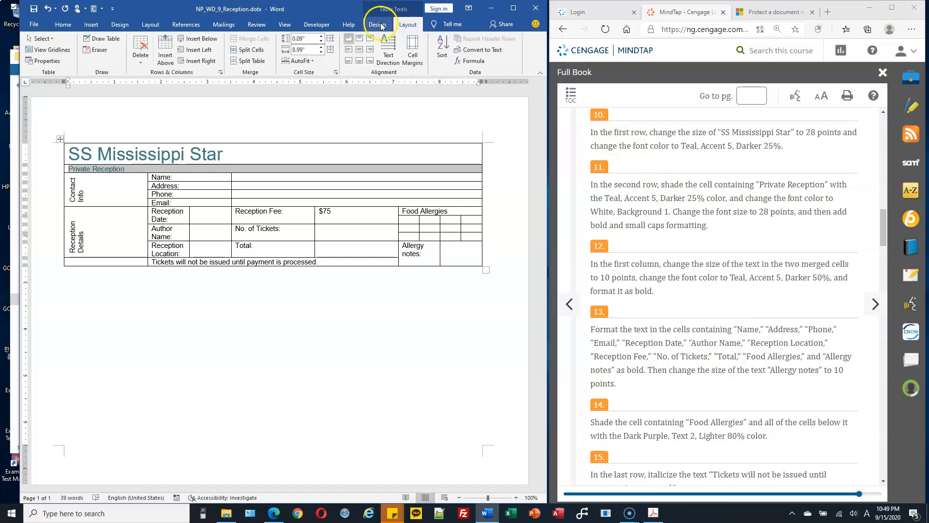
{"action": "left_click", "coordinate": [378, 25]}
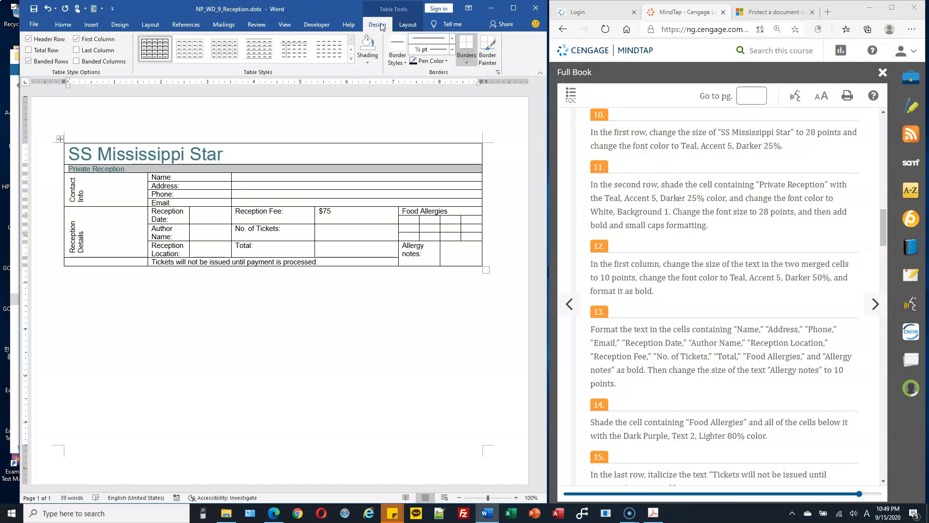
{"action": "left_click", "coordinate": [373, 63]}
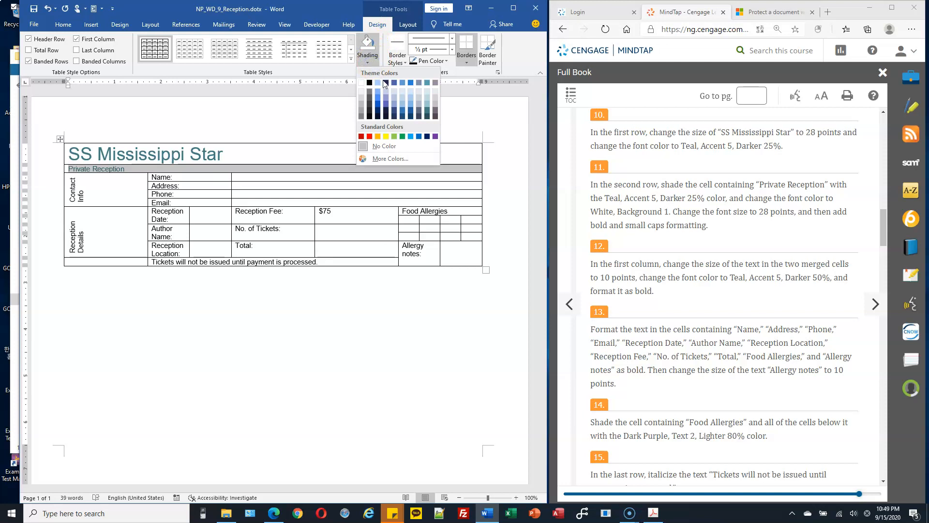
{"action": "left_click", "coordinate": [428, 112]}
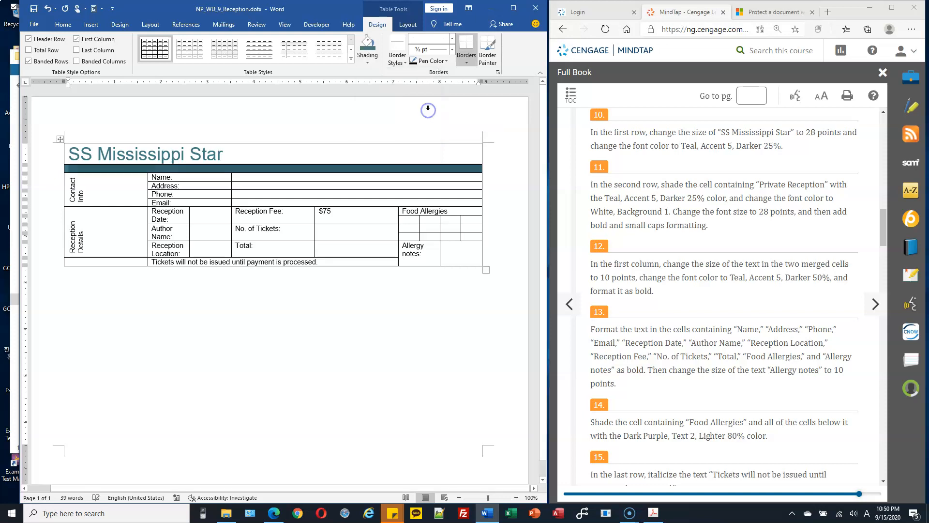
Format the "Private Reception" text as White, Background 1, 28 points and bold.
{"action": "left_click", "coordinate": [835, 216]}
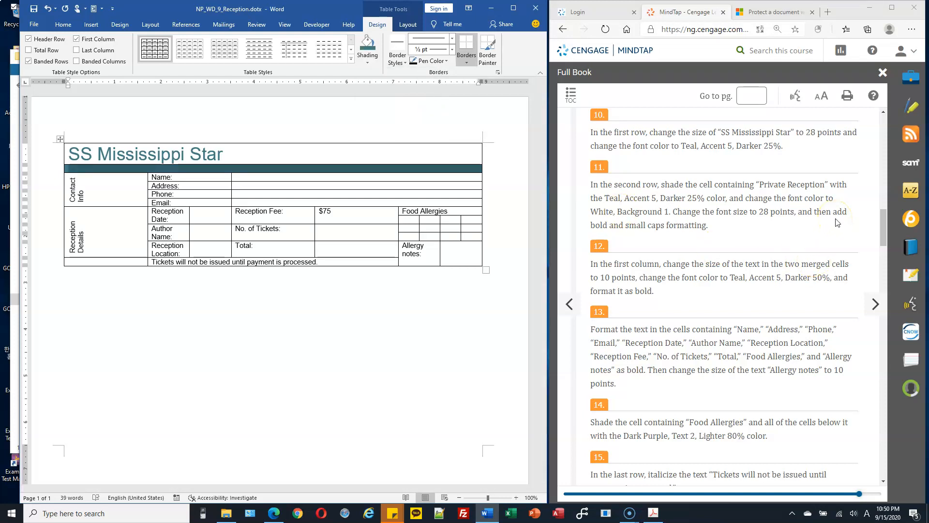
{"action": "left_click", "coordinate": [64, 28]}
{"action": "left_click", "coordinate": [183, 58]}
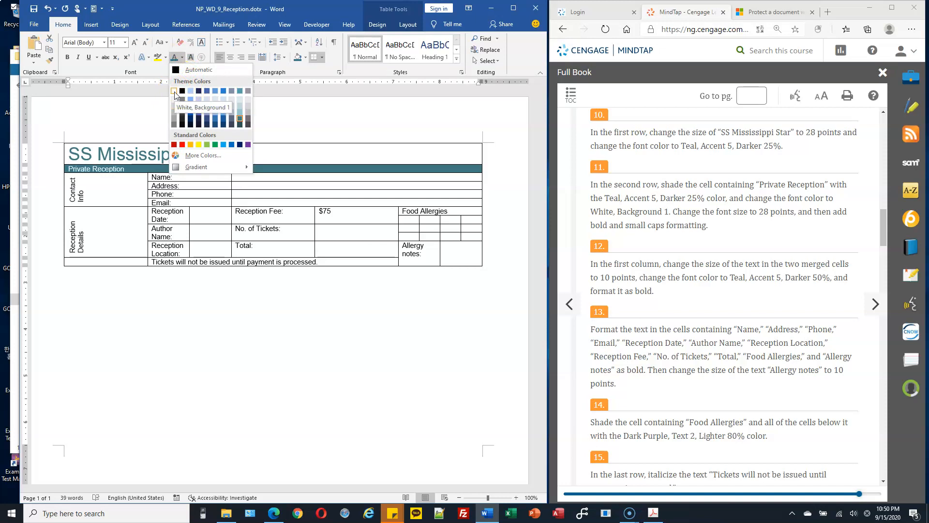
{"action": "left_click", "coordinate": [174, 91]}
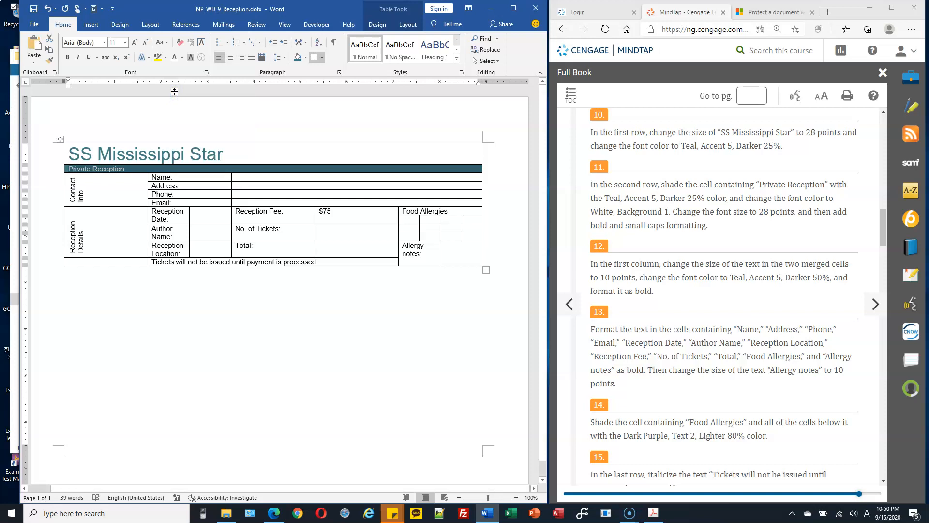
{"action": "left_click", "coordinate": [125, 43]}
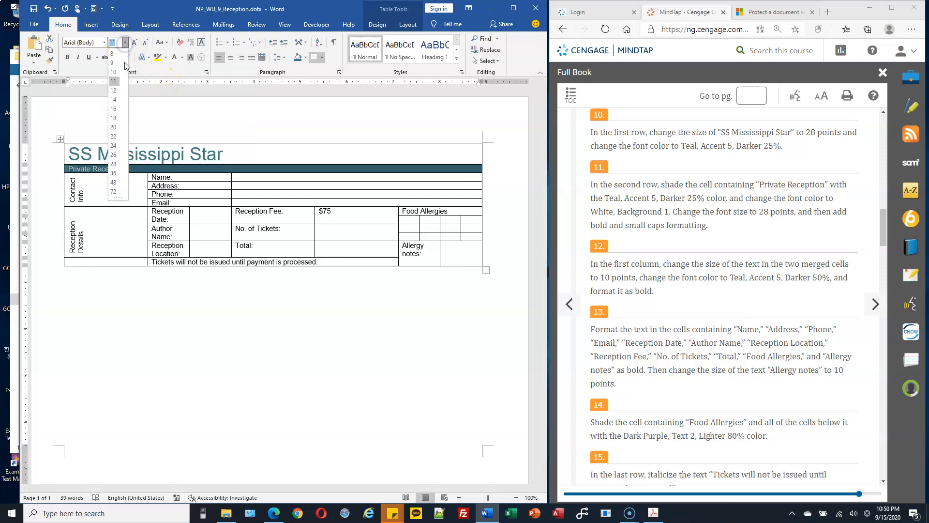
{"action": "left_click", "coordinate": [114, 163]}
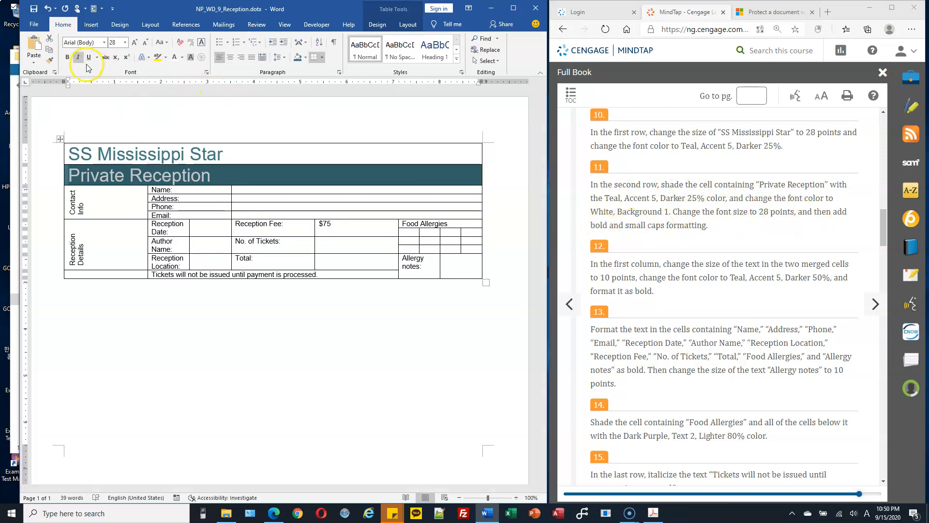
{"action": "left_click", "coordinate": [67, 58]}
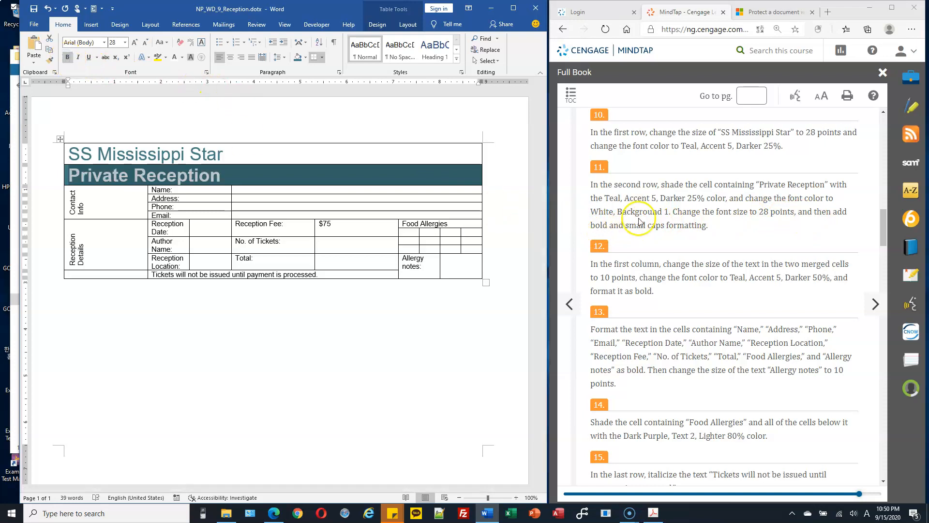
Apply small caps formatting to the "Private Reception" text in the second row.
{"action": "left_click_drag", "start_coordinate": [626, 225], "coordinate": [708, 225]}
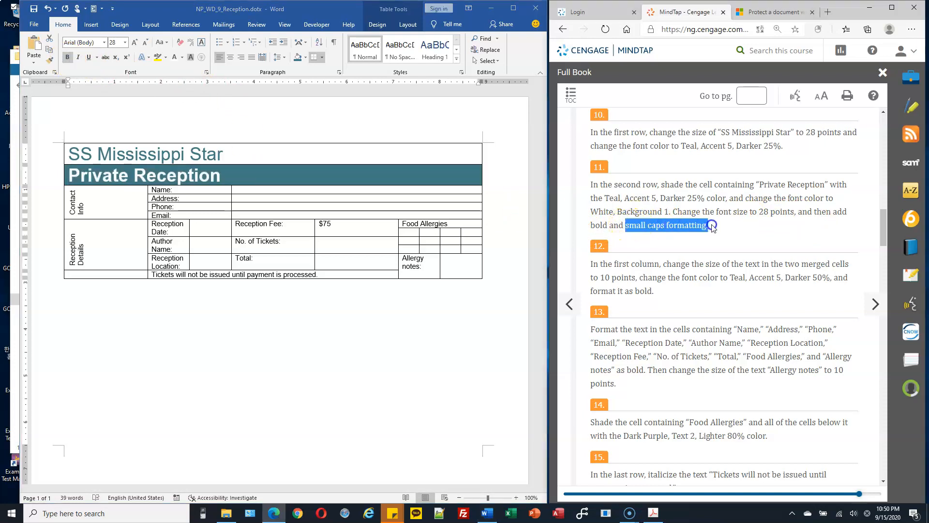
{"action": "left_click", "coordinate": [207, 11]}
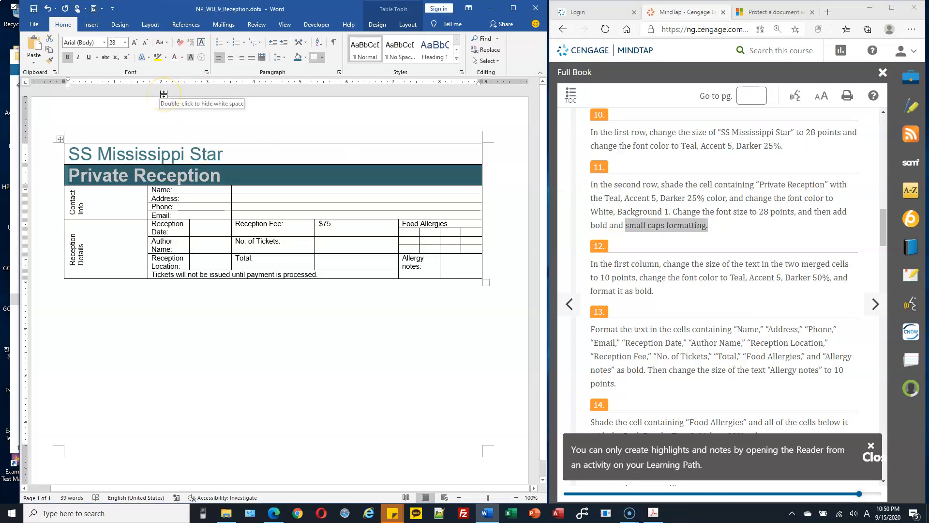
{"action": "left_click", "coordinate": [206, 73]}
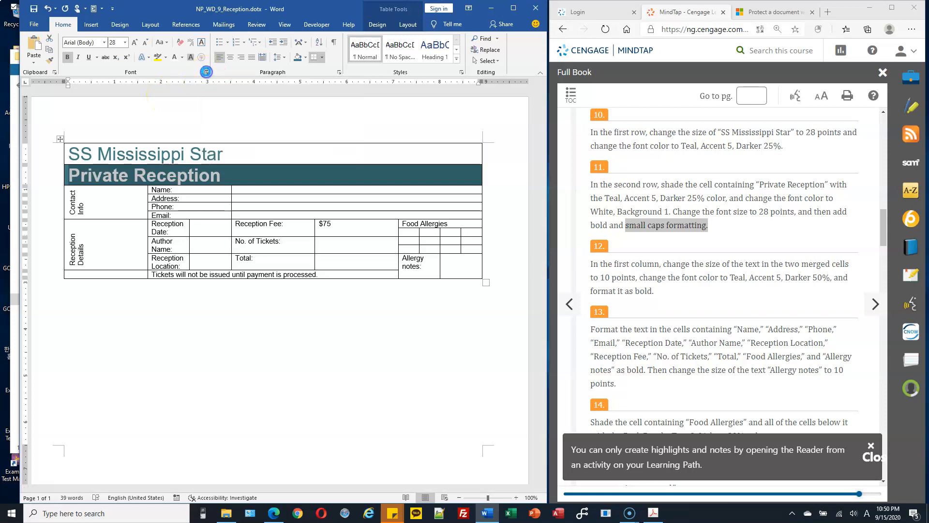
{"action": "left_click_drag", "start_coordinate": [334, 61], "coordinate": [383, 59]}
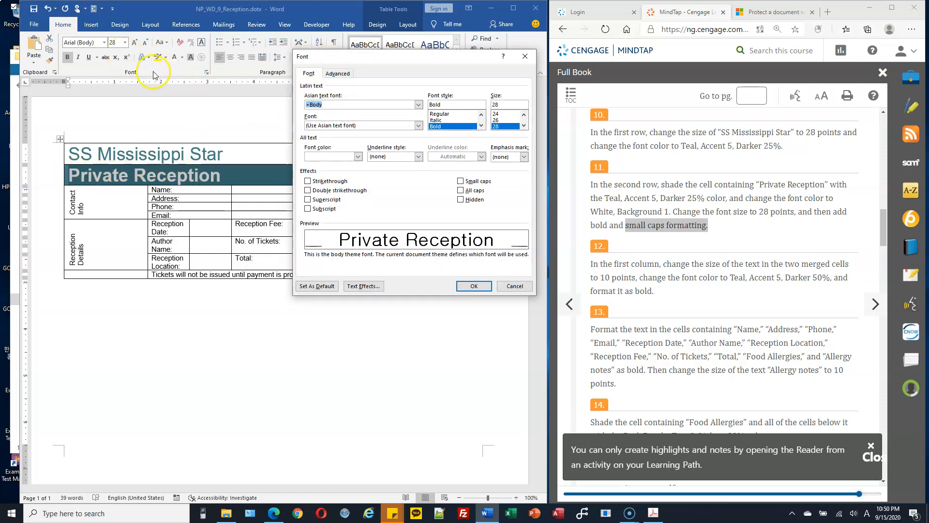
{"action": "left_click", "coordinate": [477, 182]}
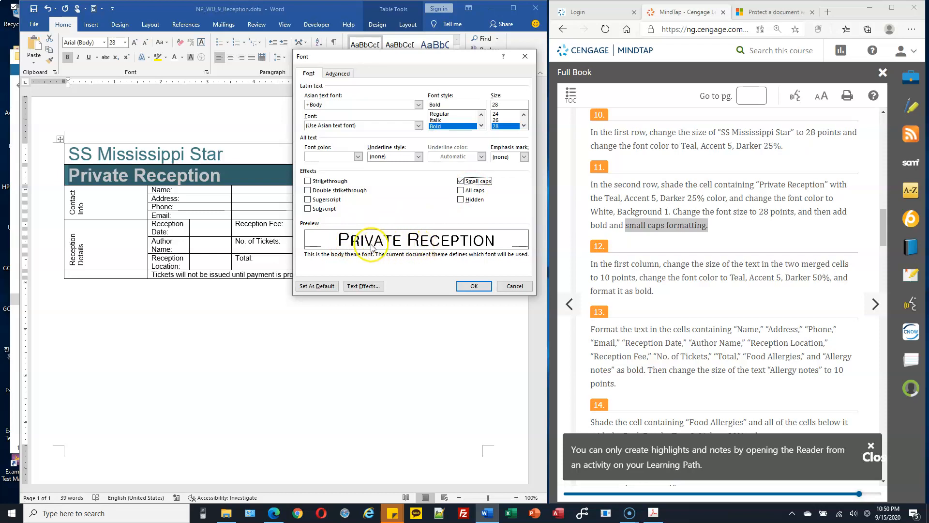
{"action": "left_click", "coordinate": [473, 287]}
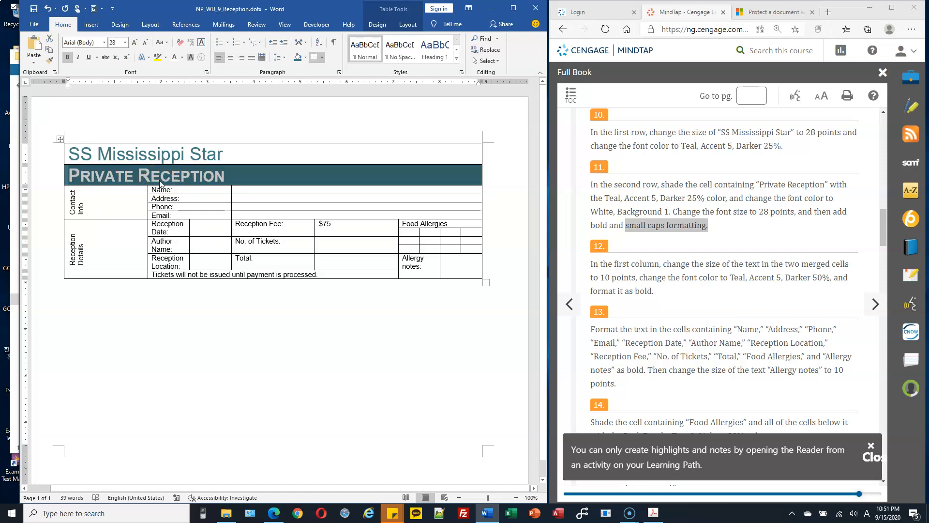
Format the text in the merged "Contact Info" and "Reception Details" cells as bold with the font color Teal, Accent 5, Darker 50%.
{"action": "left_click", "coordinate": [596, 264]}
{"action": "scroll", "coordinate": [610, 252], "scroll_direction": "down", "scroll_amount": 1}
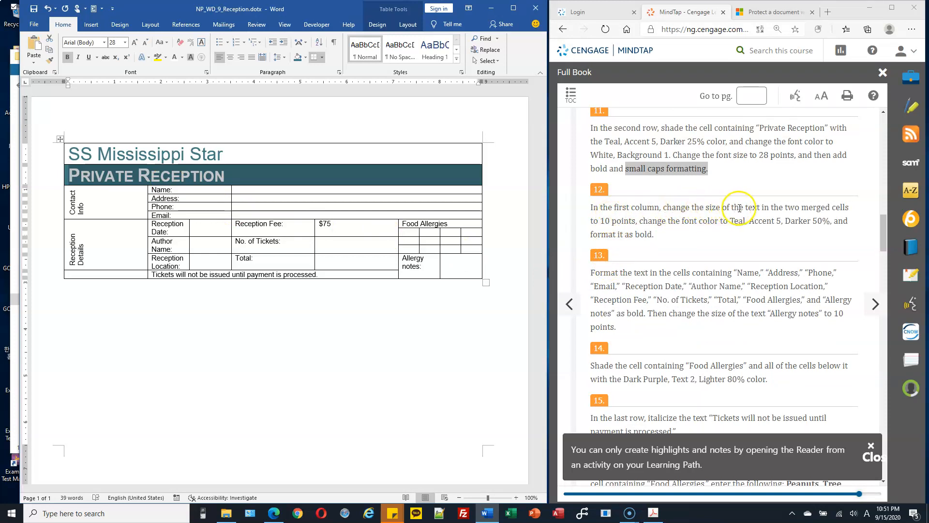
{"action": "left_click_drag", "start_coordinate": [772, 208], "coordinate": [821, 207]}
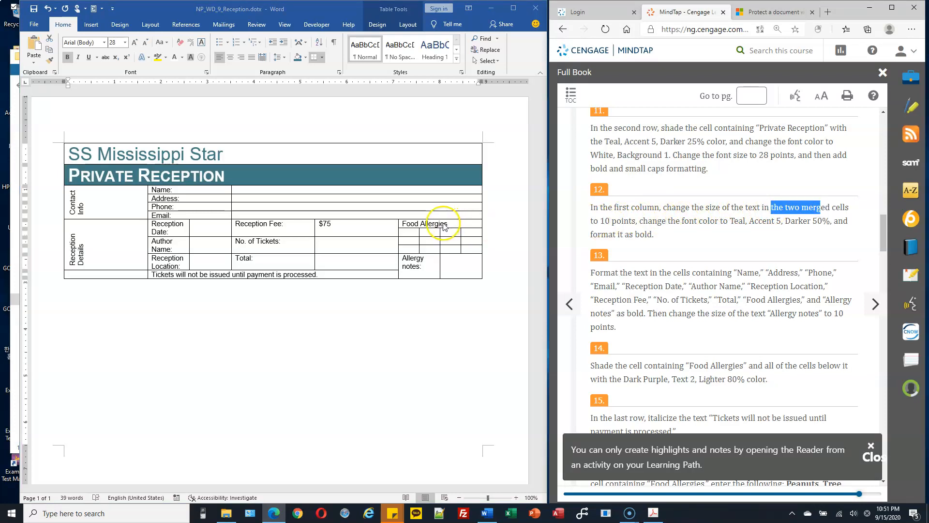
{"action": "left_click", "coordinate": [98, 202]}
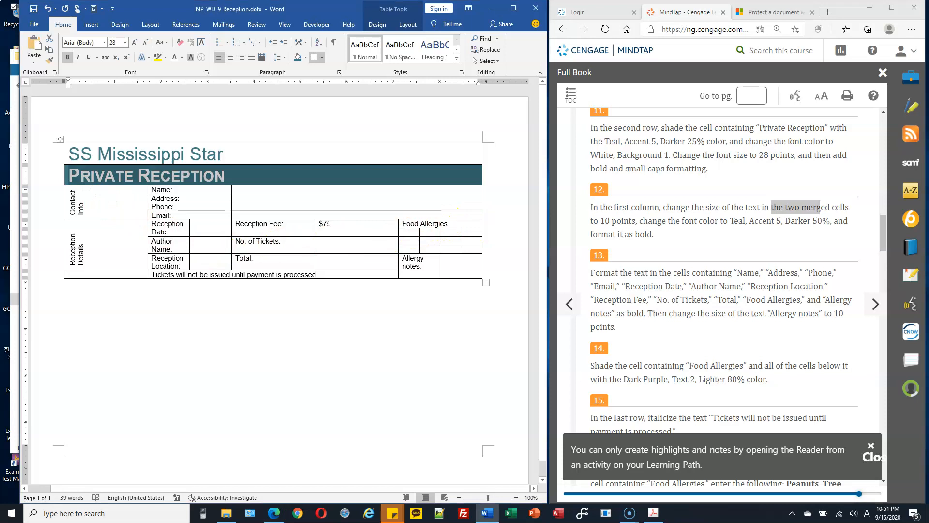
{"action": "left_click", "coordinate": [87, 202]}
{"action": "left_click_drag", "start_coordinate": [86, 212], "coordinate": [83, 210]}
{"action": "left_click", "coordinate": [71, 190]}
{"action": "left_click", "coordinate": [82, 209]}
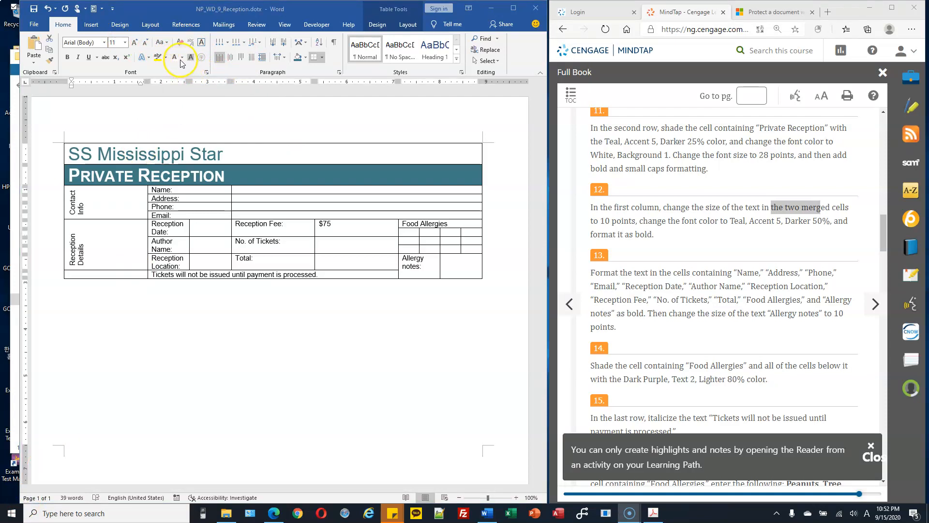
{"action": "left_click", "coordinate": [90, 216]}
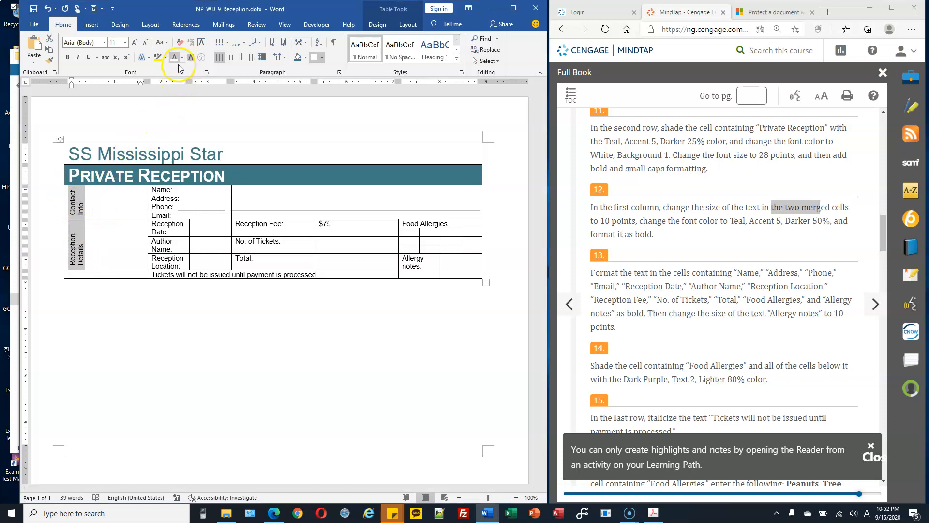
{"action": "left_click", "coordinate": [182, 58]}
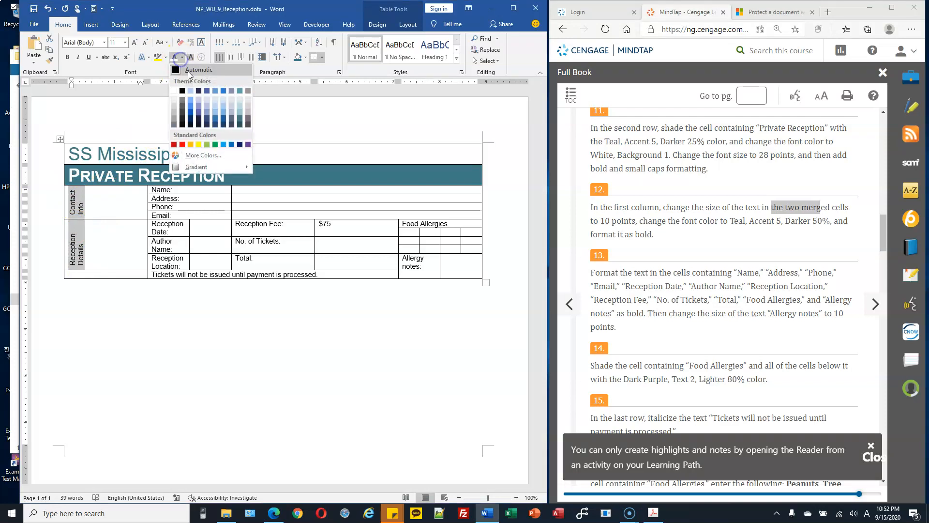
{"action": "left_click", "coordinate": [240, 124]}
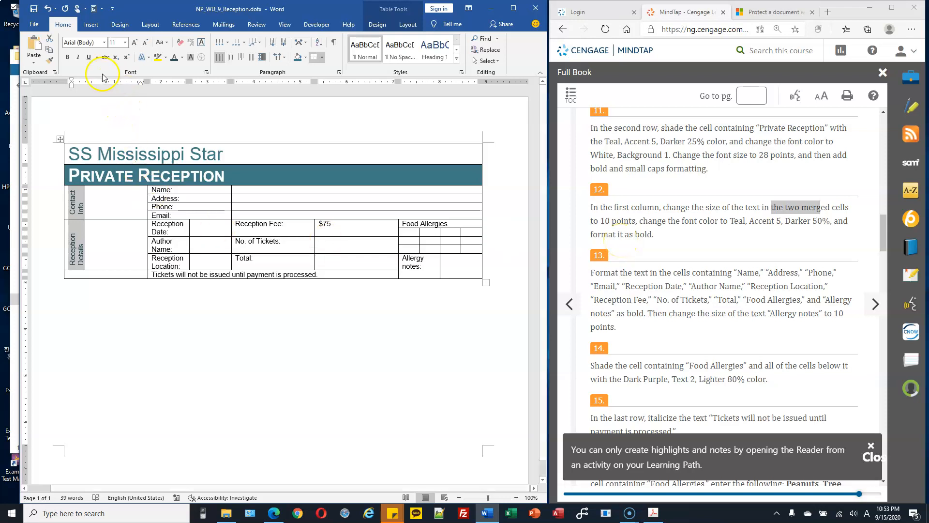
{"action": "left_click", "coordinate": [67, 58]}
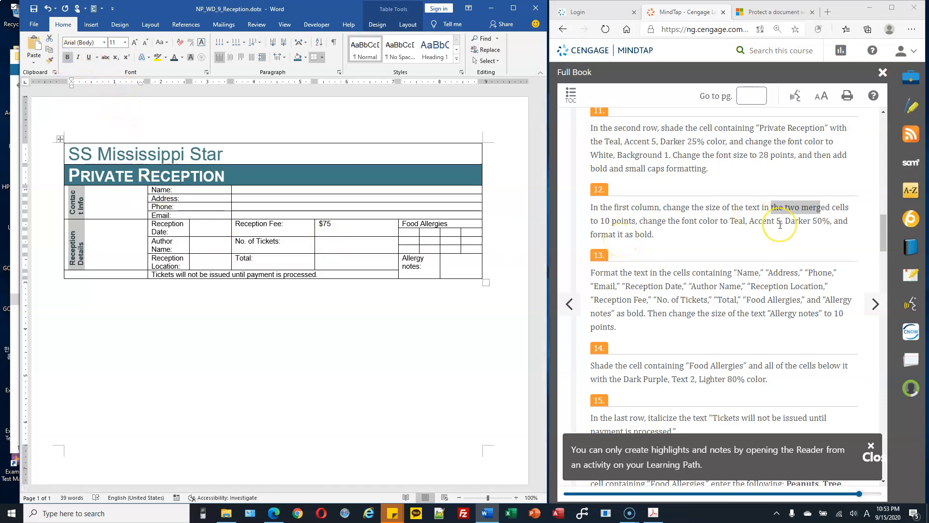
Bold the labels from "Name" through "Reception Location", from "Reception Fee" through "Total", plus "Food Allergies" and "Allergy notes".
{"action": "scroll", "coordinate": [781, 226], "scroll_direction": "down", "scroll_amount": 3}
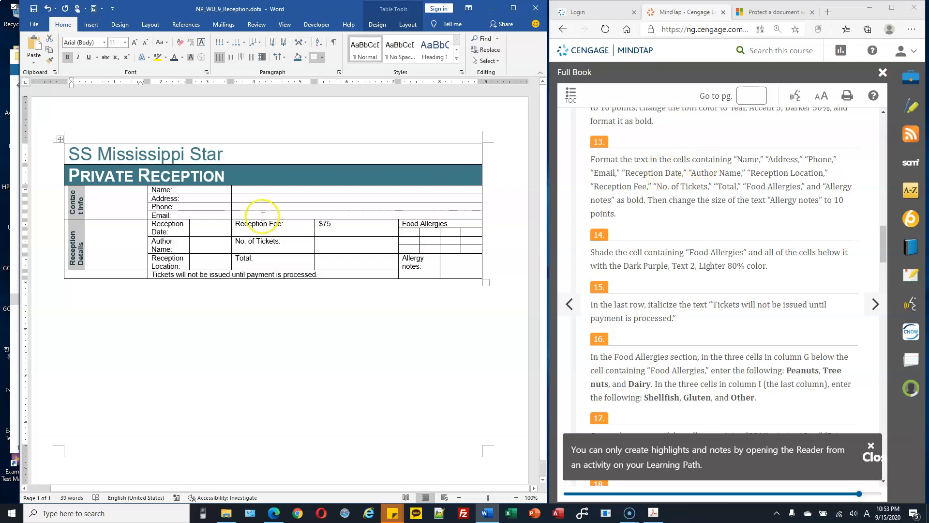
{"action": "left_click", "coordinate": [216, 214]}
{"action": "left_click_drag", "start_coordinate": [154, 190], "coordinate": [163, 213]}
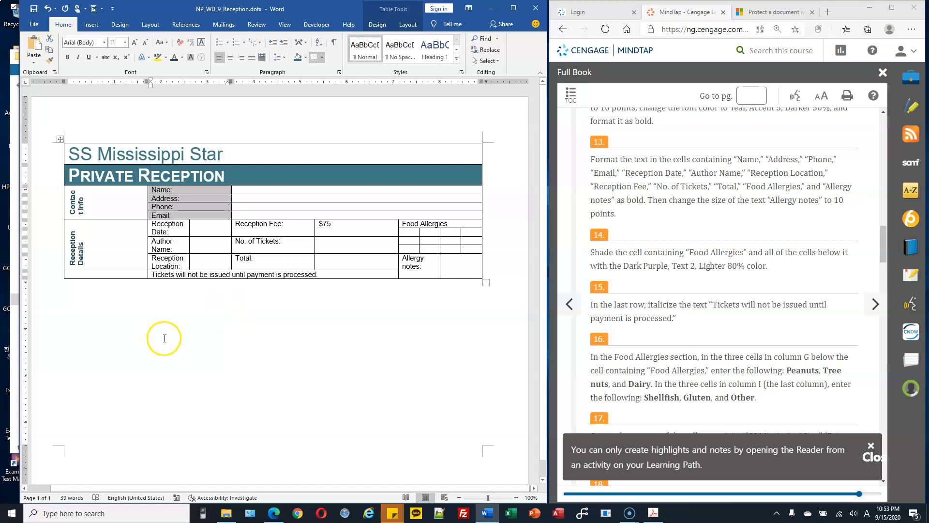
{"action": "left_click", "coordinate": [170, 252], "text": "shift"}
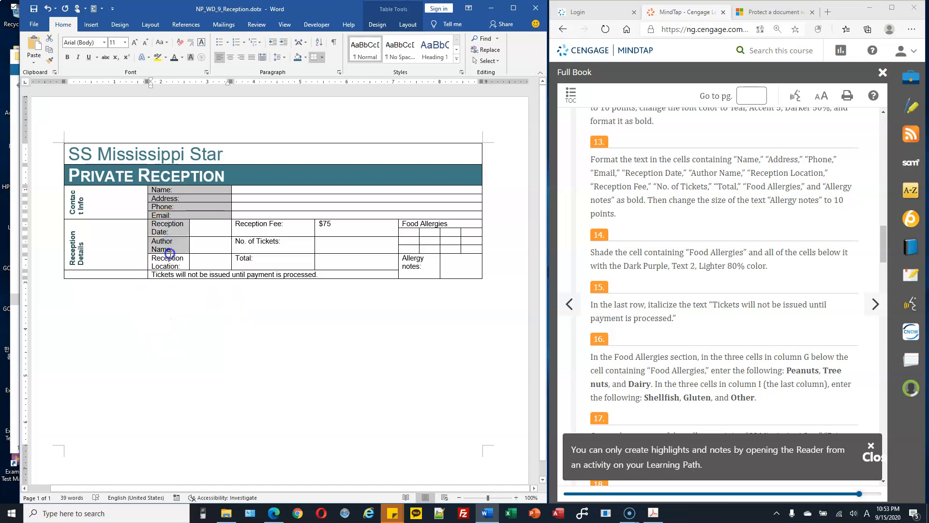
{"action": "left_click", "coordinate": [168, 263], "text": "shift"}
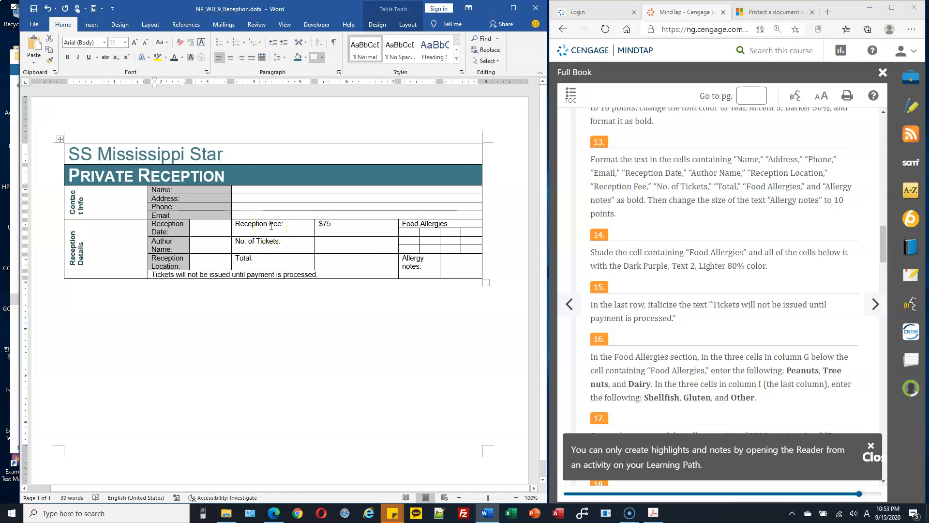
{"action": "left_click_drag", "start_coordinate": [271, 226], "coordinate": [273, 260]}
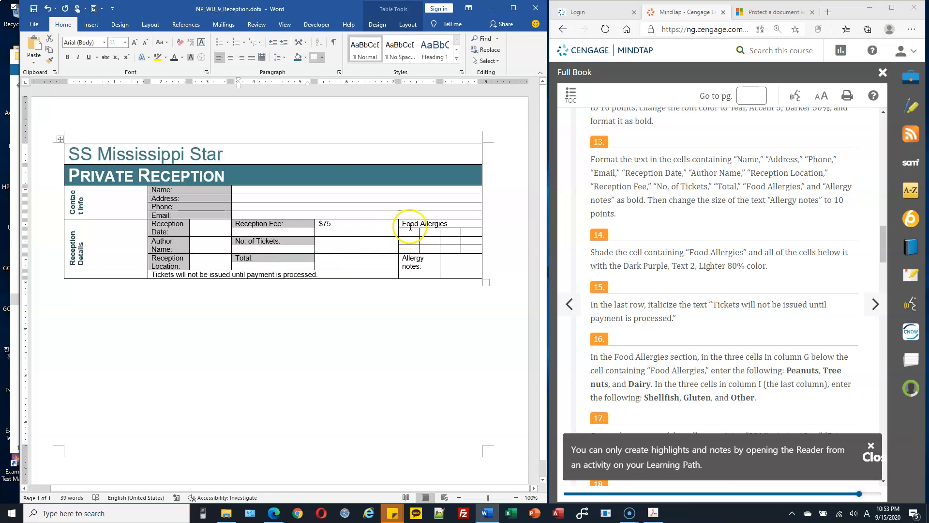
{"action": "left_click_drag", "start_coordinate": [400, 225], "coordinate": [401, 260]}
{"action": "left_click", "coordinate": [401, 259], "text": "ctrl"}
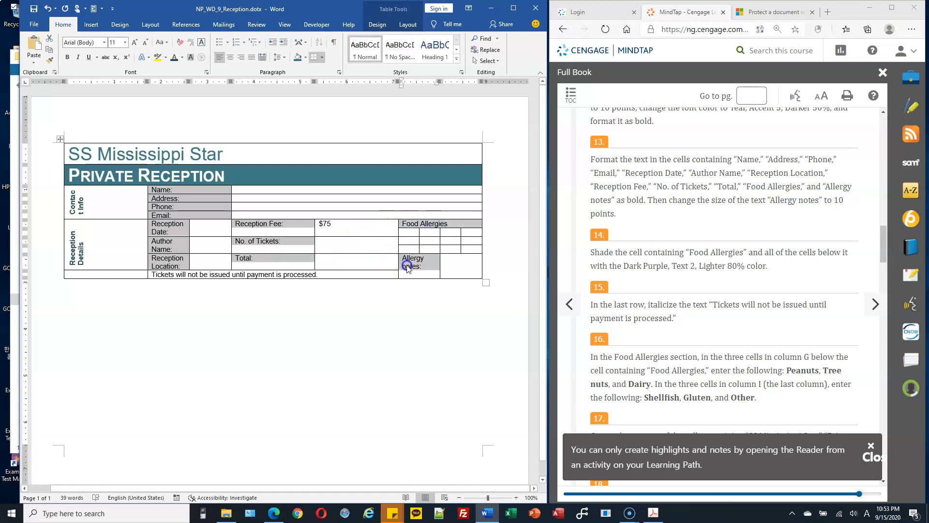
{"action": "right_click", "coordinate": [419, 309]}
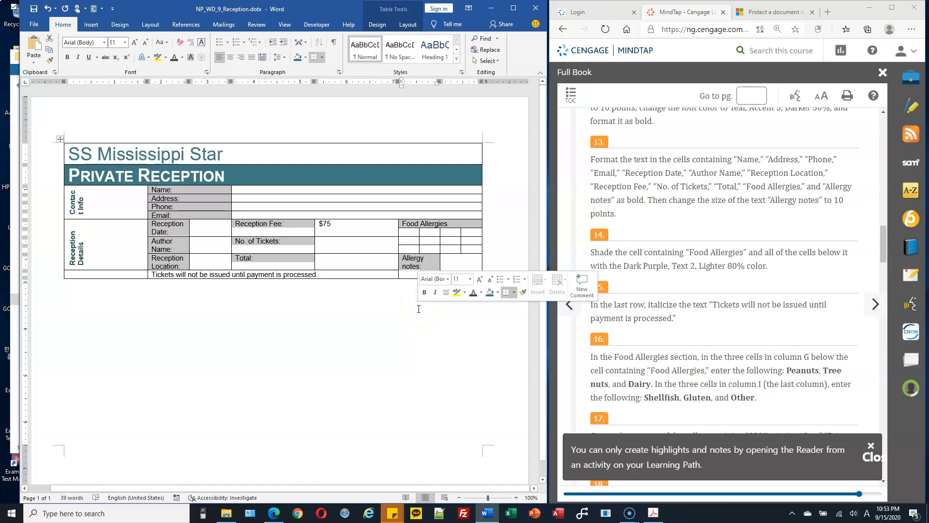
{"action": "left_click", "coordinate": [404, 241]}
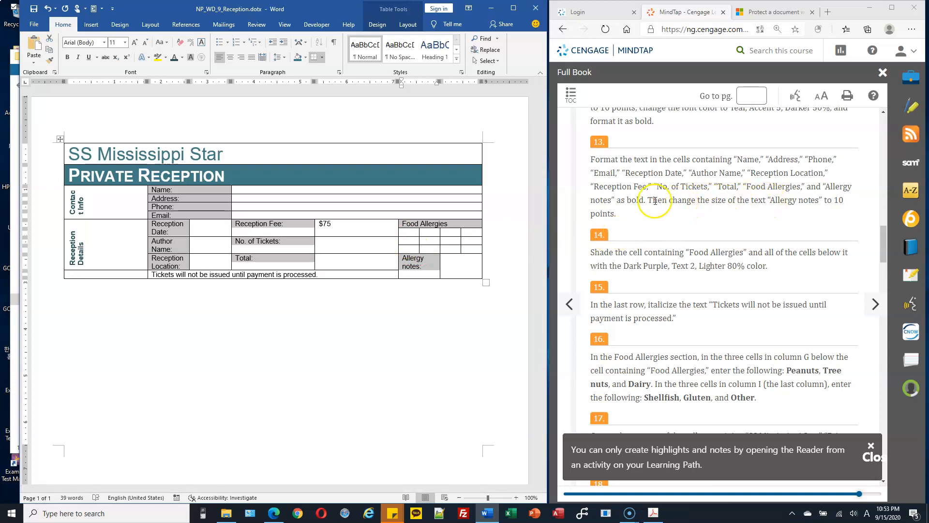
{"action": "left_click", "coordinate": [67, 57]}
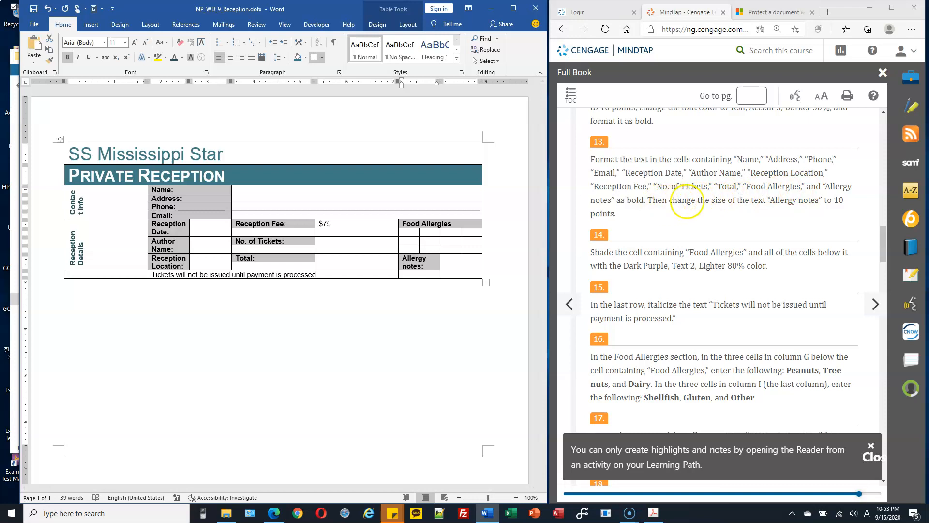
Set the font size of the "Allergy notes" text to 10 points.
{"action": "left_click", "coordinate": [429, 267]}
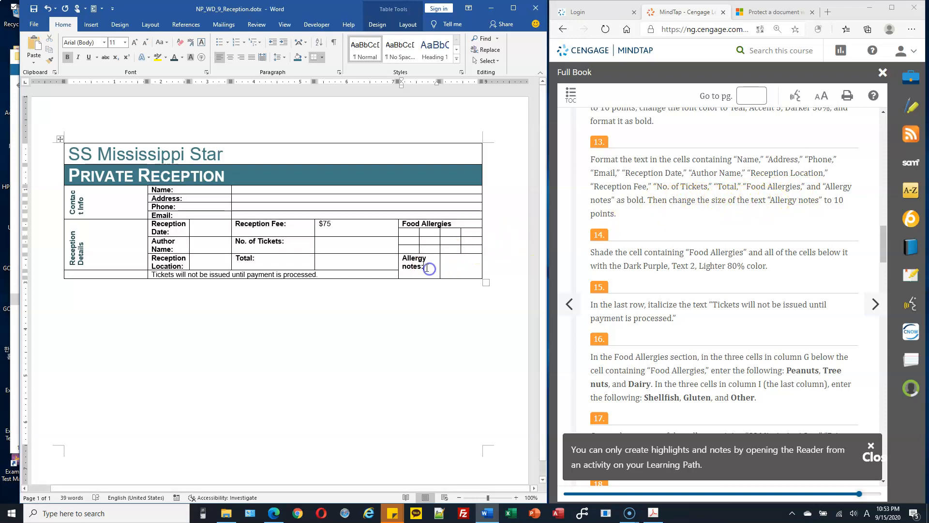
{"action": "left_click_drag", "start_coordinate": [407, 261], "coordinate": [407, 260]}
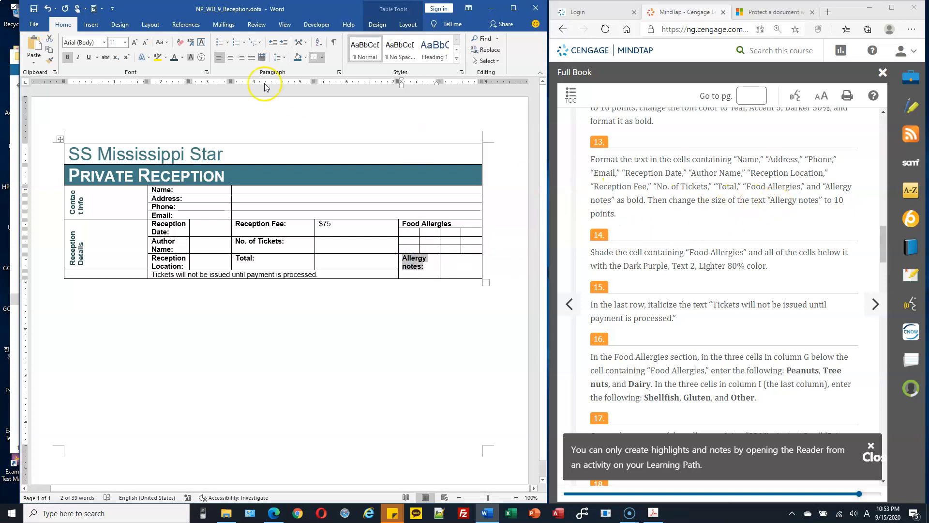
{"action": "left_click", "coordinate": [125, 43]}
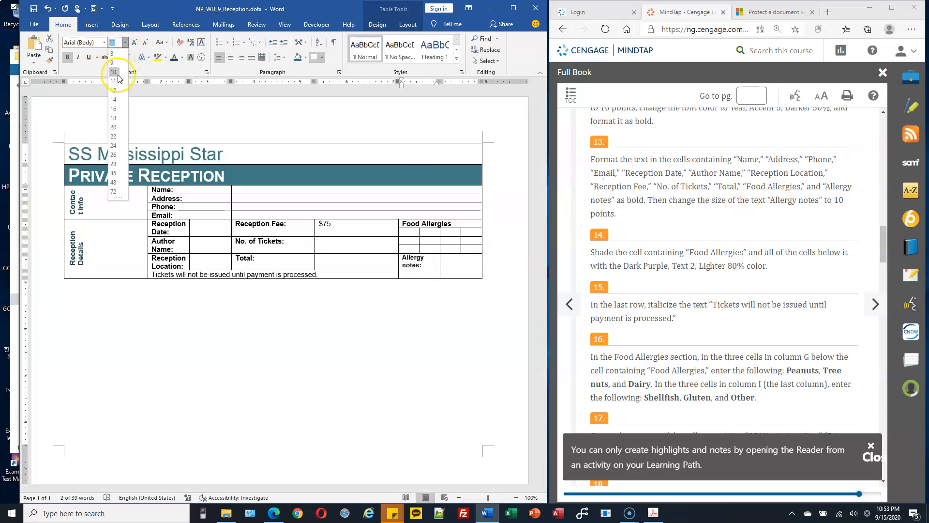
{"action": "left_click", "coordinate": [114, 71]}
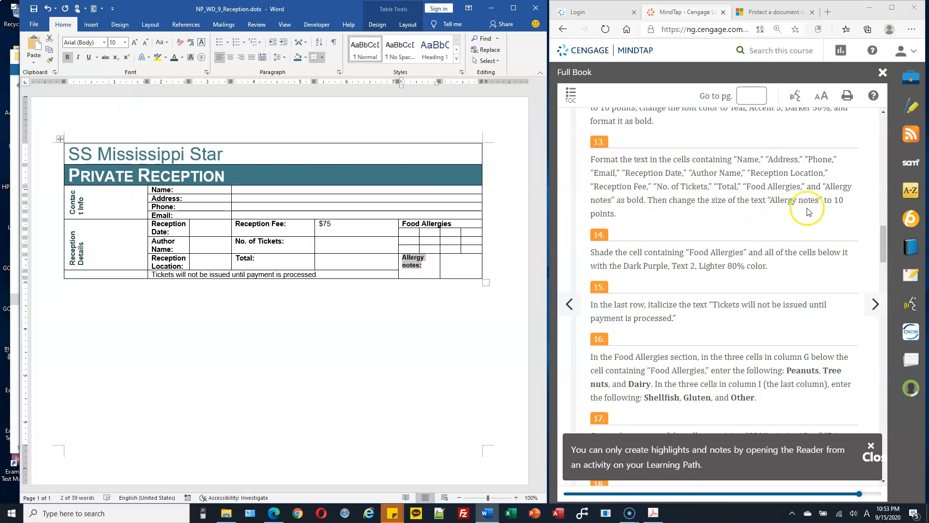
Shade the "Food Allergies" cell and all the cells below it with Dark Purple, Text 2, Lighter 80%.
{"action": "scroll", "coordinate": [629, 258], "scroll_direction": "down", "scroll_amount": 1}
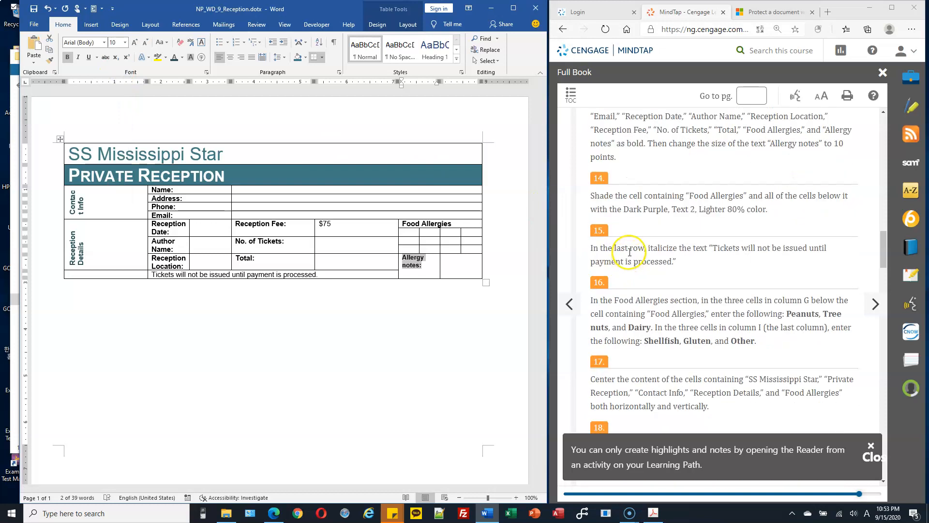
{"action": "scroll", "coordinate": [629, 252], "scroll_direction": "down", "scroll_amount": 1}
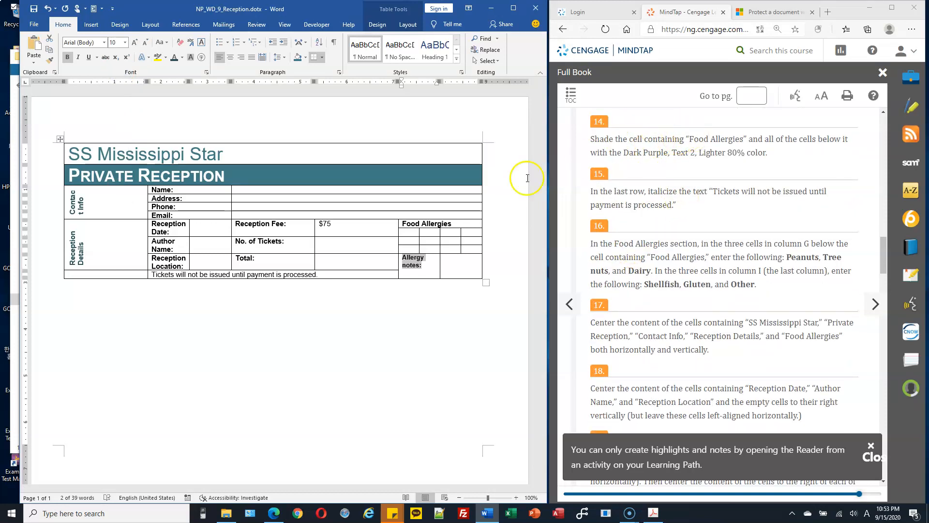
{"action": "left_click", "coordinate": [400, 224]}
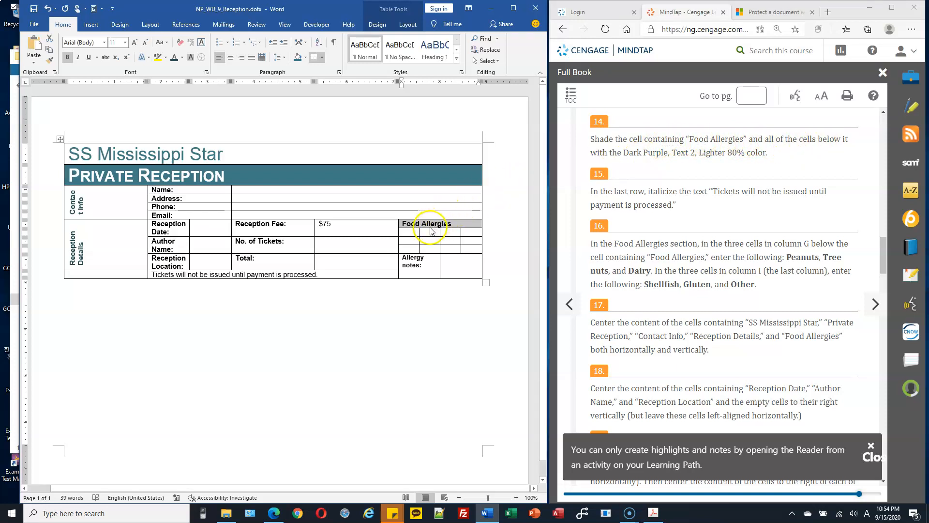
{"action": "left_click", "coordinate": [411, 222]}
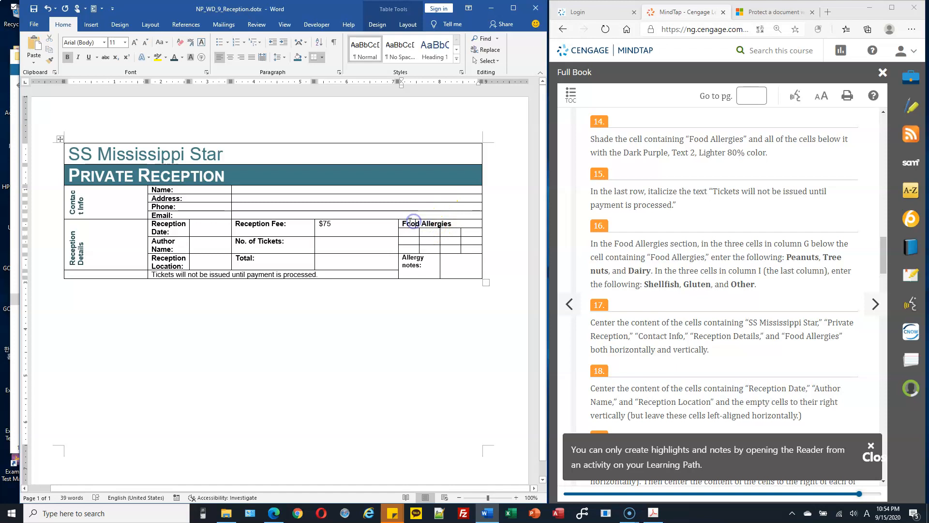
{"action": "left_click", "coordinate": [406, 226]}
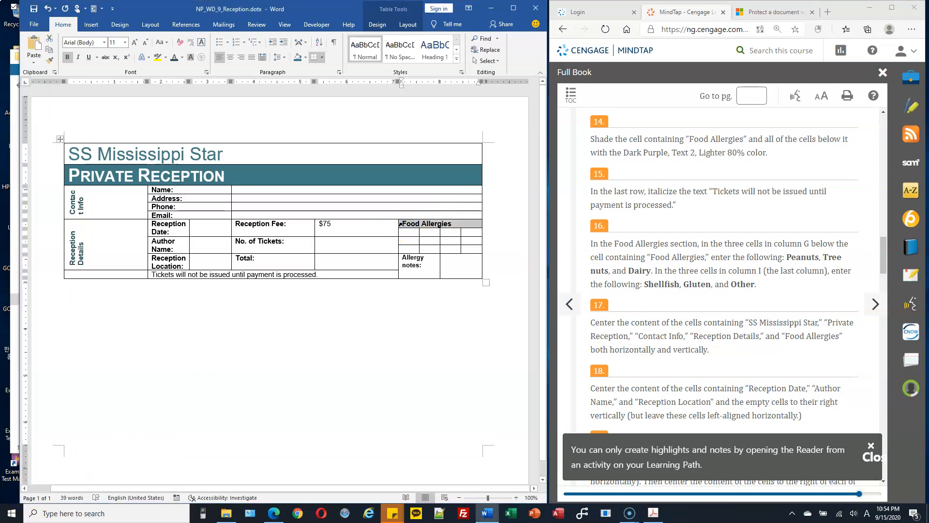
{"action": "left_click_drag", "start_coordinate": [404, 238], "coordinate": [470, 277]}
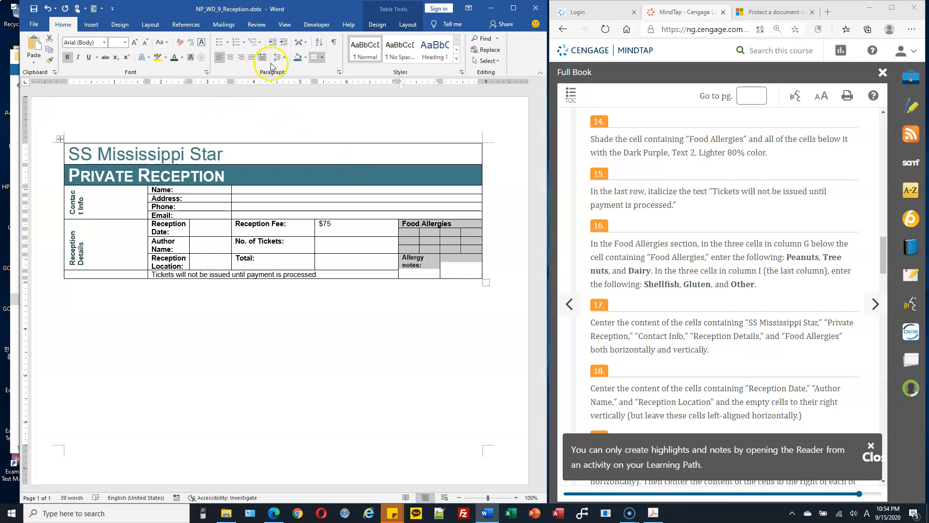
{"action": "left_click", "coordinate": [377, 24]}
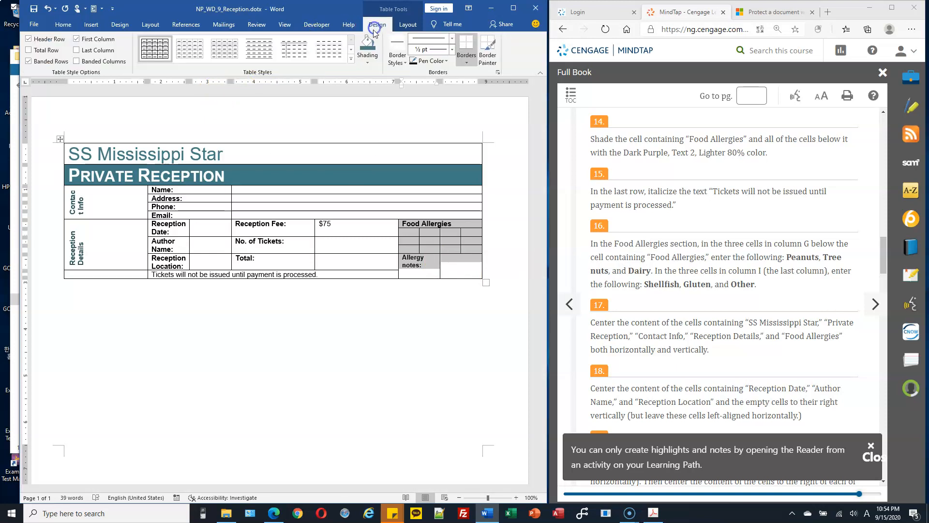
{"action": "left_click", "coordinate": [368, 63]}
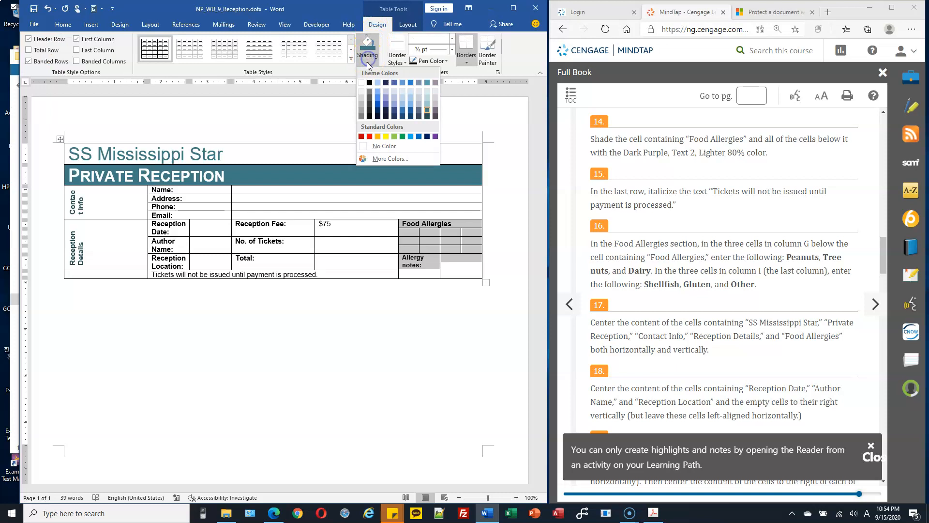
{"action": "left_click", "coordinate": [387, 91]}
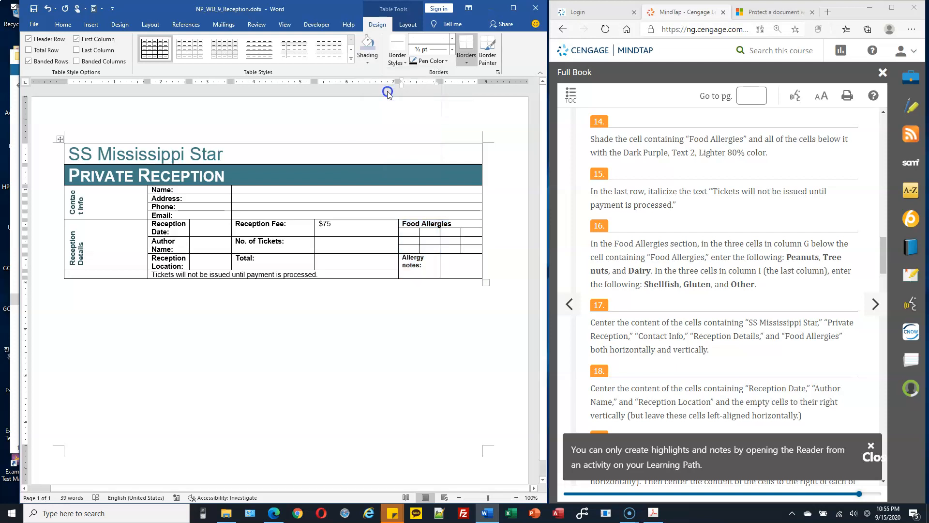
Italicize the text "Tickets will not be issued until payment is processed." in the last row.
{"action": "left_click", "coordinate": [760, 193]}
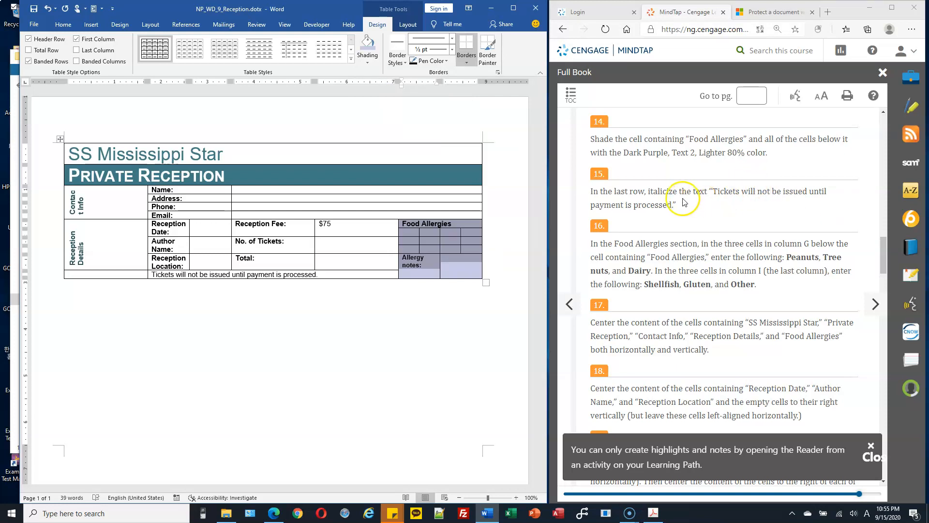
{"action": "left_click", "coordinate": [205, 277]}
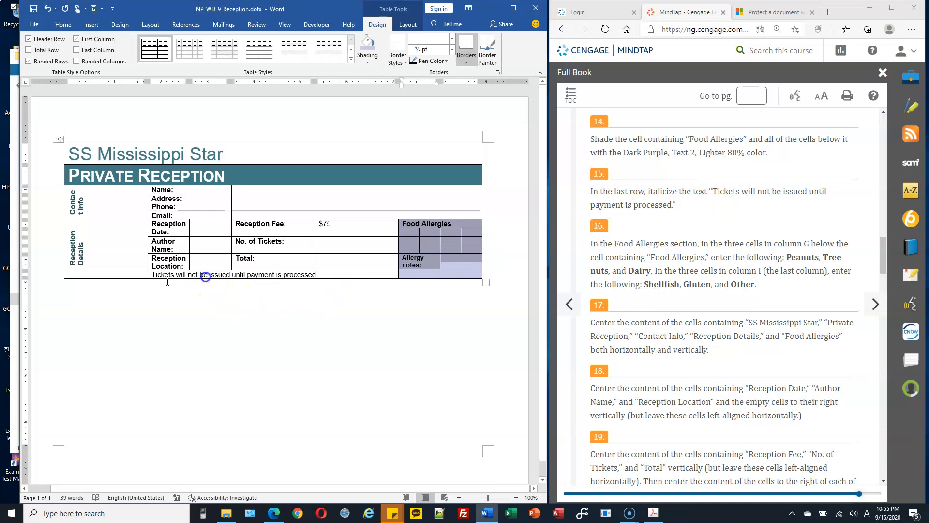
{"action": "left_click", "coordinate": [150, 276]}
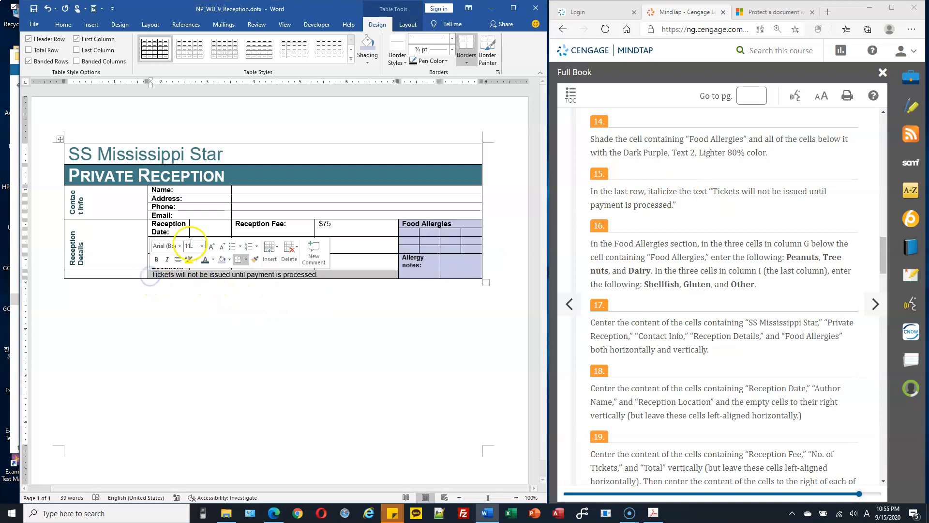
{"action": "left_click", "coordinate": [63, 24]}
{"action": "left_click", "coordinate": [78, 58]}
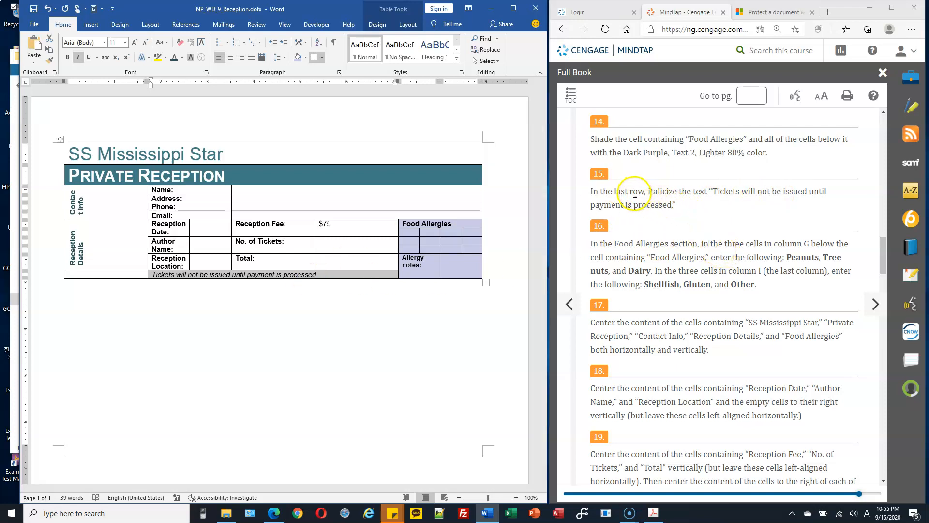
Examine instruction 16 and count across the table columns to locate the column G and column I cells below "Food Allergies".
{"action": "scroll", "coordinate": [668, 203], "scroll_direction": "down", "scroll_amount": 1}
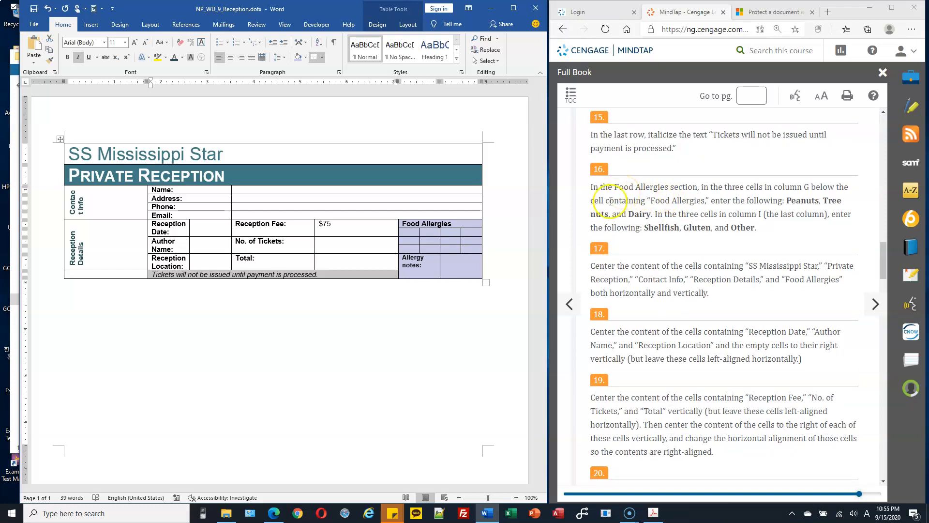
{"action": "left_click", "coordinate": [458, 231]}
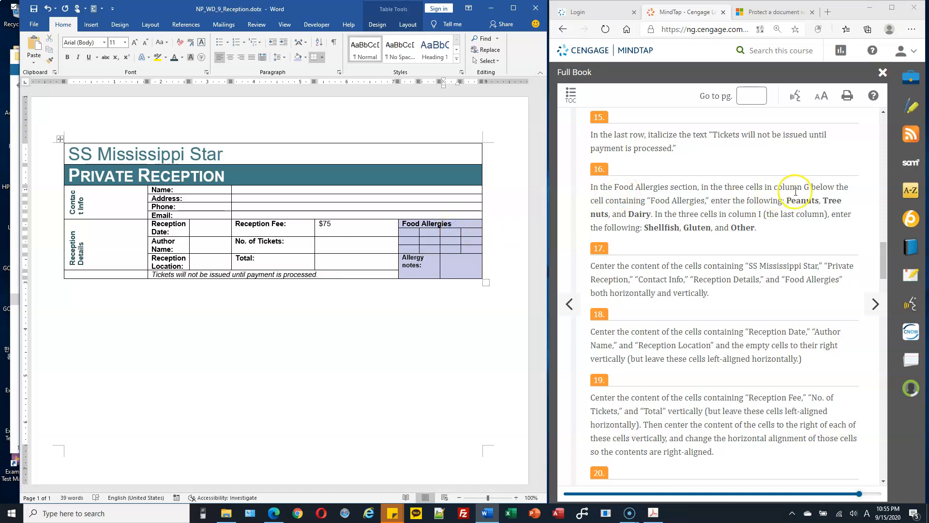
{"action": "left_click_drag", "start_coordinate": [798, 188], "coordinate": [810, 188]}
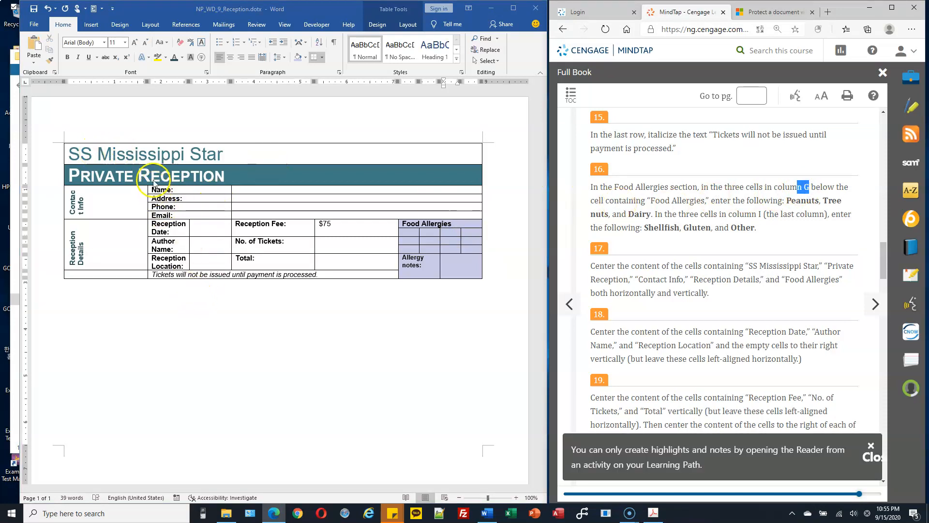
{"action": "left_click", "coordinate": [411, 226]}
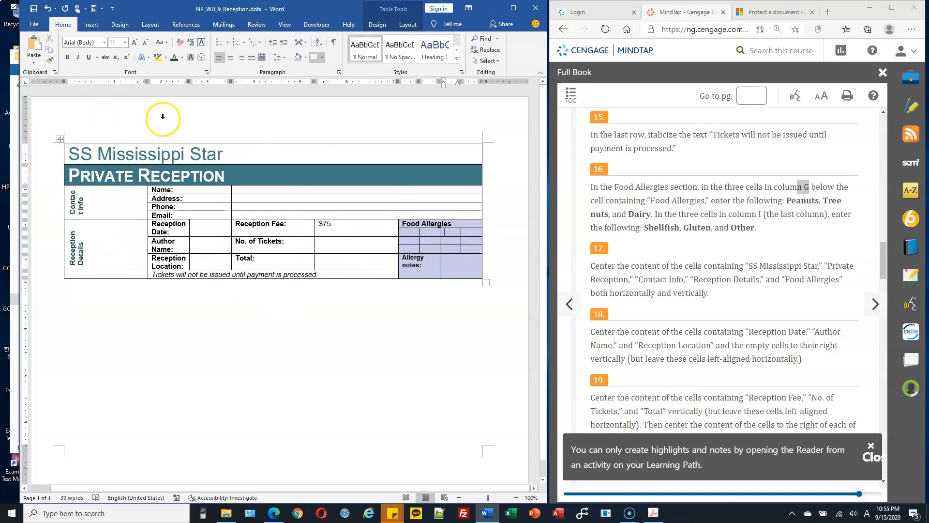
{"action": "left_click_drag", "start_coordinate": [104, 206], "coordinate": [101, 266]}
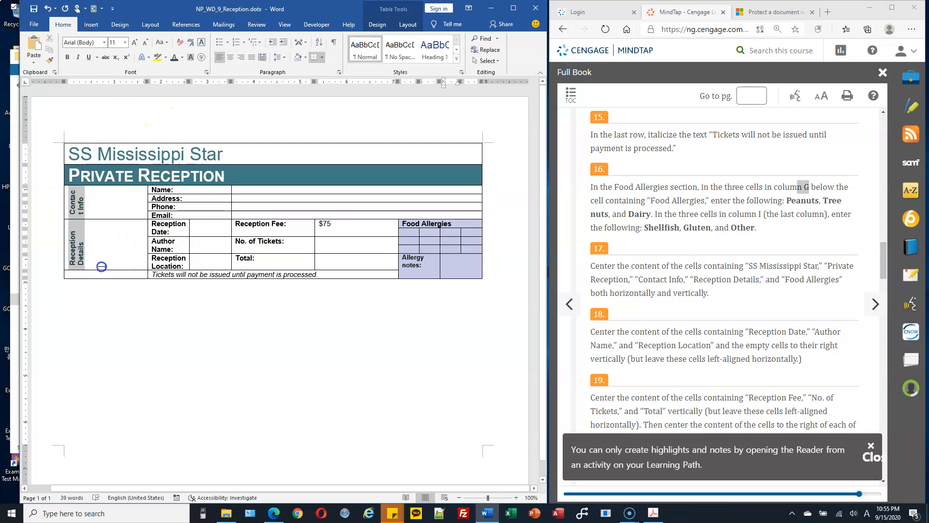
{"action": "left_click_drag", "start_coordinate": [169, 224], "coordinate": [169, 264]}
{"action": "left_click", "coordinate": [213, 225]}
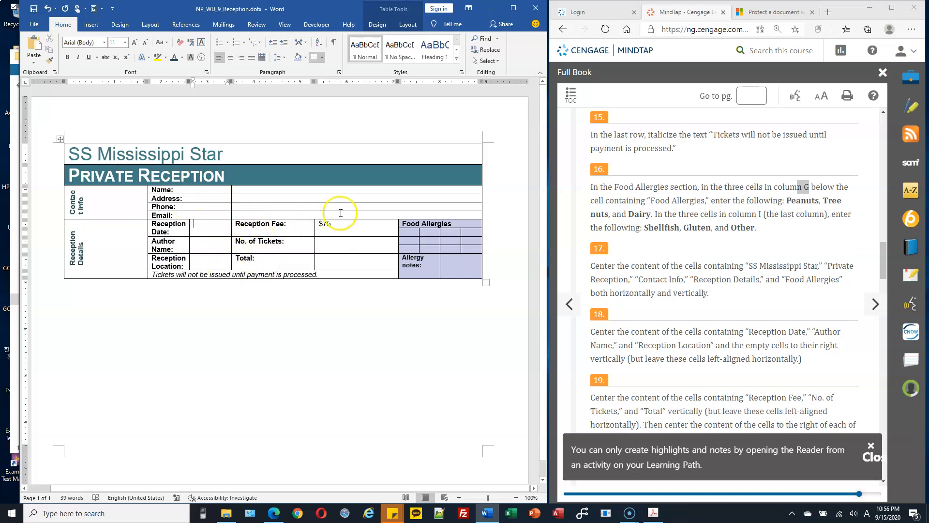
{"action": "left_click", "coordinate": [411, 233]}
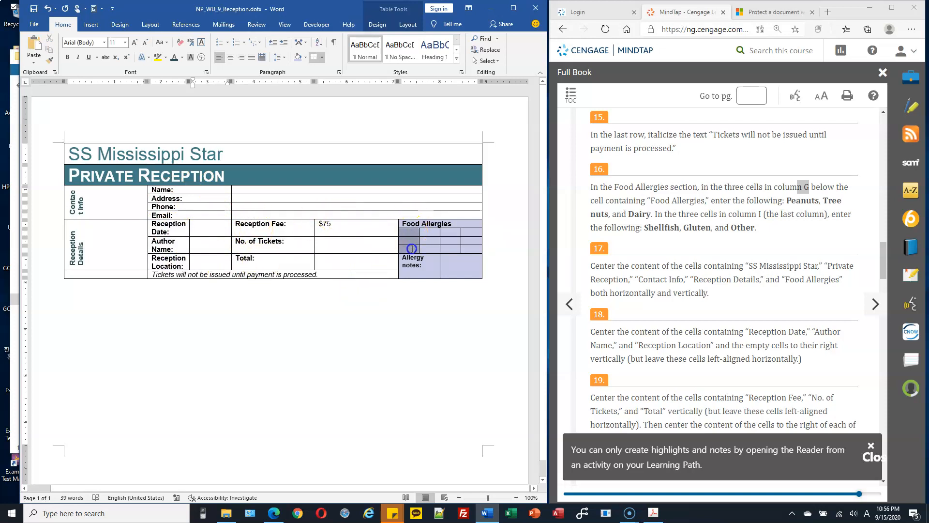
{"action": "left_click_drag", "start_coordinate": [430, 251], "coordinate": [421, 265]}
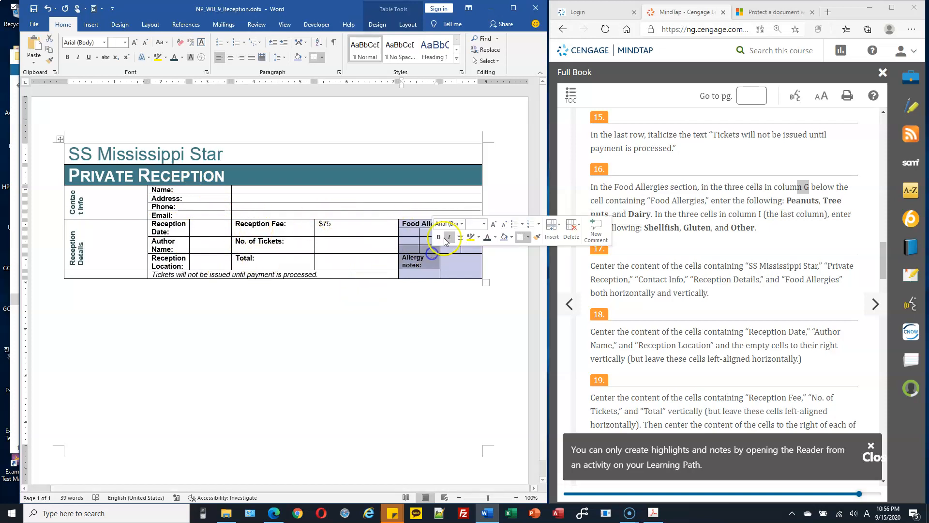
{"action": "left_click_drag", "start_coordinate": [453, 231], "coordinate": [455, 244]}
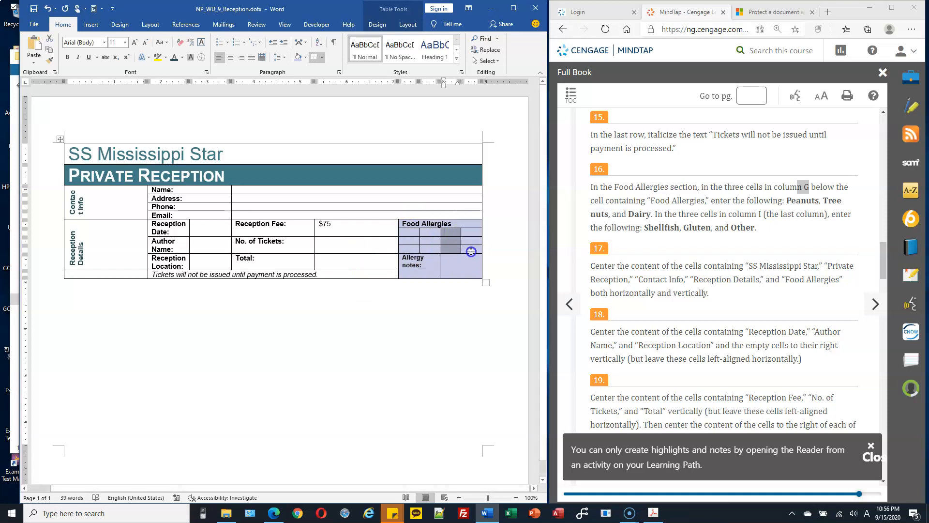
{"action": "left_click", "coordinate": [471, 251]}
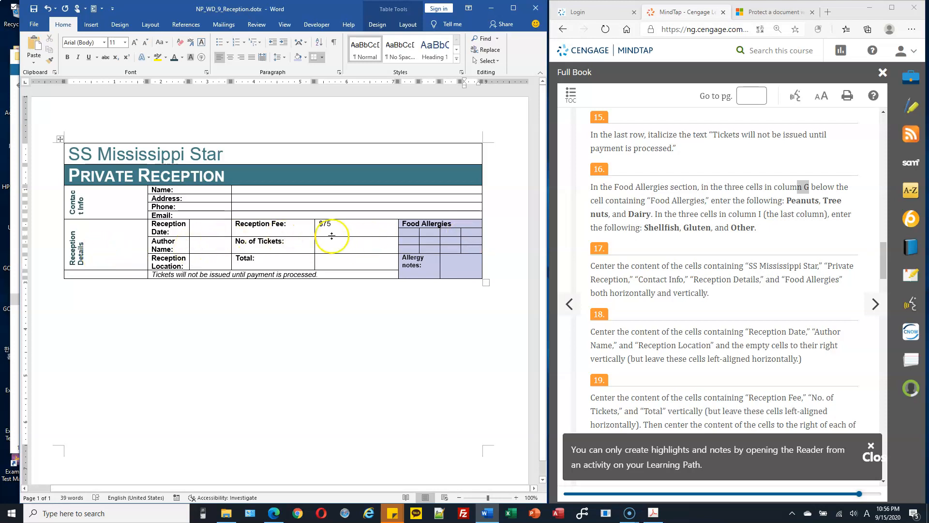
{"action": "left_click_drag", "start_coordinate": [428, 232], "coordinate": [432, 253]}
{"action": "key", "text": "ctrl+z"}
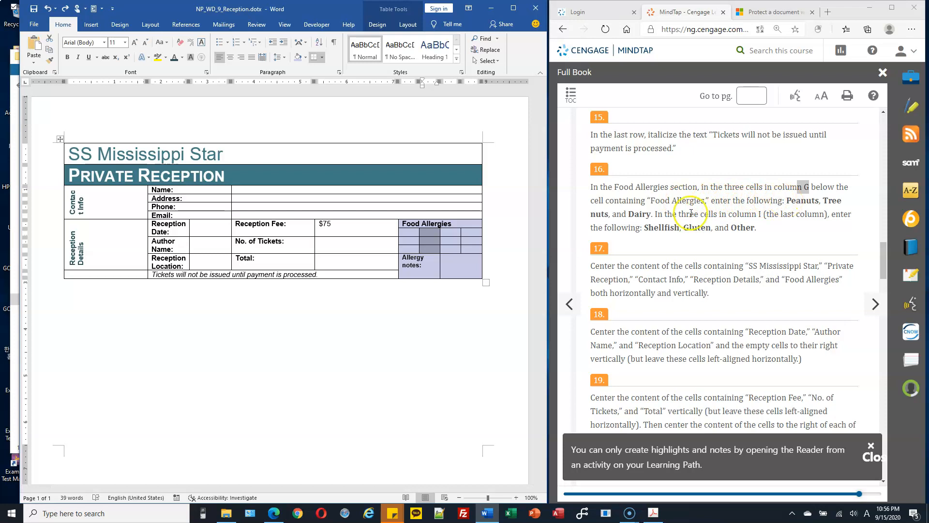
Enter Peanuts, Tree nuts, and Dairy in the three column G cells below "Food Allergies".
{"action": "left_click", "coordinate": [427, 232]}
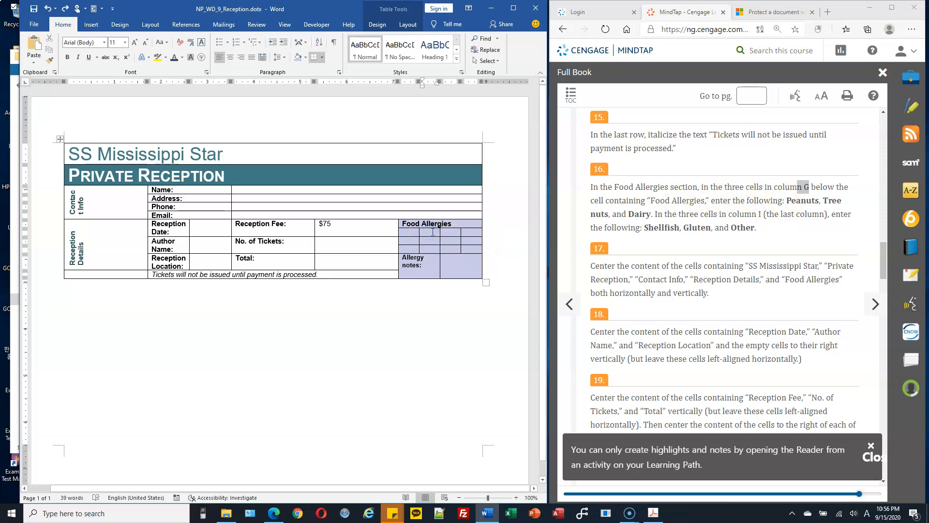
{"action": "type", "text": "Penuts"}
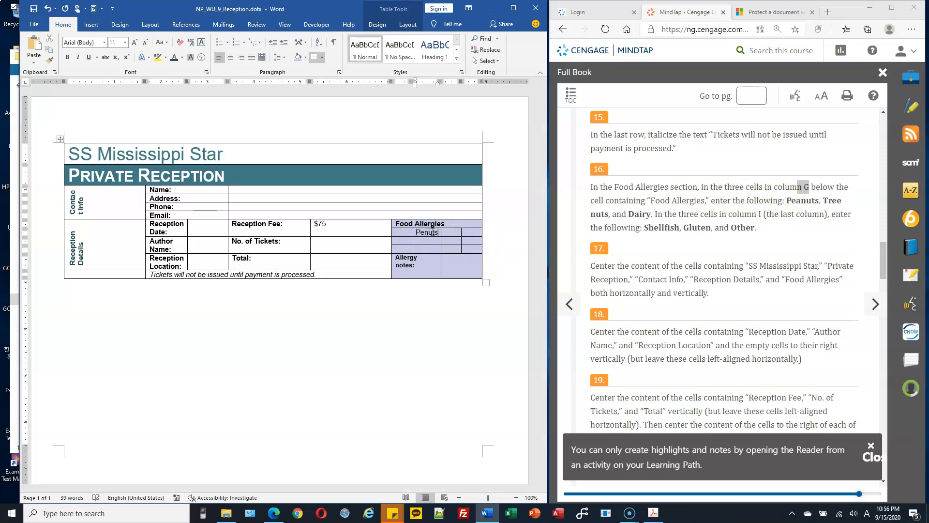
{"action": "key", "text": "Down"}
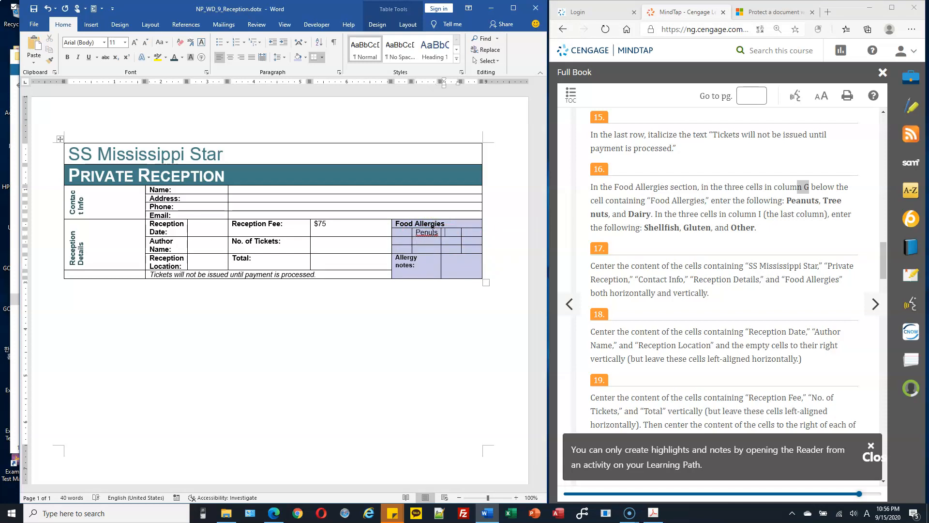
{"action": "type", "text": "a"}
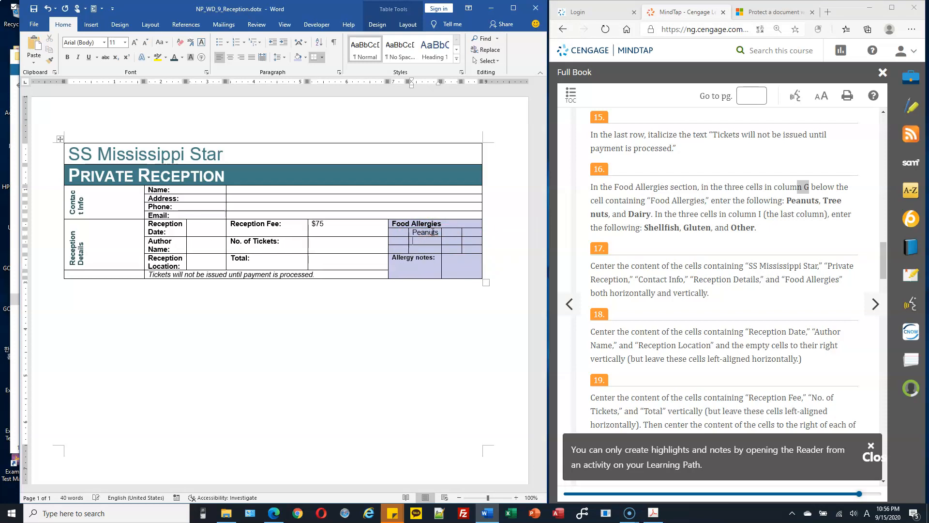
{"action": "type", "text": "Tree nuts"}
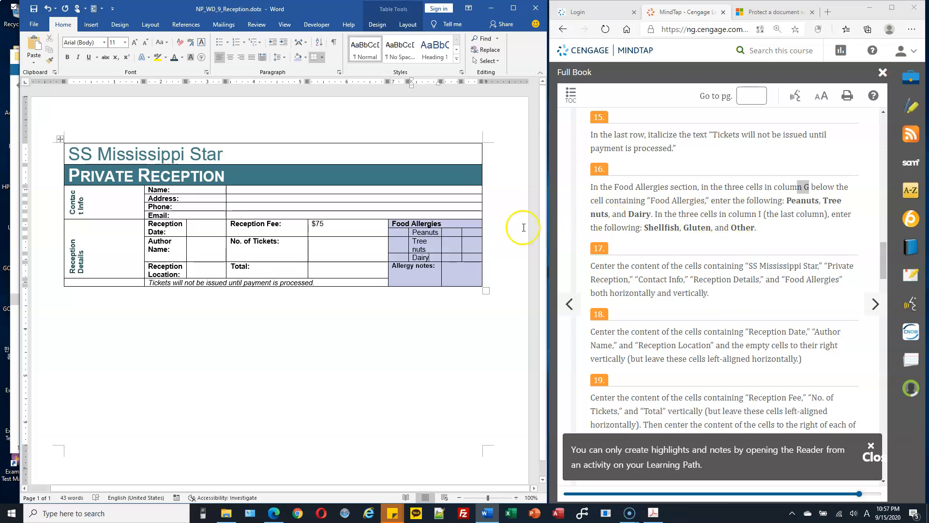
Enter Shellfish, Gluten, and Other in the three last-column cells below "Food Allergies".
{"action": "left_click", "coordinate": [473, 236]}
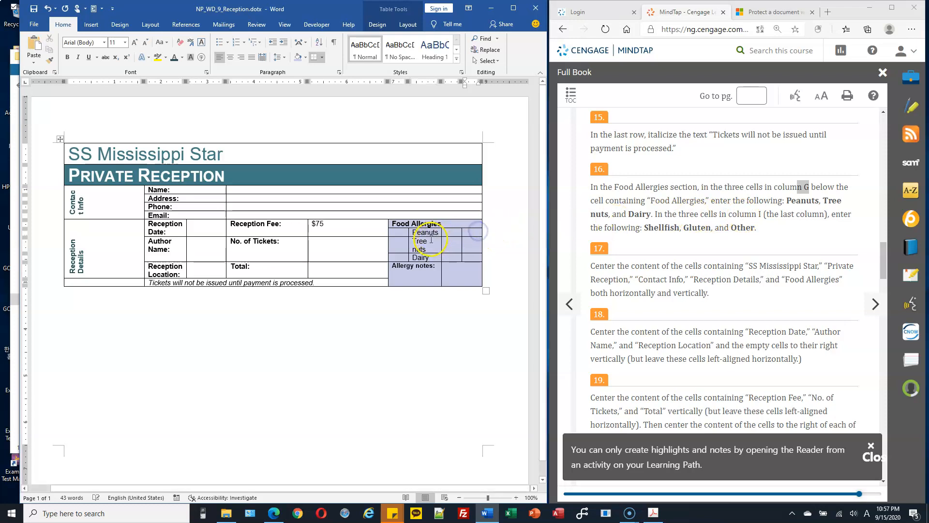
{"action": "left_click_drag", "start_coordinate": [427, 234], "coordinate": [428, 256]}
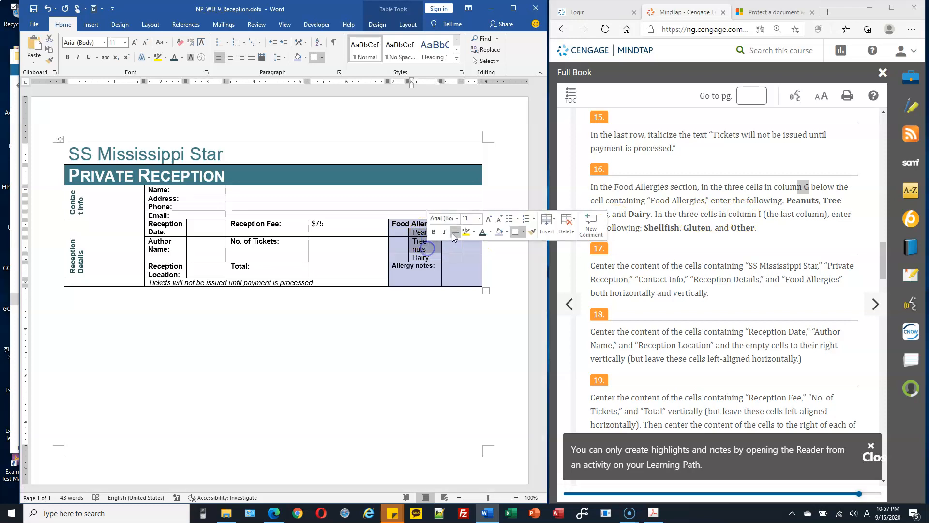
{"action": "left_click", "coordinate": [453, 251]}
{"action": "left_click", "coordinate": [475, 231]}
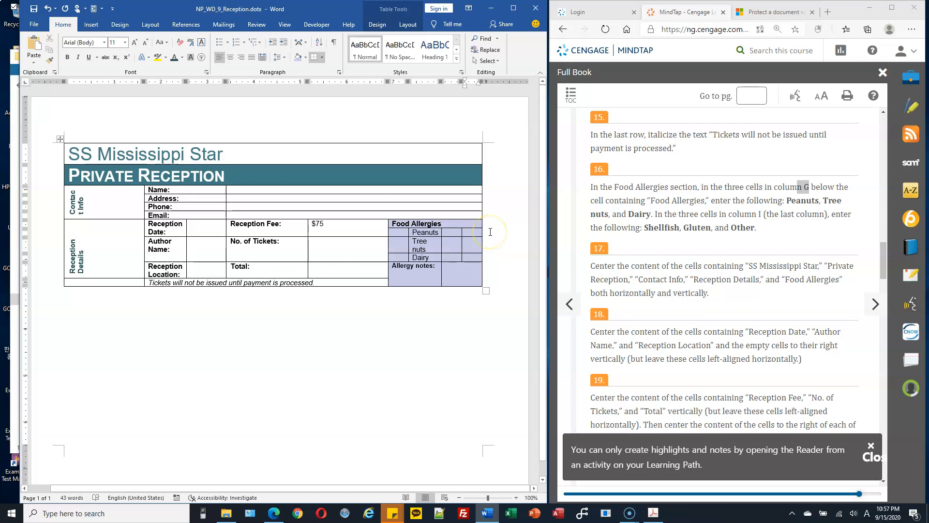
{"action": "type", "text": "Sh"}
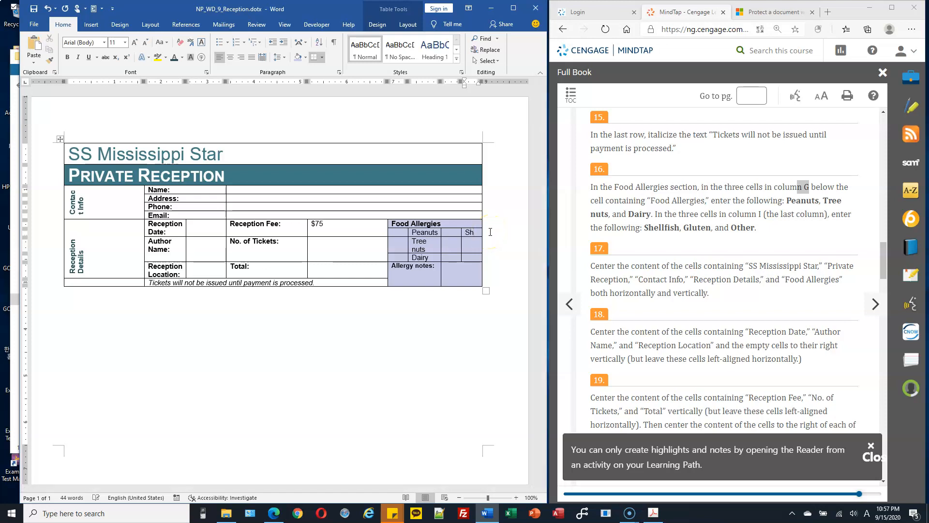
{"action": "type", "text": "ellfish"}
{"action": "key", "text": "Down"}
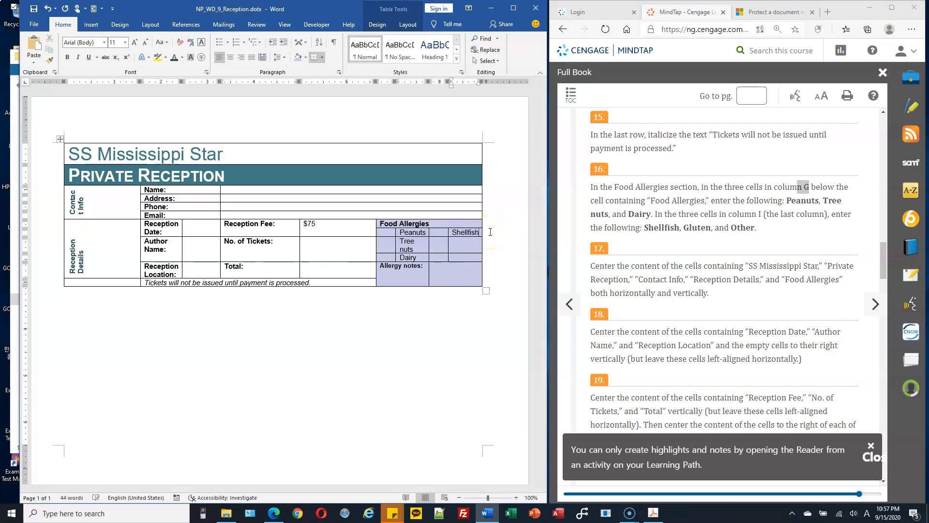
{"action": "type", "text": "Gluten"}
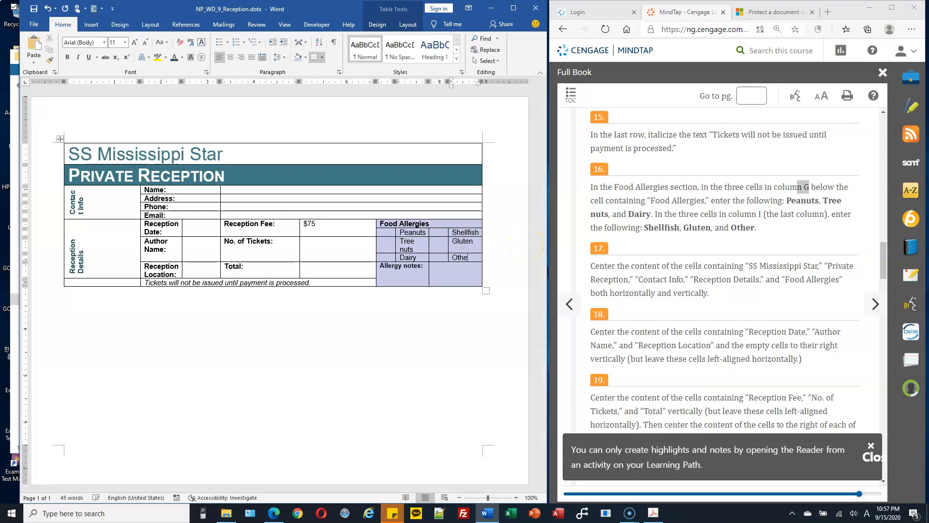
Center the text of the "SS Mississippi Star" and "Private Reception" rows horizontally.
{"action": "left_click", "coordinate": [680, 287]}
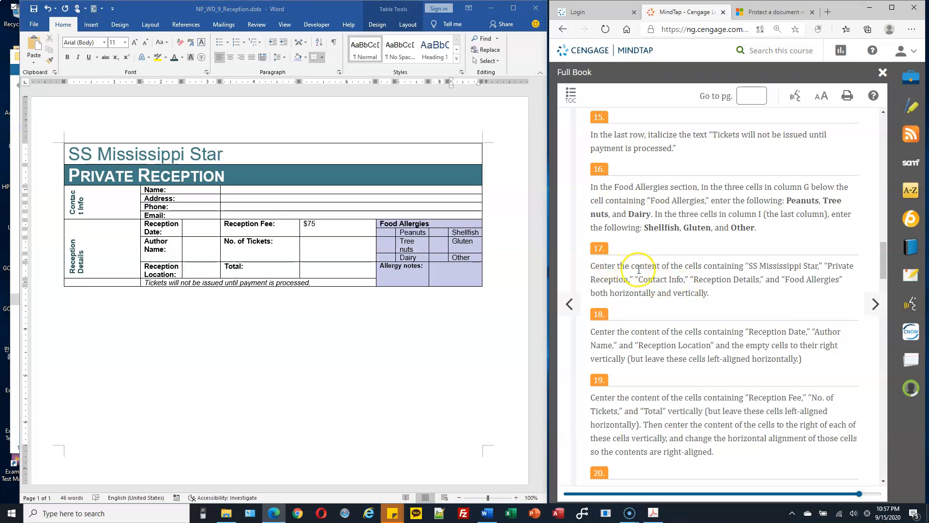
{"action": "scroll", "coordinate": [695, 278], "scroll_direction": "down", "scroll_amount": 1}
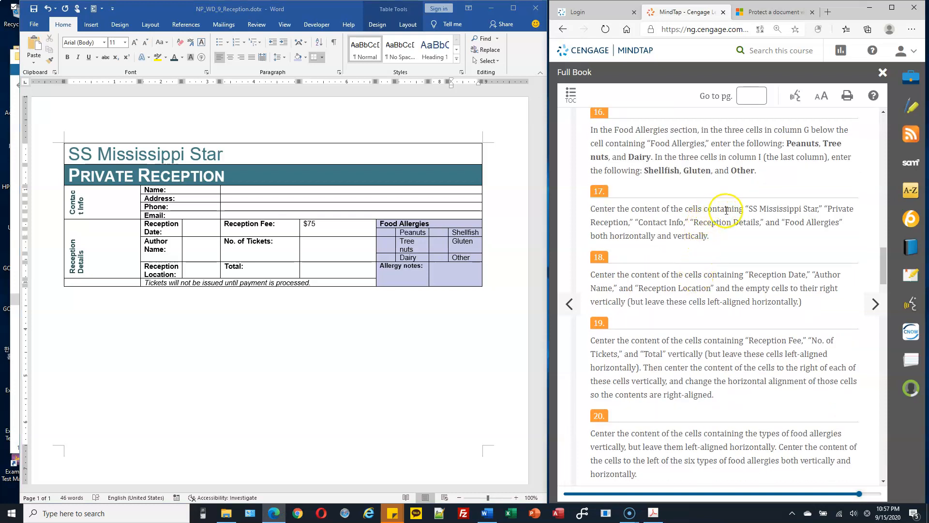
{"action": "left_click", "coordinate": [85, 154]}
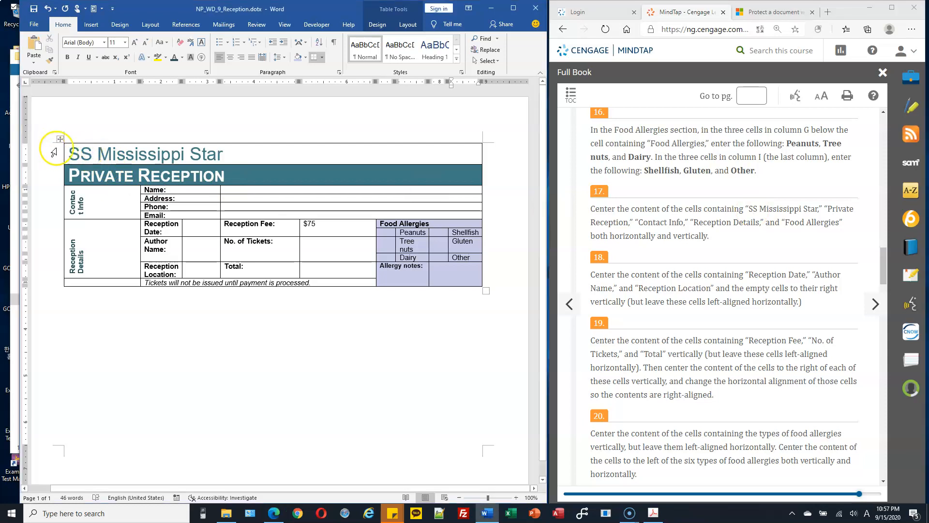
{"action": "left_click_drag", "start_coordinate": [53, 156], "coordinate": [47, 170]}
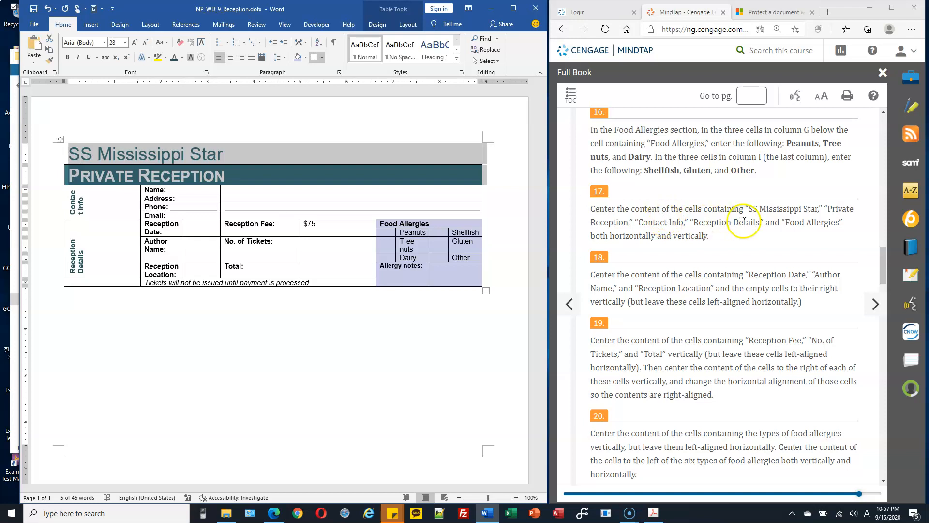
{"action": "left_click", "coordinate": [230, 57]}
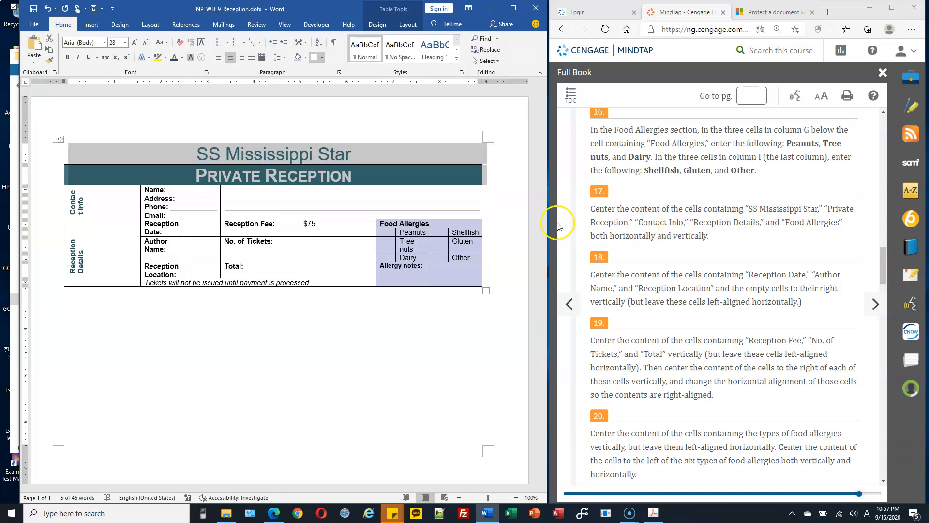
Center the "Contact Info" and "Reception Details" cells both horizontally and vertically.
{"action": "left_click", "coordinate": [97, 202]}
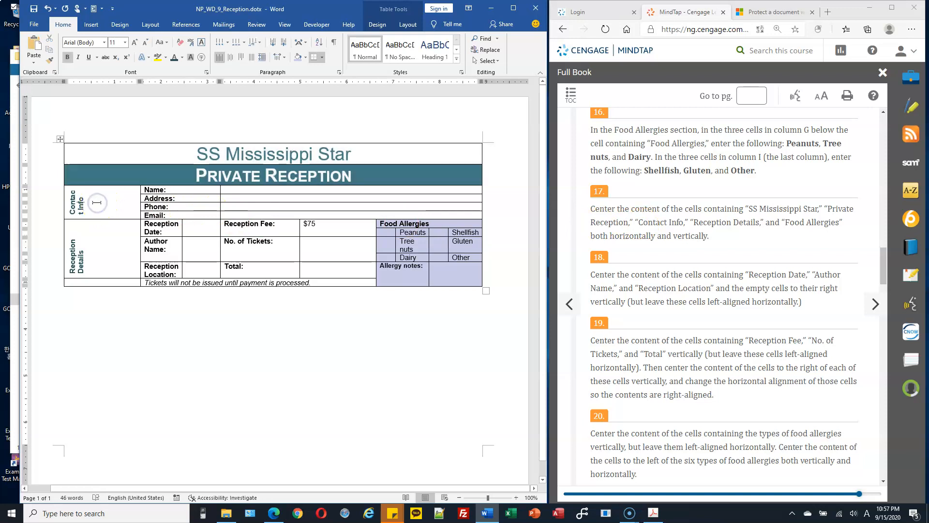
{"action": "left_click_drag", "start_coordinate": [78, 195], "coordinate": [77, 252]}
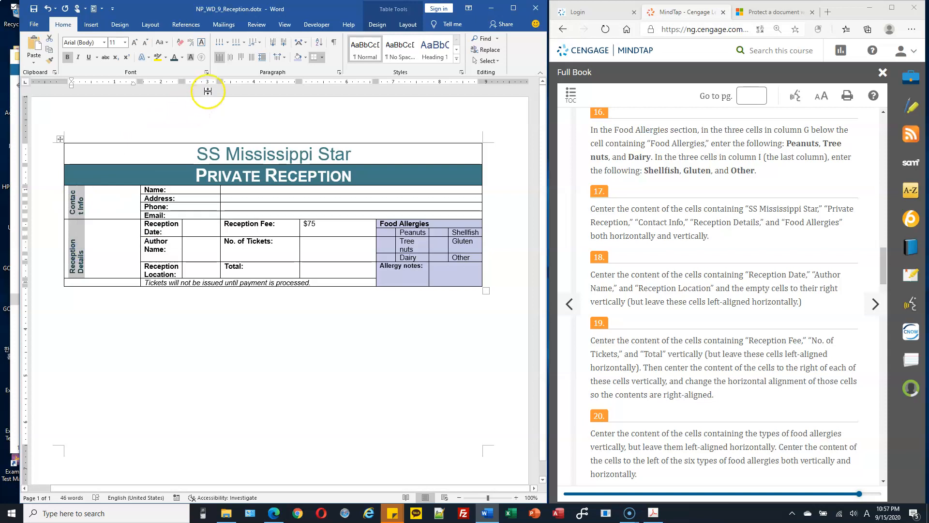
{"action": "left_click", "coordinate": [232, 61]}
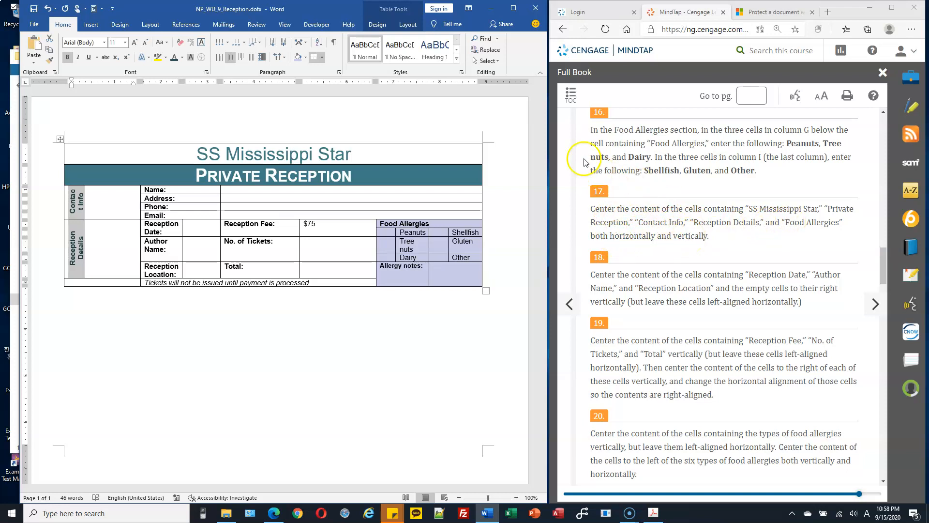
{"action": "left_click", "coordinate": [413, 27]}
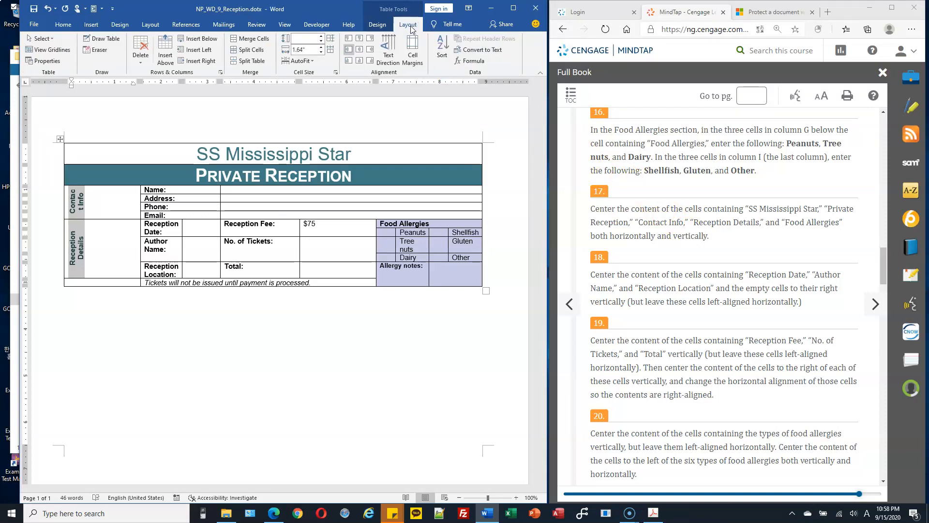
{"action": "left_click", "coordinate": [348, 51]}
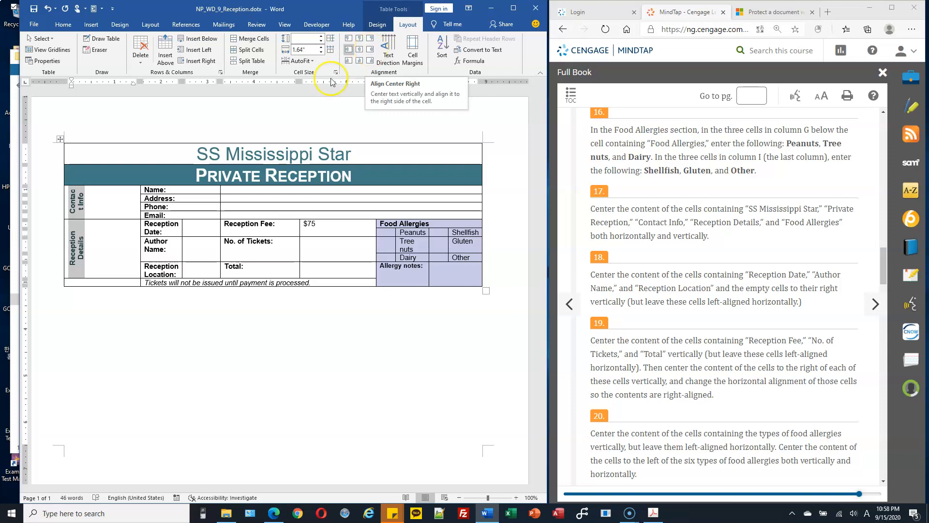
{"action": "left_click", "coordinate": [359, 52]}
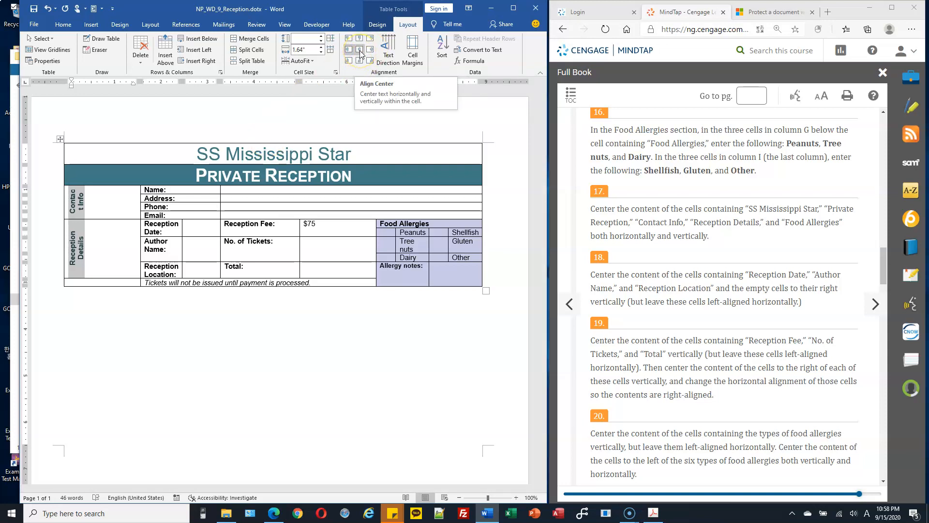
{"action": "left_click", "coordinate": [359, 50]}
Apply Align Center to the "SS Mississippi Star" and "Private Reception" rows so they are centered vertically as well as horizontally.
{"action": "left_click_drag", "start_coordinate": [55, 158], "coordinate": [52, 174]}
{"action": "left_click", "coordinate": [360, 50]}
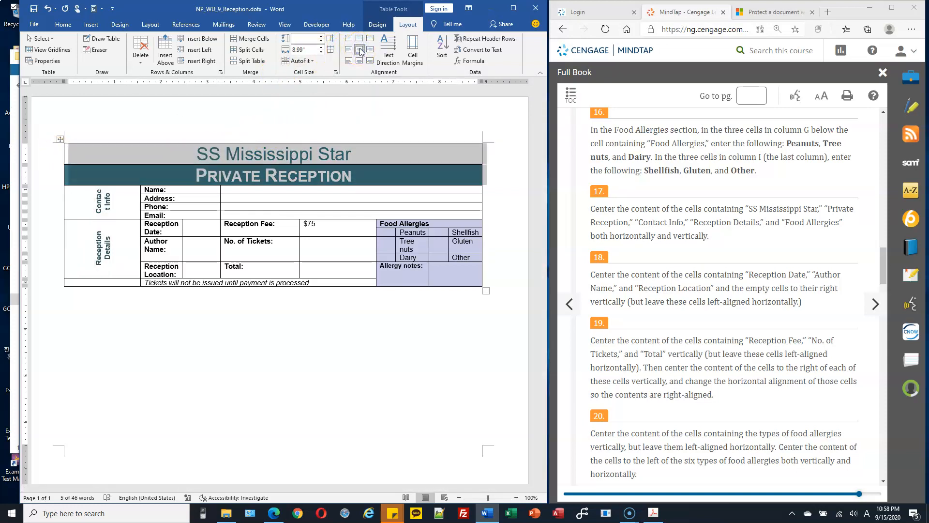
{"action": "left_click", "coordinate": [287, 206]}
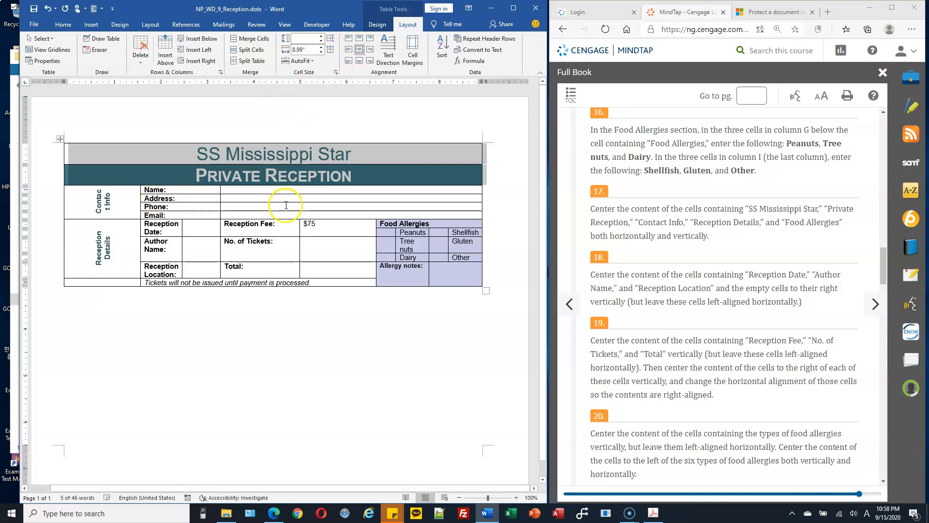
Center the "Food Allergies" cell both horizontally and vertically.
{"action": "left_click", "coordinate": [790, 211]}
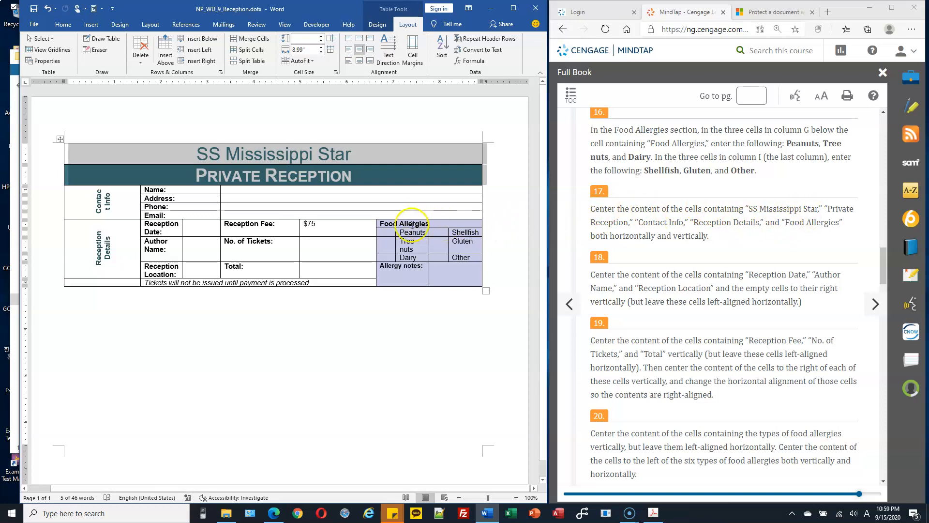
{"action": "left_click", "coordinate": [381, 224]}
{"action": "left_click", "coordinate": [377, 224]}
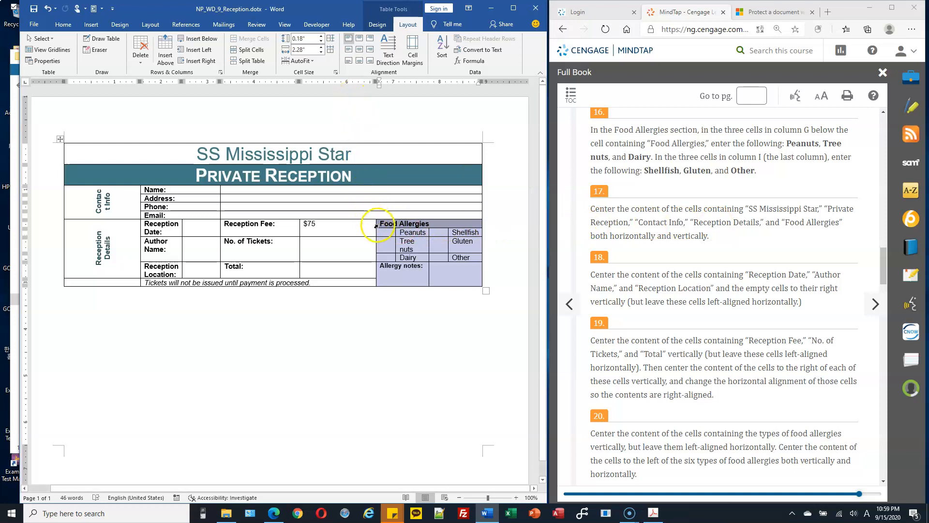
{"action": "left_click", "coordinate": [360, 50]}
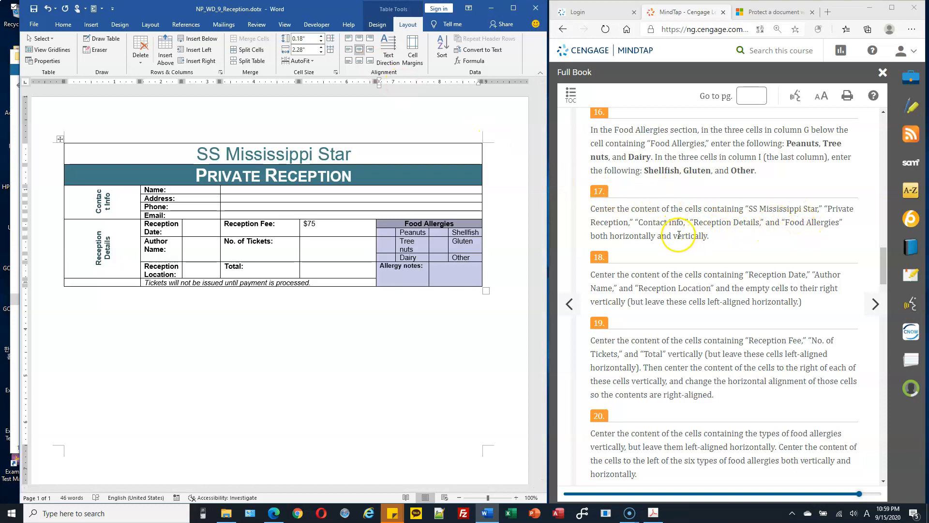
Center the "Reception Date" cell vertically while keeping it left-aligned, as instruction 18 requires.
{"action": "scroll", "coordinate": [684, 248], "scroll_direction": "down", "scroll_amount": 1}
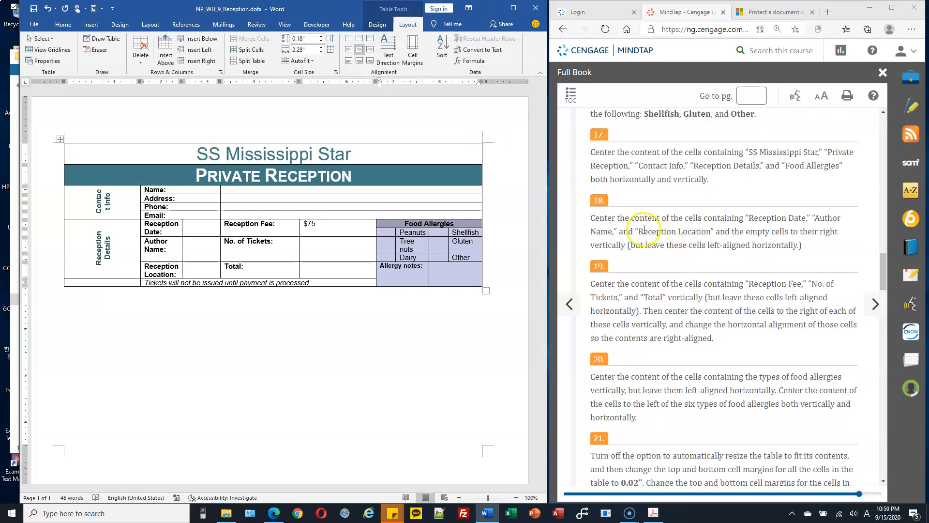
{"action": "scroll", "coordinate": [626, 218], "scroll_direction": "down", "scroll_amount": 1}
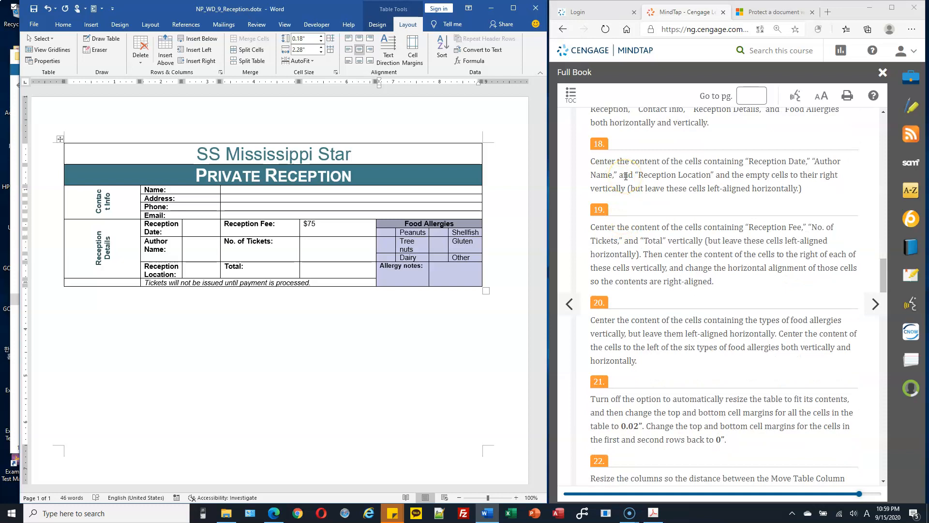
{"action": "left_click", "coordinate": [166, 230]}
{"action": "scroll", "coordinate": [599, 242], "scroll_direction": "down", "scroll_amount": 1}
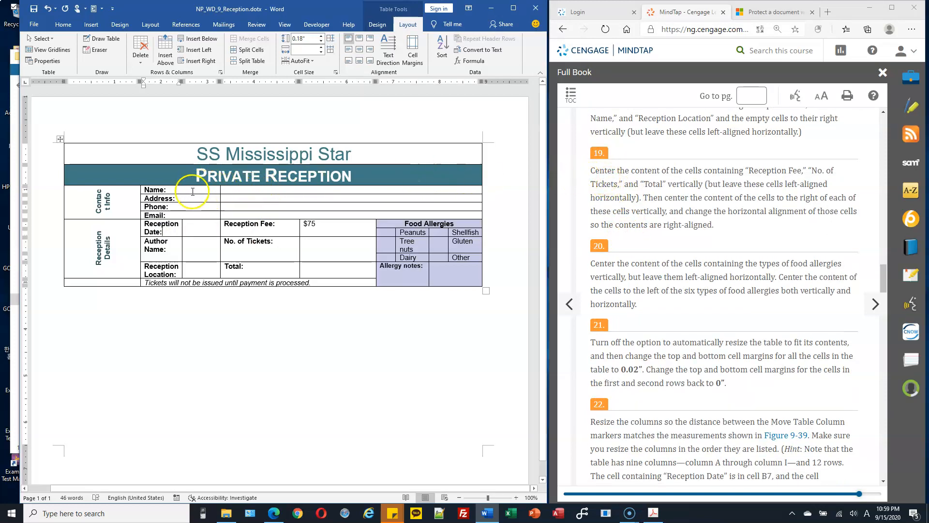
{"action": "left_click", "coordinate": [142, 226]}
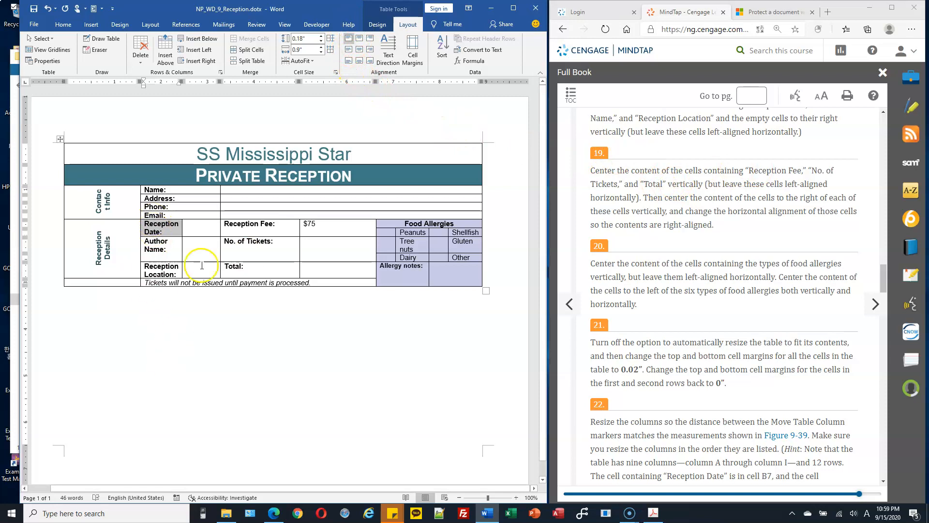
{"action": "left_click", "coordinate": [349, 51]}
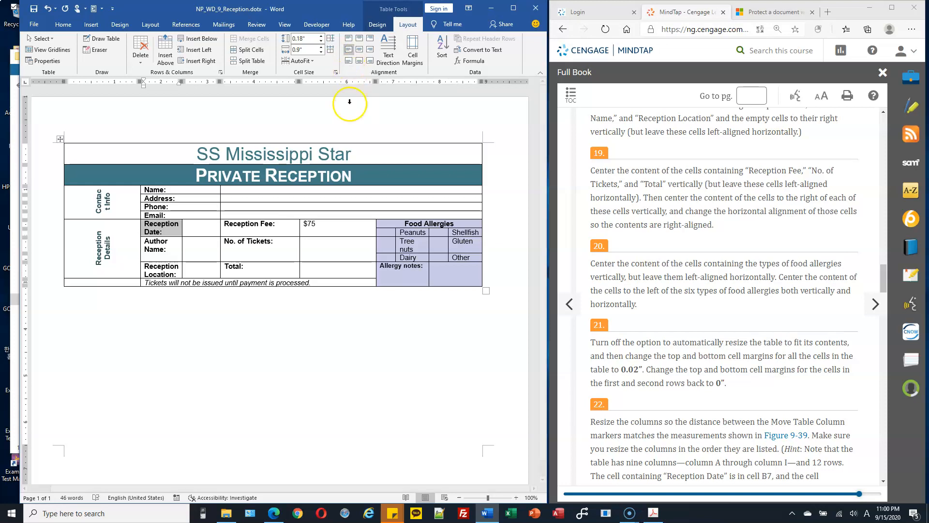
Center the "No. of Tickets", "Total", and "Reception Fee" cells vertically while keeping them left-aligned.
{"action": "left_click", "coordinate": [221, 242]}
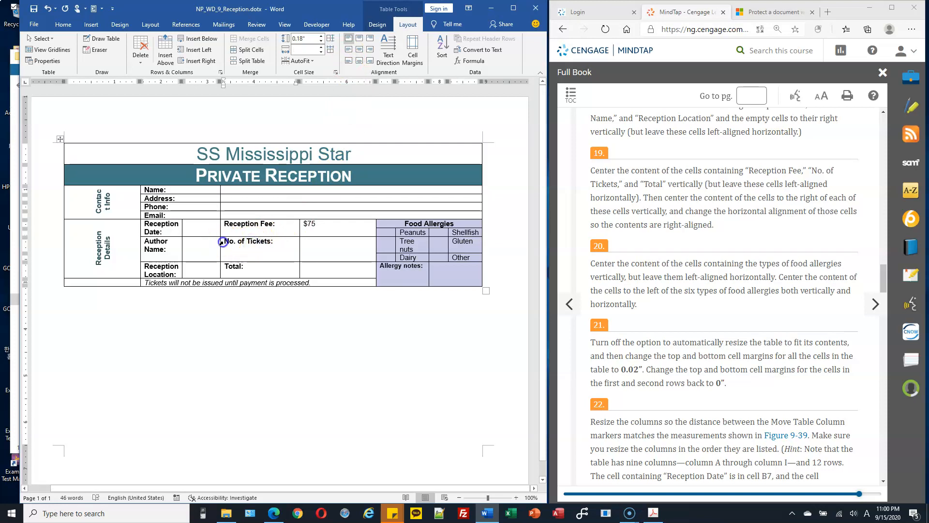
{"action": "left_click", "coordinate": [349, 50]}
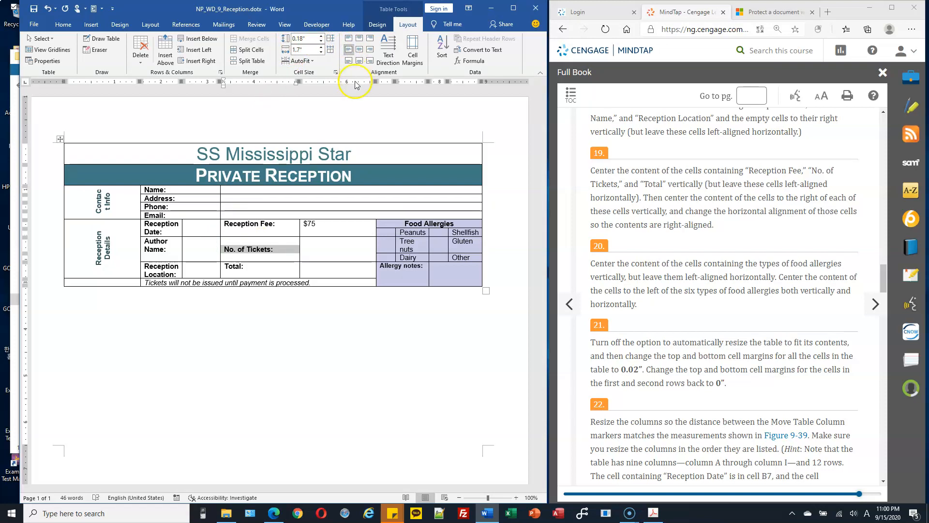
{"action": "left_click", "coordinate": [220, 271]}
{"action": "left_click", "coordinate": [348, 50]}
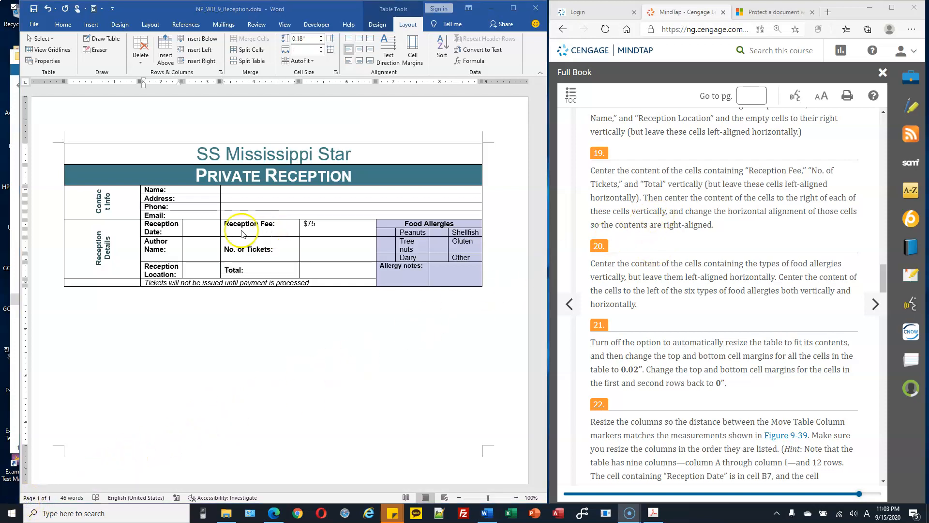
{"action": "left_click", "coordinate": [162, 231]}
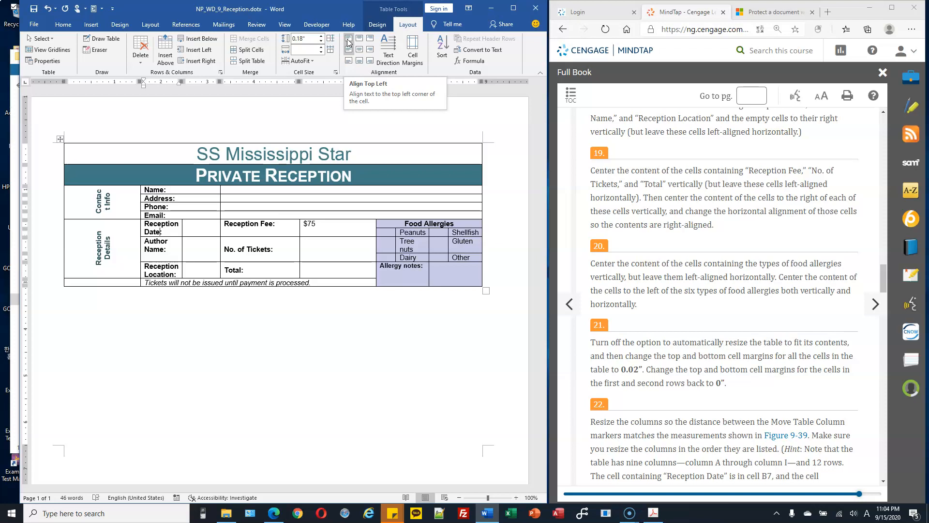
{"action": "left_click", "coordinate": [253, 227]}
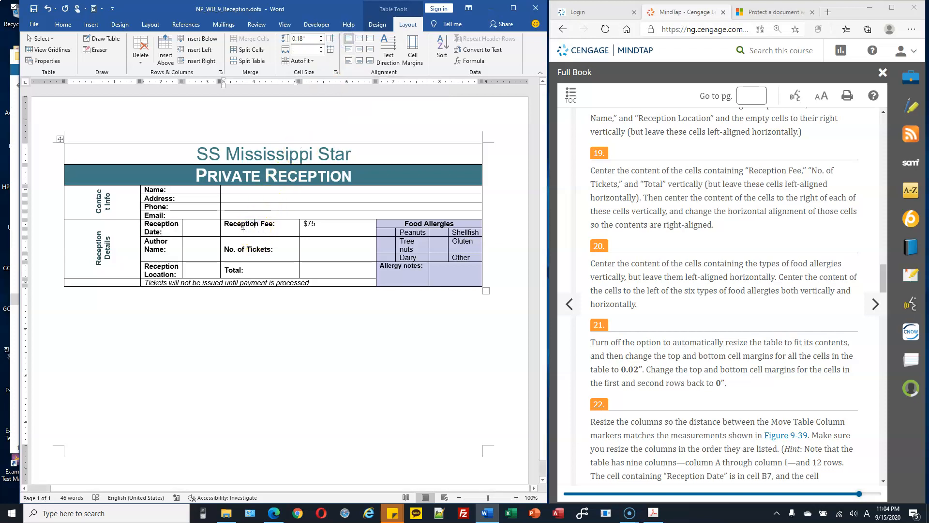
{"action": "left_click", "coordinate": [350, 52]}
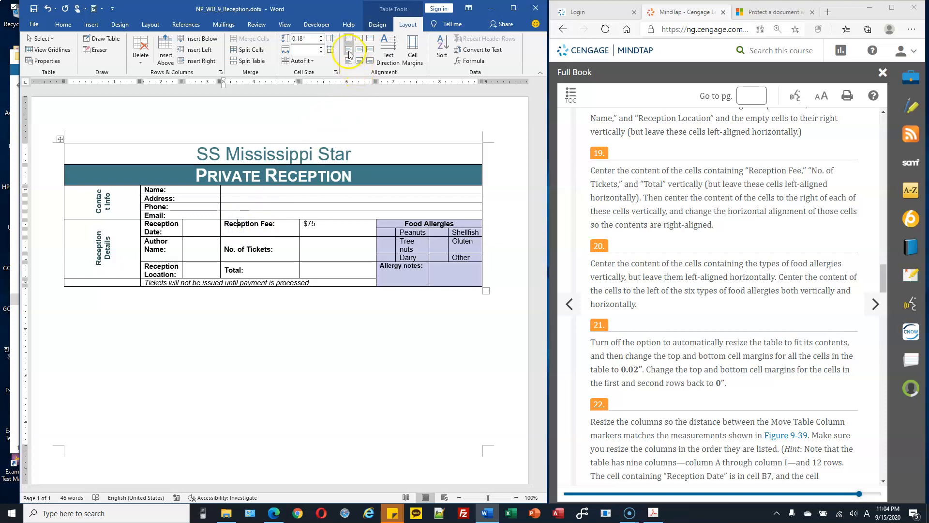
{"action": "left_click", "coordinate": [349, 52]}
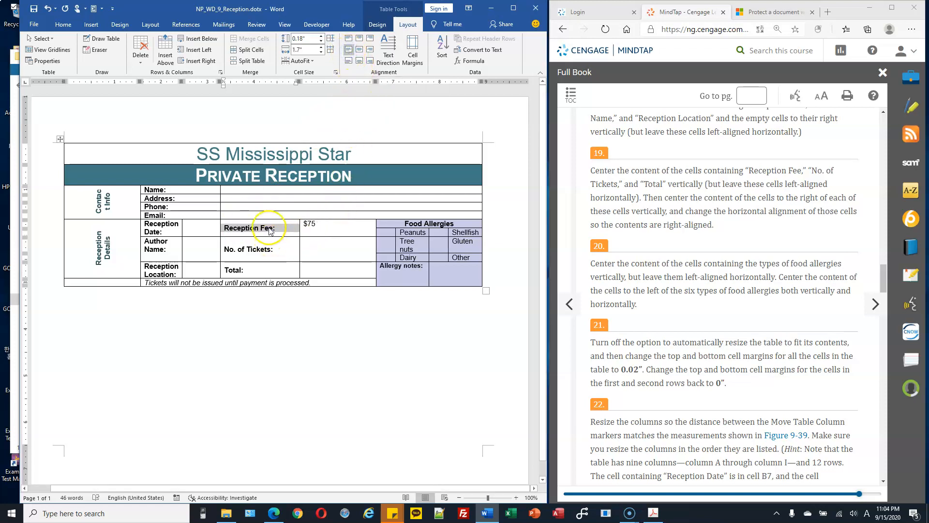
Center the cells beside "Reception Fee," "No. of Tickets," and "Total" vertically and right-align their contents.
{"action": "left_click_drag", "start_coordinate": [324, 223], "coordinate": [332, 277]}
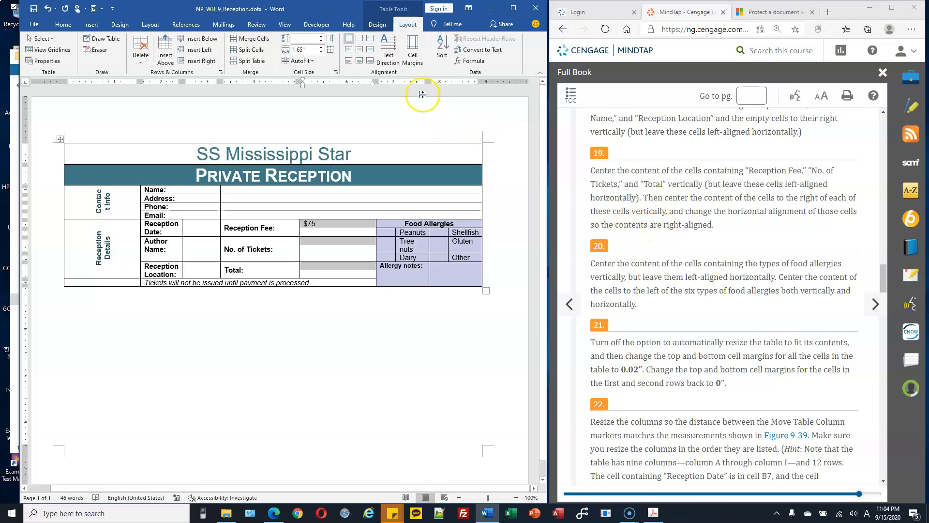
{"action": "left_click", "coordinate": [371, 50]}
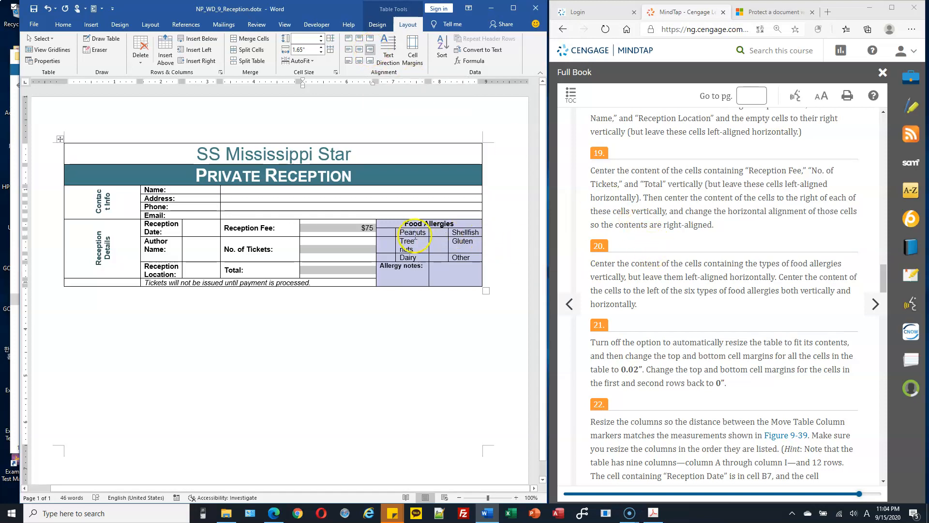
Center the six food allergy type cells, from "Peanuts" to "Other," vertically while keeping them left-aligned.
{"action": "scroll", "coordinate": [631, 261], "scroll_direction": "down", "scroll_amount": 3}
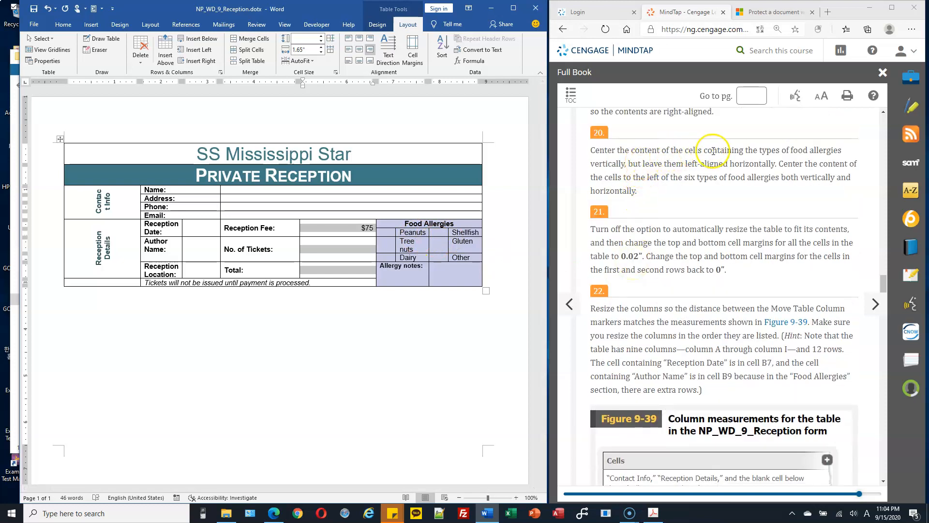
{"action": "left_click", "coordinate": [423, 233]}
{"action": "left_click_drag", "start_coordinate": [418, 238], "coordinate": [415, 259]}
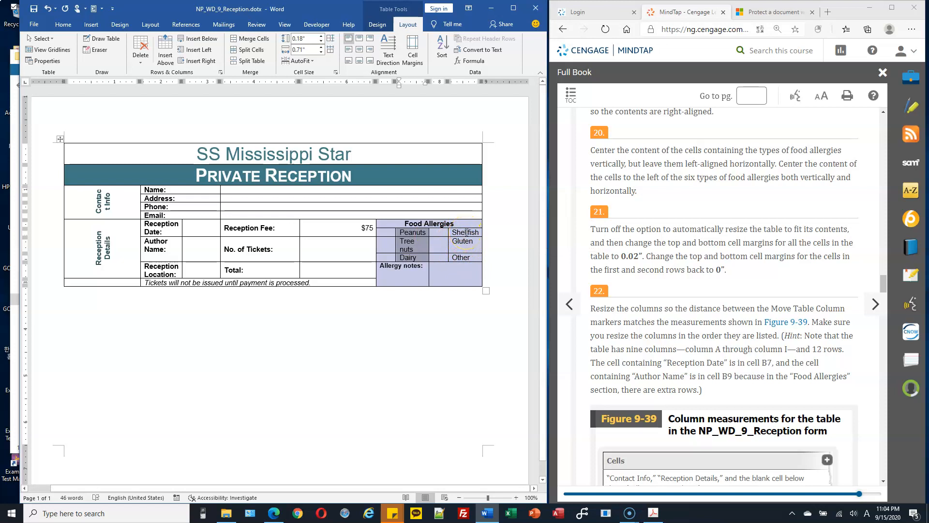
{"action": "left_click_drag", "start_coordinate": [466, 233], "coordinate": [467, 258]}
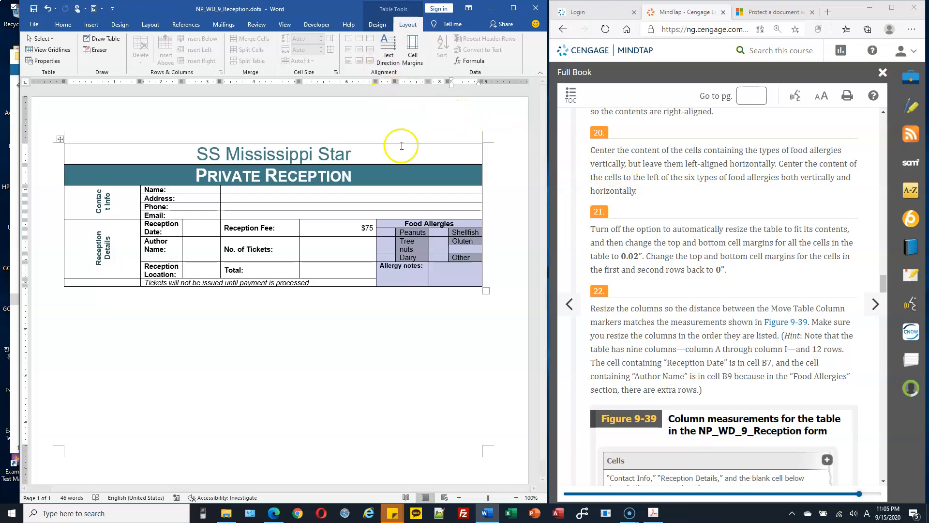
{"action": "left_click", "coordinate": [420, 242]}
{"action": "left_click_drag", "start_coordinate": [409, 230], "coordinate": [406, 252]}
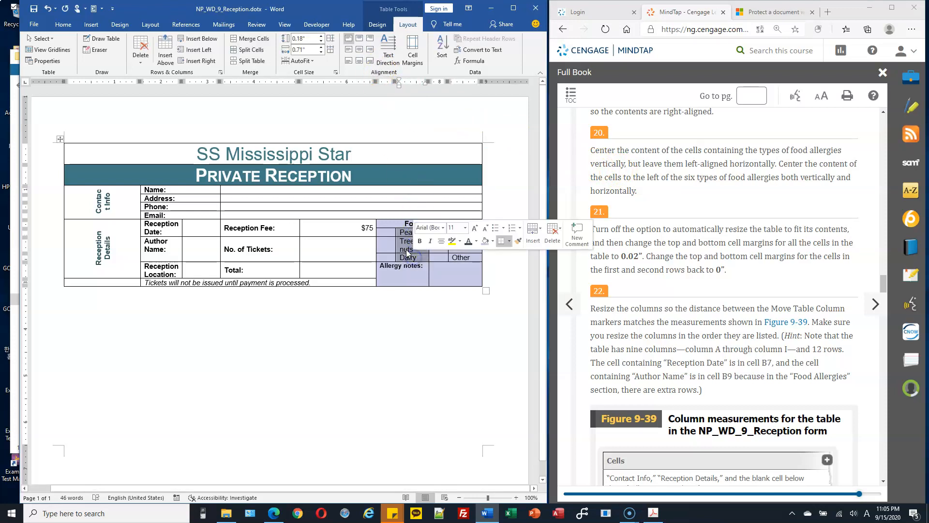
{"action": "left_click", "coordinate": [349, 52]}
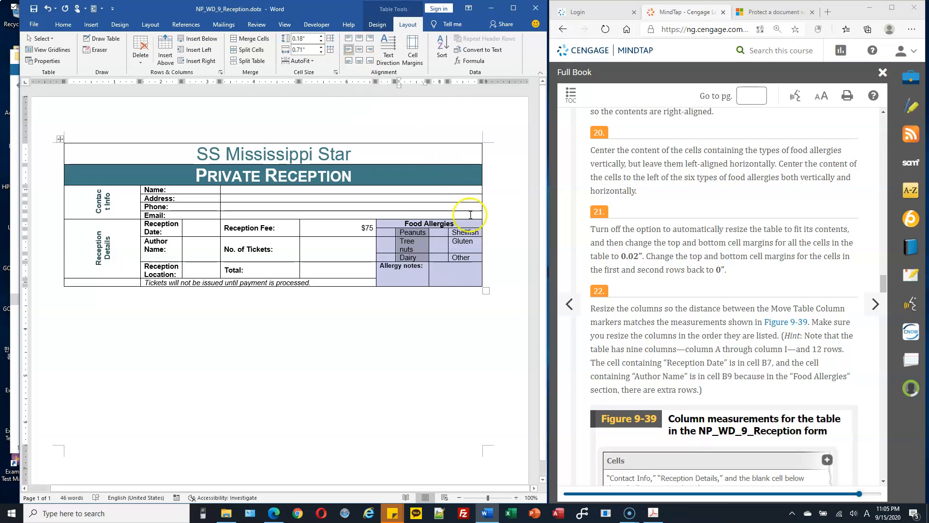
{"action": "left_click_drag", "start_coordinate": [467, 233], "coordinate": [464, 258]}
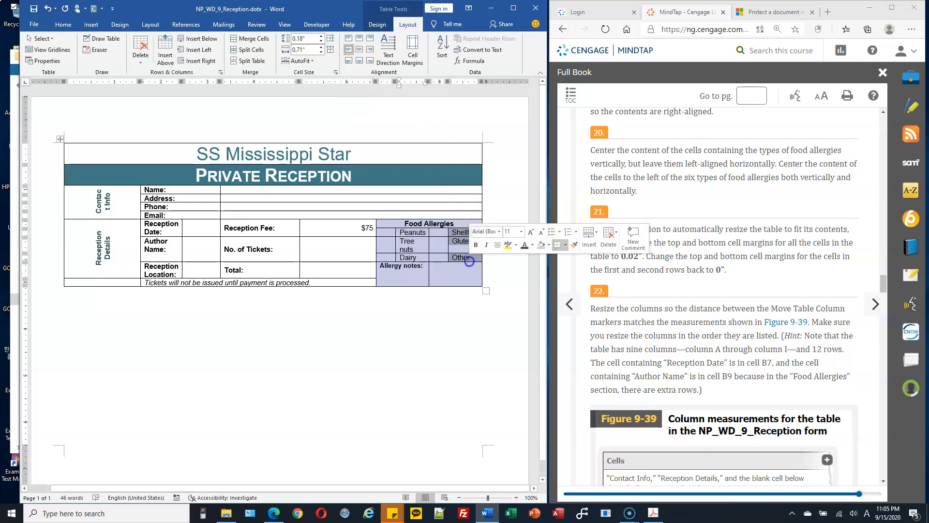
{"action": "left_click", "coordinate": [353, 51]}
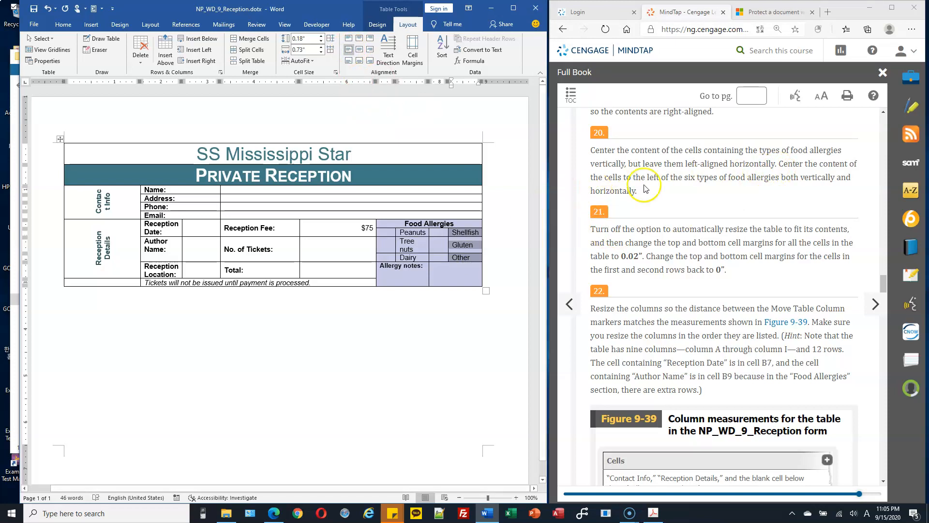
Center the empty cells to the left of the six food allergy types both vertically and horizontally.
{"action": "left_click", "coordinate": [385, 240]}
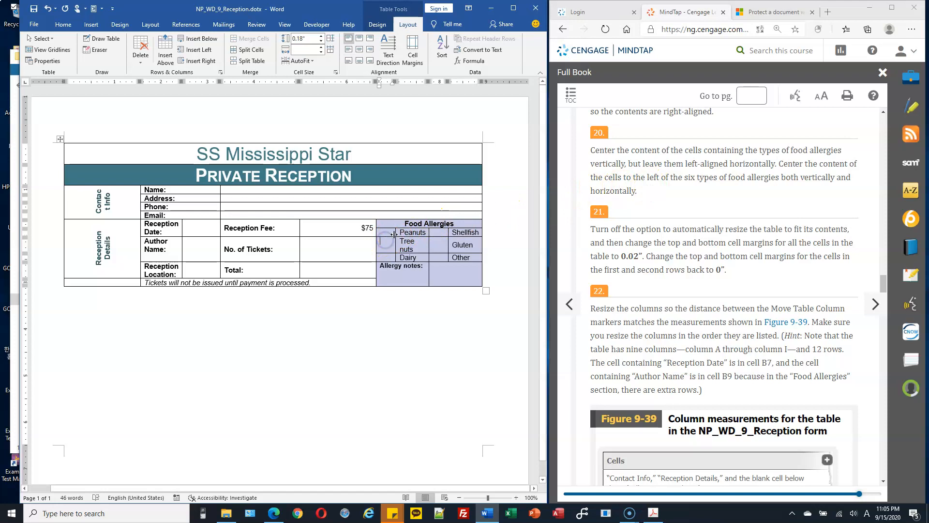
{"action": "left_click_drag", "start_coordinate": [388, 232], "coordinate": [387, 260]}
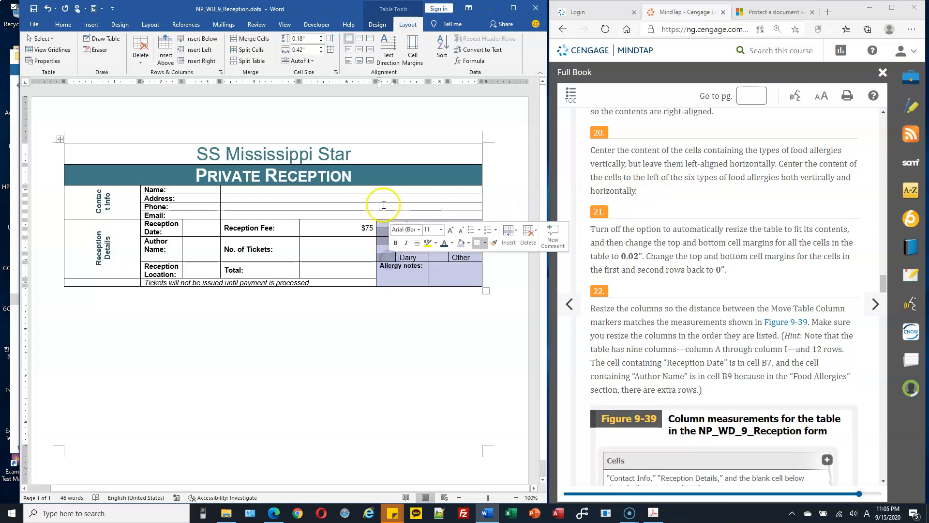
{"action": "left_click", "coordinate": [360, 54]}
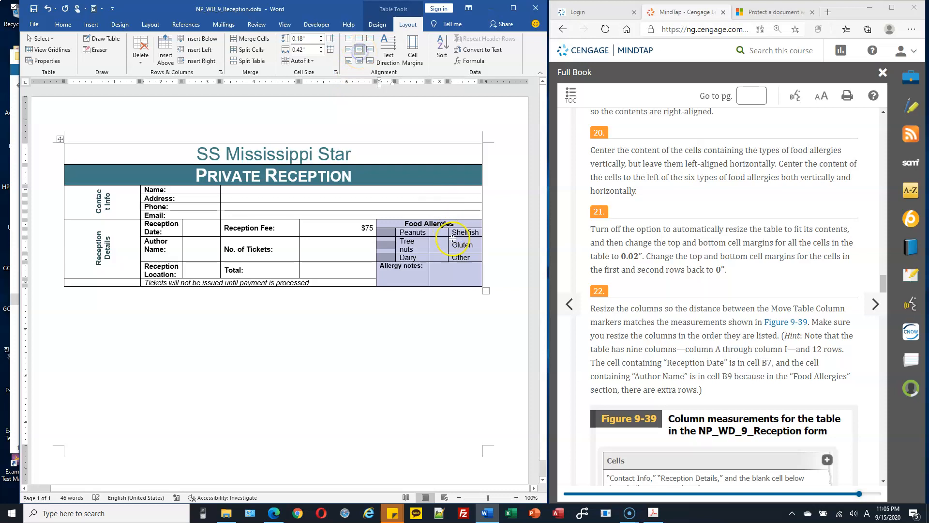
{"action": "left_click_drag", "start_coordinate": [439, 233], "coordinate": [439, 259]}
{"action": "left_click", "coordinate": [359, 51]}
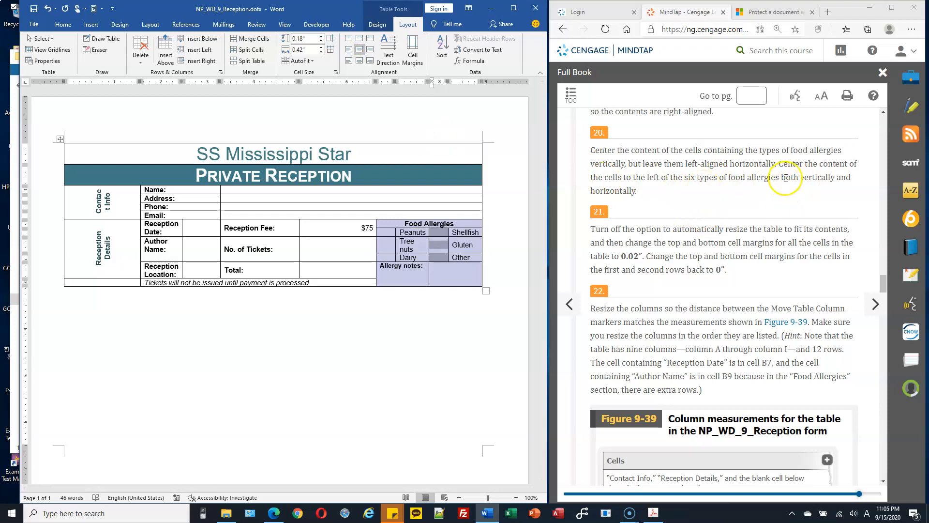
Turn off automatic resizing to fit contents in the table options, as instruction 21 requires.
{"action": "scroll", "coordinate": [641, 201], "scroll_direction": "down", "scroll_amount": 1}
{"action": "scroll", "coordinate": [641, 201], "scroll_direction": "down", "scroll_amount": 1}
{"action": "scroll", "coordinate": [629, 194], "scroll_direction": "up", "scroll_amount": 1}
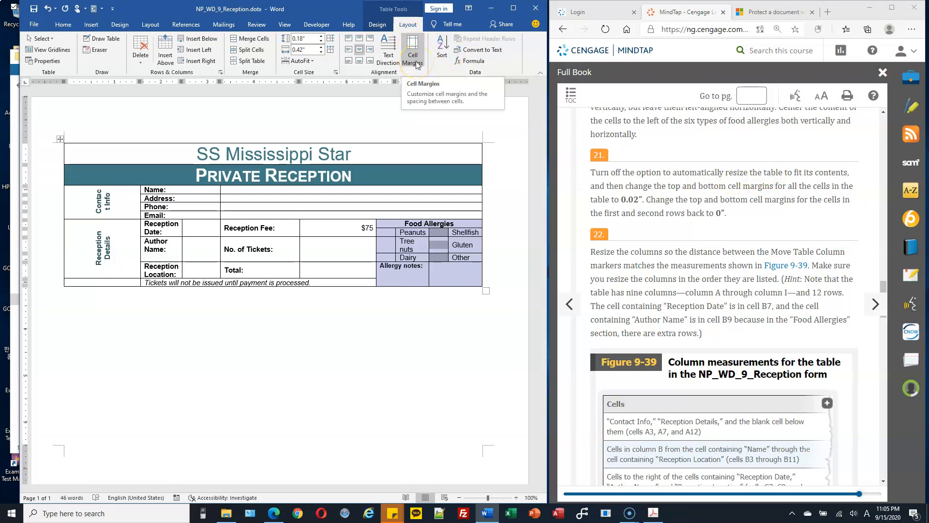
{"action": "left_click", "coordinate": [378, 27]}
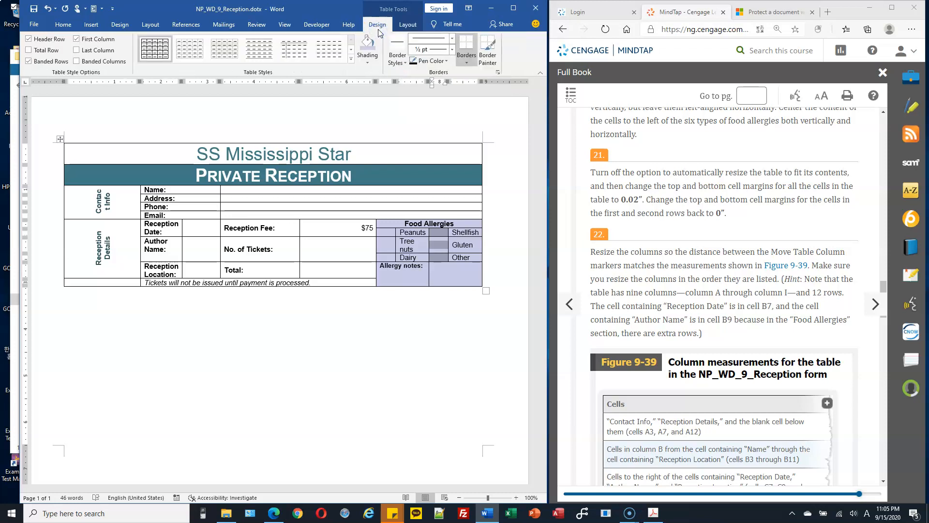
{"action": "left_click", "coordinate": [408, 25]}
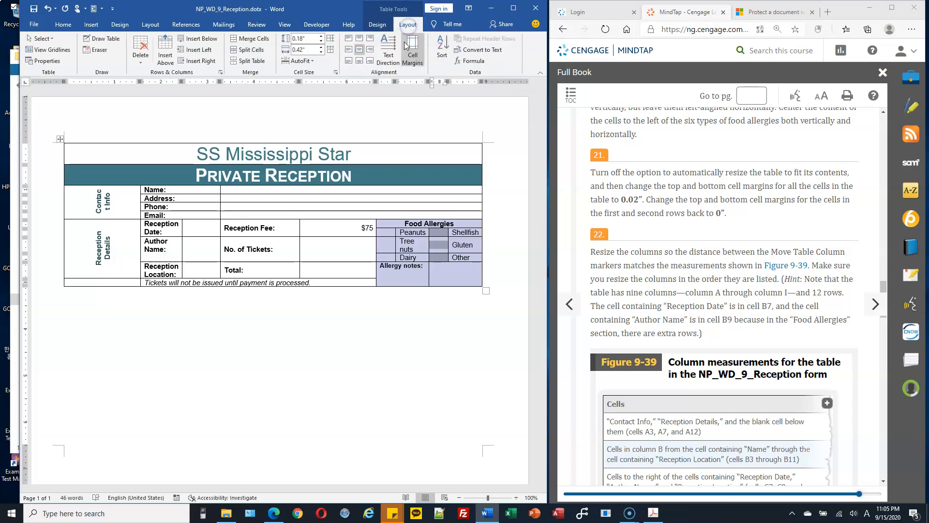
{"action": "left_click", "coordinate": [411, 66]}
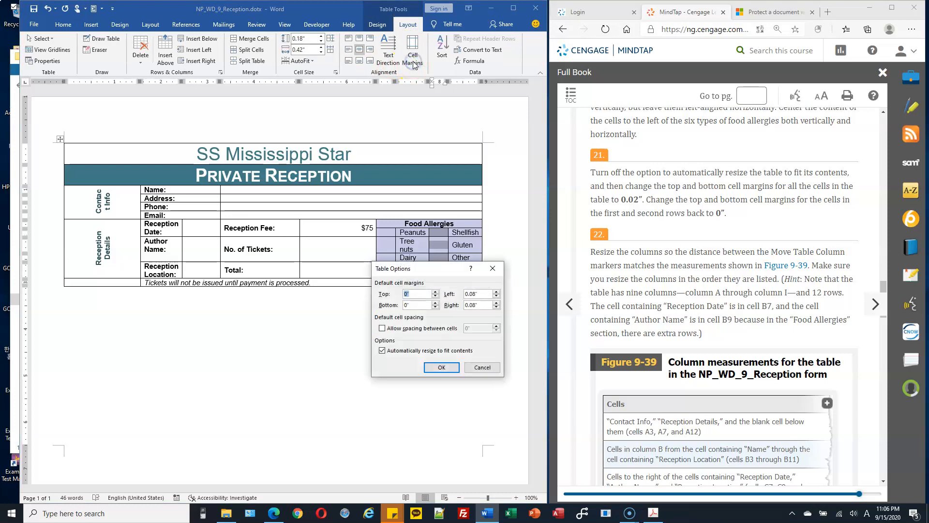
{"action": "left_click_drag", "start_coordinate": [450, 269], "coordinate": [427, 111]}
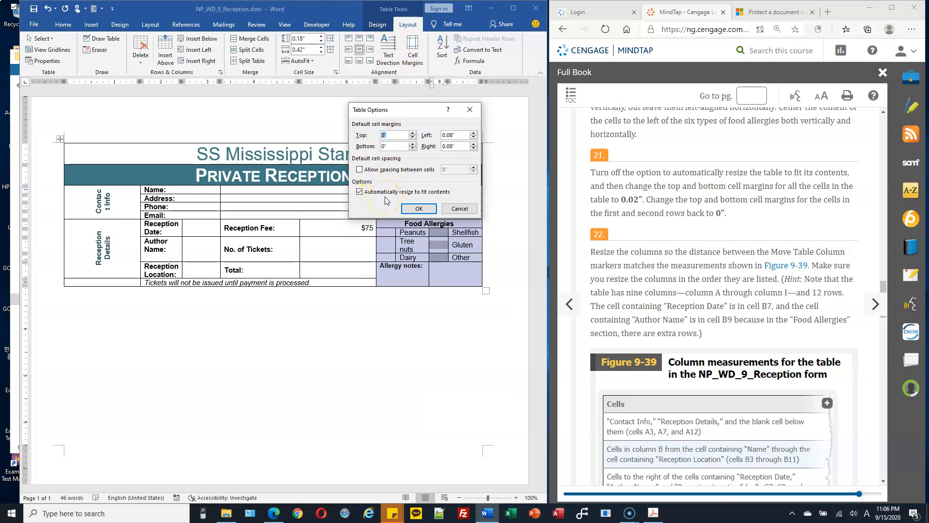
{"action": "left_click", "coordinate": [361, 192]}
{"action": "left_click_drag", "start_coordinate": [611, 173], "coordinate": [755, 174]}
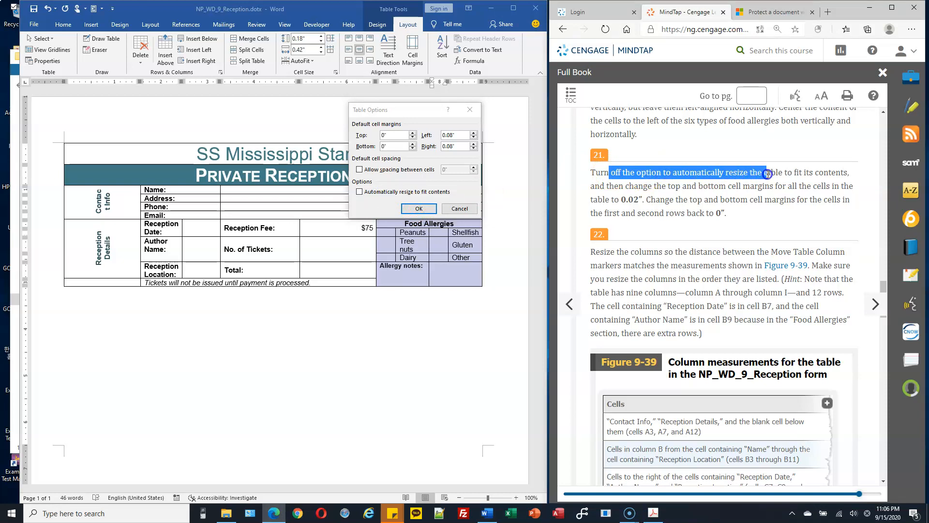
{"action": "left_click_drag", "start_coordinate": [783, 174], "coordinate": [840, 173]}
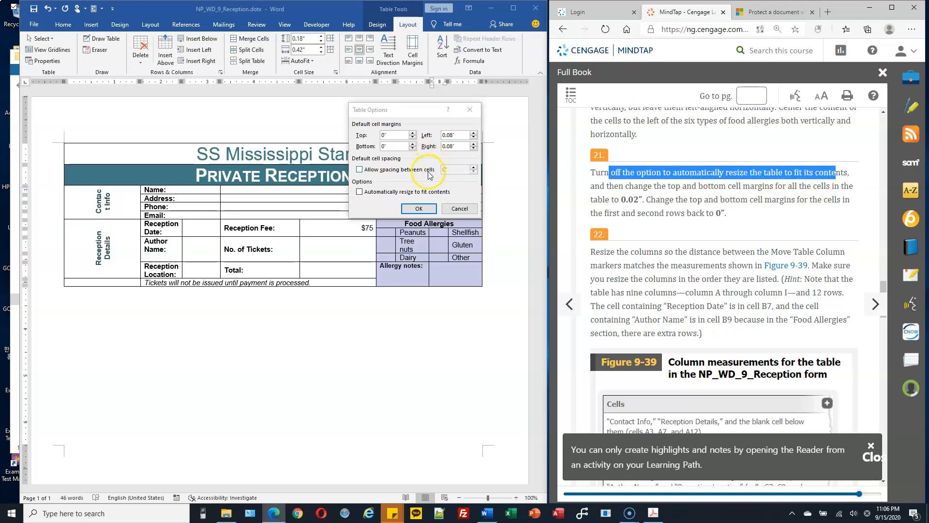
{"action": "left_click", "coordinate": [419, 209]}
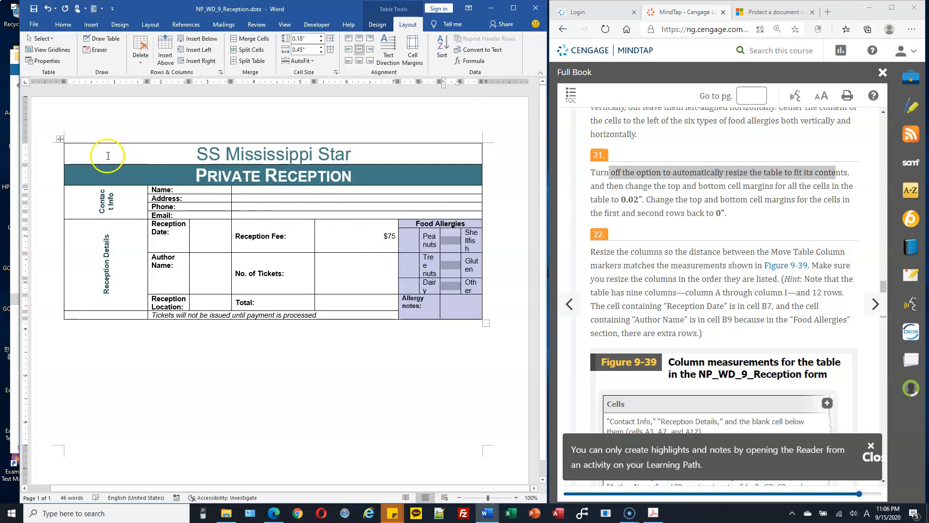
Set the default top and bottom cell margins for the whole table to 0.02".
{"action": "left_click", "coordinate": [58, 140]}
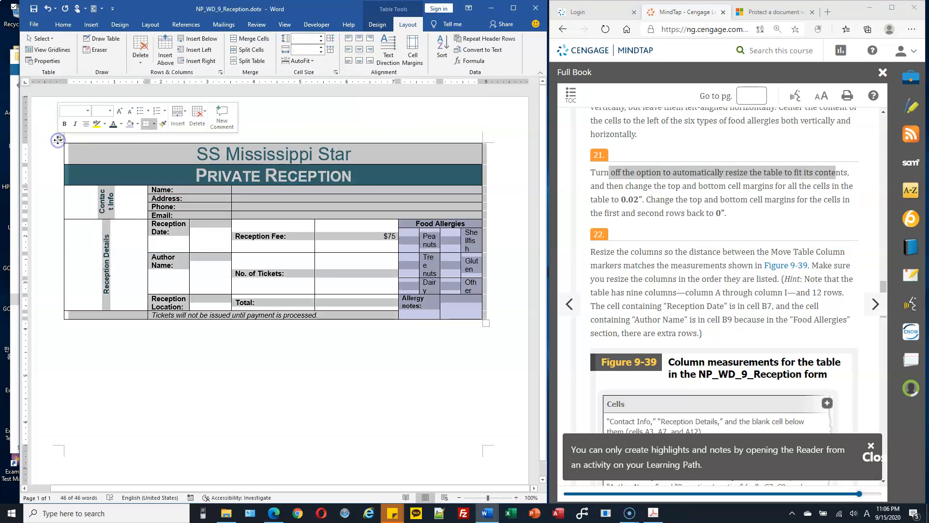
{"action": "left_click", "coordinate": [61, 139]}
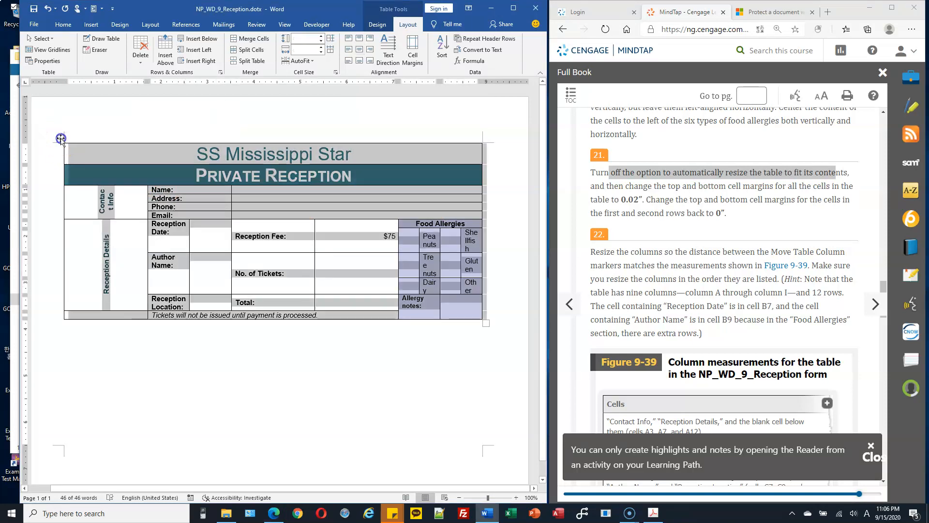
{"action": "left_click", "coordinate": [412, 54]}
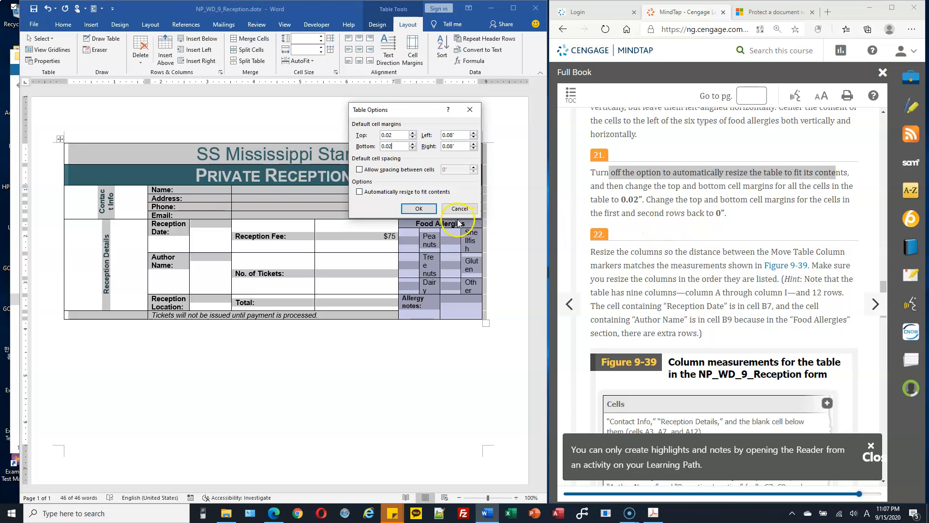
{"action": "left_click", "coordinate": [420, 208]}
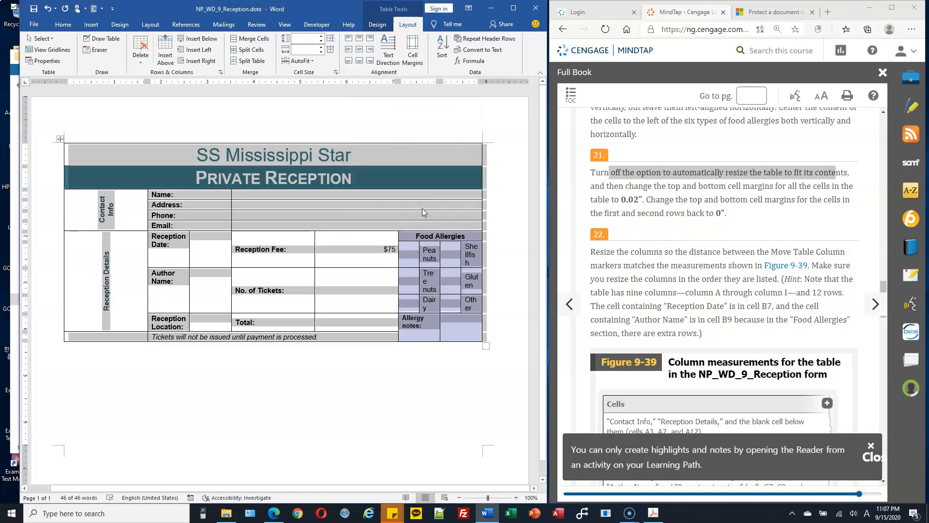
With the "SS Mississippi Star" and "Private Reception" rows selected, set the default top and bottom cell margins to 0".
{"action": "left_click", "coordinate": [697, 213]}
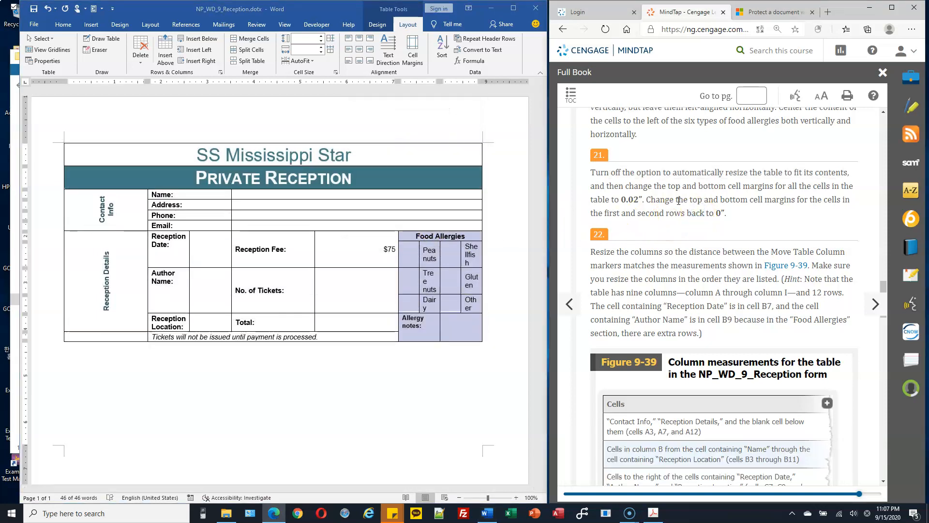
{"action": "left_click_drag", "start_coordinate": [678, 200], "coordinate": [841, 200]}
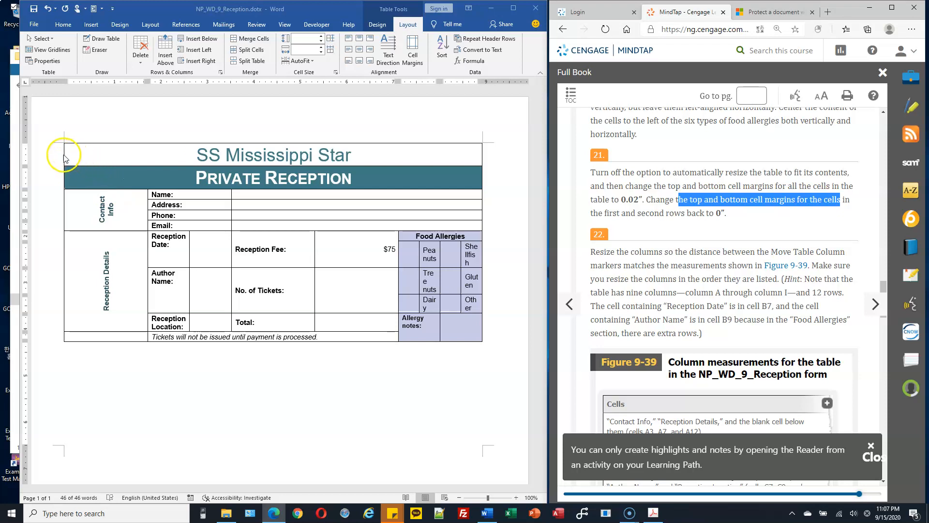
{"action": "left_click_drag", "start_coordinate": [52, 157], "coordinate": [50, 177]}
{"action": "left_click", "coordinate": [99, 164]}
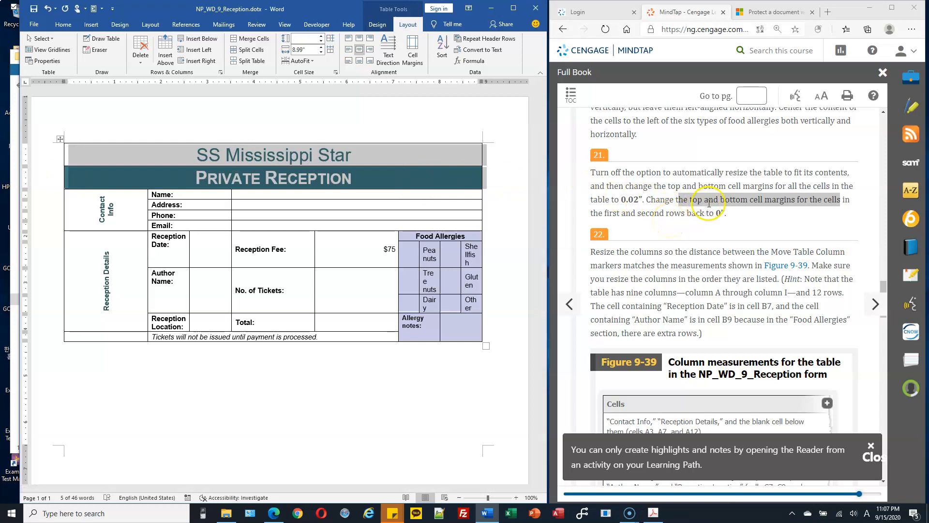
{"action": "left_click", "coordinate": [412, 62]}
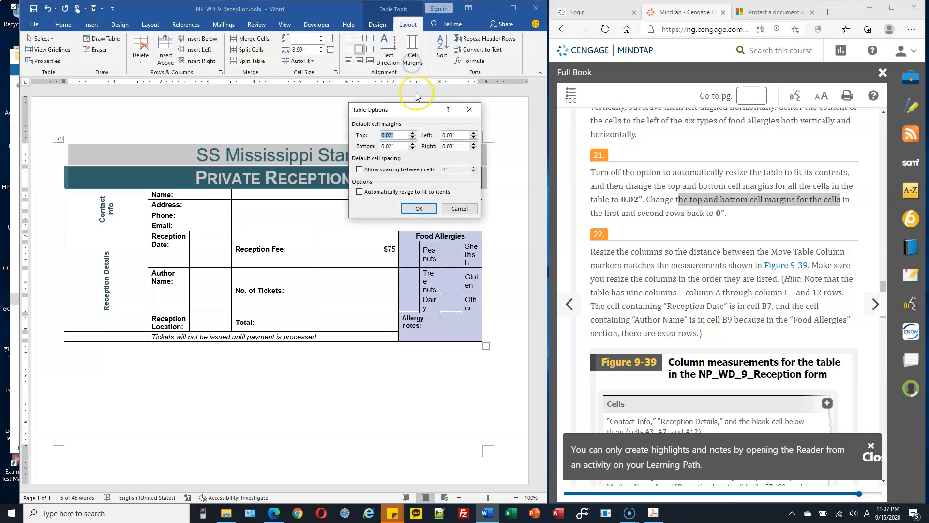
{"action": "double_click", "coordinate": [404, 146]}
{"action": "type", "text": "0"}
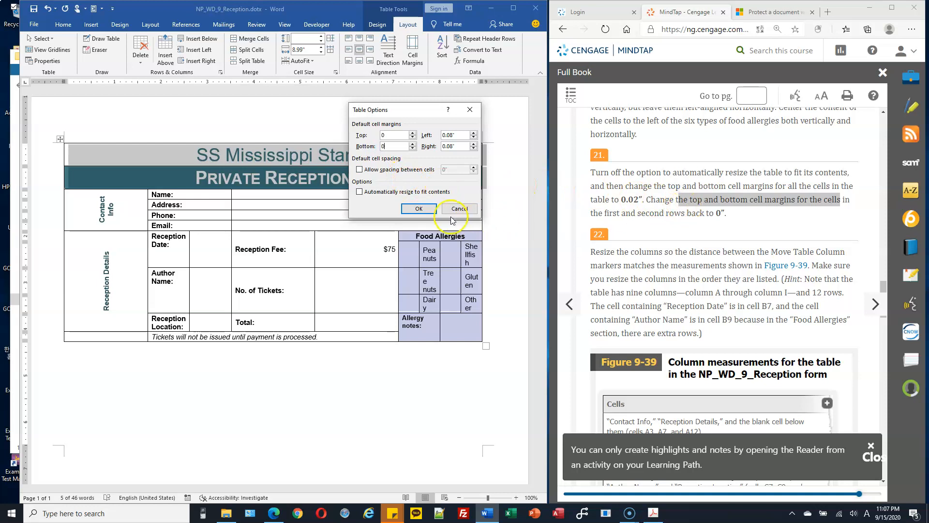
{"action": "left_click", "coordinate": [419, 209]}
{"action": "left_click", "coordinate": [359, 222]}
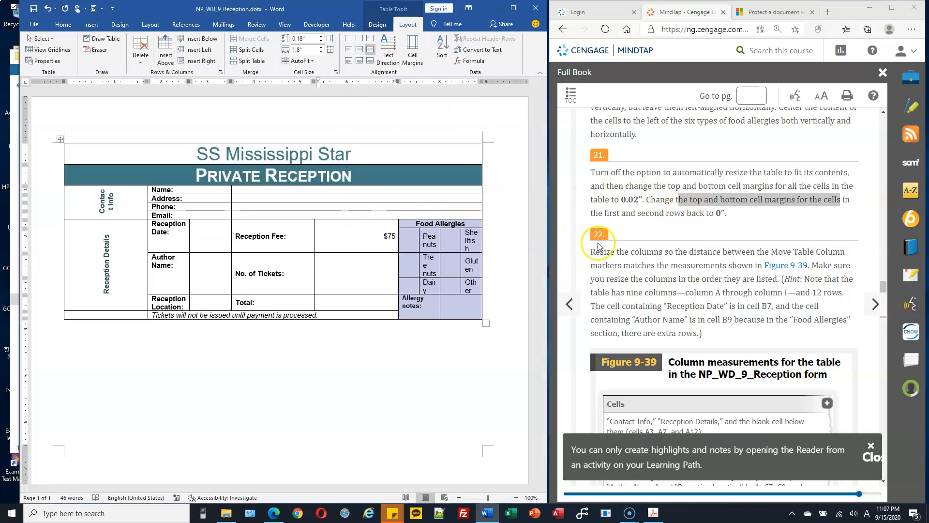
Open the enlarged view of Figure 9-39 and examine the measurement required for each table column.
{"action": "scroll", "coordinate": [651, 244], "scroll_direction": "down", "scroll_amount": 3}
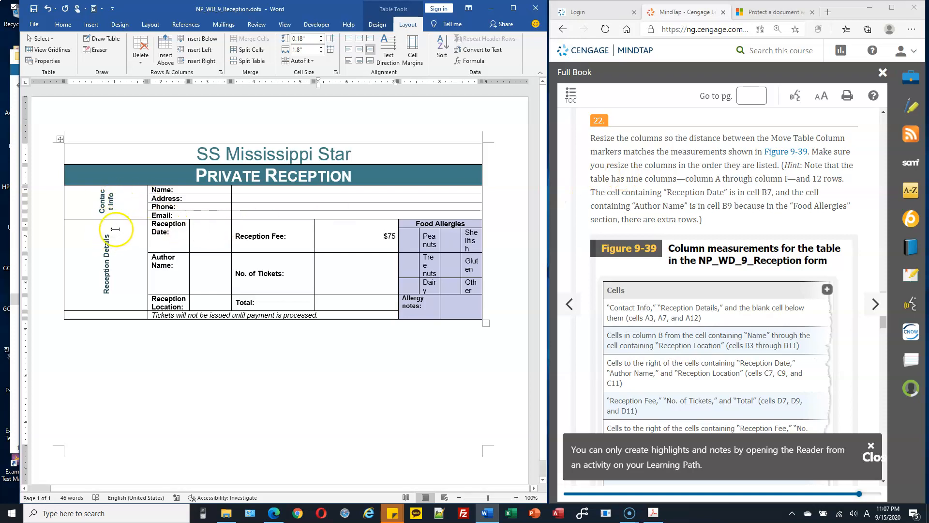
{"action": "left_click", "coordinate": [748, 308]}
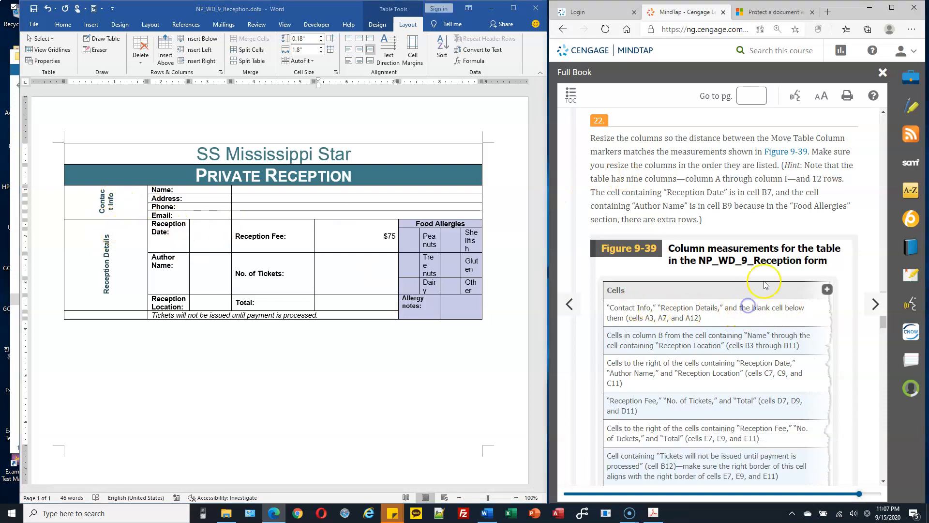
{"action": "left_click", "coordinate": [827, 290]}
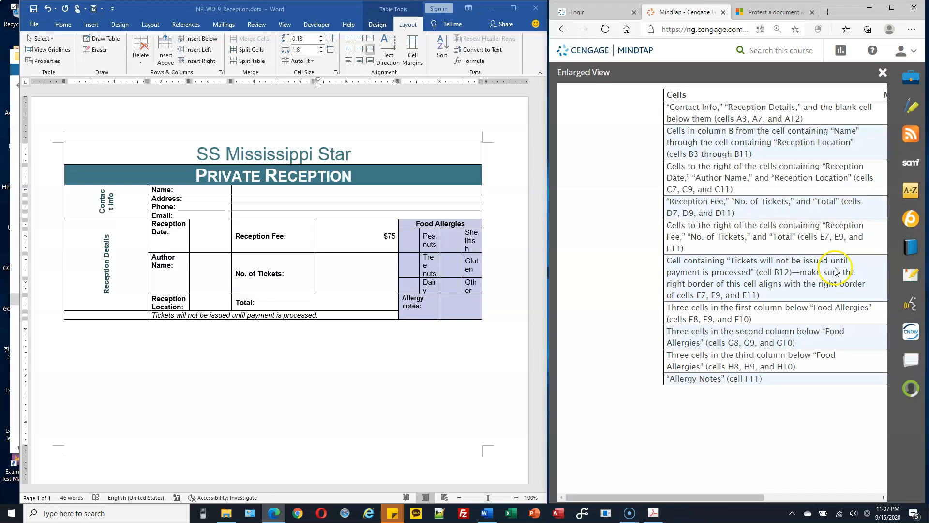
{"action": "left_click_drag", "start_coordinate": [751, 497], "coordinate": [803, 495]}
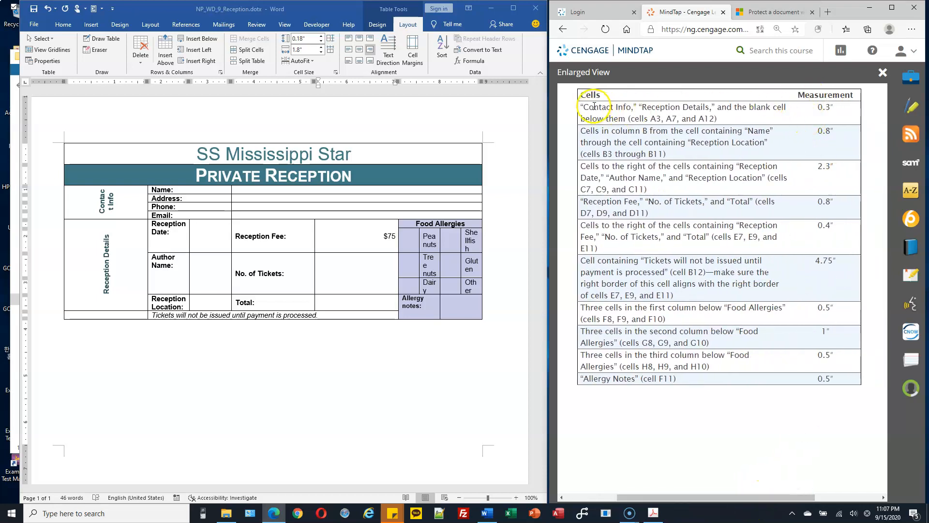
Examine the cell references in the column measurement list and match them to the corresponding cells of the reception table.
{"action": "left_click_drag", "start_coordinate": [583, 107], "coordinate": [647, 111]}
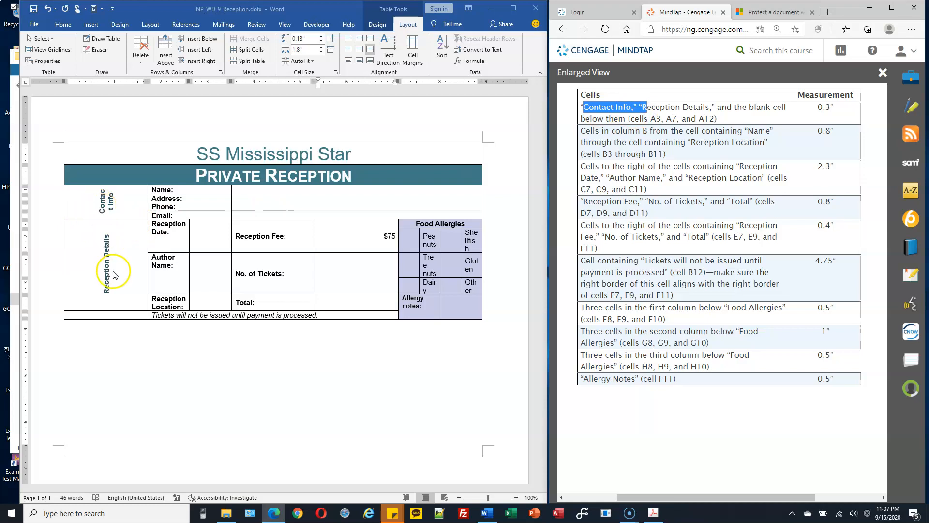
{"action": "left_click_drag", "start_coordinate": [695, 103], "coordinate": [758, 104]}
{"action": "left_click", "coordinate": [586, 133]}
{"action": "left_click_drag", "start_coordinate": [587, 132], "coordinate": [644, 132]}
{"action": "left_click", "coordinate": [701, 131]}
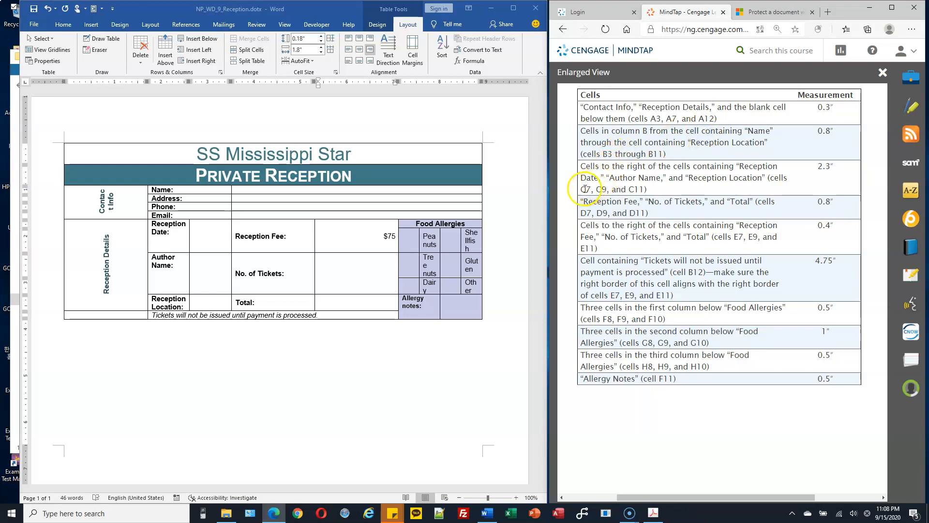
{"action": "left_click_drag", "start_coordinate": [601, 189], "coordinate": [609, 189]}
{"action": "left_click", "coordinate": [657, 120]}
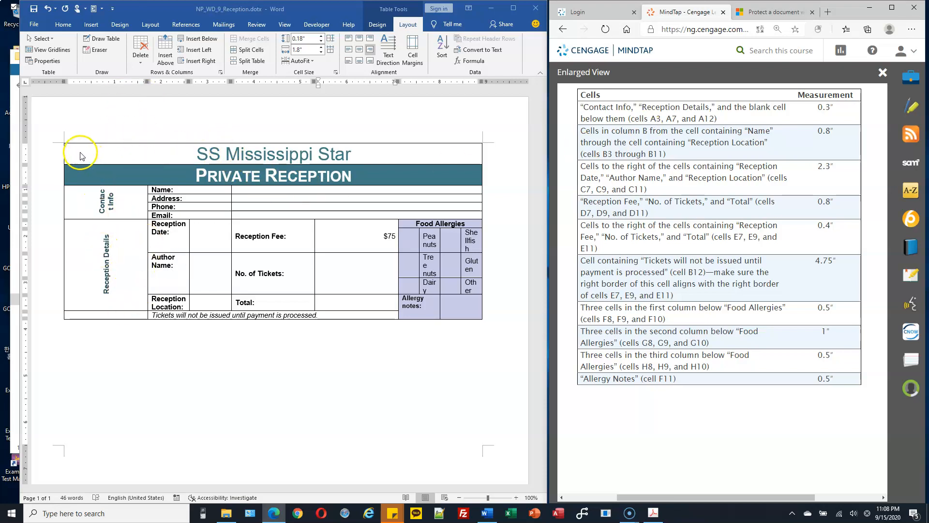
{"action": "left_click", "coordinate": [105, 199]}
{"action": "left_click", "coordinate": [107, 201]}
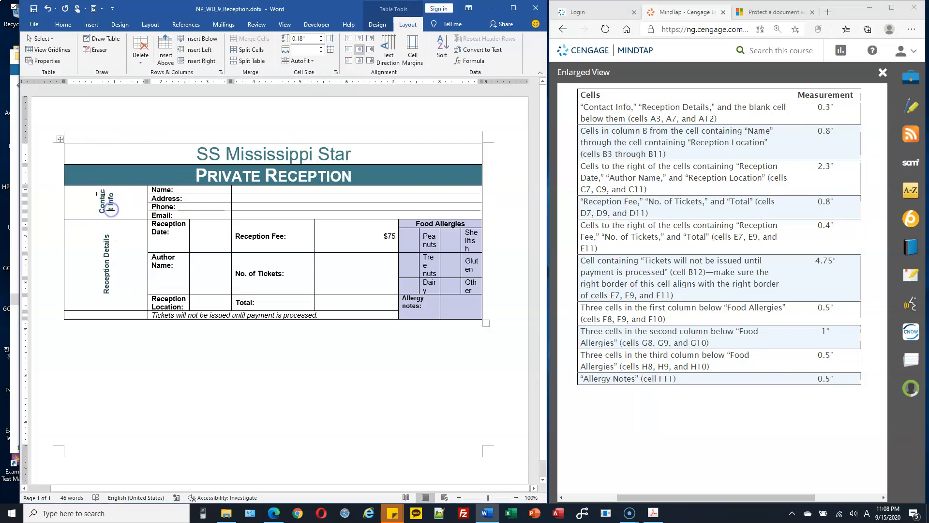
{"action": "left_click_drag", "start_coordinate": [107, 212], "coordinate": [104, 192]}
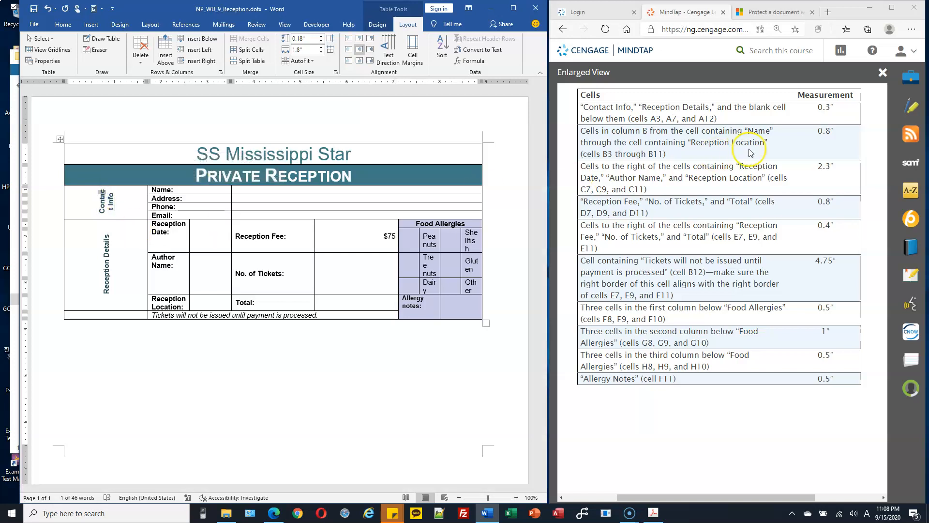
{"action": "left_click", "coordinate": [587, 190]}
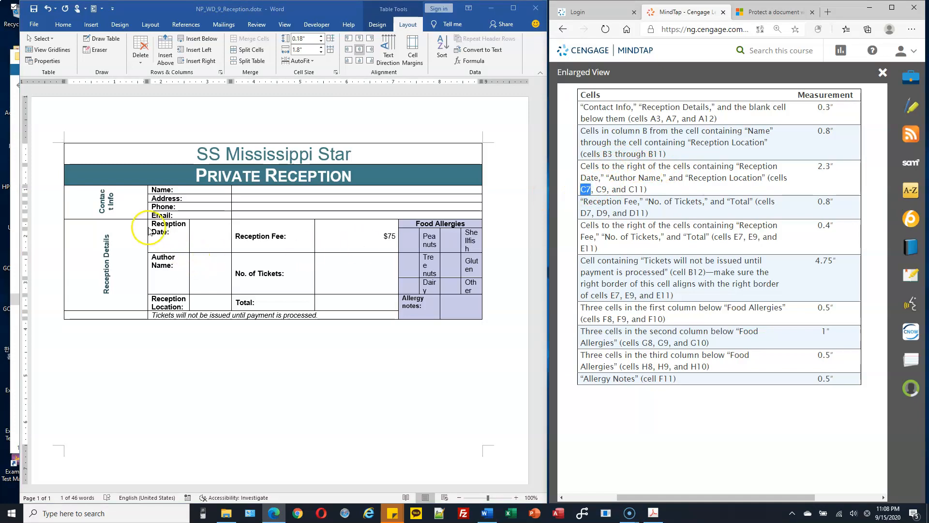
{"action": "left_click", "coordinate": [101, 194]}
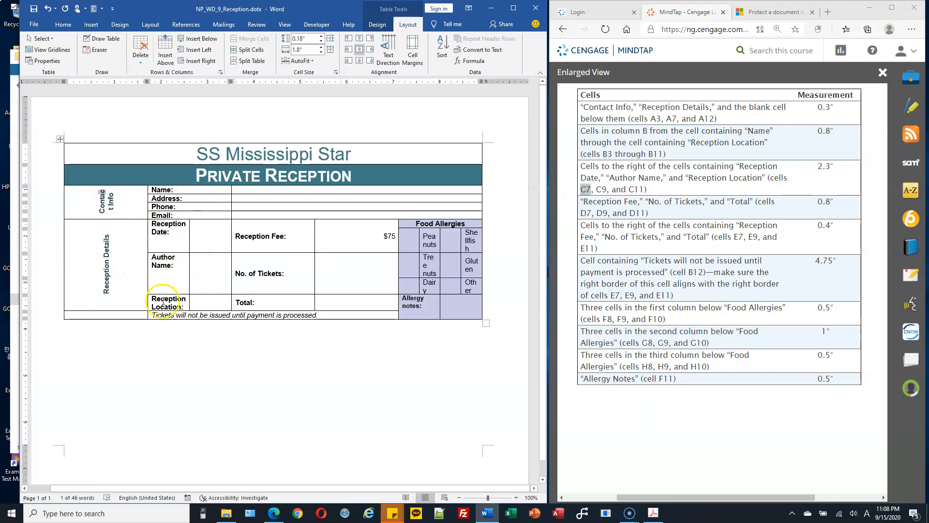
Select the blank cells to the right of "Reception Date," "Author Name," and "Reception Location" (cells C7, C9, and C11).
{"action": "left_click_drag", "start_coordinate": [212, 226], "coordinate": [214, 271]}
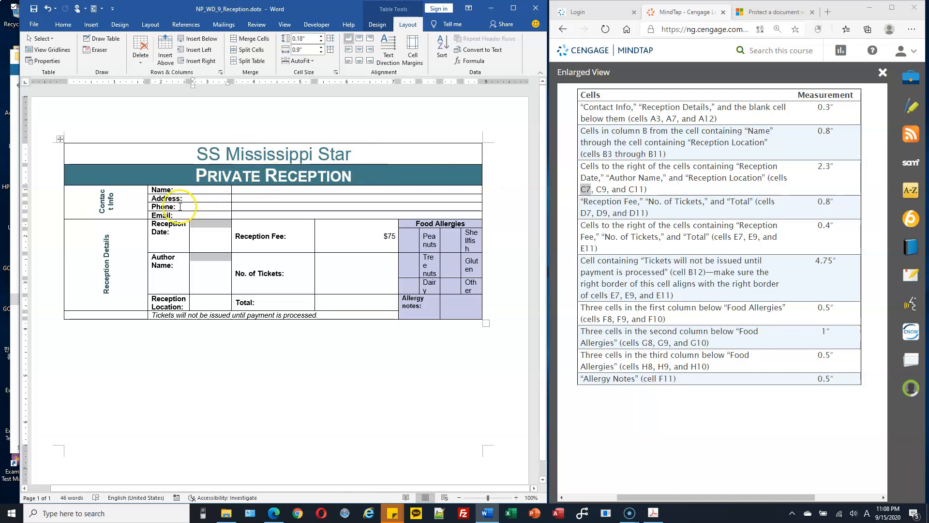
{"action": "left_click", "coordinate": [205, 224]}
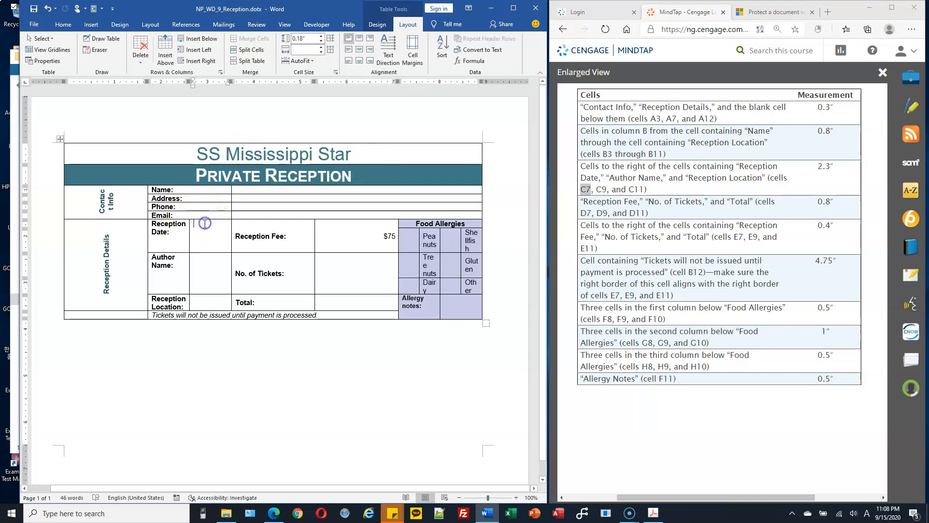
{"action": "left_click", "coordinate": [201, 230]}
{"action": "left_click_drag", "start_coordinate": [201, 224], "coordinate": [207, 298]}
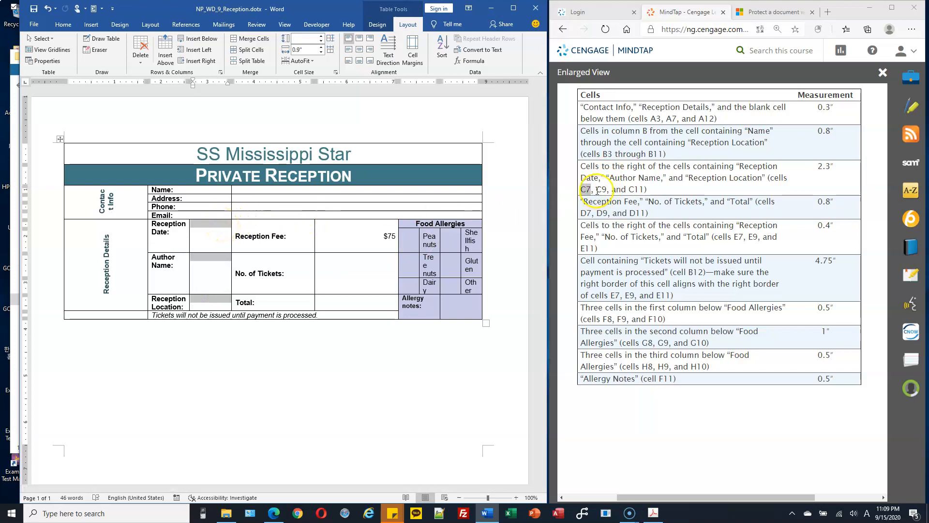
Examine how the blank cell beside Reception Date lines up with the Food Allergies heading and Peanuts rows.
{"action": "left_click", "coordinate": [221, 224]}
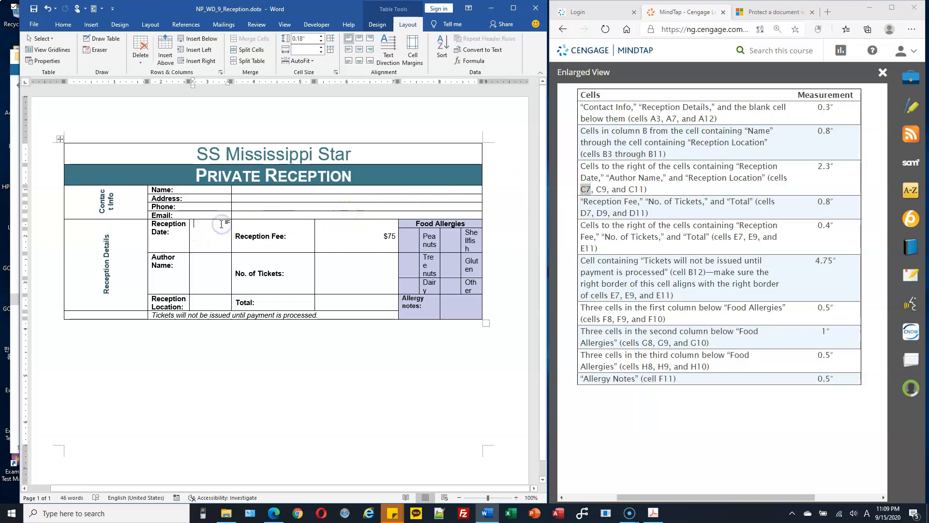
{"action": "left_click_drag", "start_coordinate": [437, 223], "coordinate": [249, 223]}
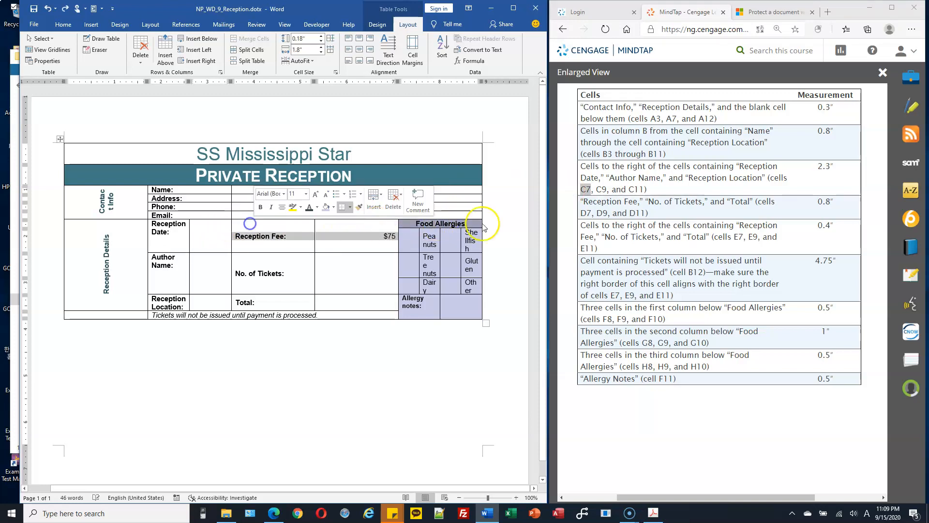
{"action": "left_click", "coordinate": [458, 216]}
{"action": "left_click_drag", "start_coordinate": [409, 239], "coordinate": [471, 239]}
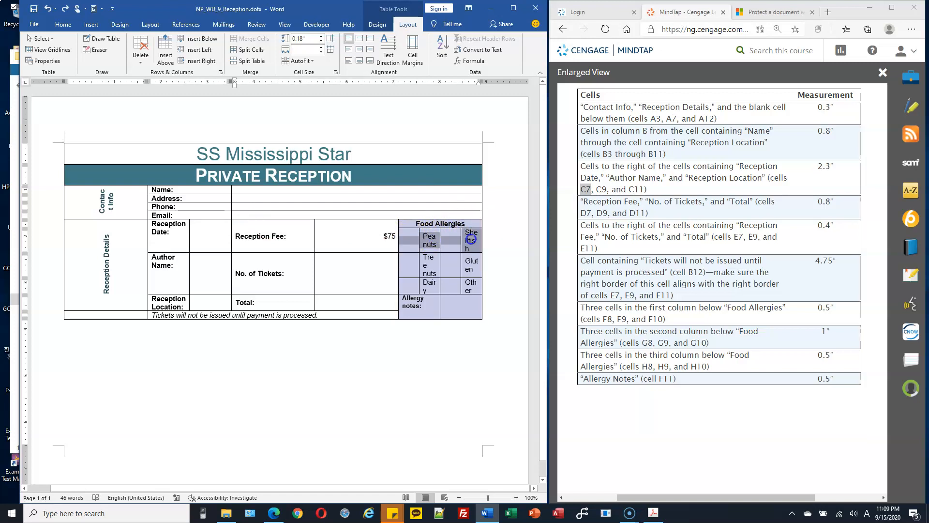
{"action": "left_click_drag", "start_coordinate": [471, 239], "coordinate": [470, 239]}
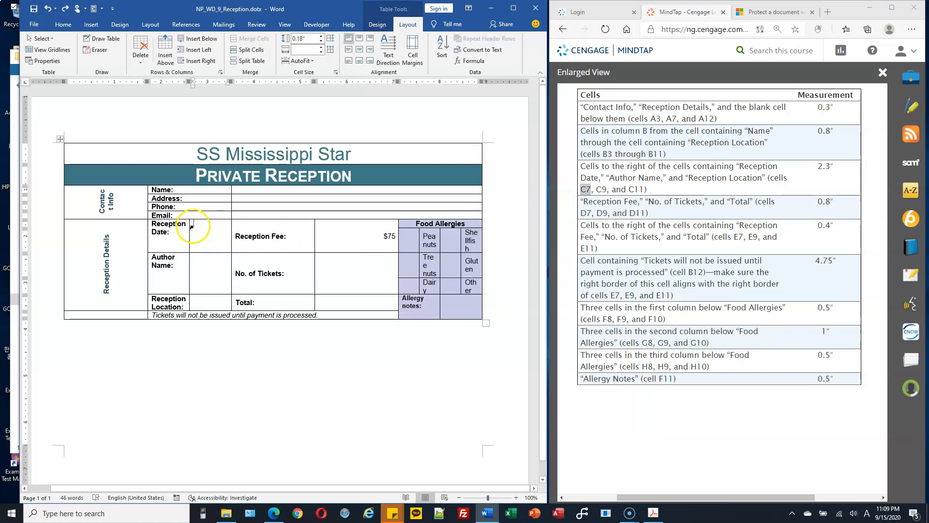
{"action": "left_click", "coordinate": [192, 226]}
{"action": "mouse_move", "coordinate": [418, 224]}
{"action": "left_mouse_down"}
{"action": "mouse_move", "coordinate": [453, 226]}
{"action": "mouse_move", "coordinate": [457, 240]}
{"action": "mouse_move", "coordinate": [477, 248]}
{"action": "left_mouse_up"}
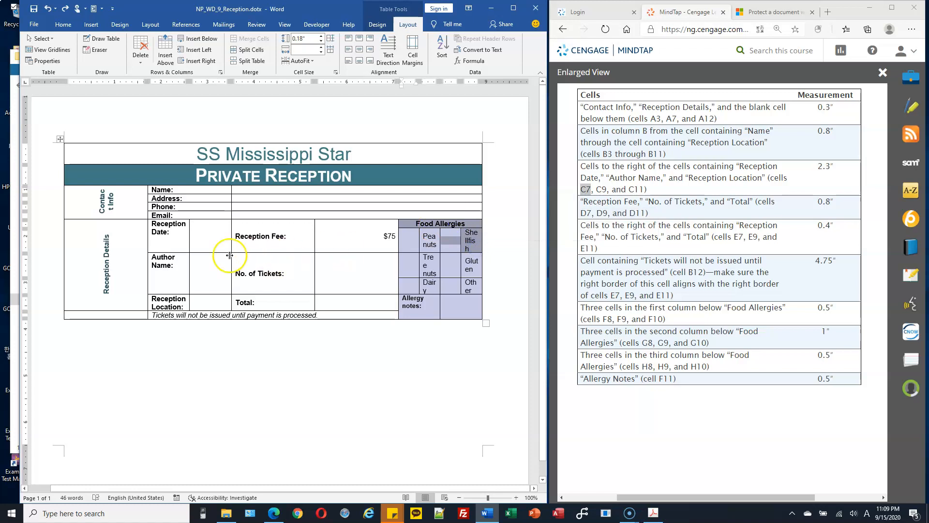
Compare the blank cell beside Author Name with the Food Allergies, Peanuts and Tree nuts rows to identify its row number.
{"action": "left_click", "coordinate": [208, 263]}
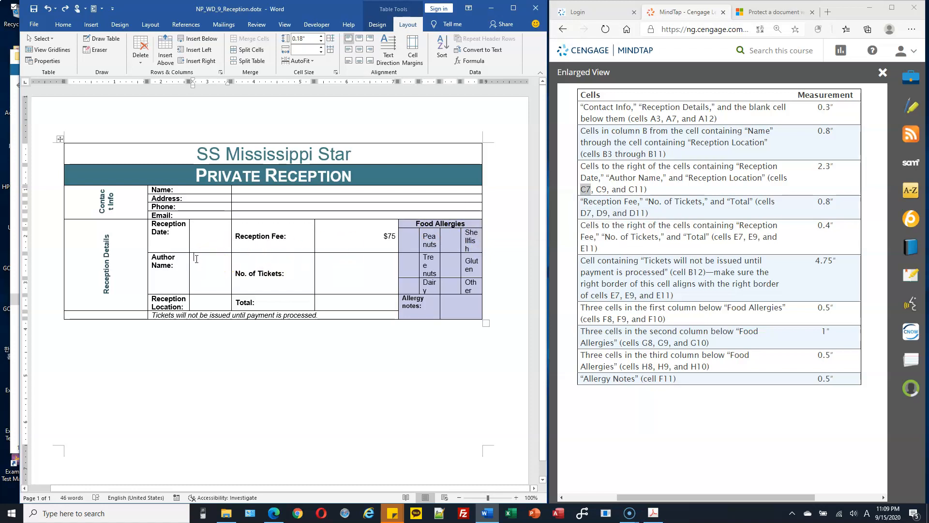
{"action": "left_click_drag", "start_coordinate": [420, 224], "coordinate": [451, 223]}
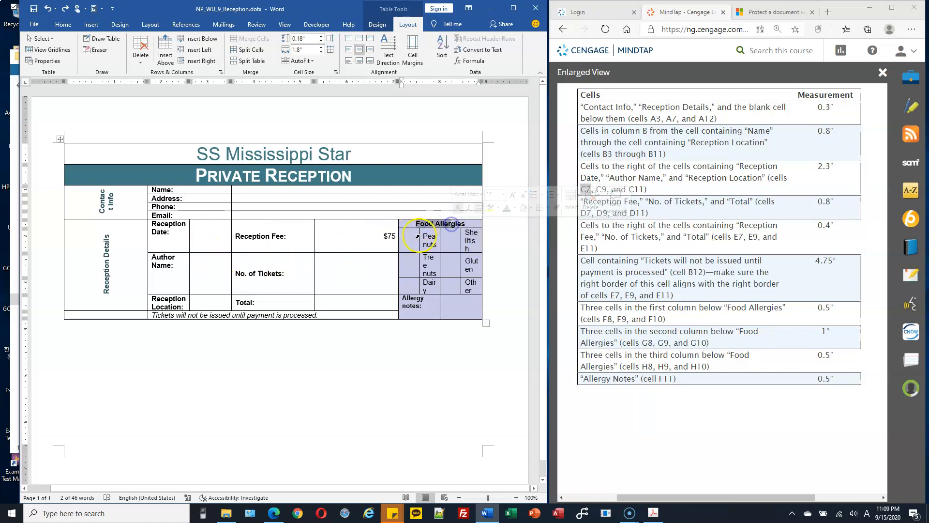
{"action": "left_click", "coordinate": [417, 236]}
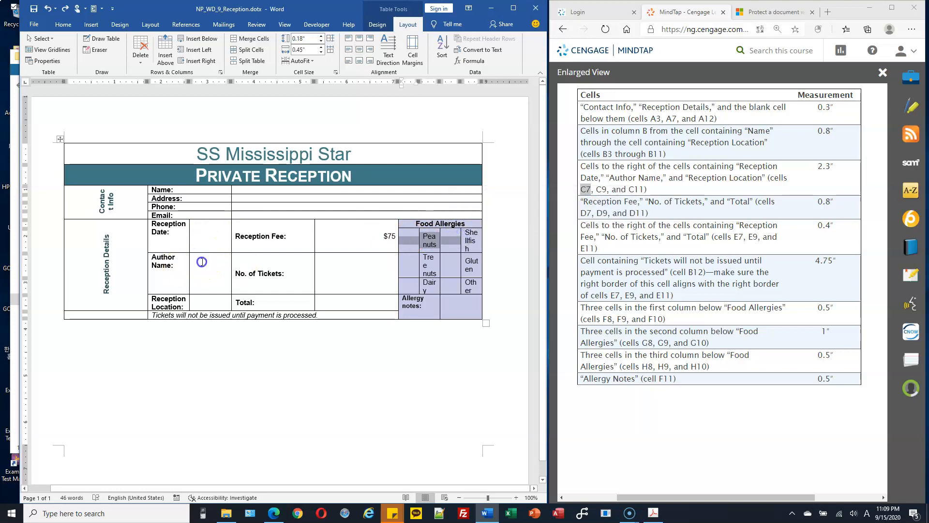
{"action": "left_click", "coordinate": [417, 262]}
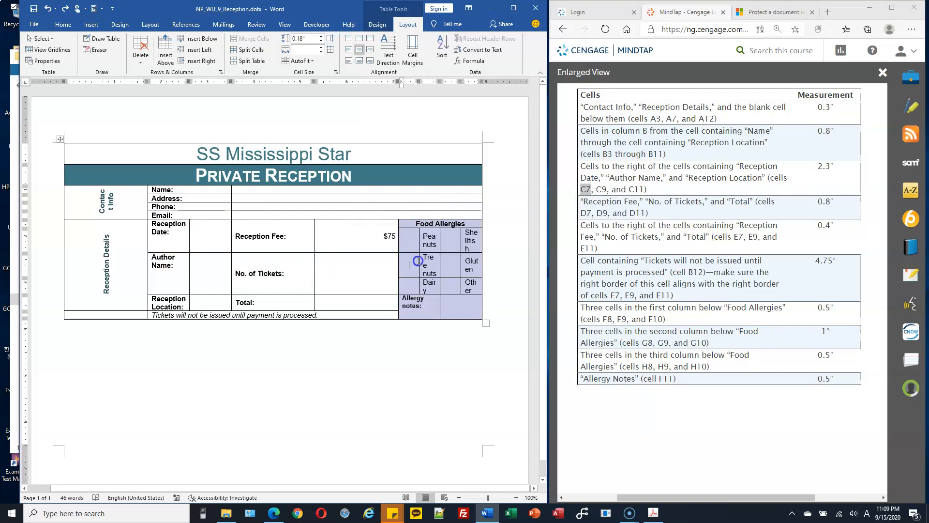
{"action": "left_click_drag", "start_coordinate": [417, 262], "coordinate": [469, 262]}
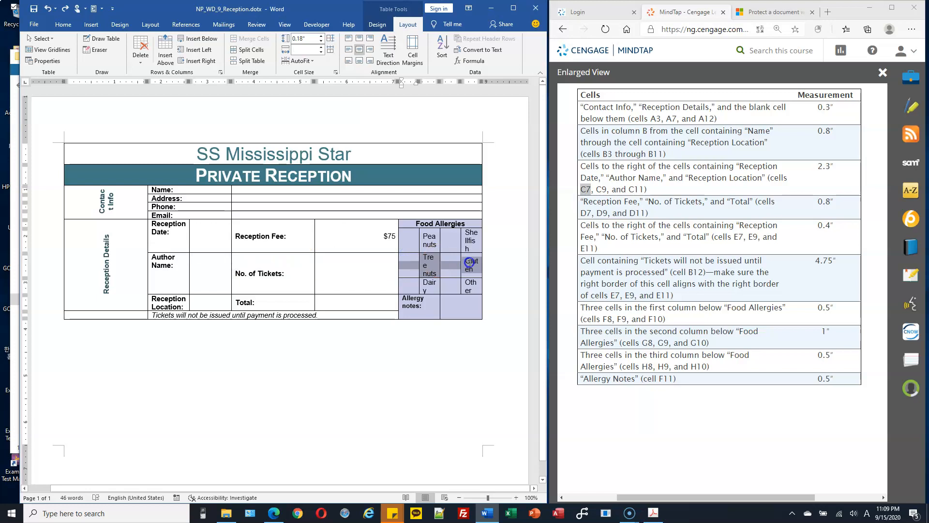
{"action": "left_click", "coordinate": [440, 226]}
{"action": "left_click_drag", "start_coordinate": [420, 225], "coordinate": [472, 264]}
{"action": "left_click", "coordinate": [416, 240]}
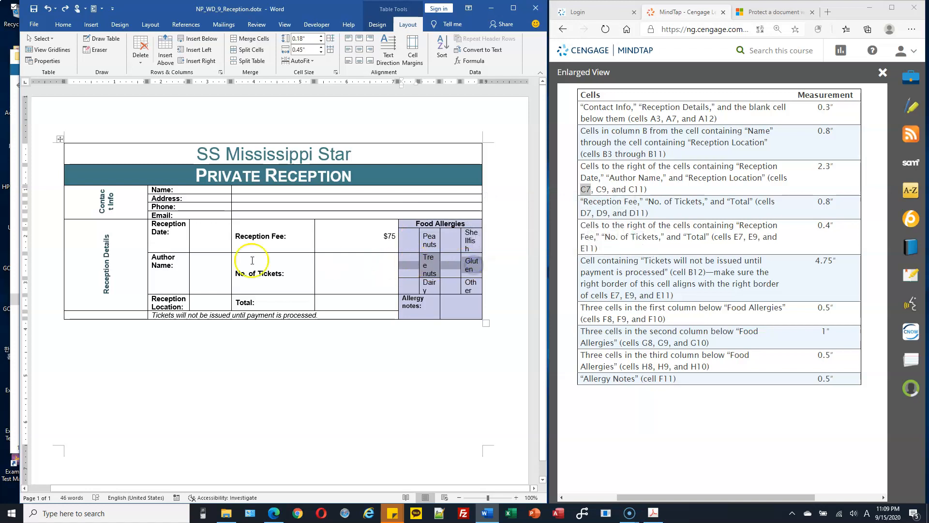
{"action": "left_click", "coordinate": [195, 259]}
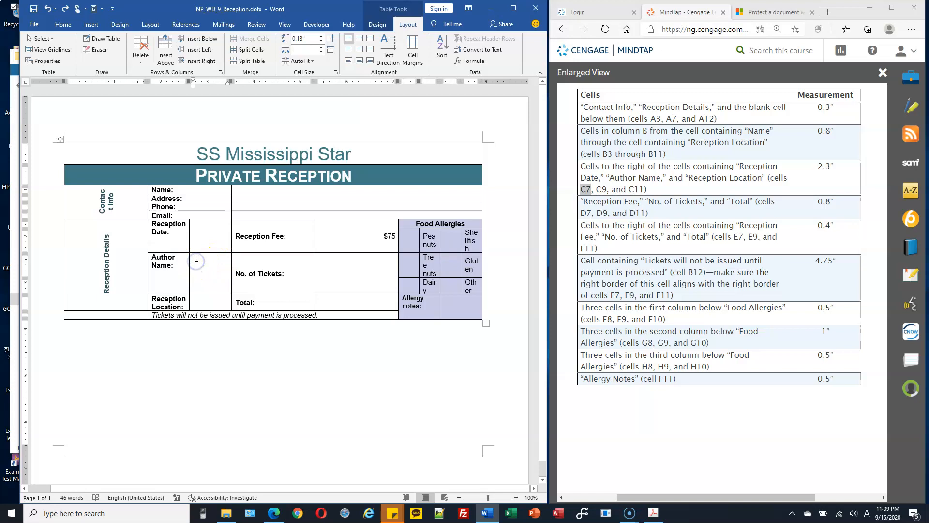
{"action": "double_click", "coordinate": [193, 255]}
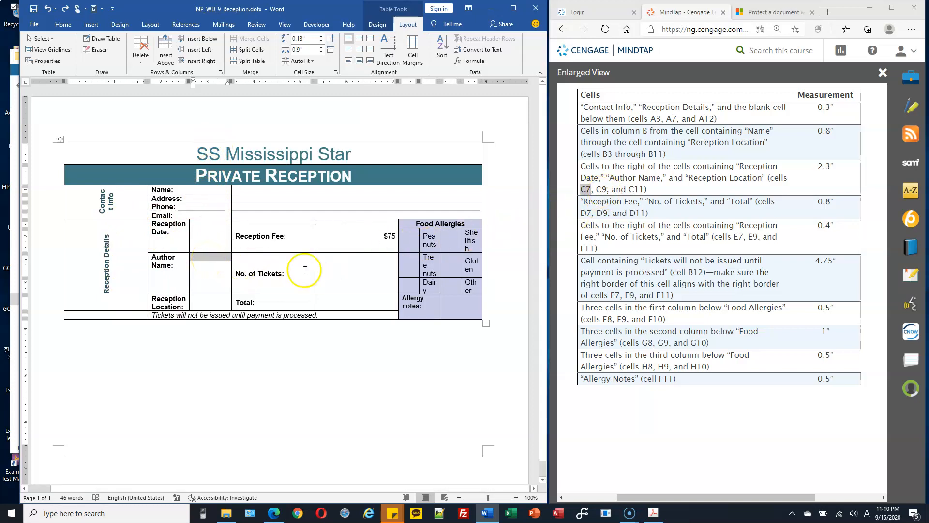
Inspect the Dairy row and the blank cells beside Reception Location and Reception Date, toggling the table gridlines view.
{"action": "left_click", "coordinate": [409, 288]}
{"action": "left_click_drag", "start_coordinate": [410, 288], "coordinate": [472, 287]}
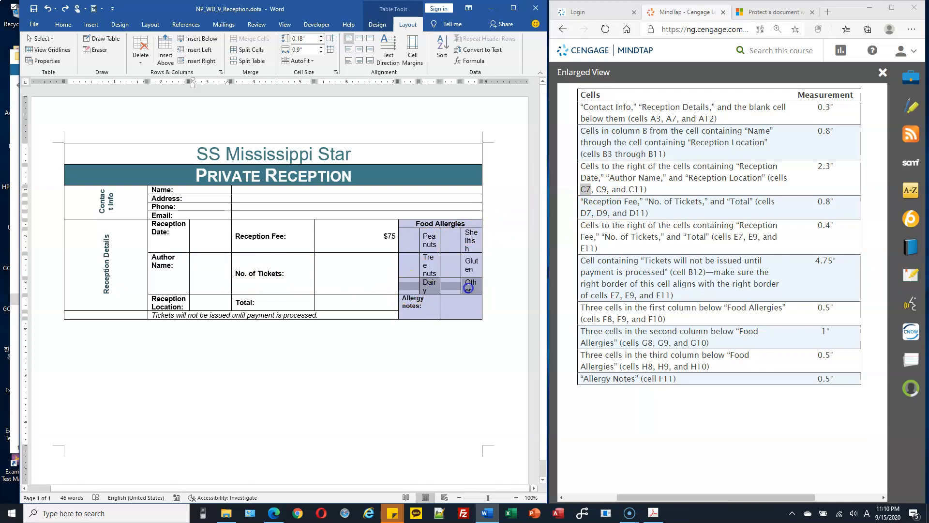
{"action": "left_click", "coordinate": [201, 305]}
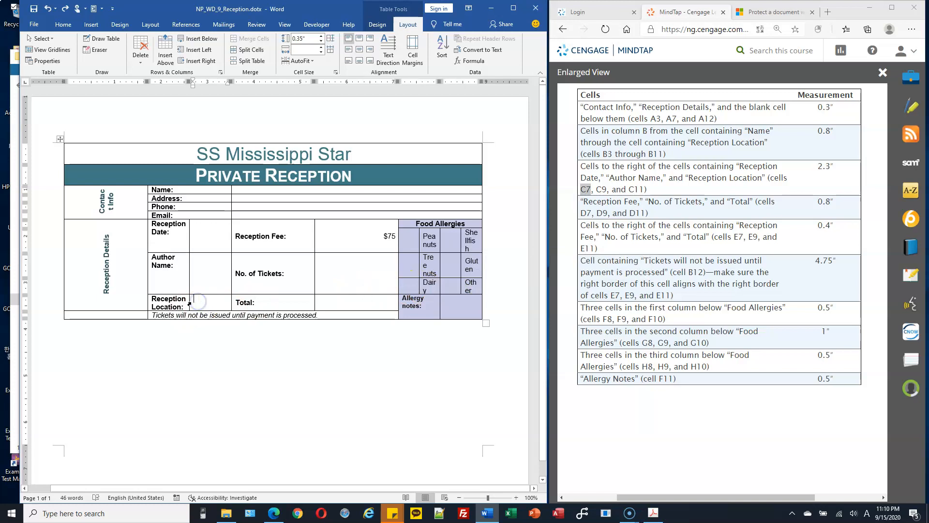
{"action": "left_click", "coordinate": [190, 303]}
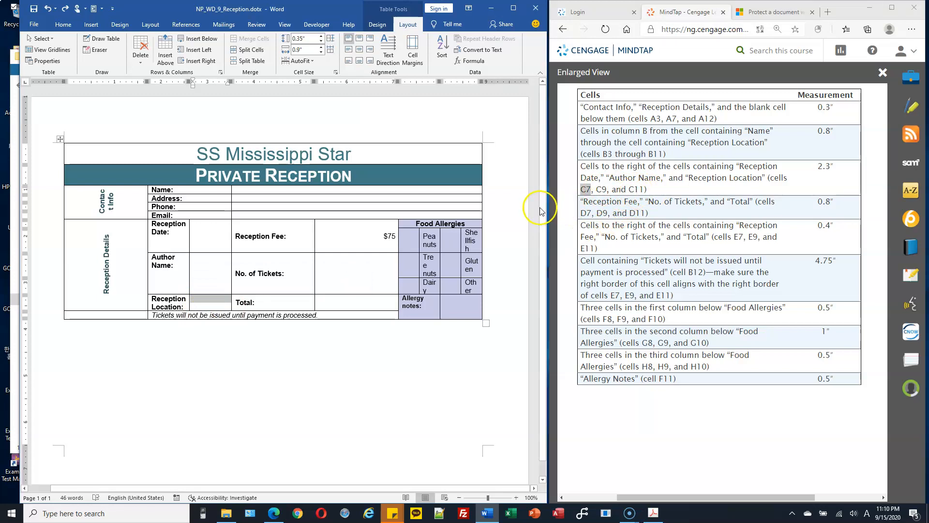
{"action": "left_click", "coordinate": [209, 234]}
{"action": "double_click", "coordinate": [200, 236]}
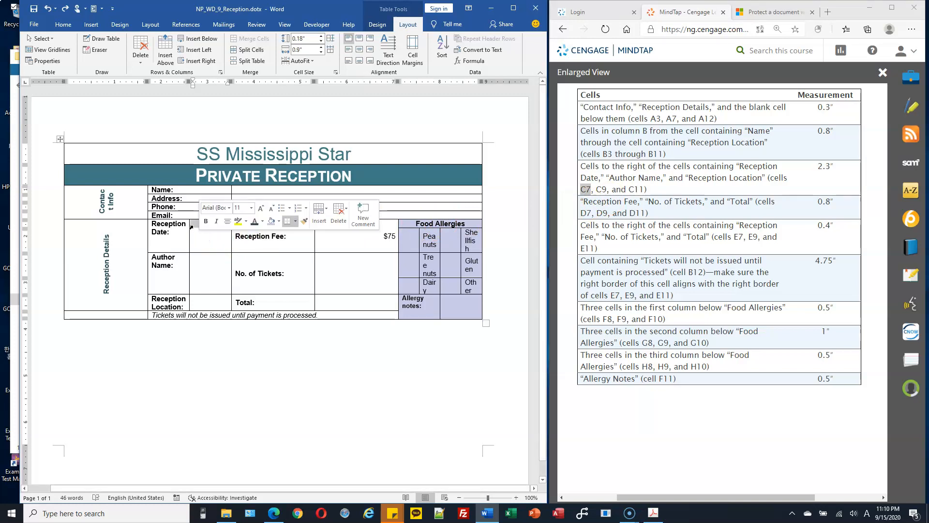
{"action": "left_click", "coordinate": [48, 51]}
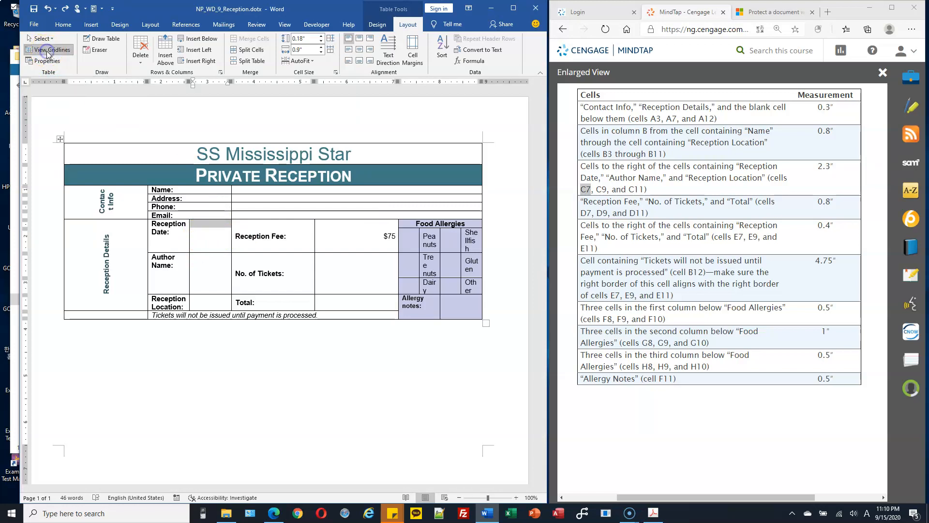
{"action": "left_click", "coordinate": [218, 233]}
{"action": "left_click", "coordinate": [290, 238]}
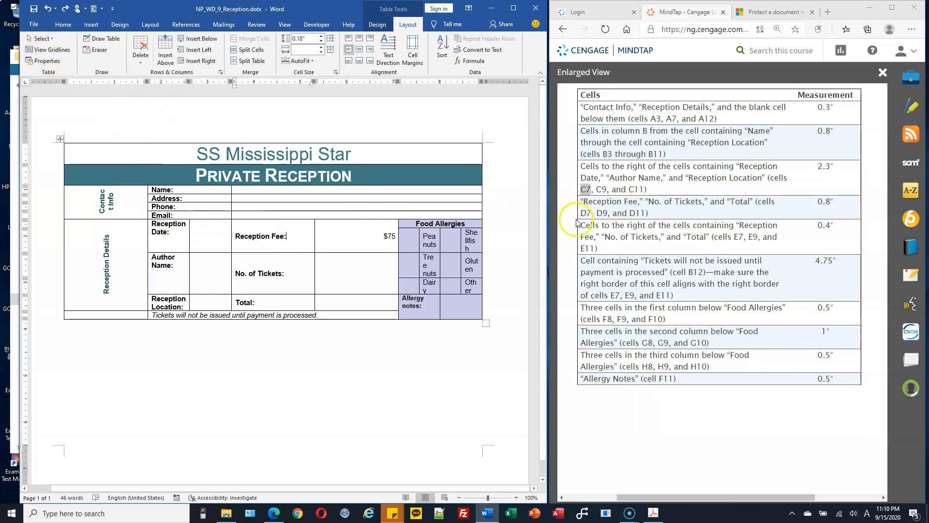
Leave the enlarged measurements figure and place NP_WD_9_ReceptionTest.pdf in Adobe Acrobat beside the Word document for reference.
{"action": "left_click", "coordinate": [723, 221]}
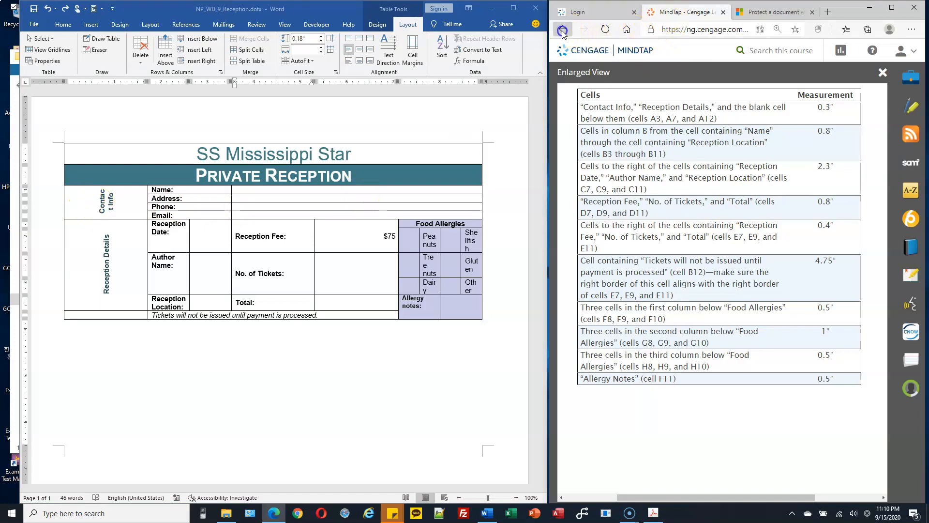
{"action": "key", "text": "Escape"}
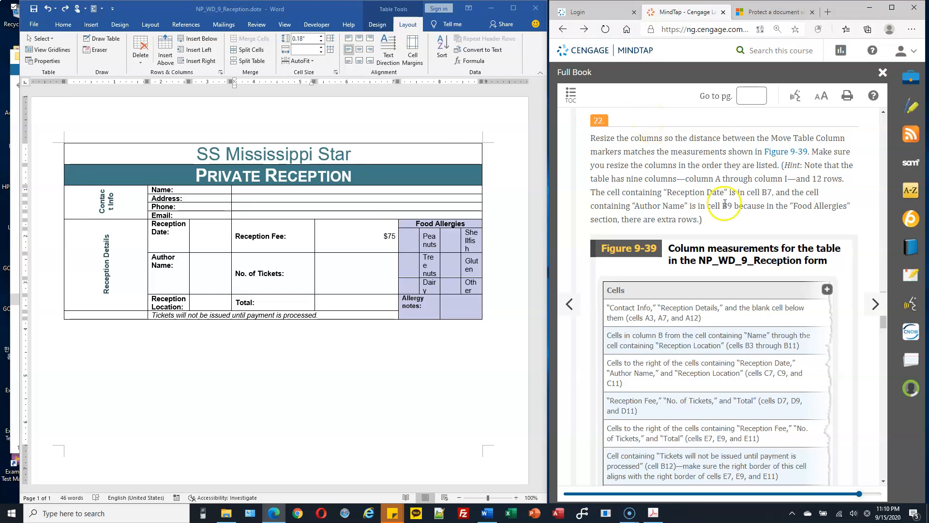
{"action": "left_click", "coordinate": [653, 513]}
{"action": "left_click_drag", "start_coordinate": [377, 19], "coordinate": [789, 24]}
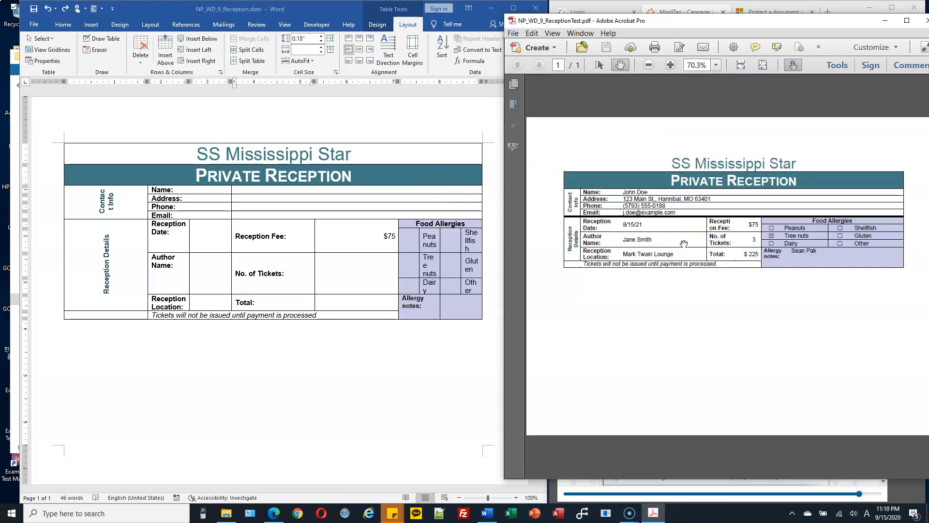
In Word, narrow the Contact Info and Reception Details column to about 0.5 inch and the Reception Date label column to about 1 inch.
{"action": "left_click", "coordinate": [202, 221]}
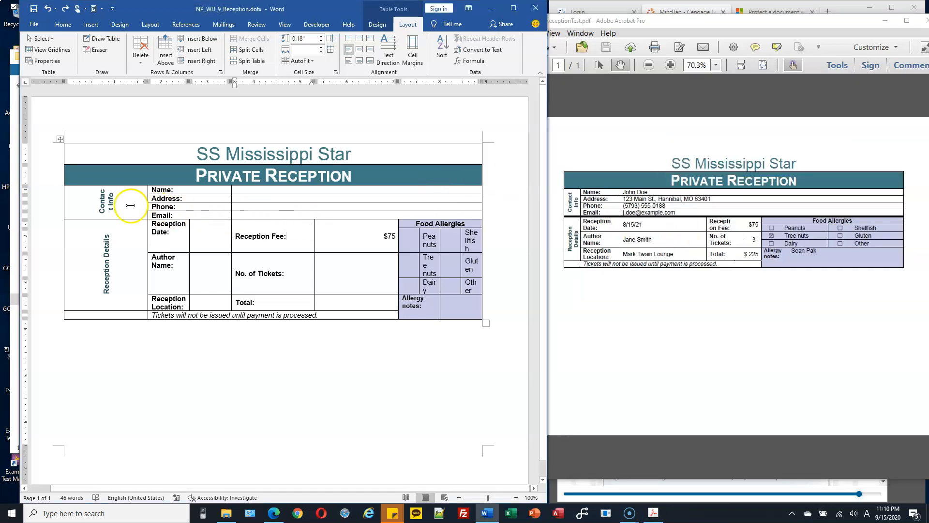
{"action": "left_click_drag", "start_coordinate": [147, 201], "coordinate": [87, 207]}
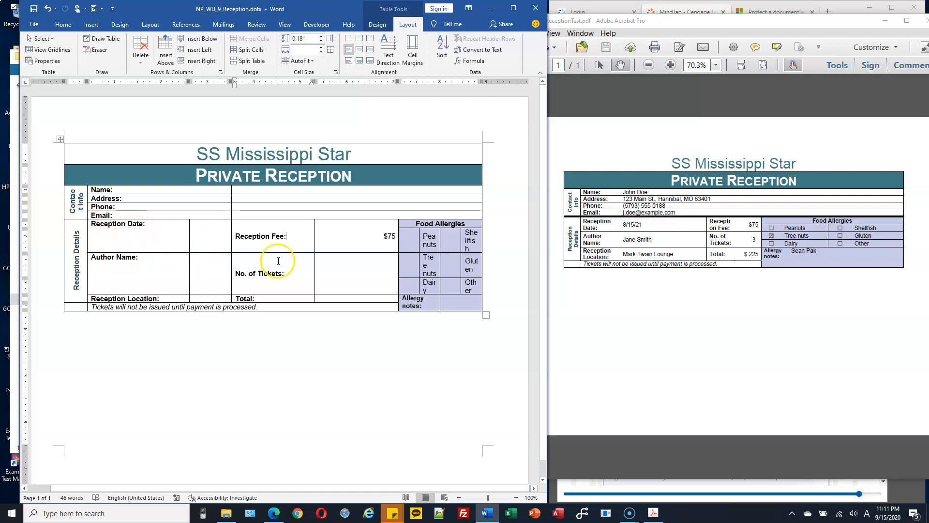
{"action": "left_click_drag", "start_coordinate": [189, 247], "coordinate": [133, 246]}
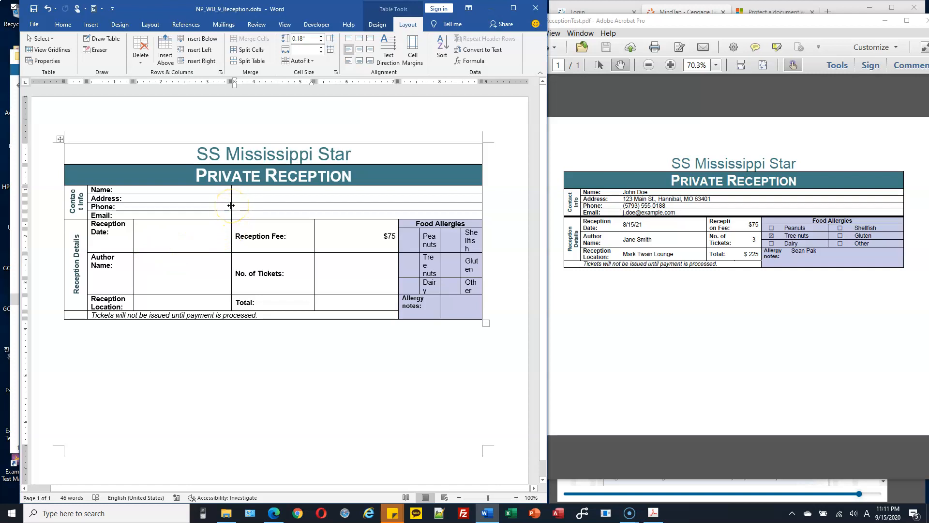
Widen the blank Reception Date column slightly, and narrow the Reception Fee label column to about 0.8 inch and its value column to about 0.63 inch.
{"action": "mouse_move", "coordinate": [231, 206]}
{"action": "left_mouse_down"}
{"action": "mouse_move", "coordinate": [208, 207]}
{"action": "mouse_move", "coordinate": [243, 212]}
{"action": "left_mouse_up"}
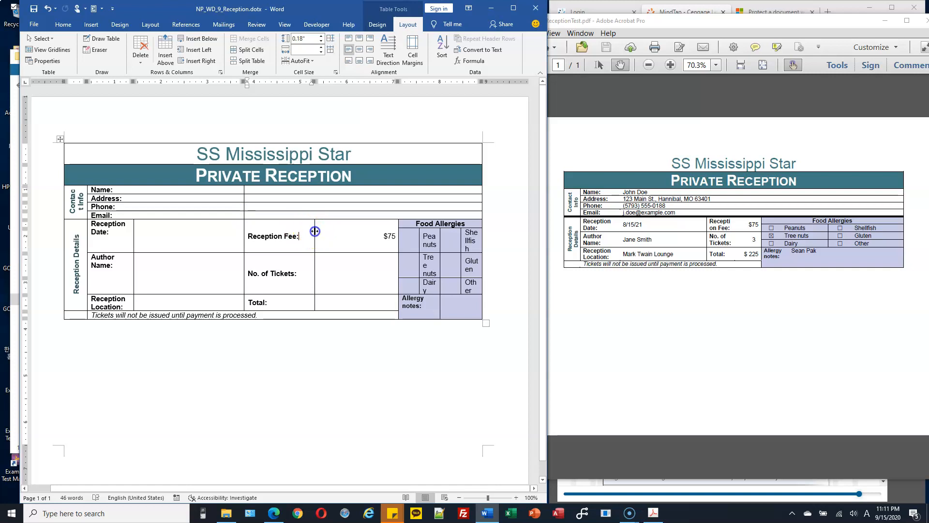
{"action": "left_click_drag", "start_coordinate": [315, 231], "coordinate": [308, 231]}
{"action": "left_click", "coordinate": [397, 235]}
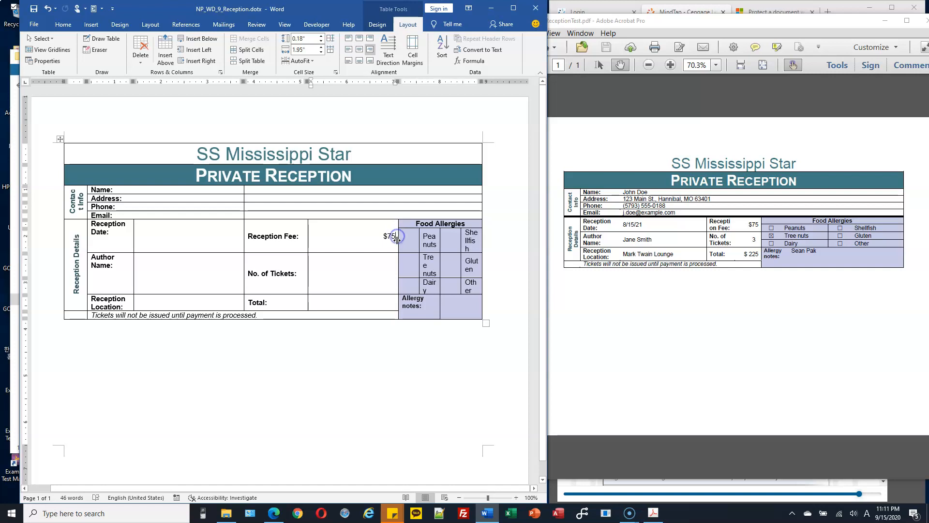
{"action": "left_click_drag", "start_coordinate": [398, 242], "coordinate": [309, 239]}
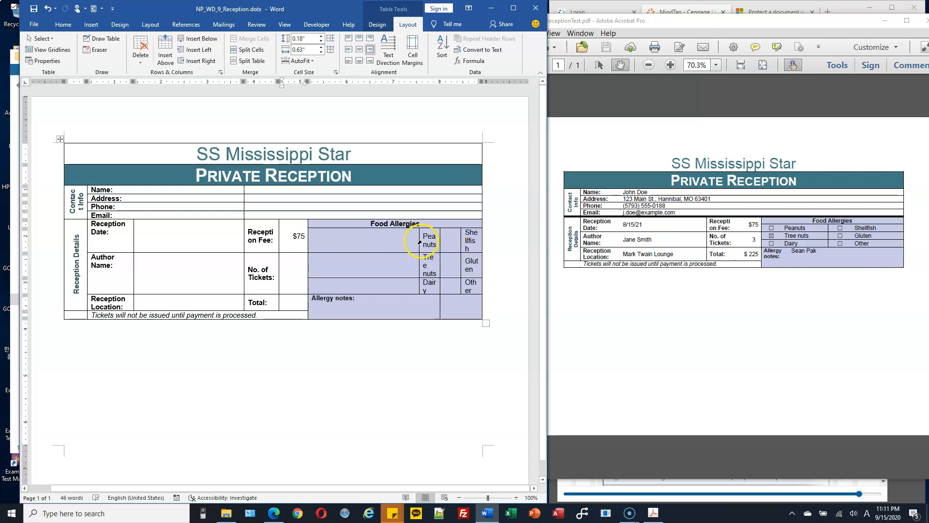
Resize the columns under Food Allergies, keeping the blank cells narrow and fitting each allergy name on one line.
{"action": "left_click_drag", "start_coordinate": [418, 241], "coordinate": [334, 252]}
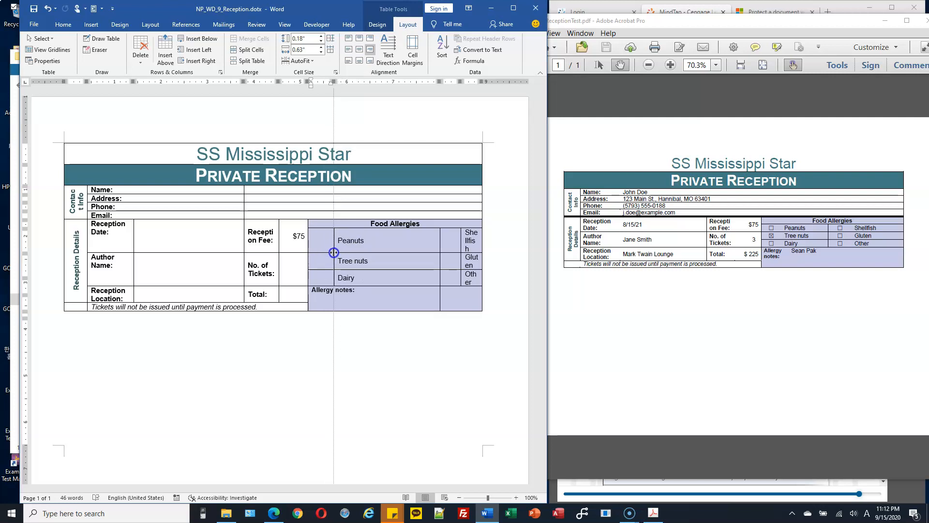
{"action": "left_click_drag", "start_coordinate": [334, 252], "coordinate": [334, 252]}
{"action": "left_click_drag", "start_coordinate": [440, 246], "coordinate": [389, 250]}
{"action": "left_click_drag", "start_coordinate": [460, 248], "coordinate": [423, 247]}
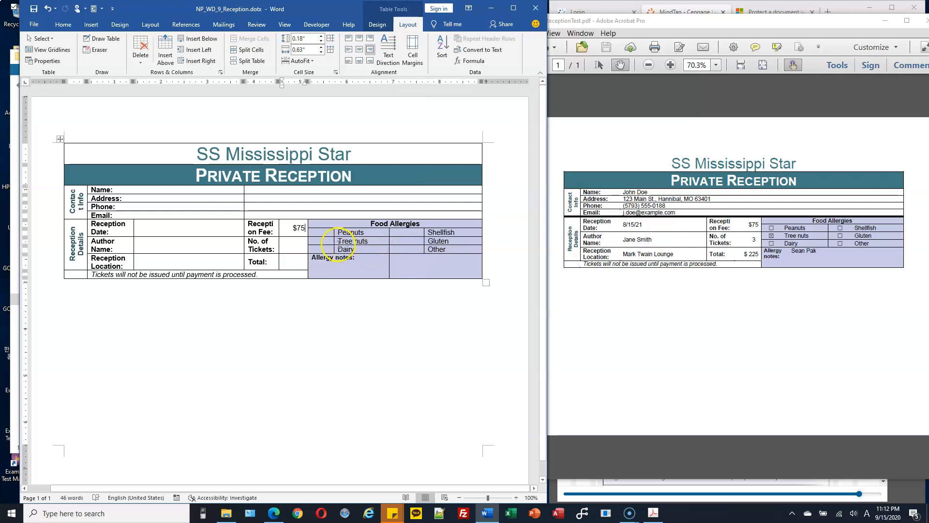
{"action": "left_click_drag", "start_coordinate": [334, 244], "coordinate": [337, 243]}
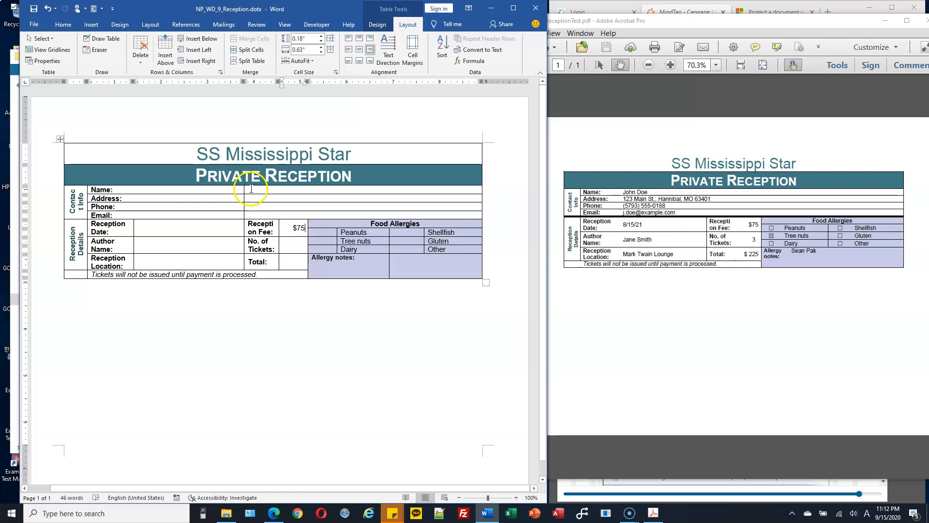
Narrow only the Name, Address, Phone and Email label cells to about 1 inch, aligning them with the Reception Date label column.
{"action": "left_click_drag", "start_coordinate": [232, 189], "coordinate": [232, 216]}
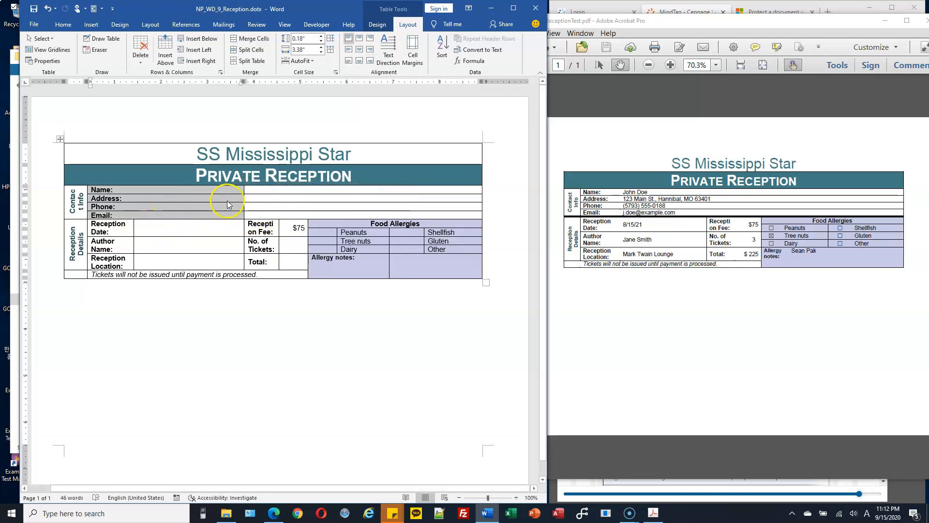
{"action": "left_click_drag", "start_coordinate": [244, 196], "coordinate": [189, 200]}
{"action": "left_click_drag", "start_coordinate": [185, 200], "coordinate": [134, 203]}
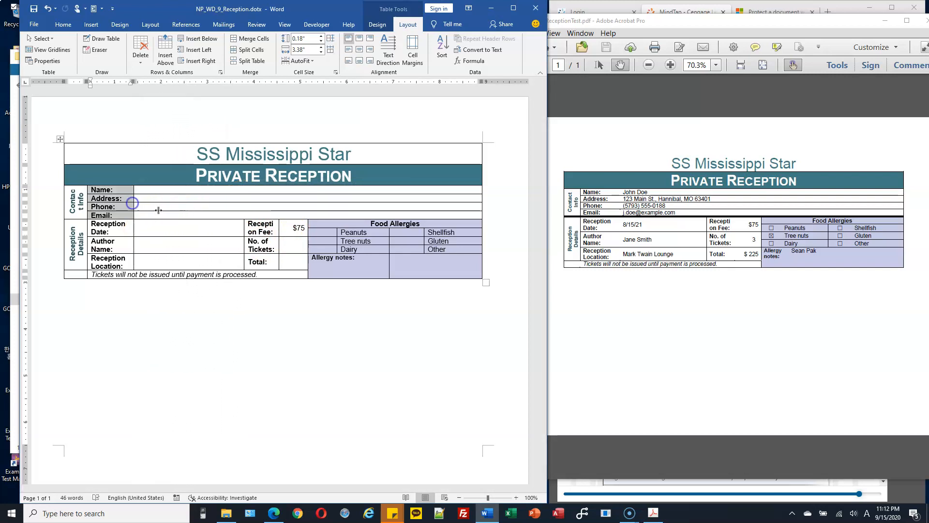
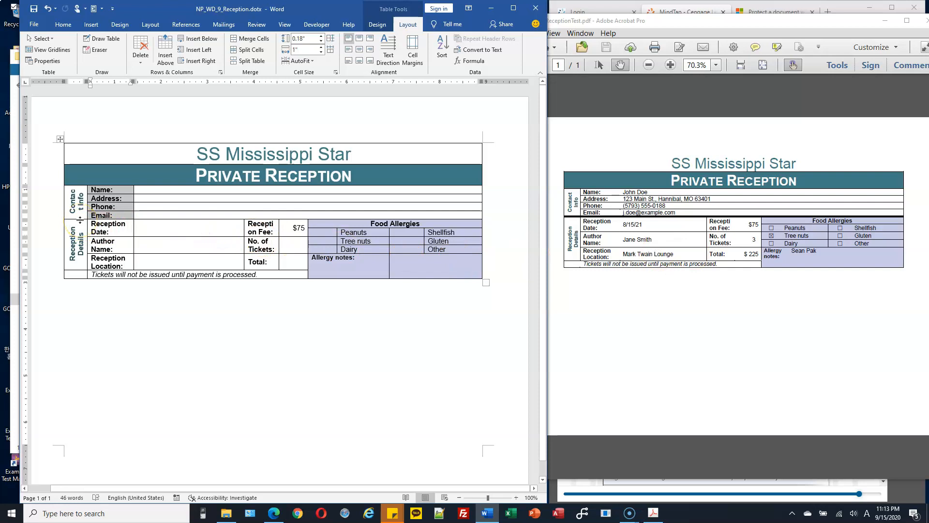
{"action": "left_click_drag", "start_coordinate": [80, 220], "coordinate": [79, 218]}
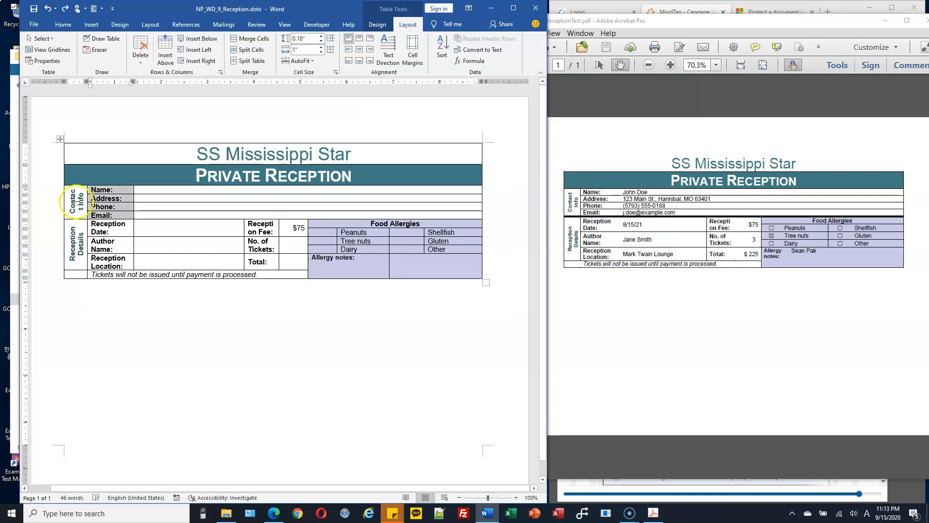
{"action": "left_click", "coordinate": [76, 201]}
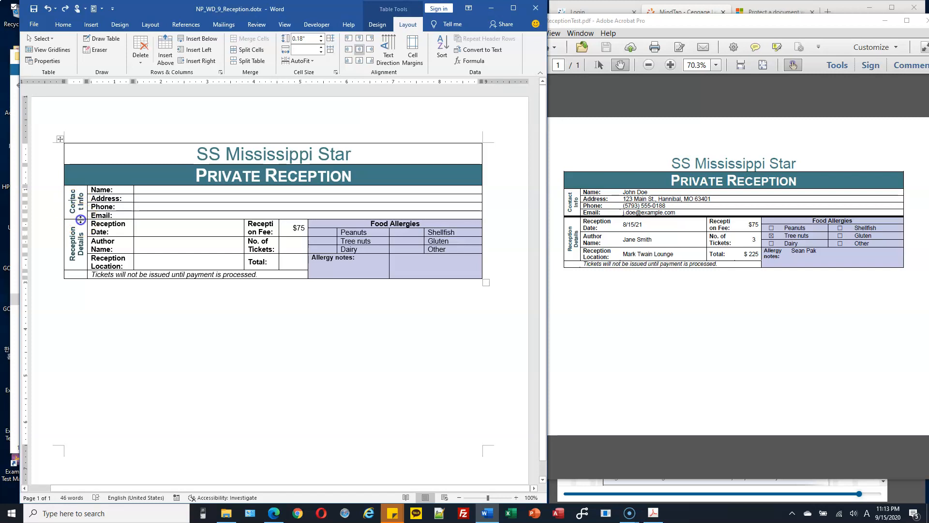
{"action": "left_click_drag", "start_coordinate": [81, 220], "coordinate": [81, 220]}
{"action": "left_click", "coordinate": [125, 202]}
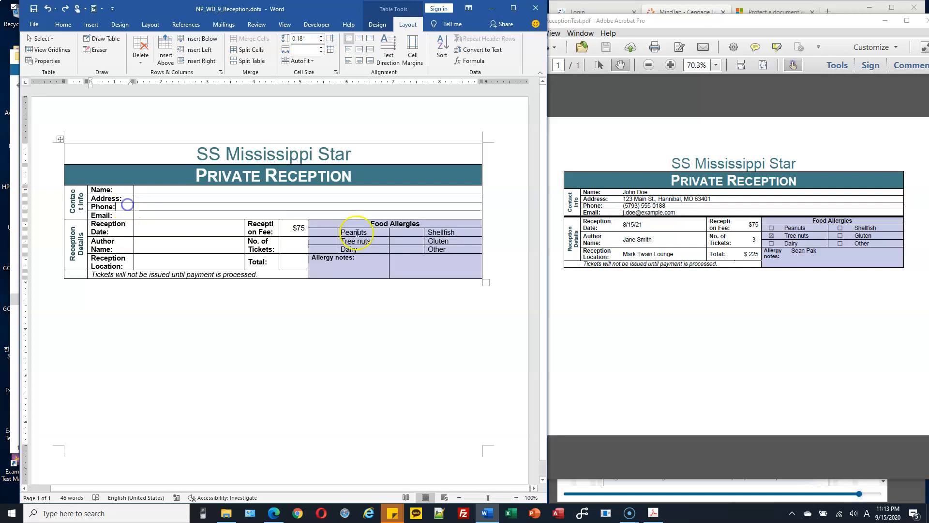
Switch to the MindTap textbook in the browser and read the border instructions starting at step 23.
{"action": "left_click", "coordinate": [689, 13]}
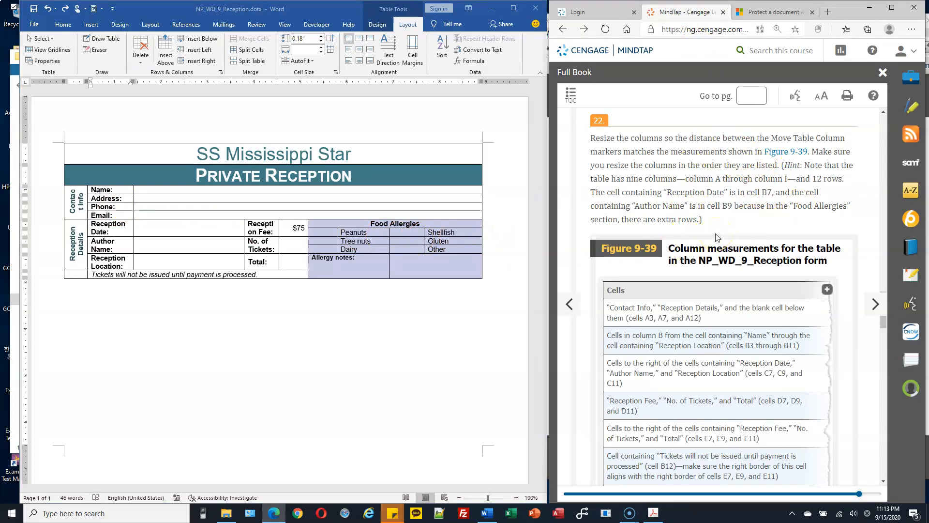
{"action": "scroll", "coordinate": [717, 237], "scroll_direction": "down", "scroll_amount": 8}
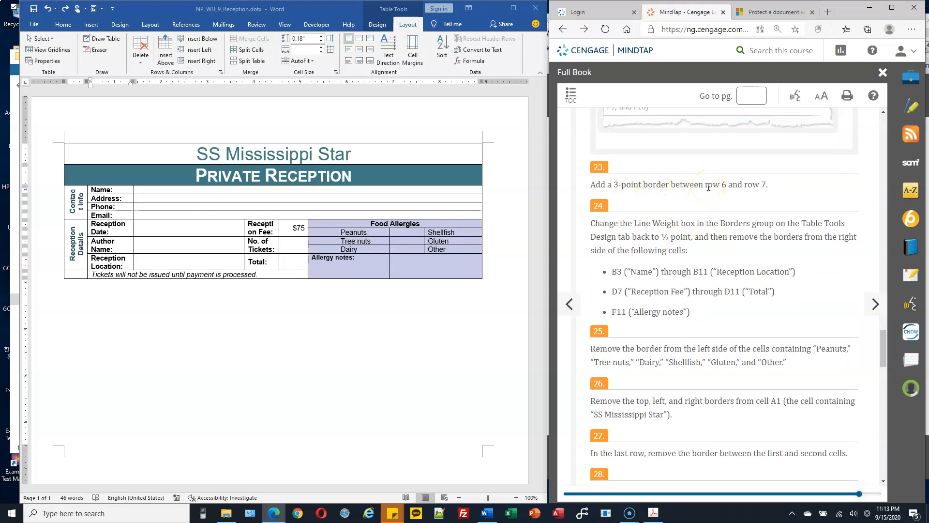
Back in Word, paint a 3 pt border across the full table width between row 6 (Email) and row 7 (Reception Date).
{"action": "left_click", "coordinate": [307, 153]}
{"action": "left_click", "coordinate": [246, 188]}
{"action": "left_click", "coordinate": [245, 190]}
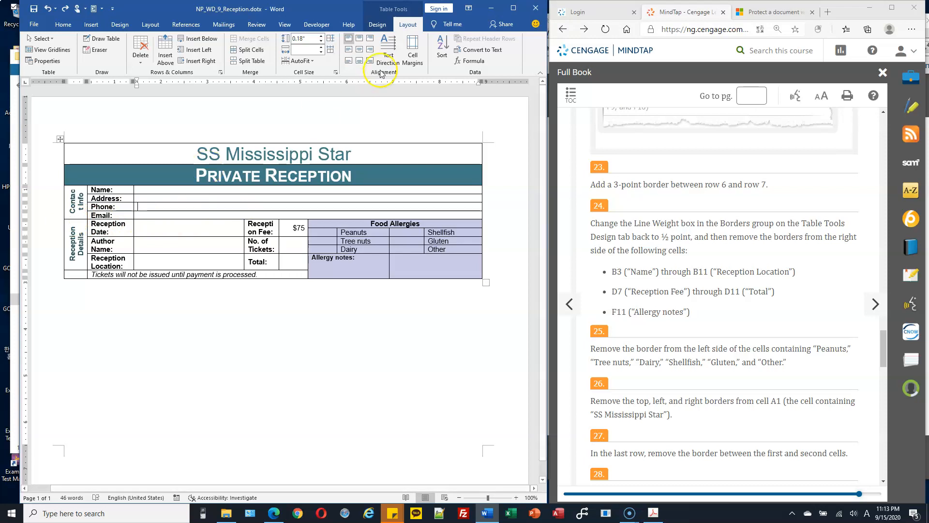
{"action": "left_click", "coordinate": [381, 25]}
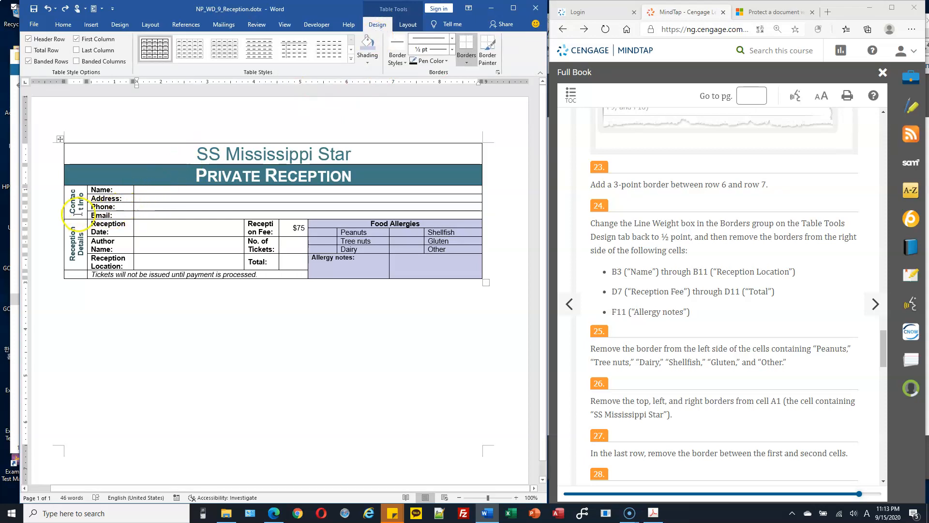
{"action": "left_click", "coordinate": [403, 63]}
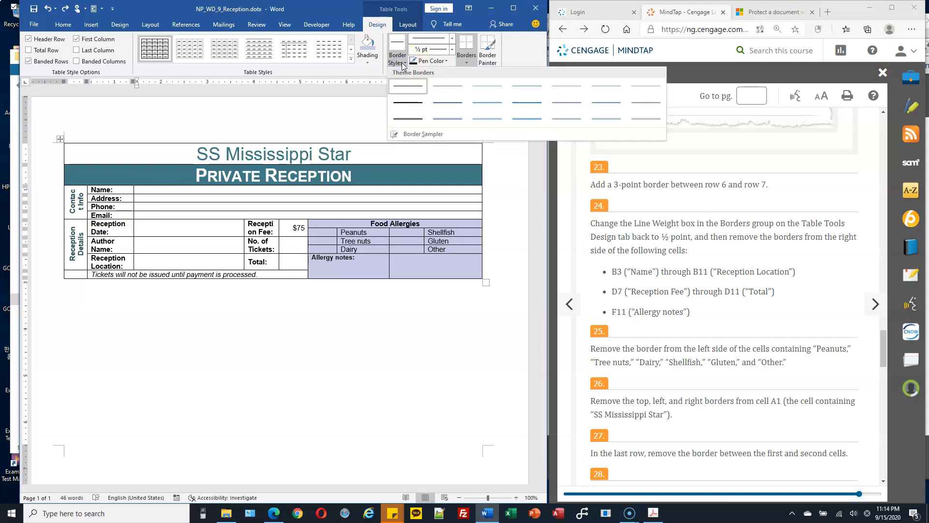
{"action": "left_click", "coordinate": [325, 11]}
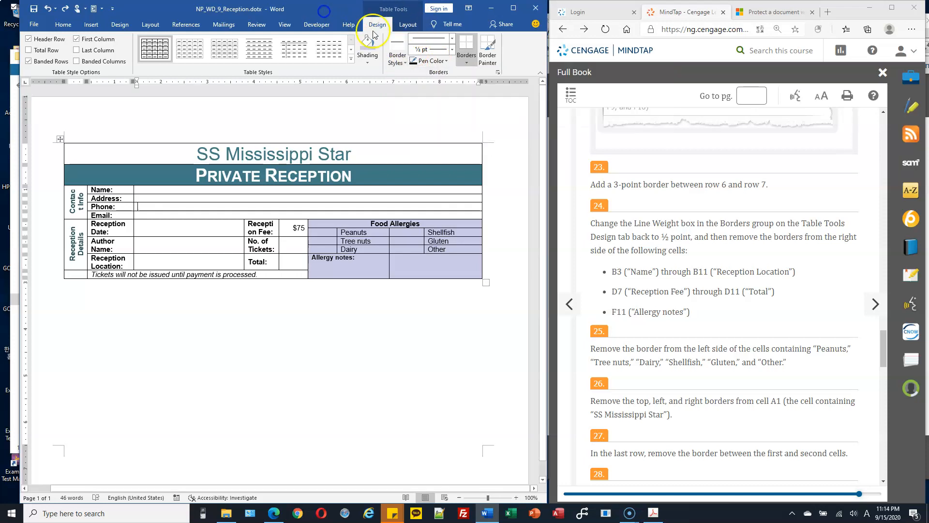
{"action": "left_click", "coordinate": [453, 51]}
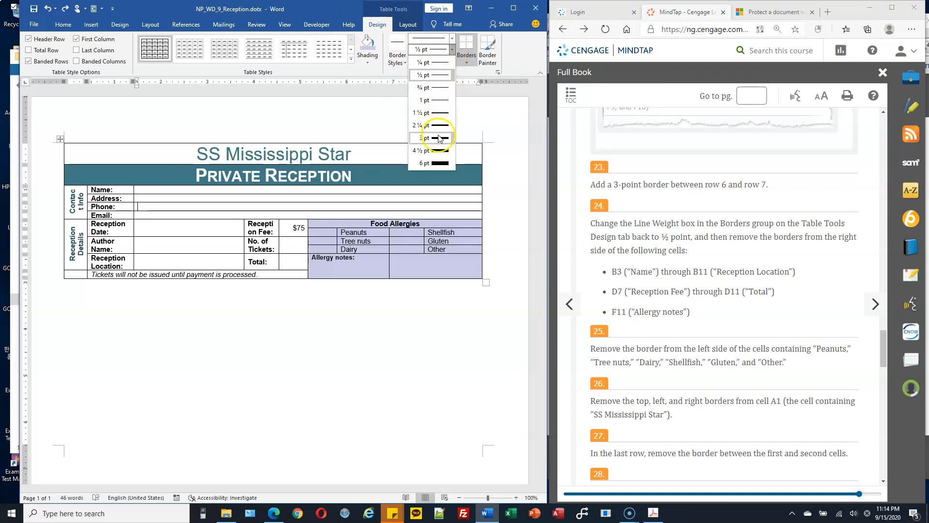
{"action": "left_click", "coordinate": [441, 138]}
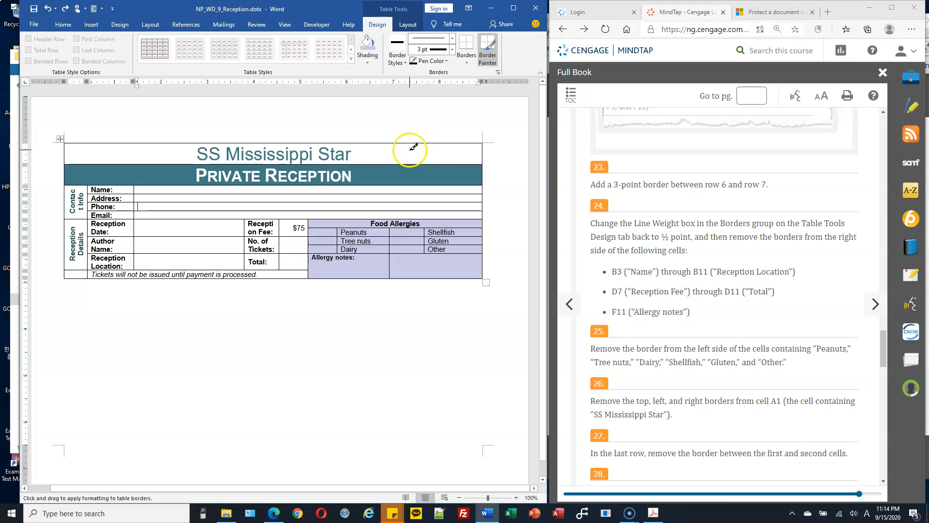
{"action": "left_click", "coordinate": [146, 217]}
{"action": "mouse_move", "coordinate": [146, 218]}
{"action": "left_mouse_down"}
{"action": "mouse_move", "coordinate": [79, 216]}
{"action": "mouse_move", "coordinate": [375, 212]}
{"action": "left_mouse_up"}
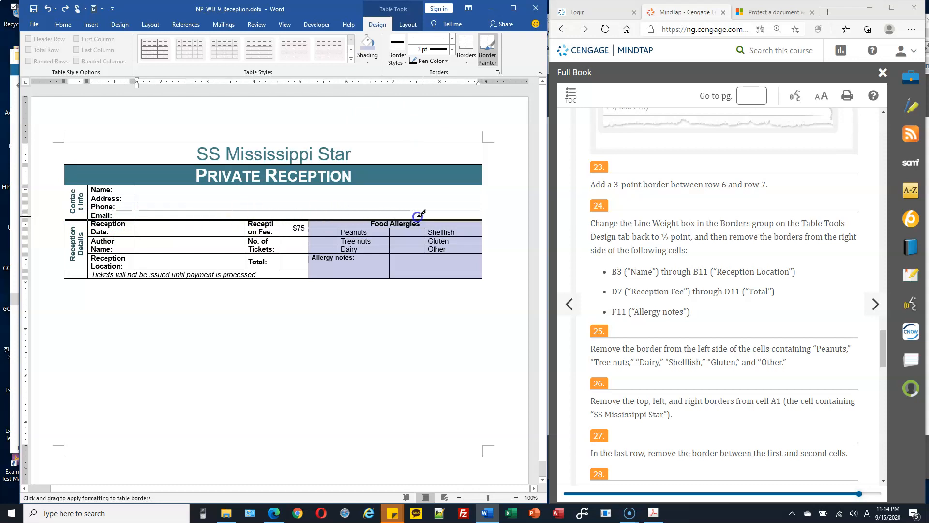
{"action": "left_click_drag", "start_coordinate": [462, 218], "coordinate": [482, 218]}
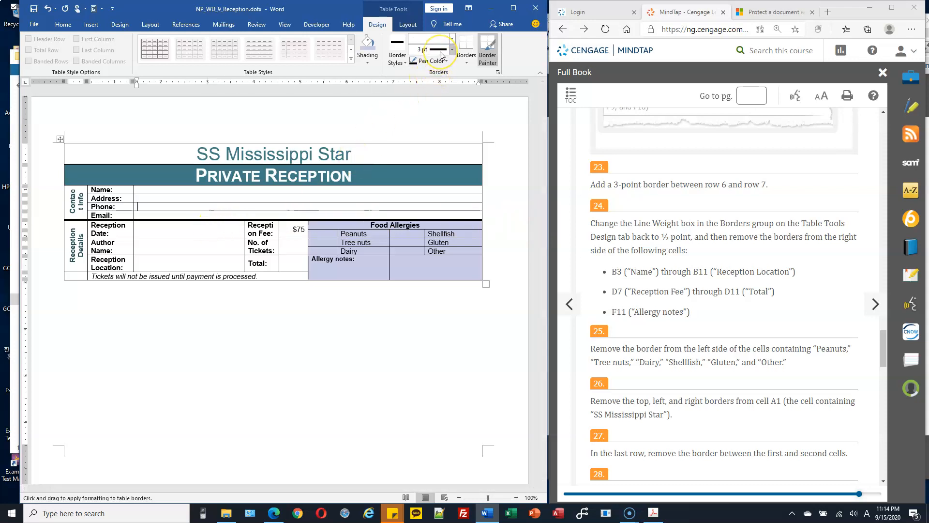
{"action": "key", "text": "Escape"}
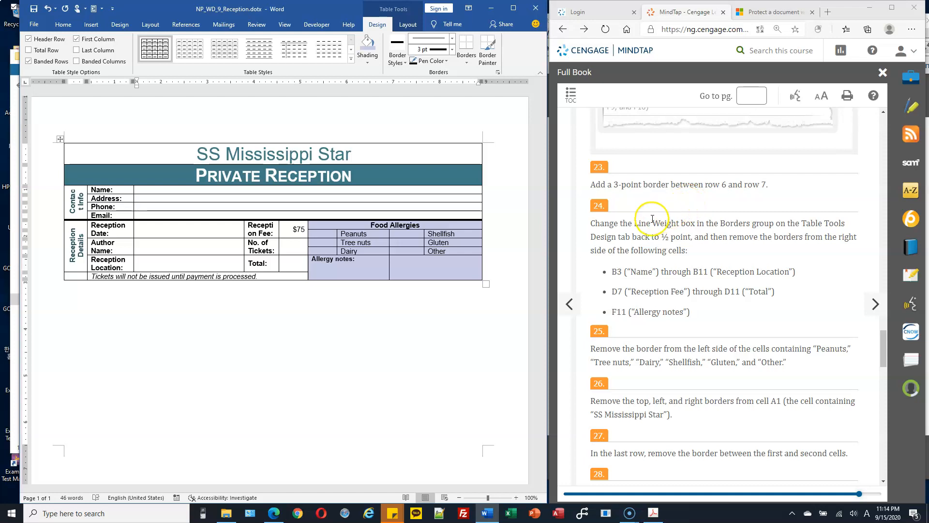
Set the table border line weight back to ½ pt and leave border painting mode.
{"action": "scroll", "coordinate": [653, 223], "scroll_direction": "down", "scroll_amount": 1}
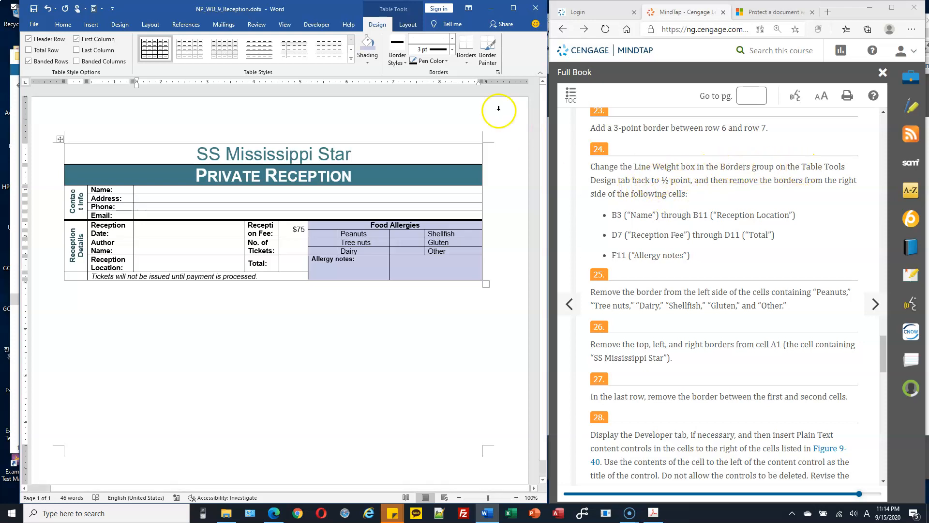
{"action": "left_click", "coordinate": [452, 50]}
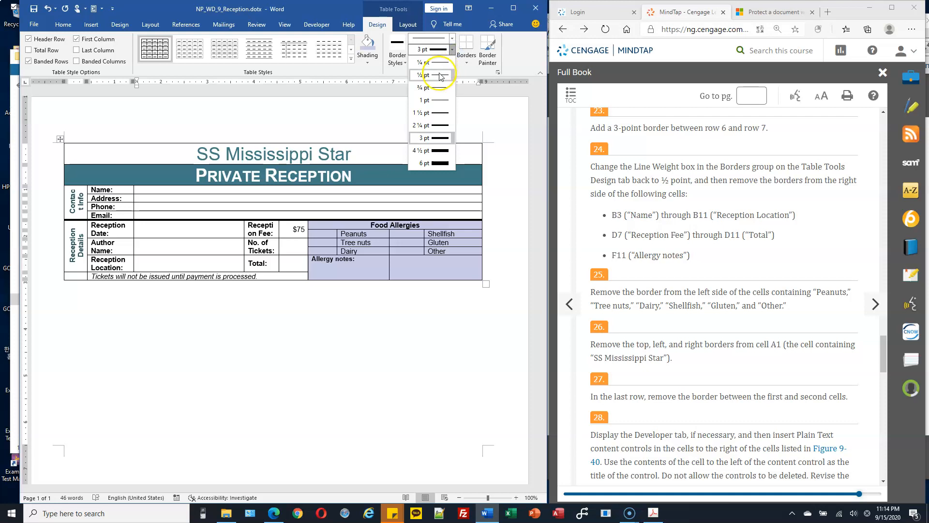
{"action": "left_click", "coordinate": [439, 75]}
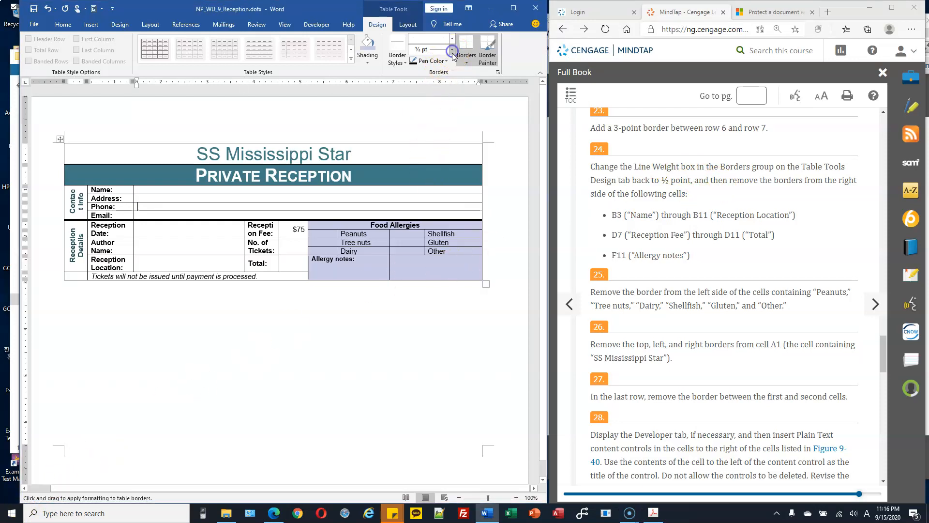
{"action": "key", "text": "Escape"}
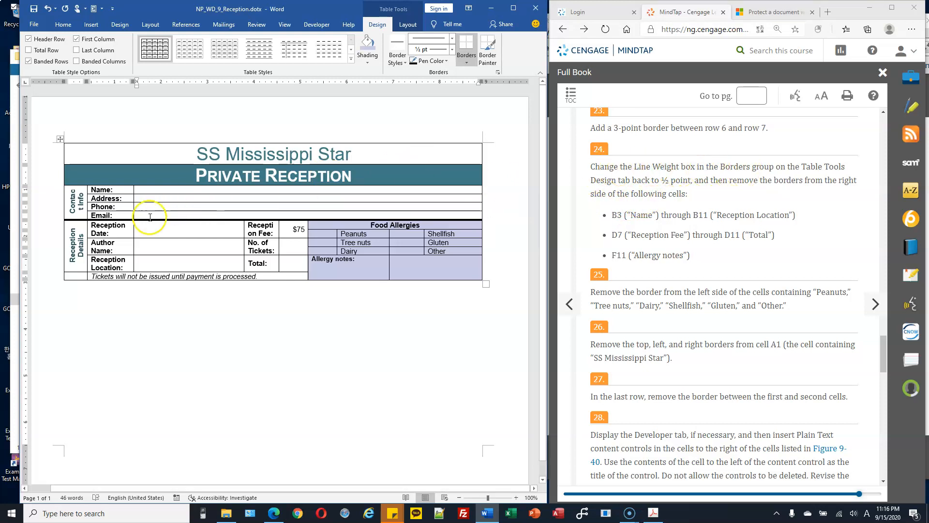
Remove the right border from the label cells Name through Reception Location.
{"action": "left_click_drag", "start_coordinate": [106, 189], "coordinate": [113, 260]}
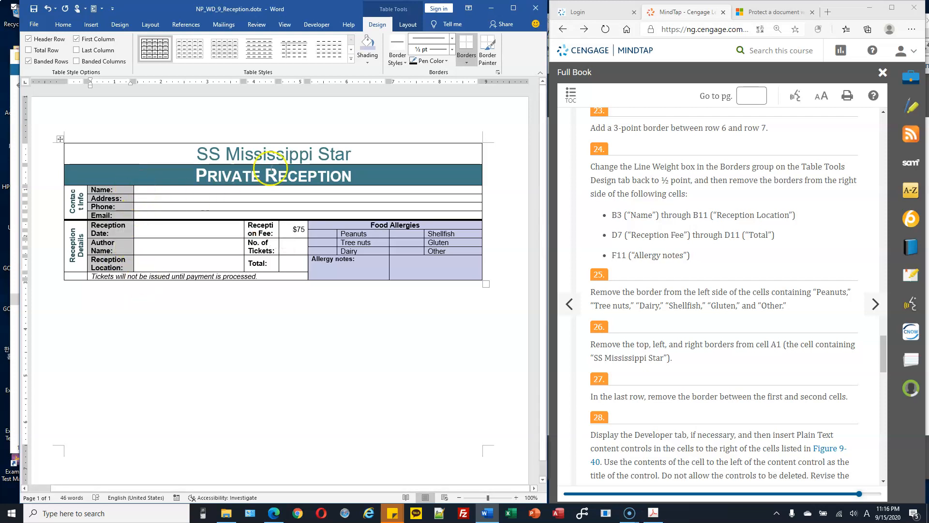
{"action": "left_click", "coordinate": [466, 63]}
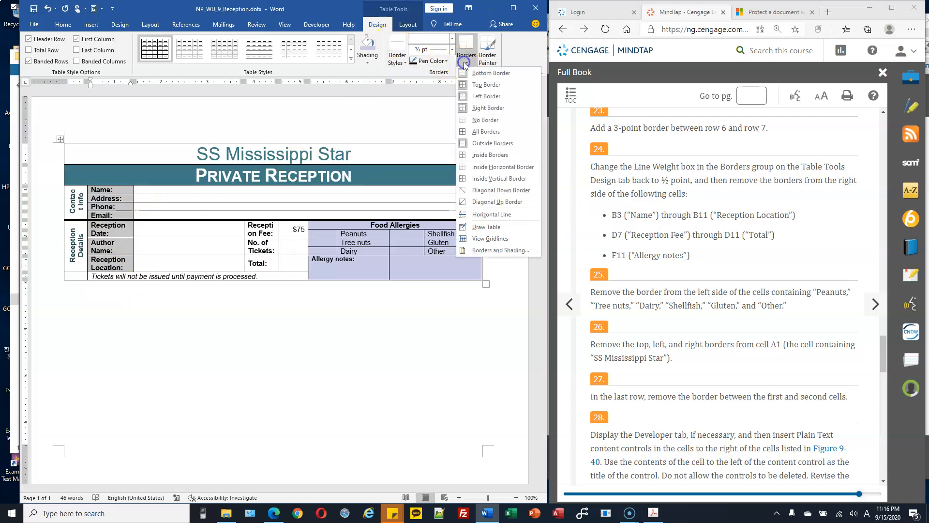
{"action": "left_click", "coordinate": [499, 252]}
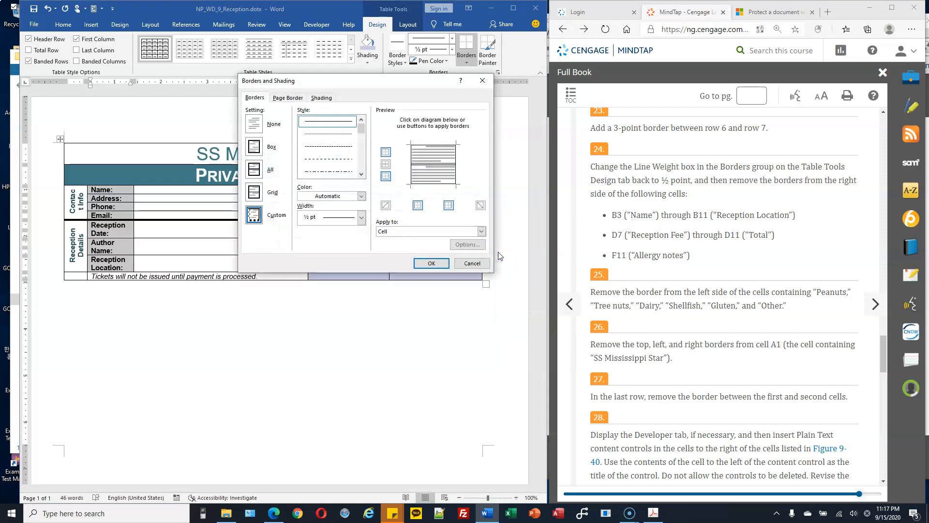
{"action": "left_click", "coordinate": [456, 164]}
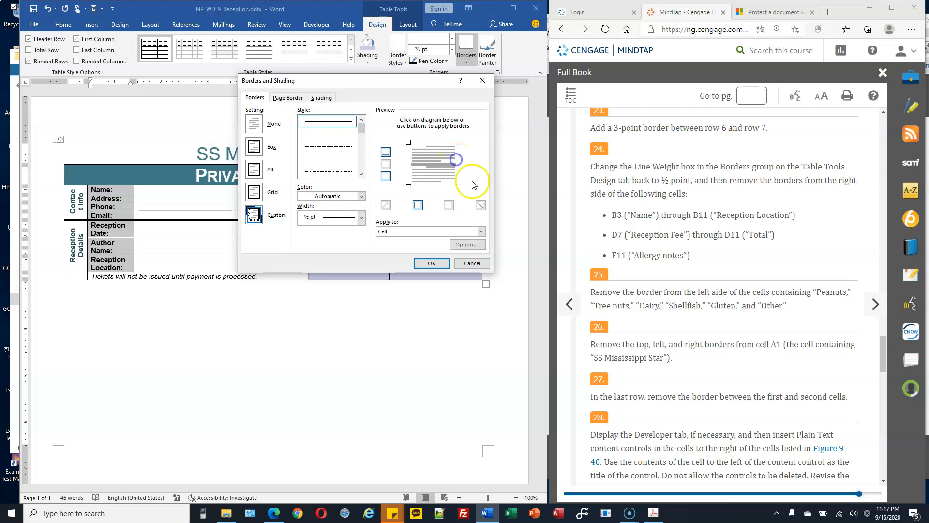
{"action": "left_click", "coordinate": [430, 264]}
{"action": "left_click", "coordinate": [173, 198]}
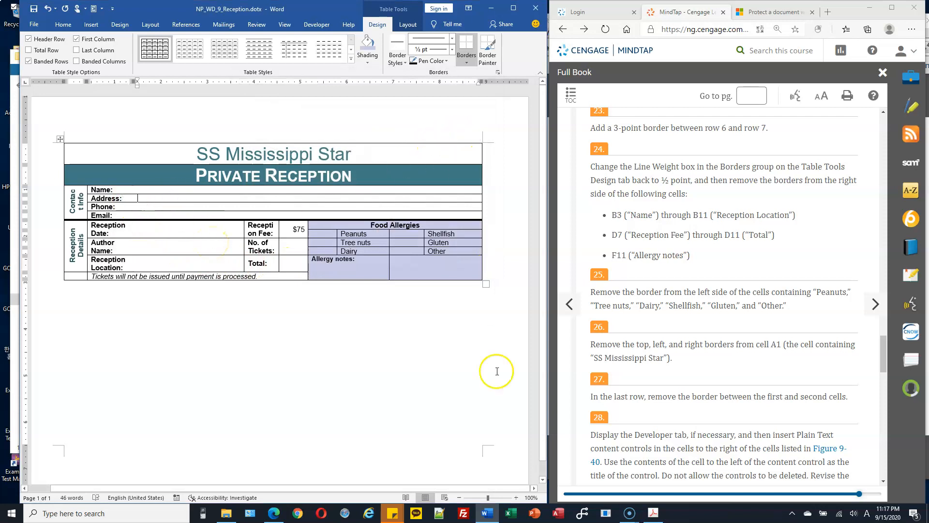
Compare with the sample PDF in Acrobat, and remove the right border of the Allergy notes cell in Word.
{"action": "left_click", "coordinate": [653, 513]}
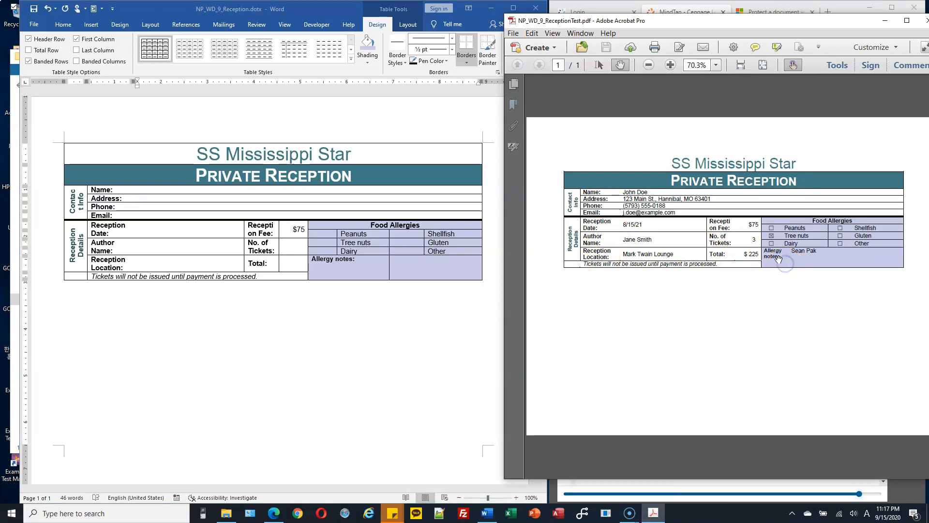
{"action": "left_click", "coordinate": [373, 268]}
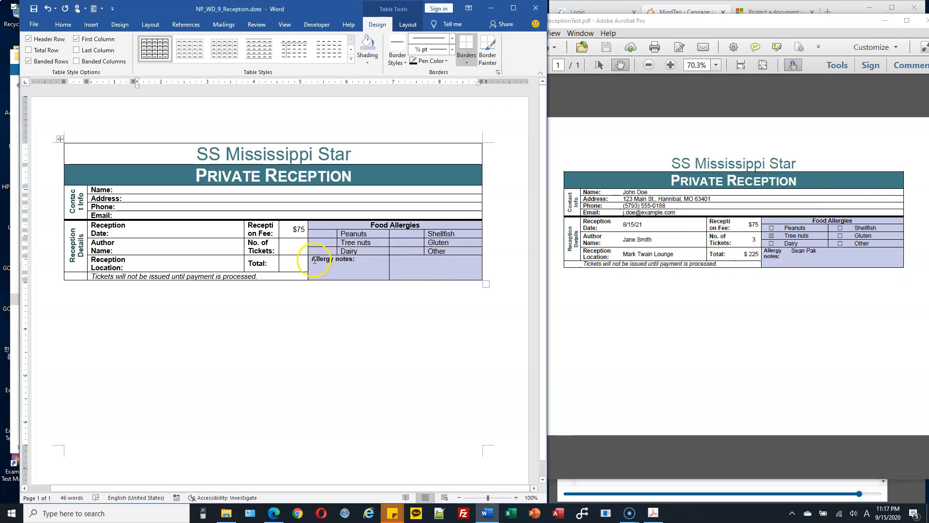
{"action": "left_click_drag", "start_coordinate": [313, 260], "coordinate": [357, 265]}
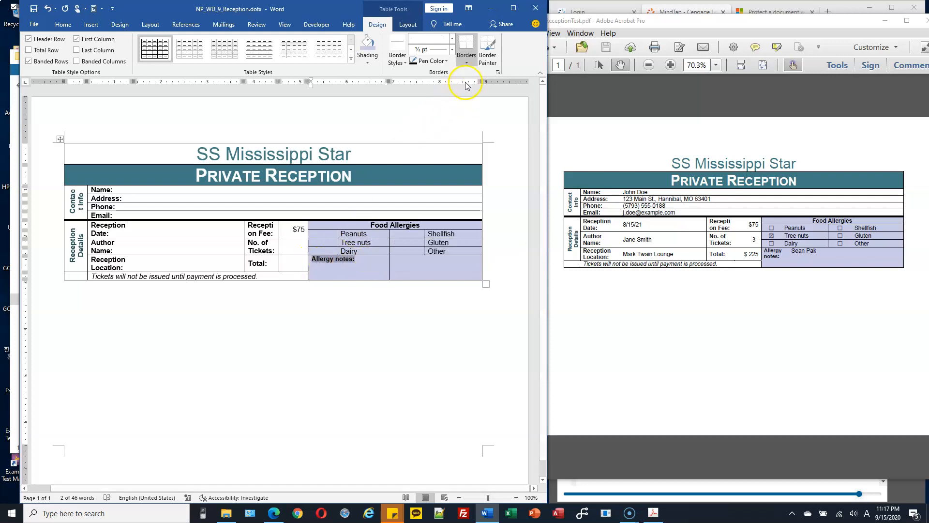
{"action": "left_click", "coordinate": [466, 58]}
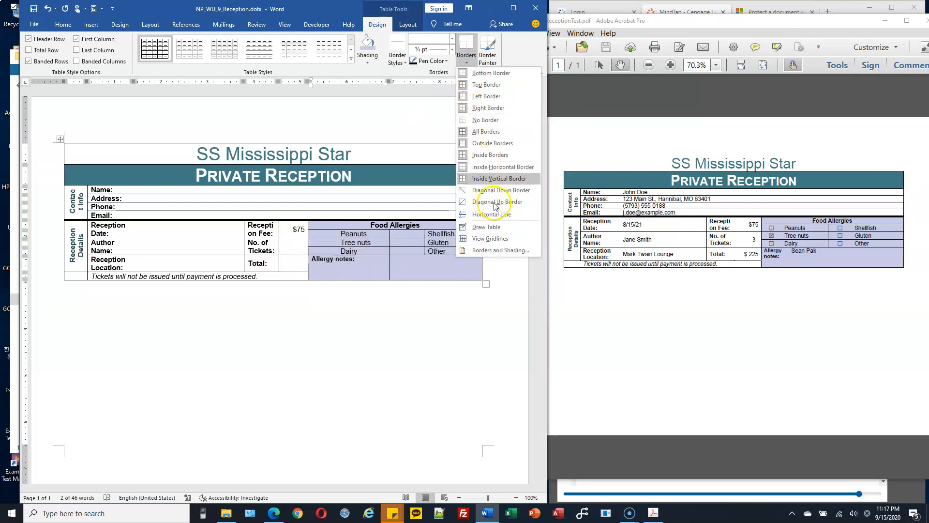
{"action": "left_click", "coordinate": [504, 250]}
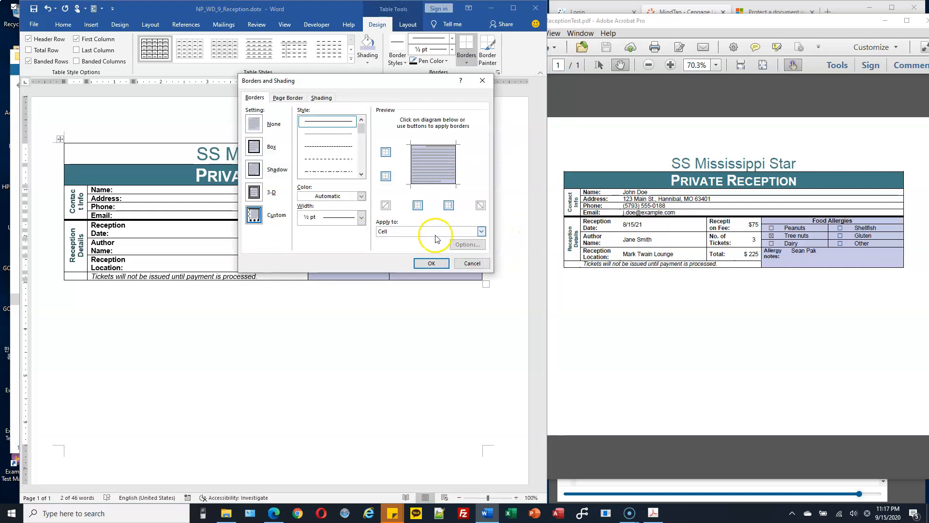
{"action": "left_click", "coordinate": [457, 173]}
{"action": "left_click", "coordinate": [431, 263]}
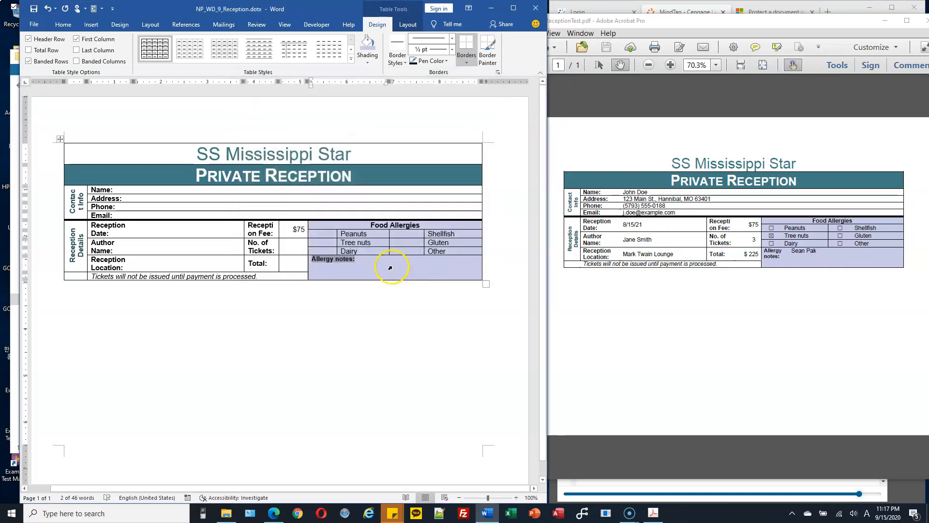
{"action": "left_click", "coordinate": [369, 269]}
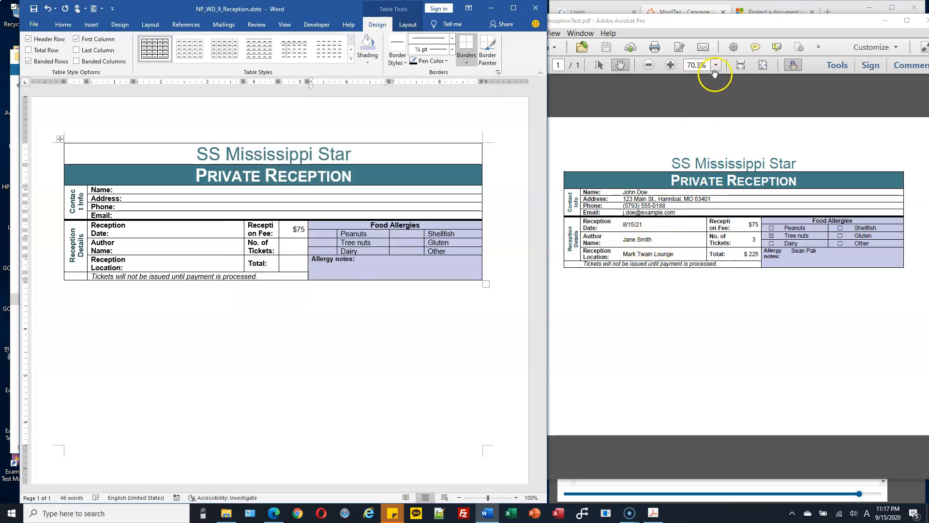
Remove the border between the blank cells and the Peanuts, Tree nuts and Dairy cells, following the sample PDF.
{"action": "left_click", "coordinate": [783, 235]}
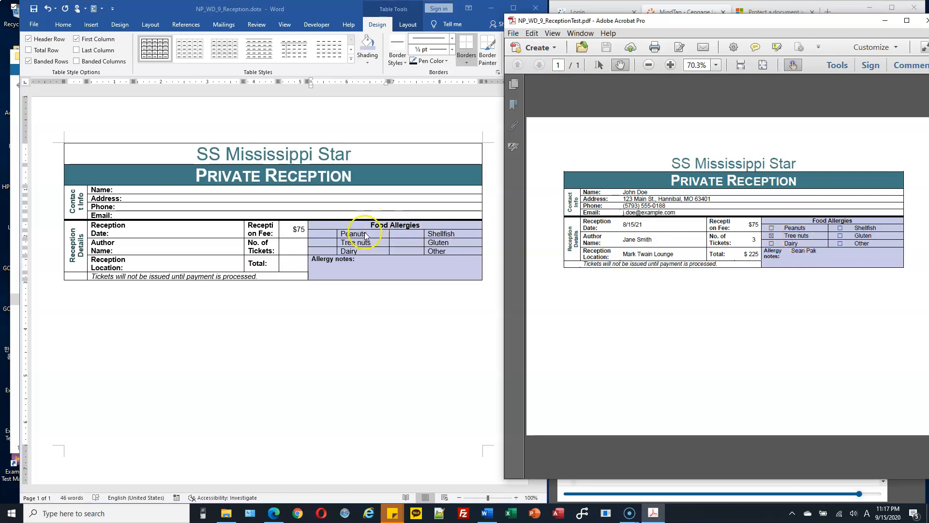
{"action": "left_click", "coordinate": [323, 233]}
{"action": "left_click_drag", "start_coordinate": [323, 241], "coordinate": [324, 248]}
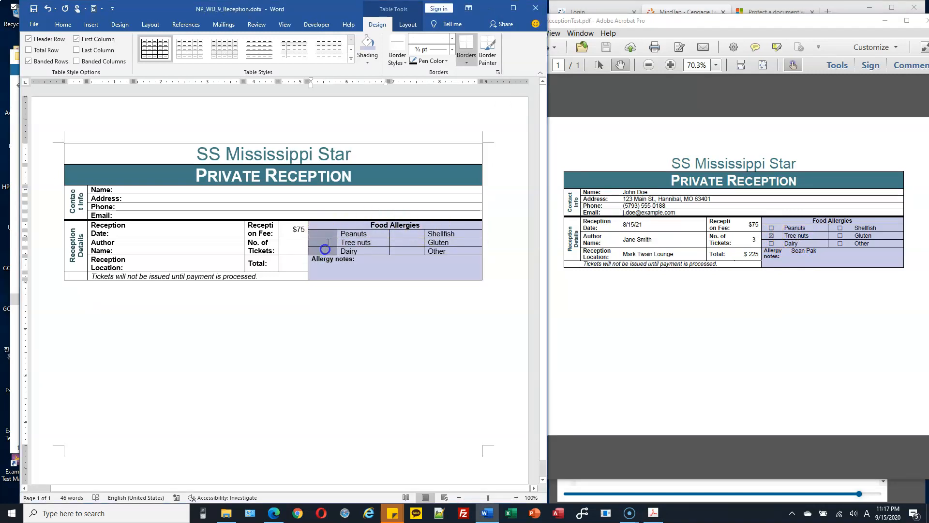
{"action": "left_click", "coordinate": [469, 64]}
{"action": "left_click", "coordinate": [495, 249]}
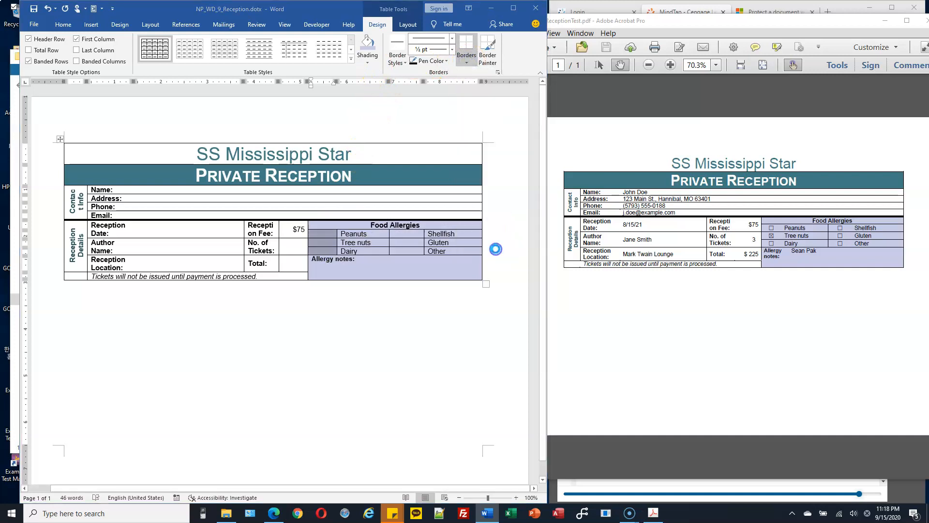
{"action": "left_click", "coordinate": [457, 158]}
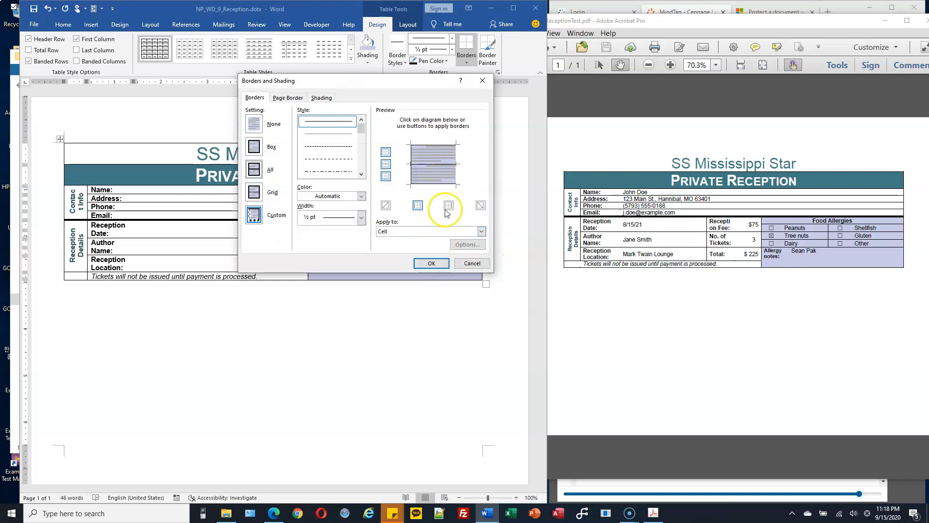
{"action": "left_click", "coordinate": [428, 263]}
Remove the border between the blank cells and the Shellfish, Gluten and Other cells.
{"action": "left_click_drag", "start_coordinate": [413, 233], "coordinate": [413, 251]}
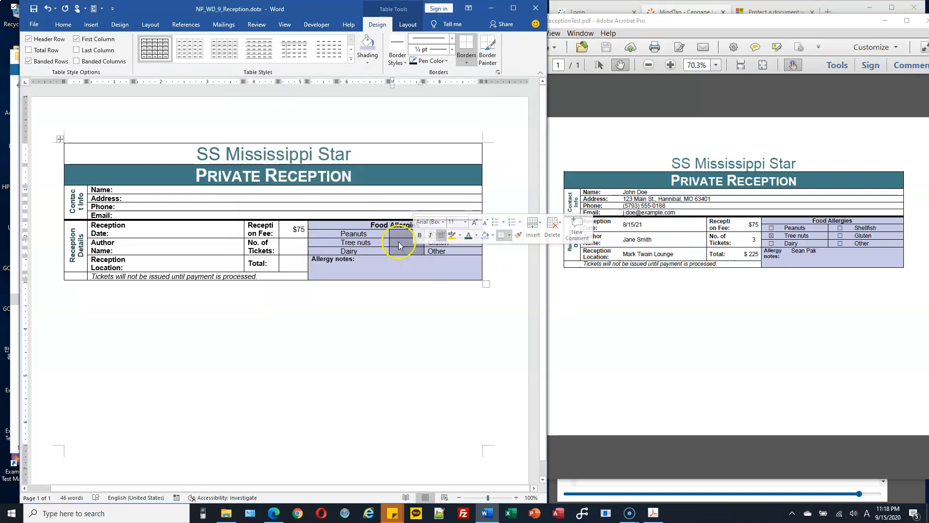
{"action": "left_click", "coordinate": [470, 59]}
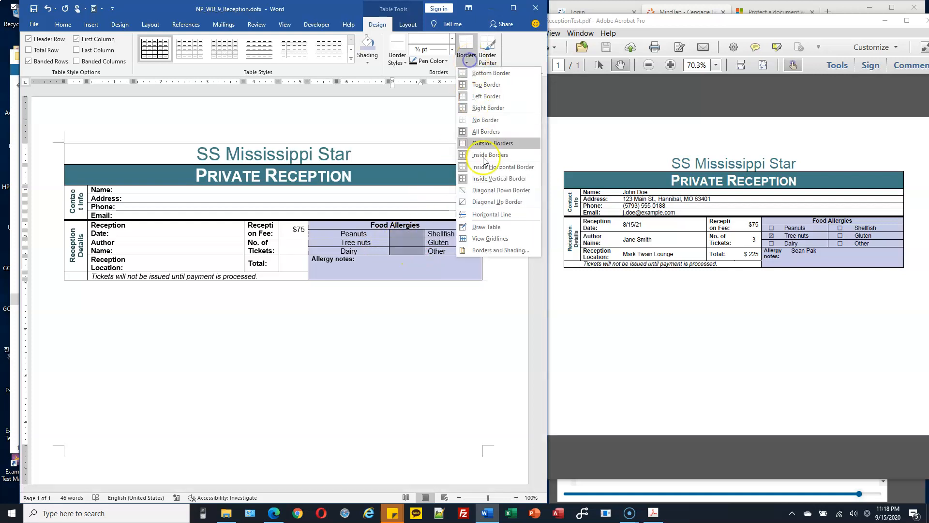
{"action": "left_click", "coordinate": [499, 252]}
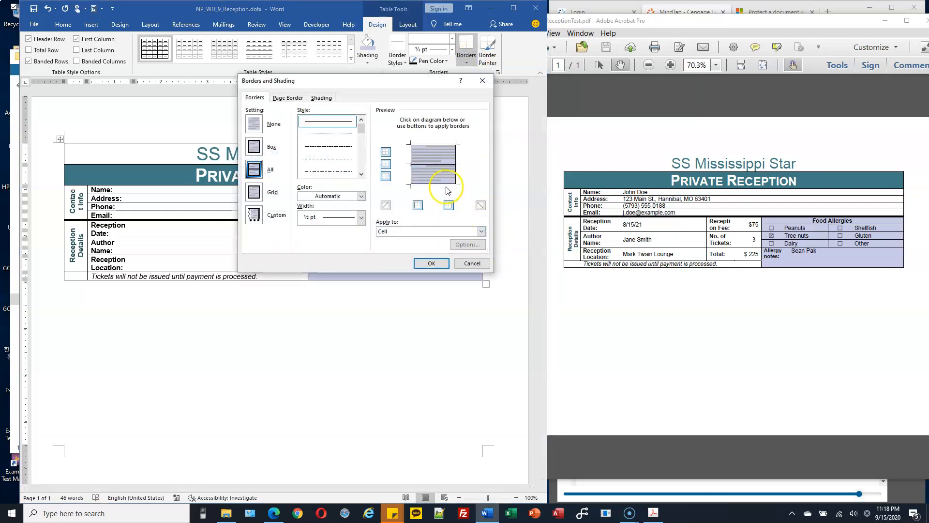
{"action": "left_click", "coordinate": [456, 173]}
{"action": "left_click", "coordinate": [430, 263]}
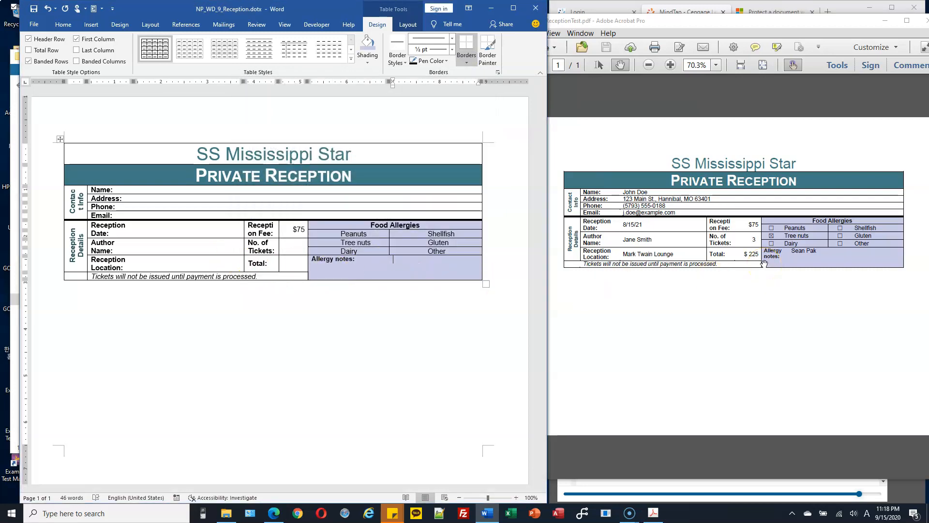
Check step 26 in the MindTap textbook, and remove the top, left and right borders of the SS Mississippi Star cell in Word.
{"action": "left_click", "coordinate": [697, 11]}
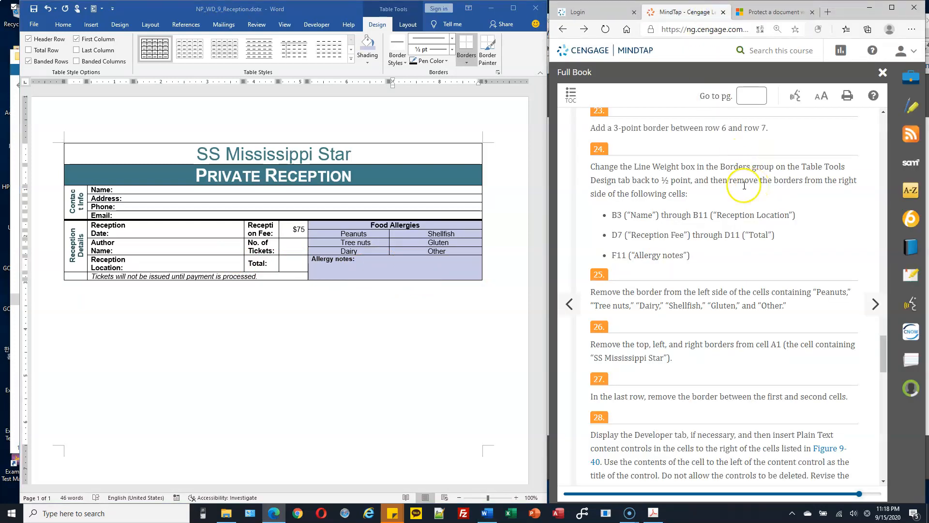
{"action": "scroll", "coordinate": [738, 228], "scroll_direction": "down", "scroll_amount": 2}
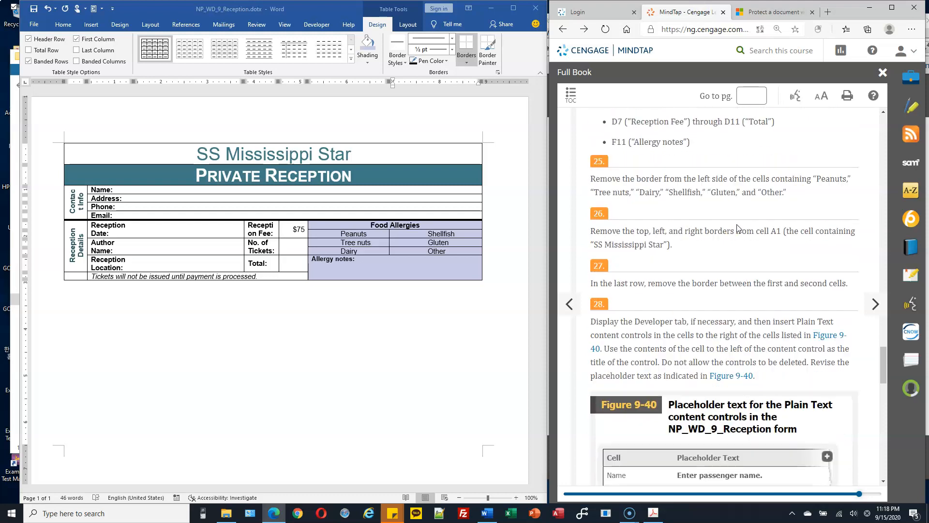
{"action": "scroll", "coordinate": [738, 228], "scroll_direction": "down", "scroll_amount": 1}
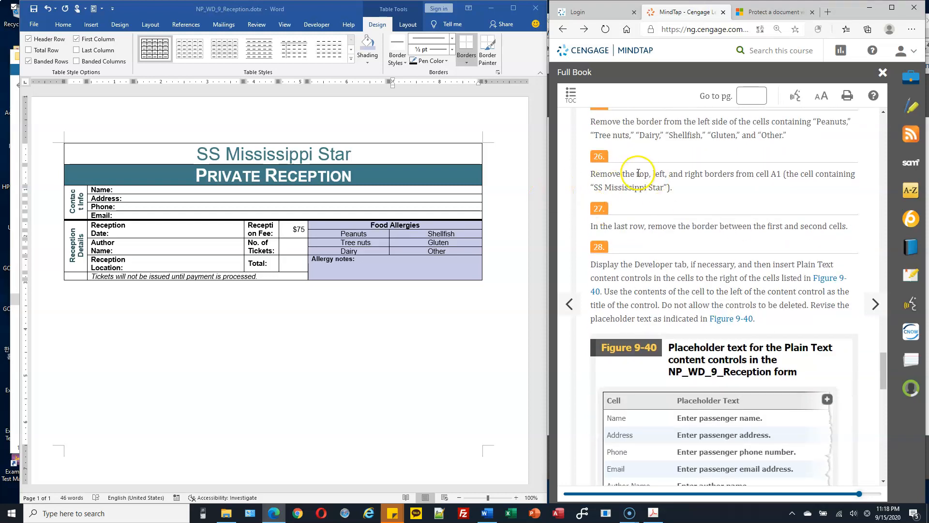
{"action": "left_click", "coordinate": [355, 147]}
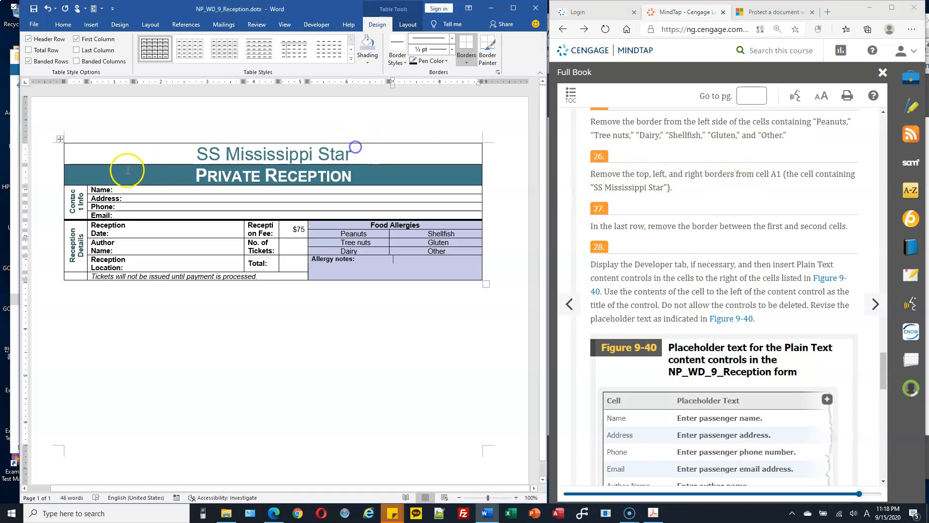
{"action": "left_click", "coordinate": [58, 154]}
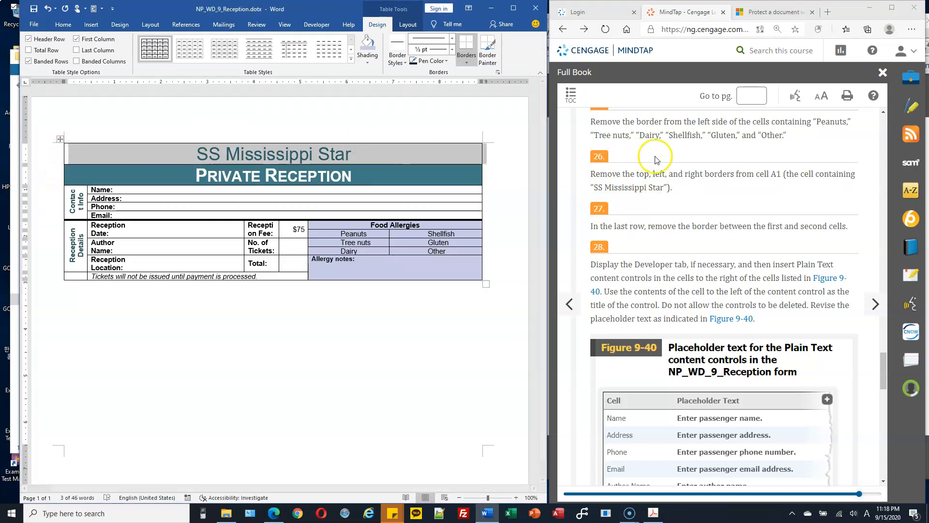
{"action": "left_click", "coordinate": [468, 66]}
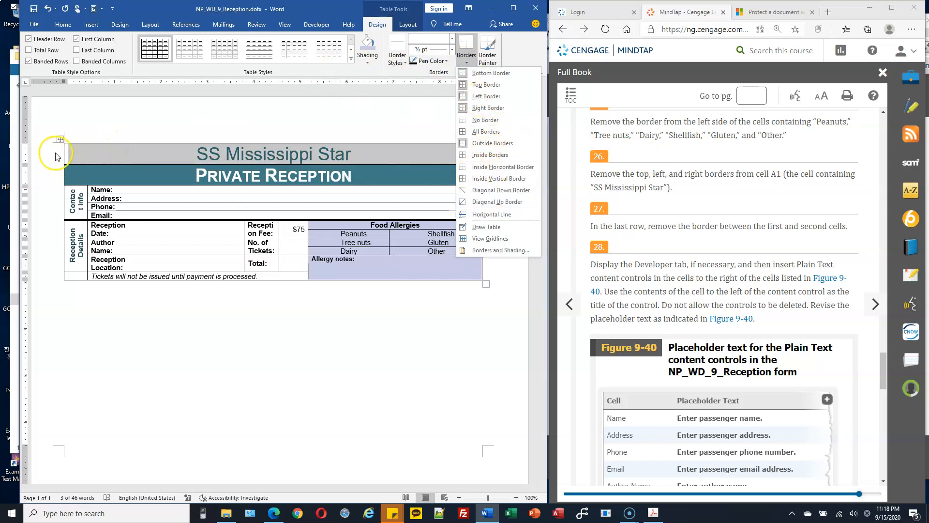
{"action": "left_click", "coordinate": [491, 250]}
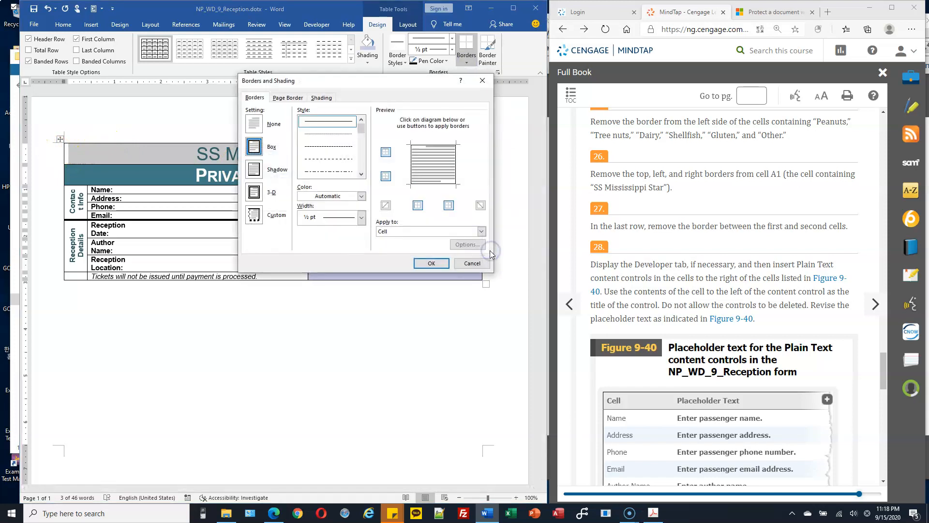
{"action": "left_click", "coordinate": [432, 145]}
{"action": "left_click", "coordinate": [410, 160]}
{"action": "left_click", "coordinate": [457, 162]}
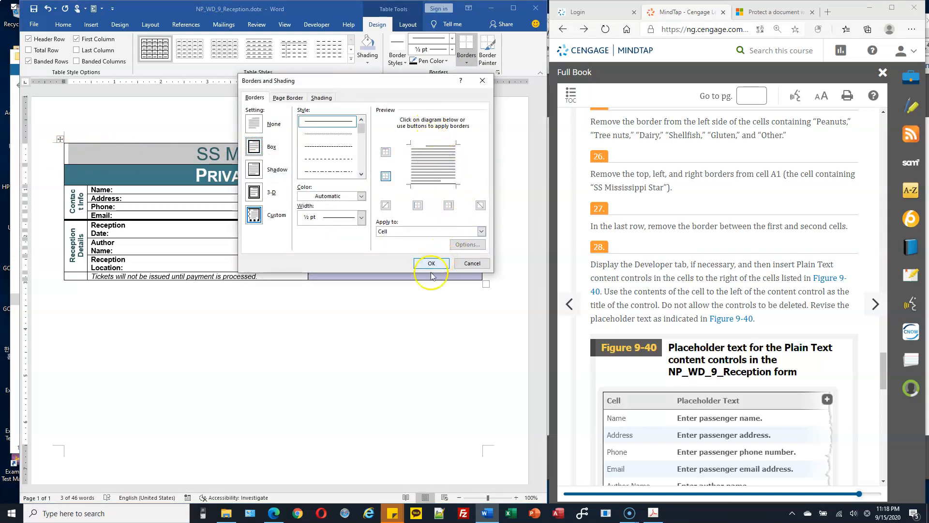
{"action": "left_click", "coordinate": [414, 197]}
{"action": "left_click", "coordinate": [459, 190]}
{"action": "left_click", "coordinate": [426, 262]}
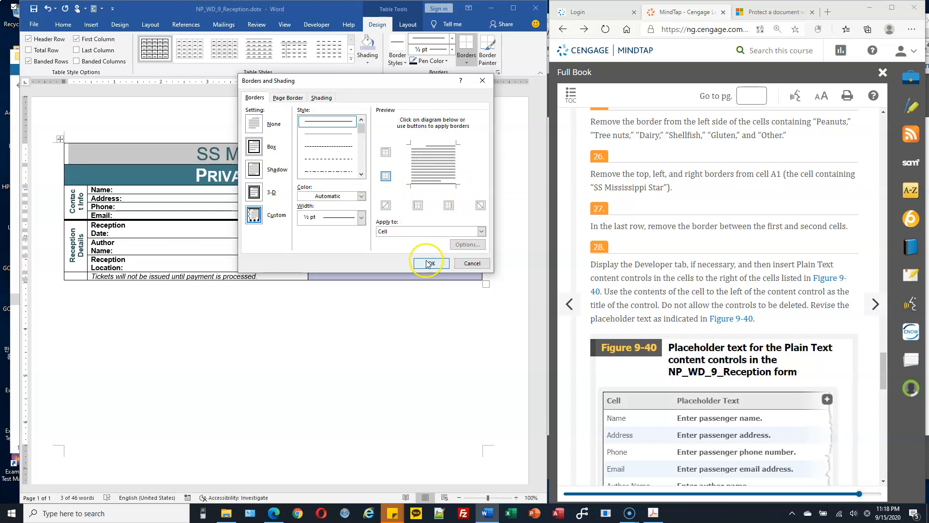
{"action": "left_click", "coordinate": [182, 215]}
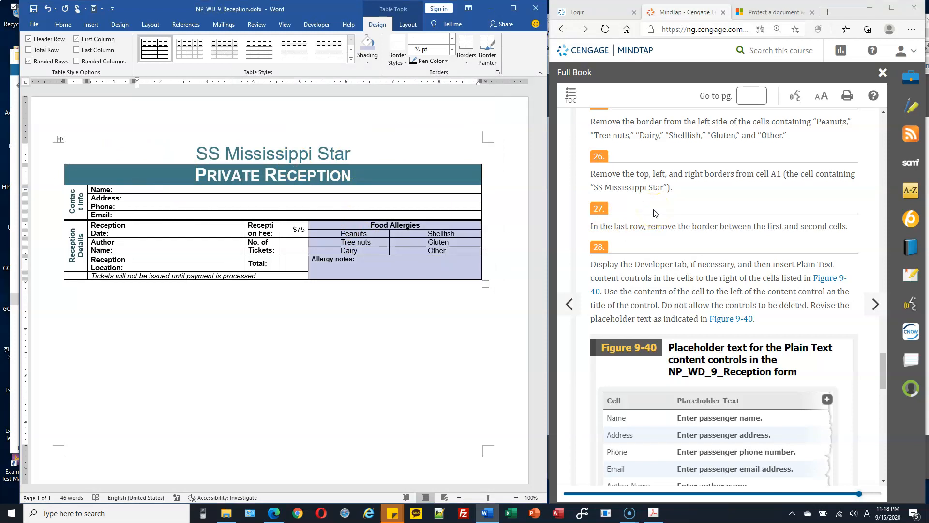
Remove the border between the first and second cells in the table's last row.
{"action": "scroll", "coordinate": [625, 226], "scroll_direction": "down", "scroll_amount": 1}
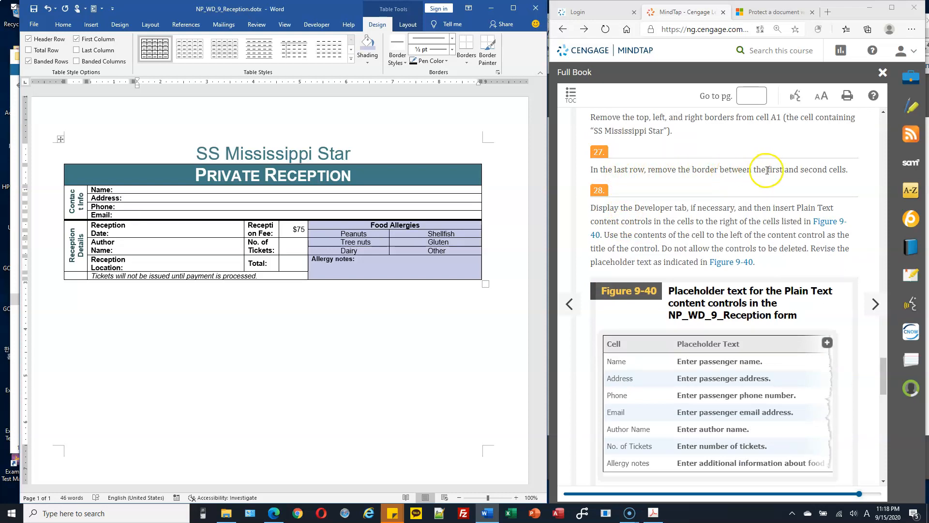
{"action": "left_click", "coordinate": [89, 276]}
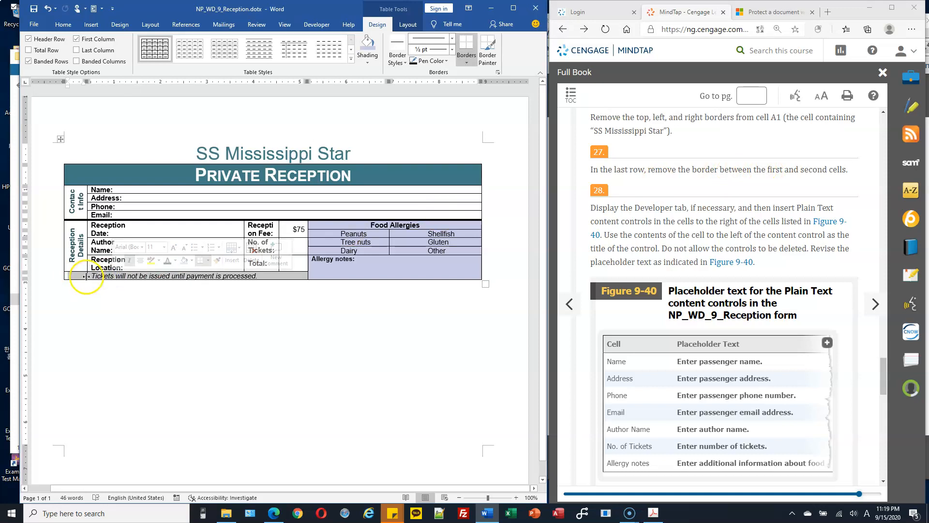
{"action": "left_click", "coordinate": [463, 65]}
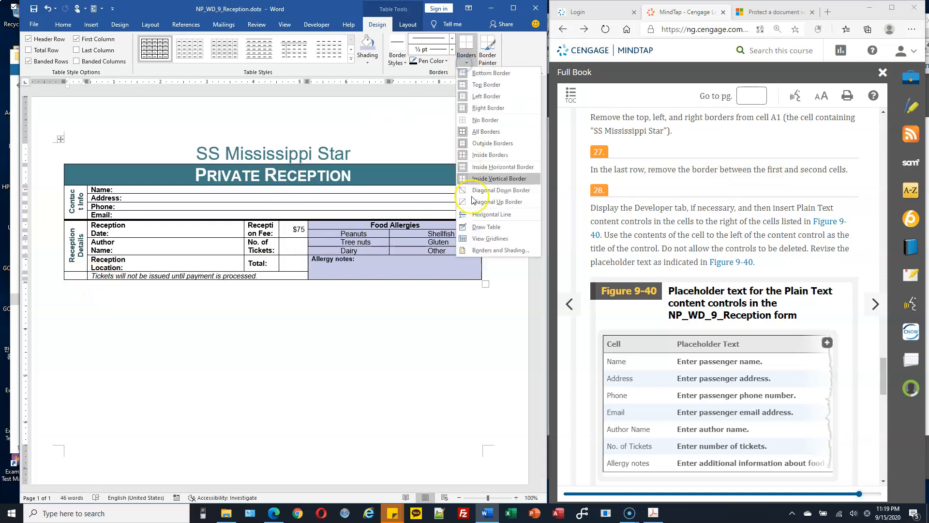
{"action": "left_click", "coordinate": [480, 249]}
{"action": "left_click", "coordinate": [434, 171]}
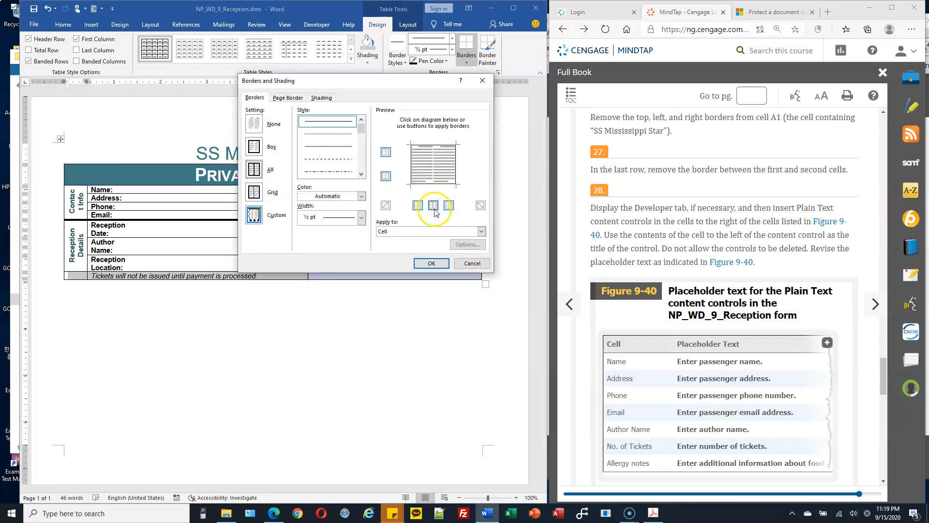
{"action": "left_click", "coordinate": [431, 263]}
Go to step 28 in the MindTap textbook, and display the Developer commands in Word.
{"action": "left_click", "coordinate": [673, 237]}
{"action": "scroll", "coordinate": [672, 237], "scroll_direction": "down", "scroll_amount": 1}
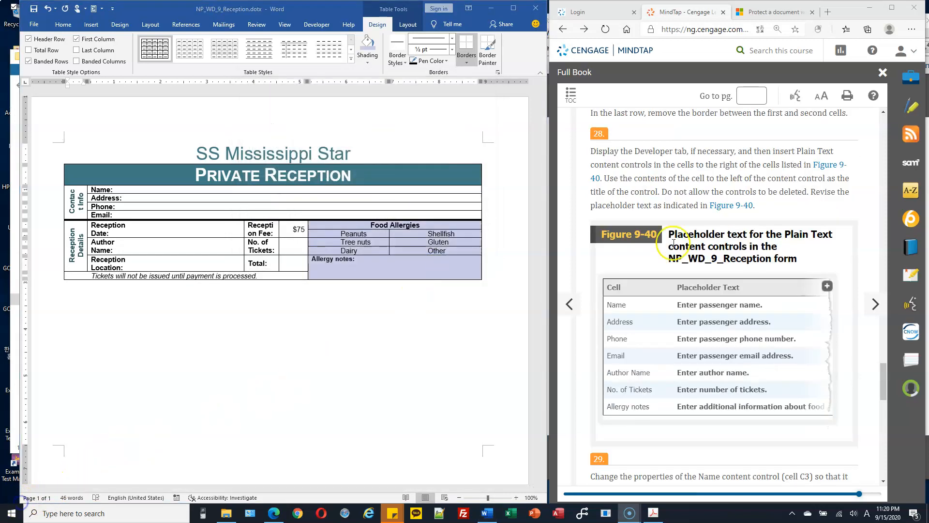
{"action": "left_click", "coordinate": [361, 25]}
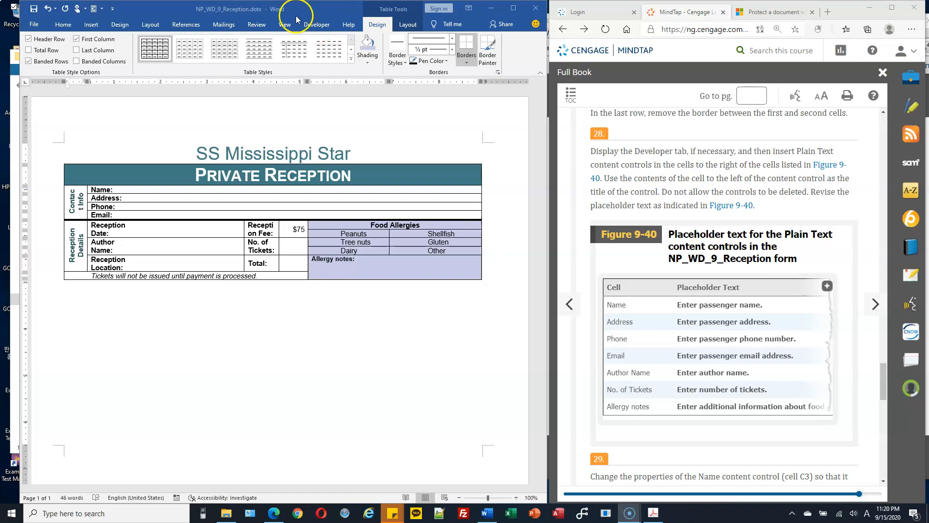
{"action": "left_click", "coordinate": [320, 25]}
{"action": "left_click", "coordinate": [320, 25]}
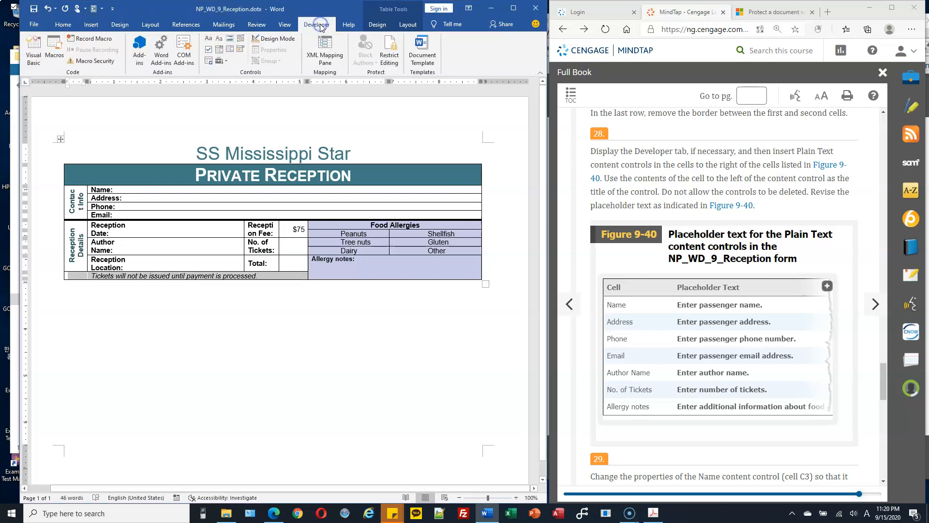
Hide the Developer tab by customizing the ribbon in the Word options.
{"action": "left_click", "coordinate": [34, 25]}
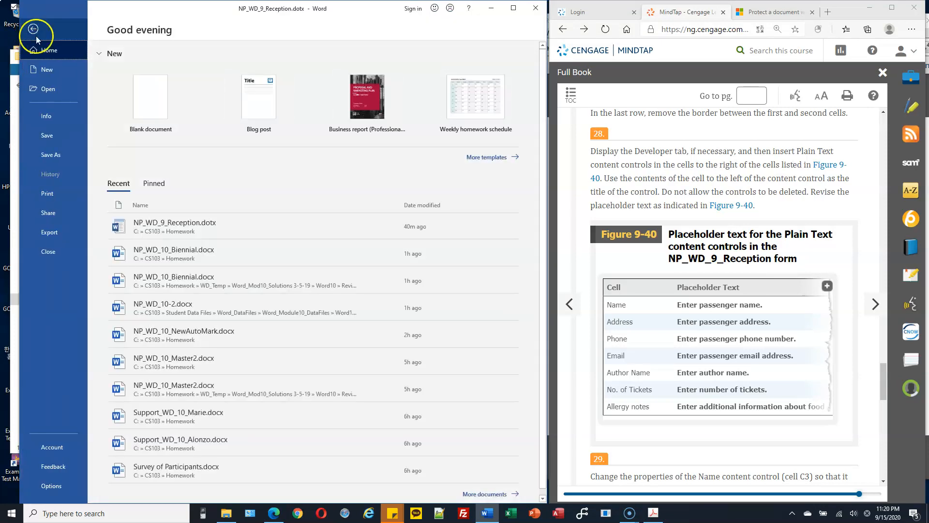
{"action": "left_click", "coordinate": [51, 487]}
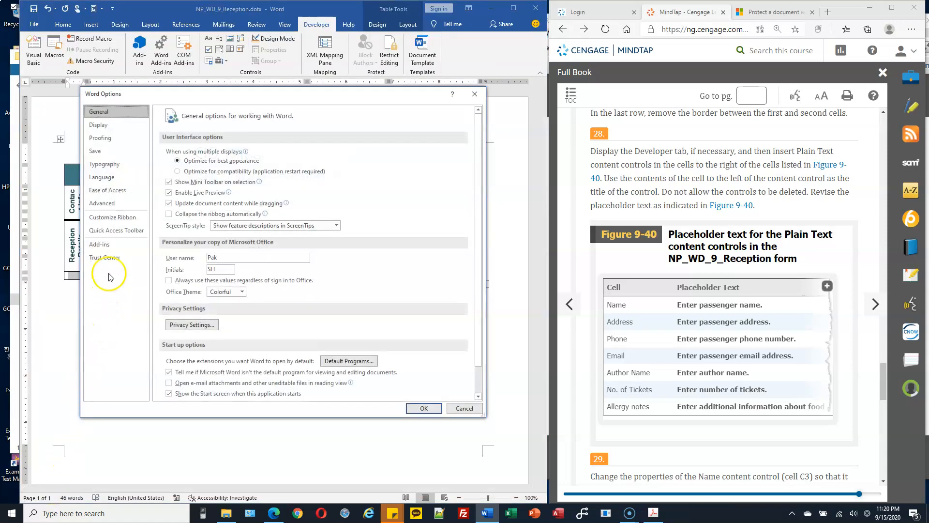
{"action": "left_click", "coordinate": [113, 206]}
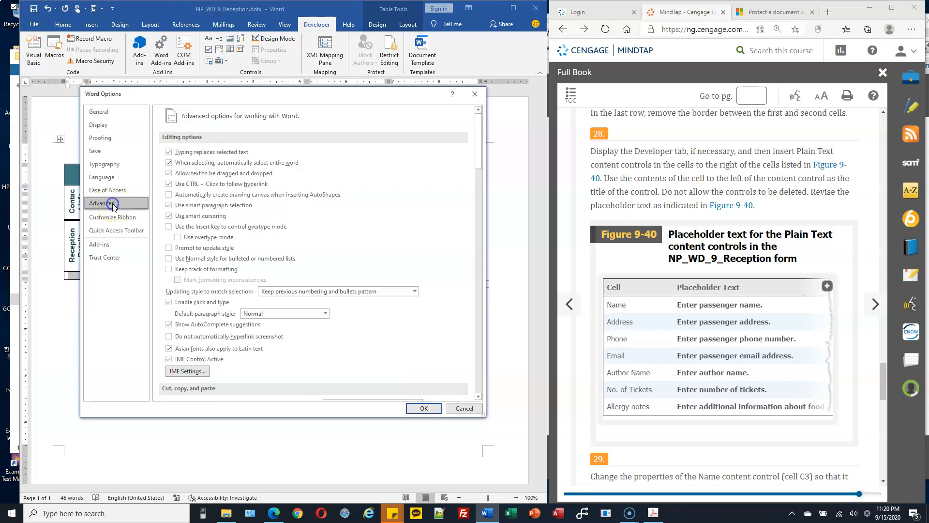
{"action": "left_click", "coordinate": [116, 219]}
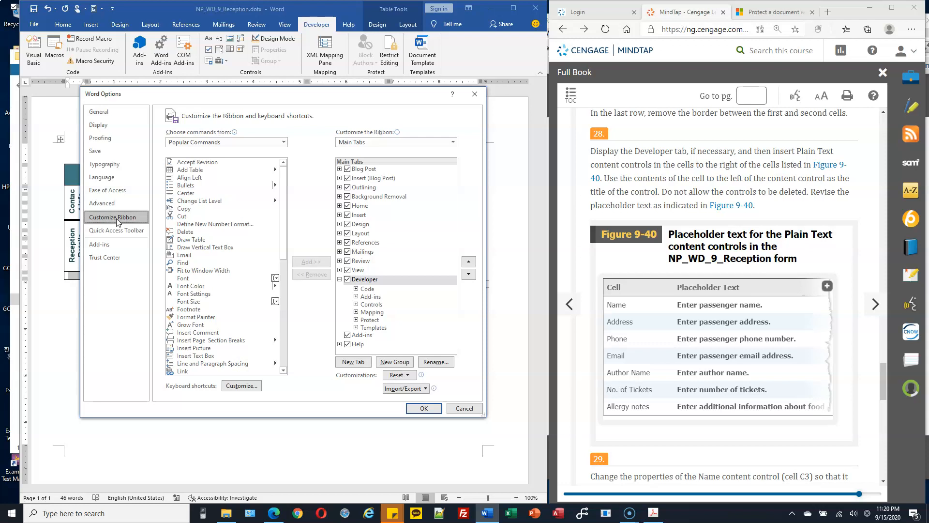
{"action": "left_click", "coordinate": [347, 280]}
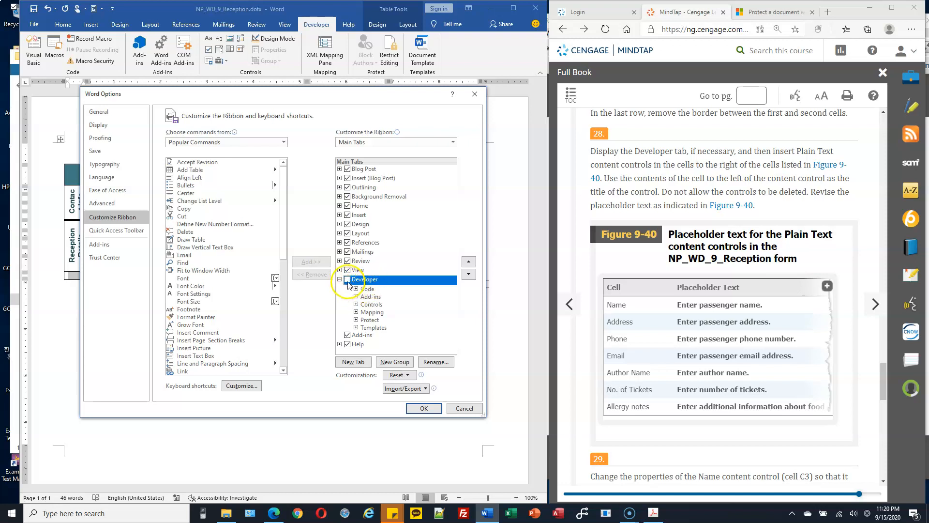
{"action": "left_click", "coordinate": [348, 280]}
{"action": "left_click", "coordinate": [419, 409]}
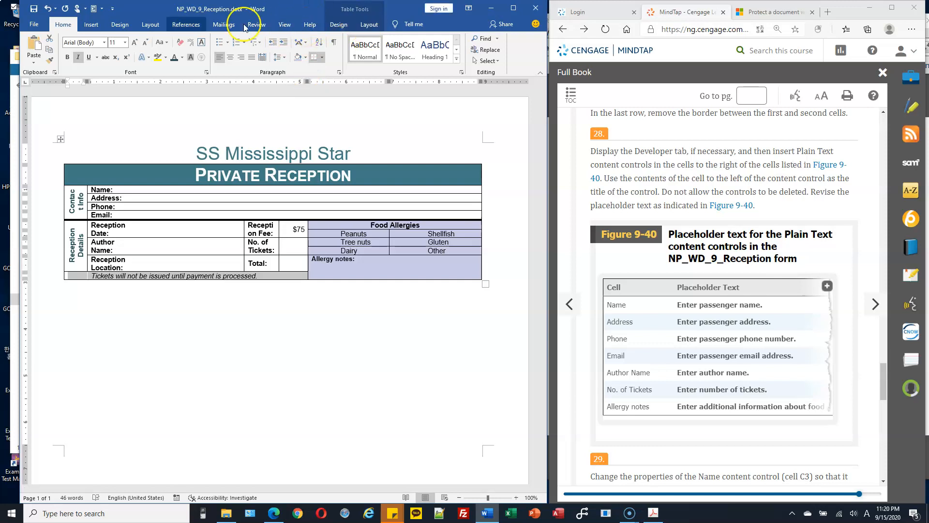
Restore the Developer tab to the ribbon through the ribbon customization in the Word options.
{"action": "left_click", "coordinate": [34, 24]}
{"action": "left_click", "coordinate": [46, 493]}
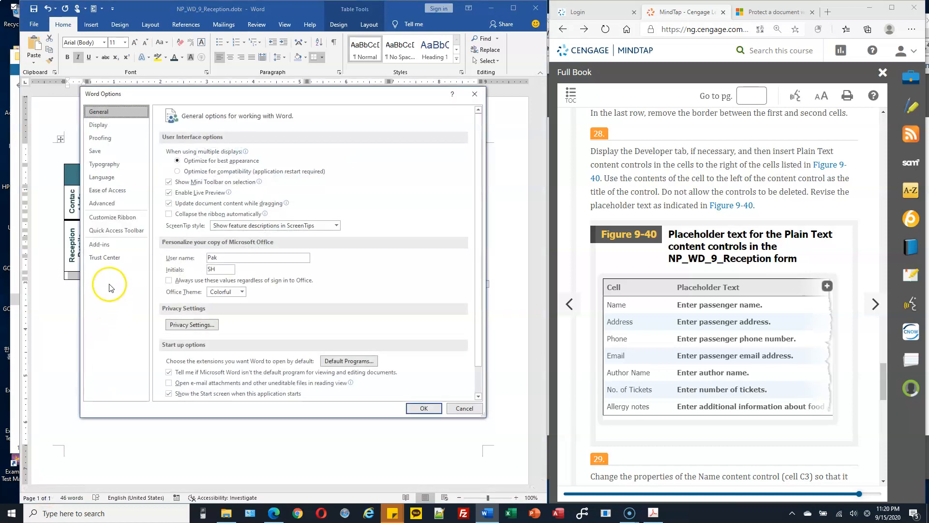
{"action": "left_click", "coordinate": [127, 217]}
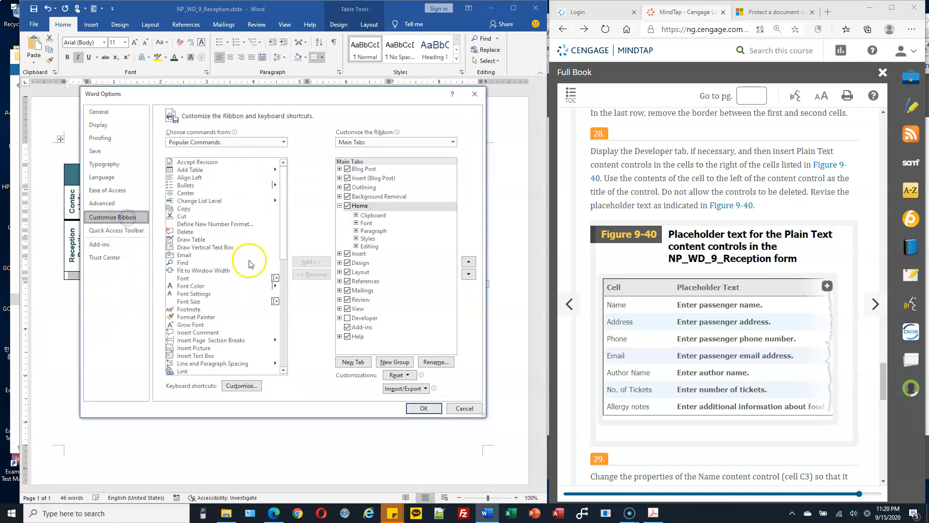
{"action": "left_click", "coordinate": [347, 318]}
{"action": "left_click", "coordinate": [339, 318]}
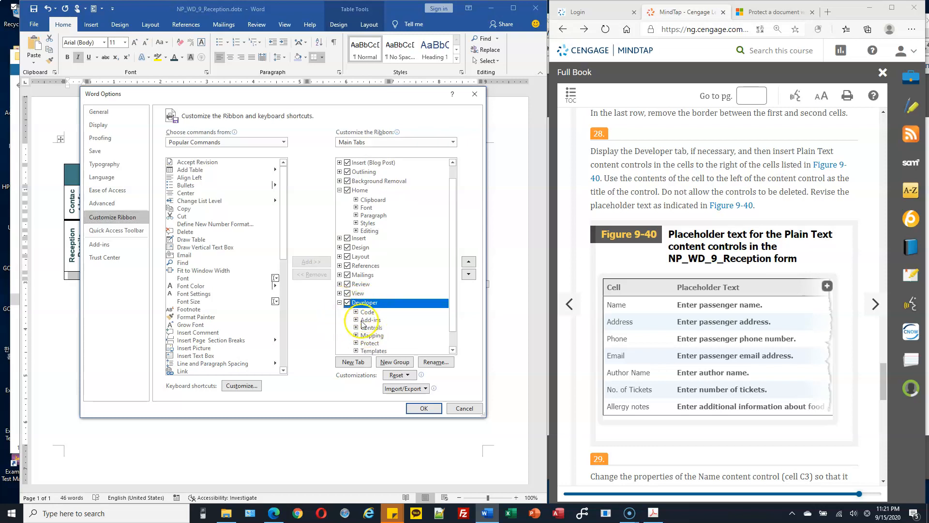
{"action": "scroll", "coordinate": [363, 324], "scroll_direction": "down", "scroll_amount": 1}
{"action": "left_click", "coordinate": [423, 412]}
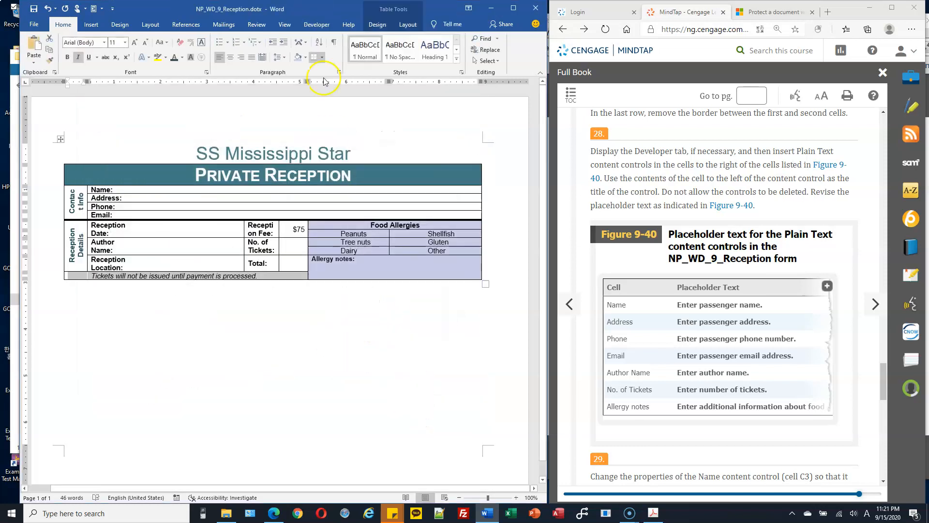
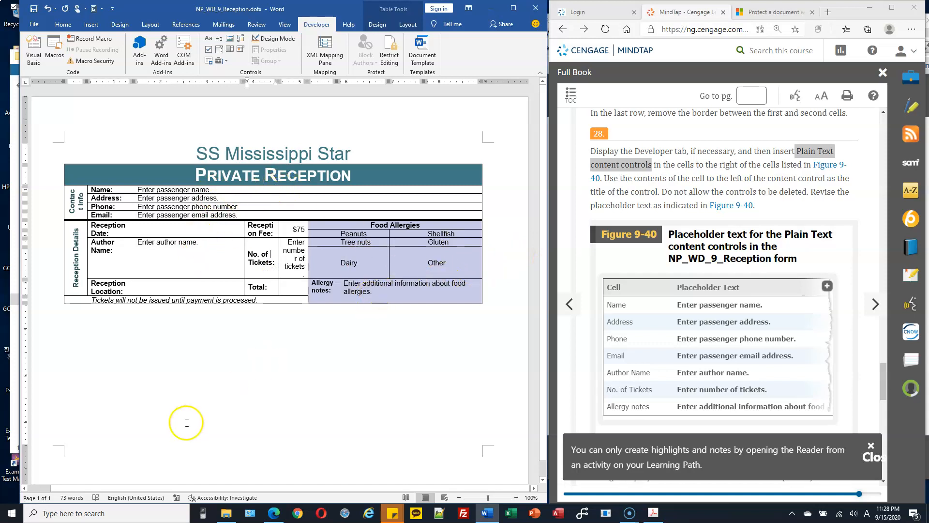
{"action": "scroll", "coordinate": [668, 290], "scroll_direction": "down", "scroll_amount": 5}
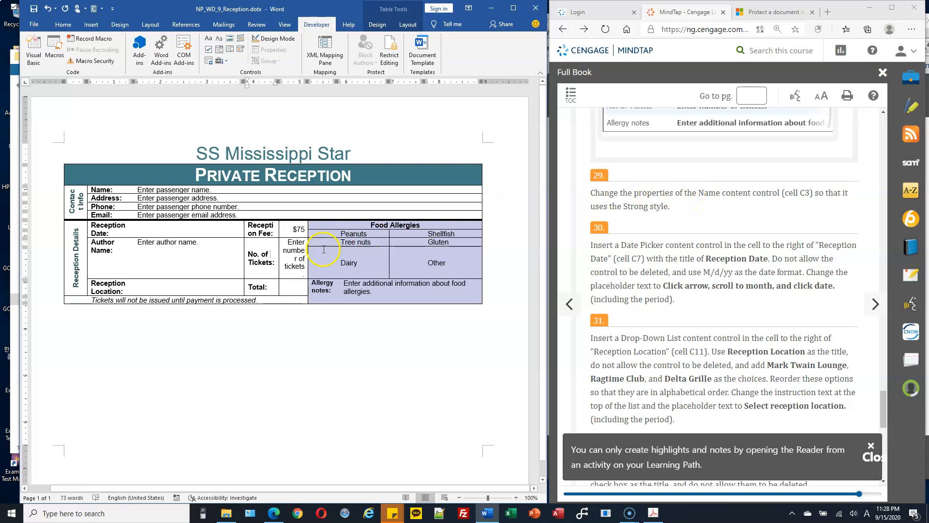
{"action": "left_click", "coordinate": [156, 190]}
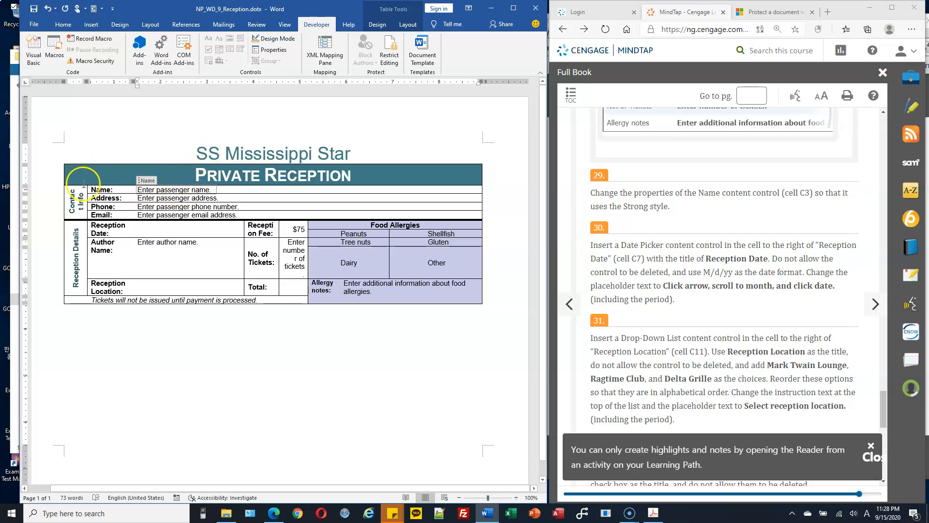
{"action": "left_click_drag", "start_coordinate": [73, 194], "coordinate": [74, 202]}
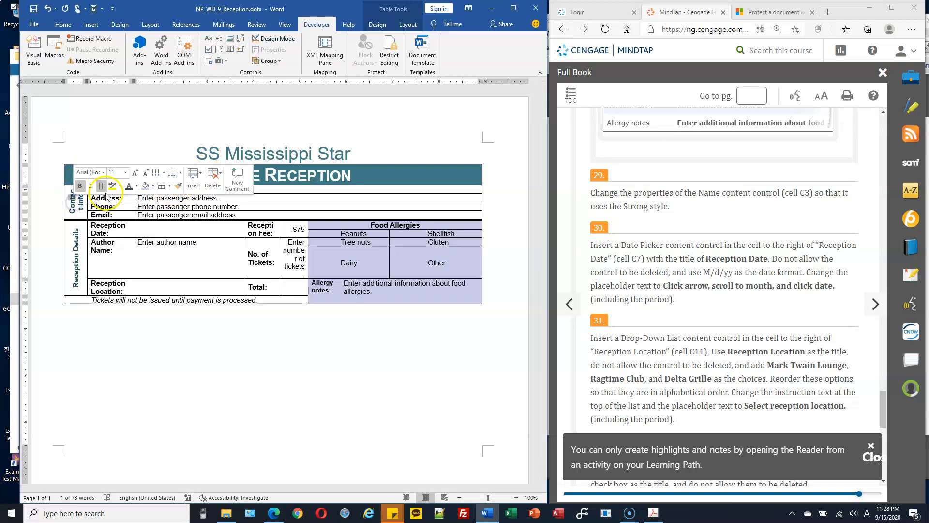
{"action": "left_click", "coordinate": [167, 190]}
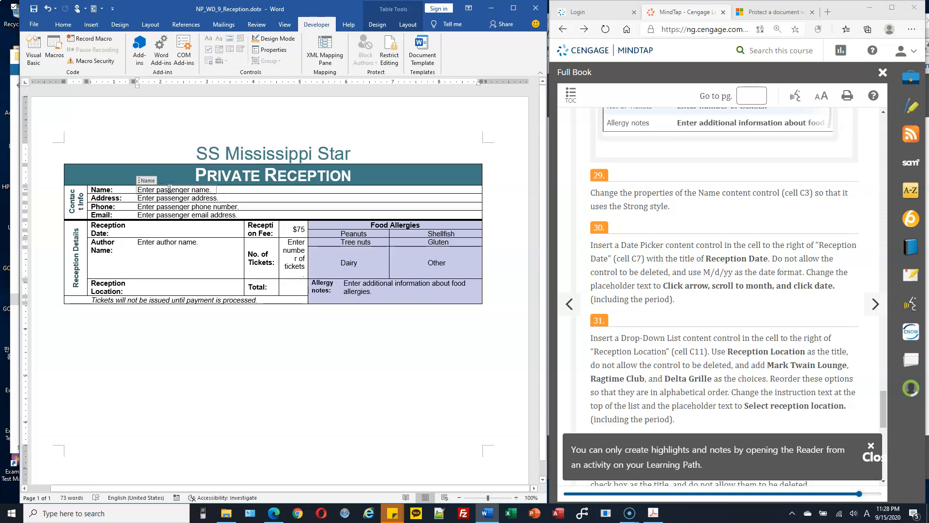
{"action": "left_click", "coordinate": [274, 50]}
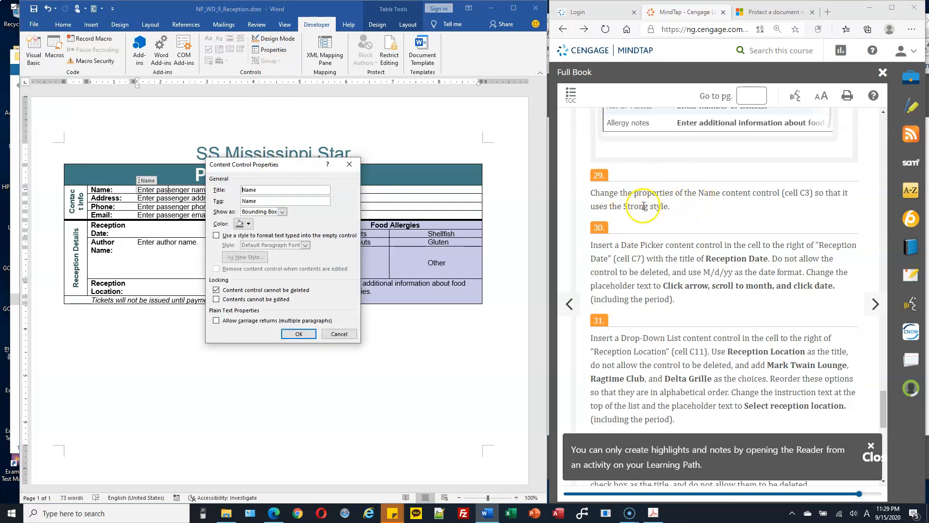
{"action": "left_click_drag", "start_coordinate": [627, 208], "coordinate": [672, 207]}
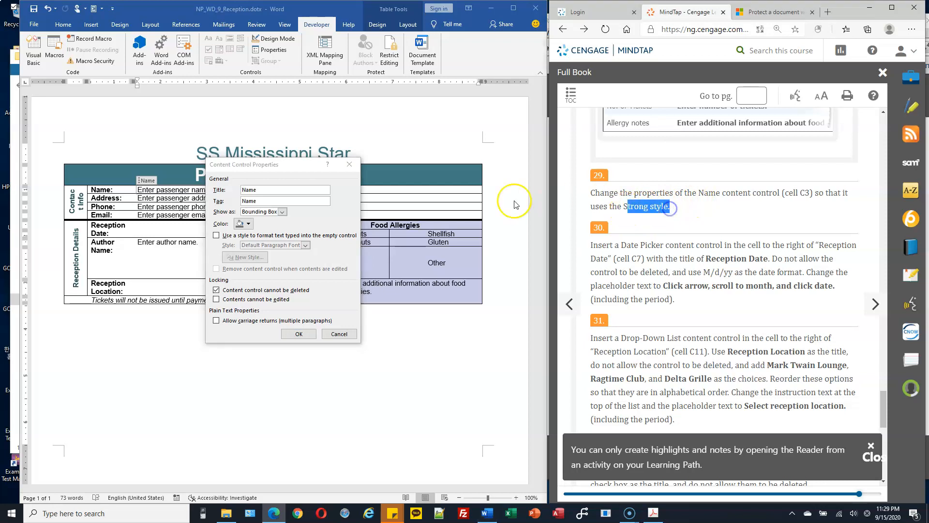
{"action": "left_click", "coordinate": [281, 216]}
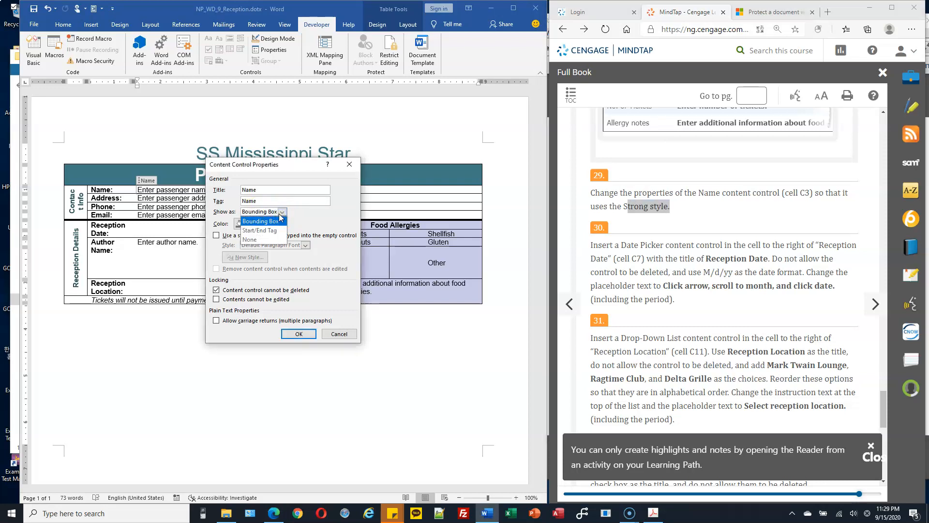
{"action": "left_click", "coordinate": [221, 202]}
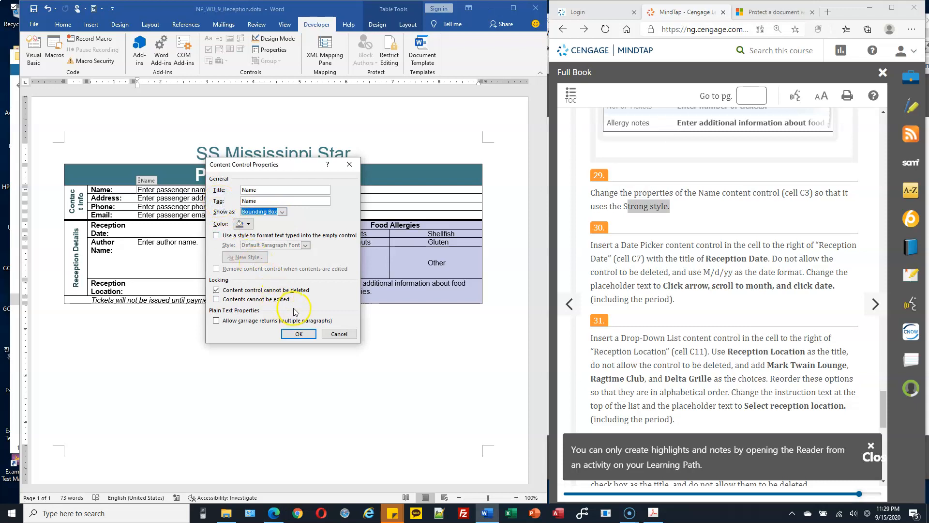
{"action": "left_click_drag", "start_coordinate": [274, 167], "coordinate": [291, 123]}
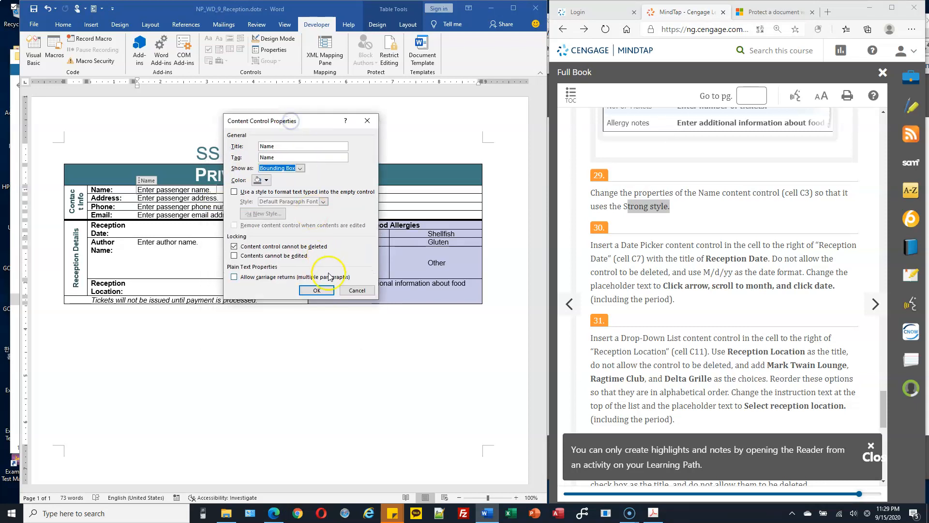
{"action": "left_click", "coordinate": [357, 290]}
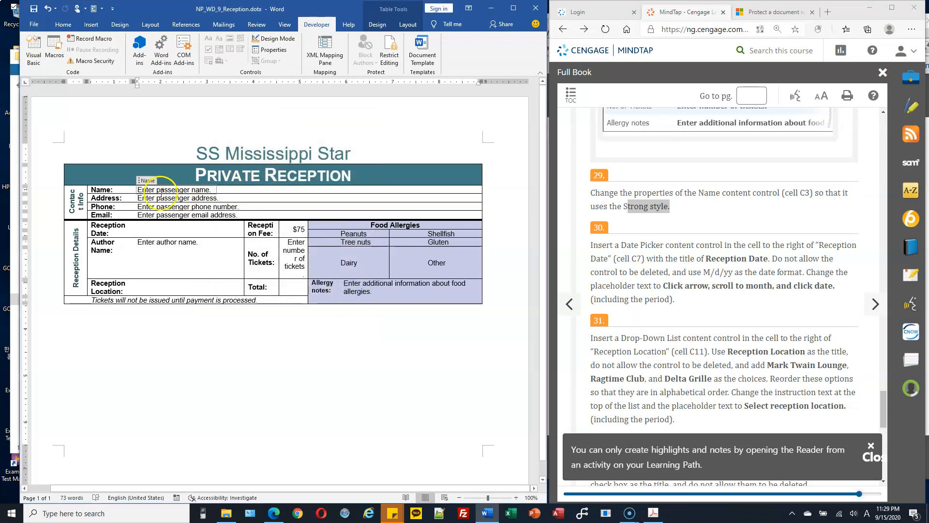
Apply the Strong style to the placeholder text of the Name content control.
{"action": "left_click", "coordinate": [138, 190]}
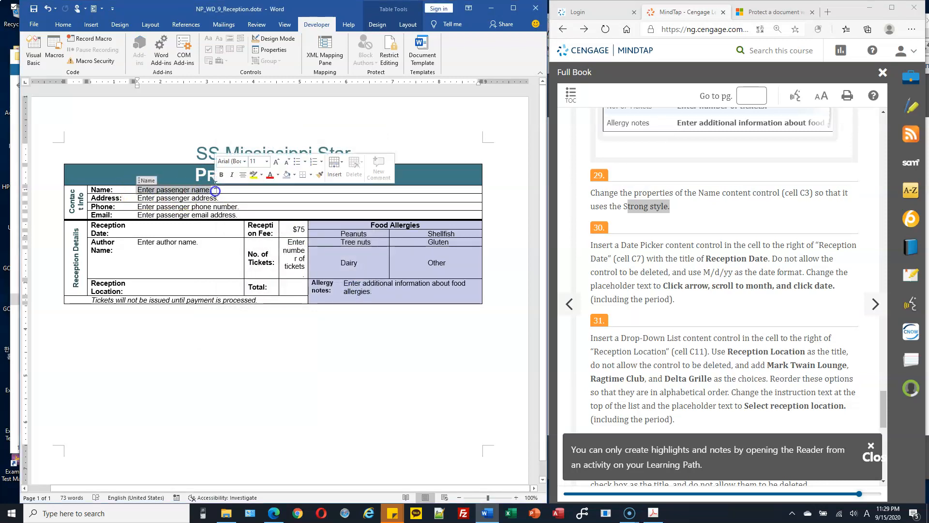
{"action": "left_click", "coordinate": [63, 24]}
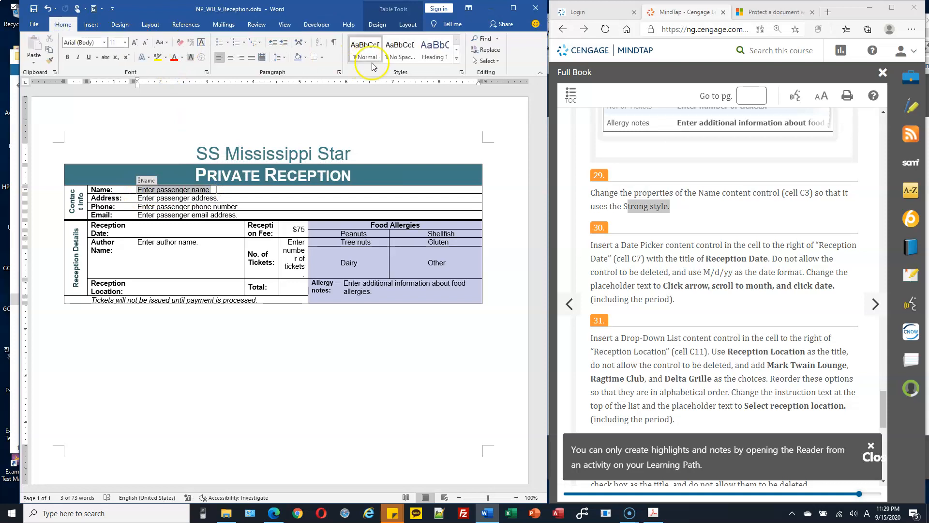
{"action": "left_click", "coordinate": [456, 59]}
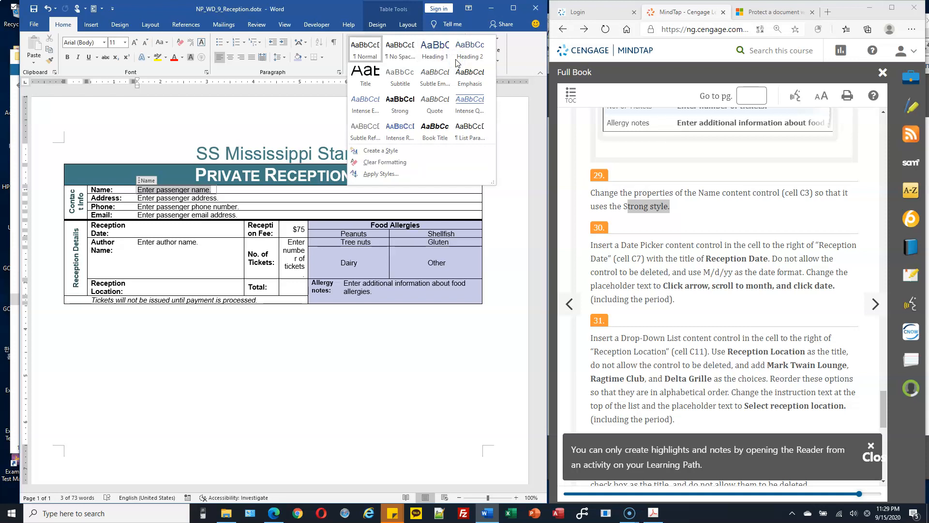
{"action": "left_click", "coordinate": [396, 106]}
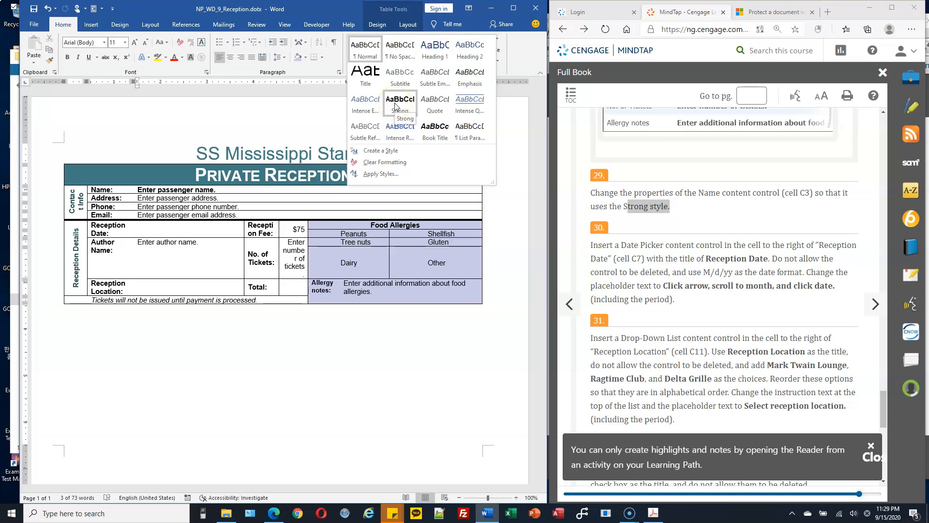
{"action": "left_click", "coordinate": [396, 106]}
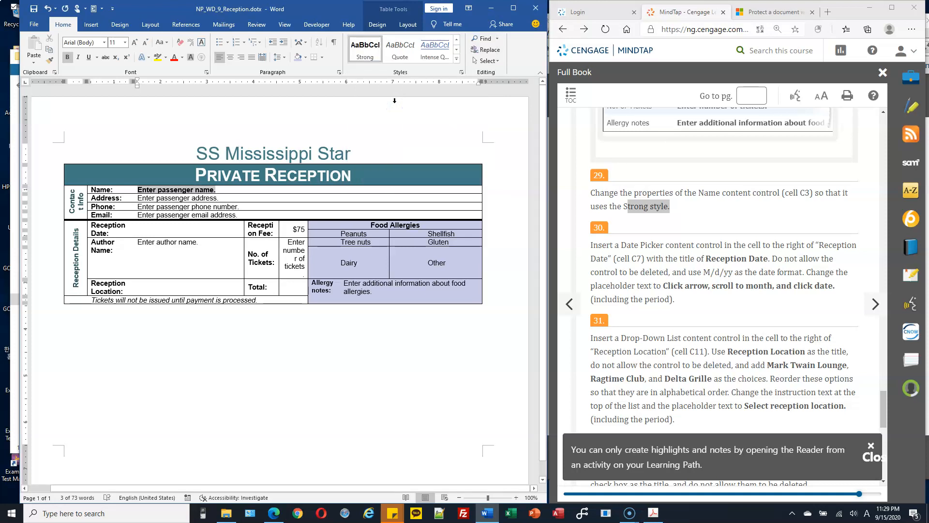
Insert a Date Picker content control in the empty cell beside Reception Date.
{"action": "scroll", "coordinate": [599, 208], "scroll_direction": "down", "scroll_amount": 1}
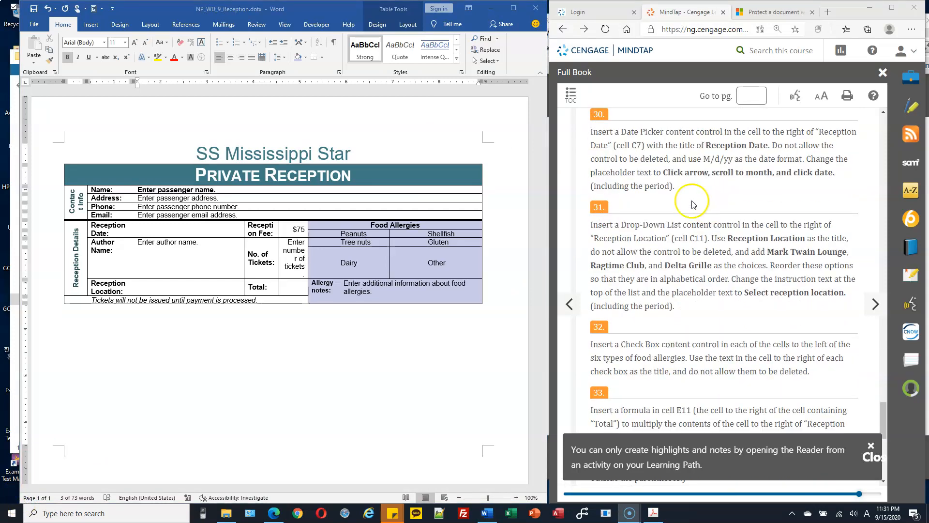
{"action": "left_click", "coordinate": [173, 229]}
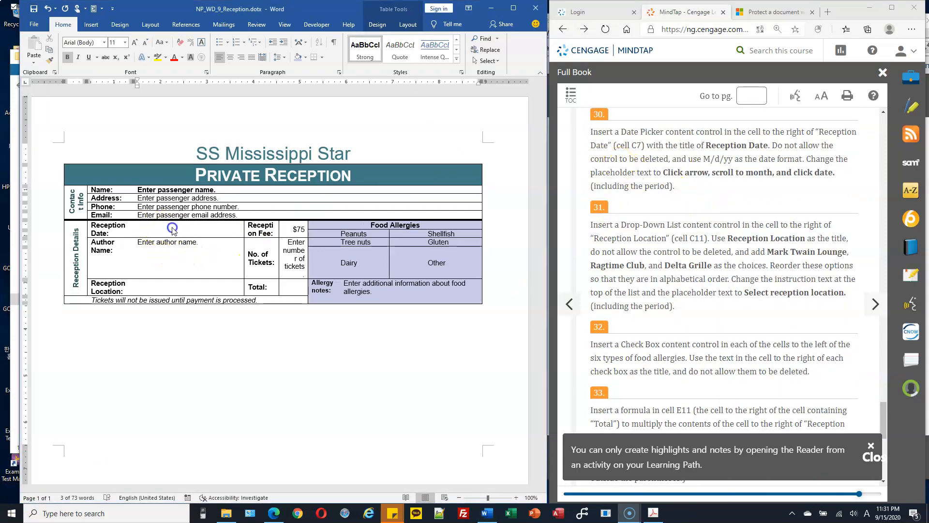
{"action": "left_click", "coordinate": [163, 227]}
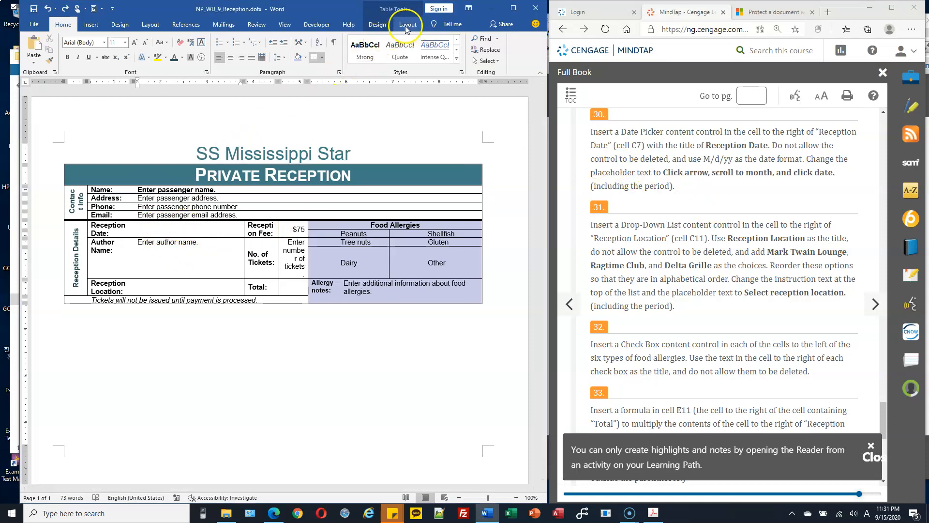
{"action": "left_click", "coordinate": [317, 25]}
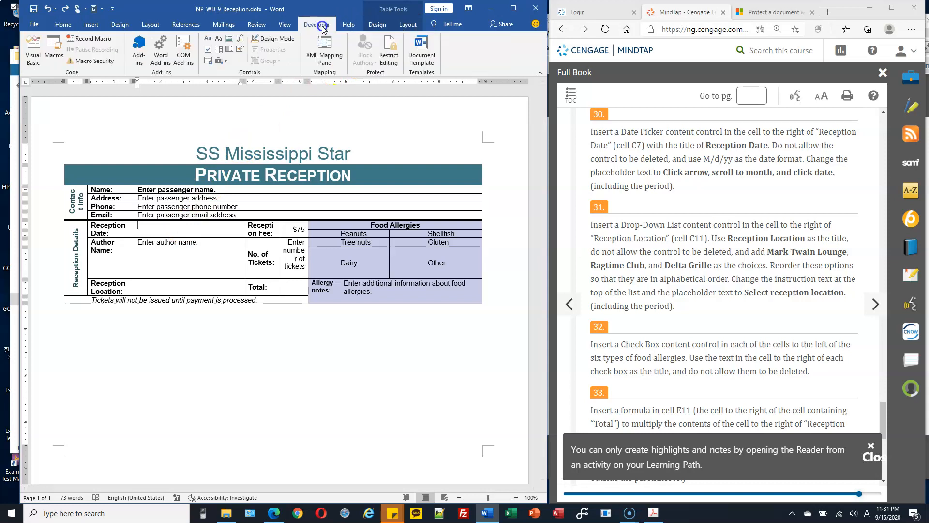
{"action": "left_click", "coordinate": [241, 55]}
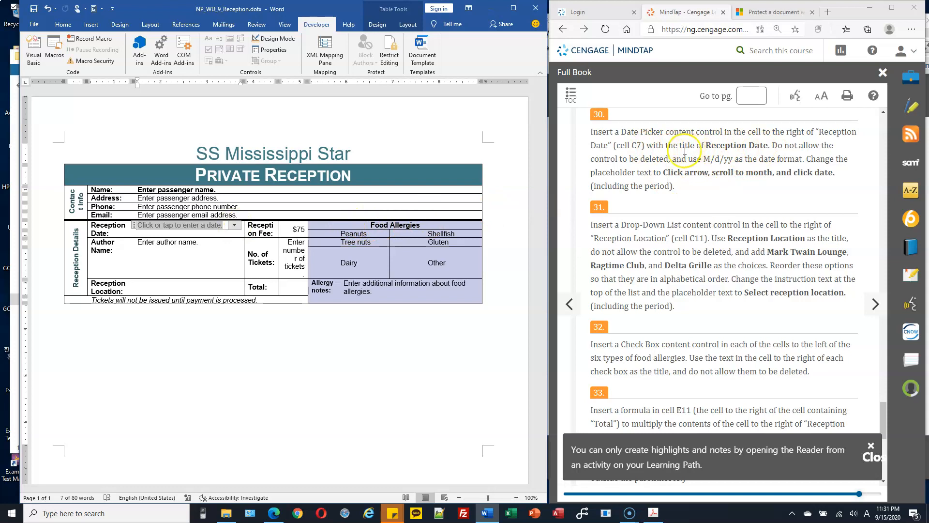
Title the date picker Reception Date, prevent its deletion, and set its date format to M/d/yy.
{"action": "left_click", "coordinate": [273, 50]}
{"action": "left_click", "coordinate": [276, 131]}
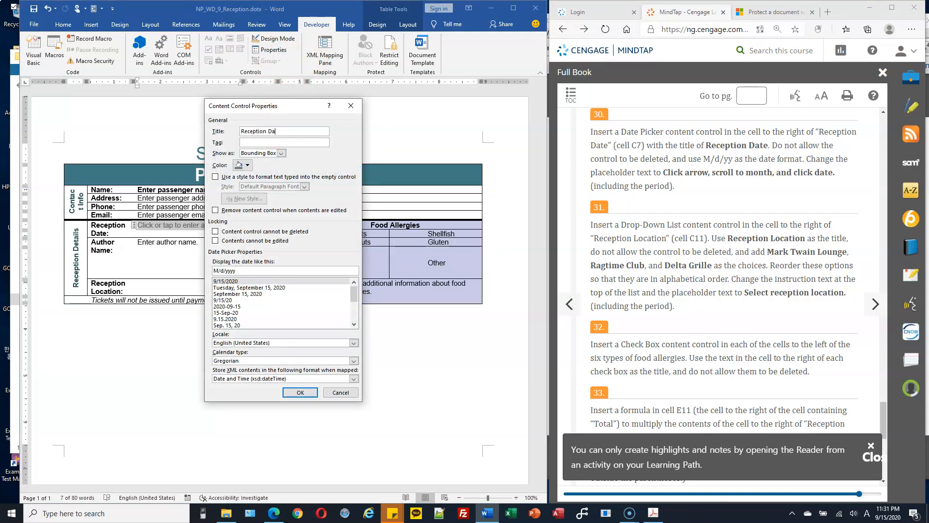
{"action": "type", "text": "Reception Date"}
{"action": "left_click", "coordinate": [246, 232]}
{"action": "left_click", "coordinate": [246, 232]}
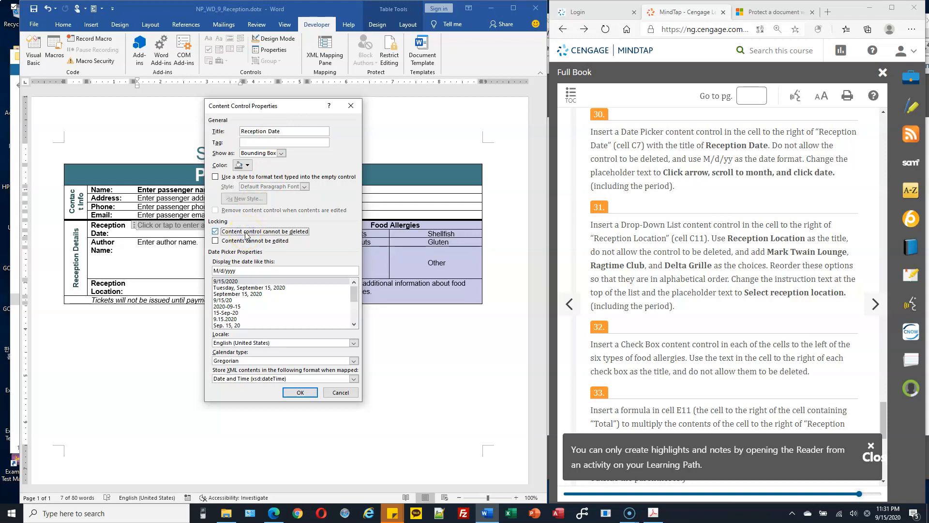
{"action": "left_click", "coordinate": [247, 270]}
{"action": "left_click", "coordinate": [245, 272]}
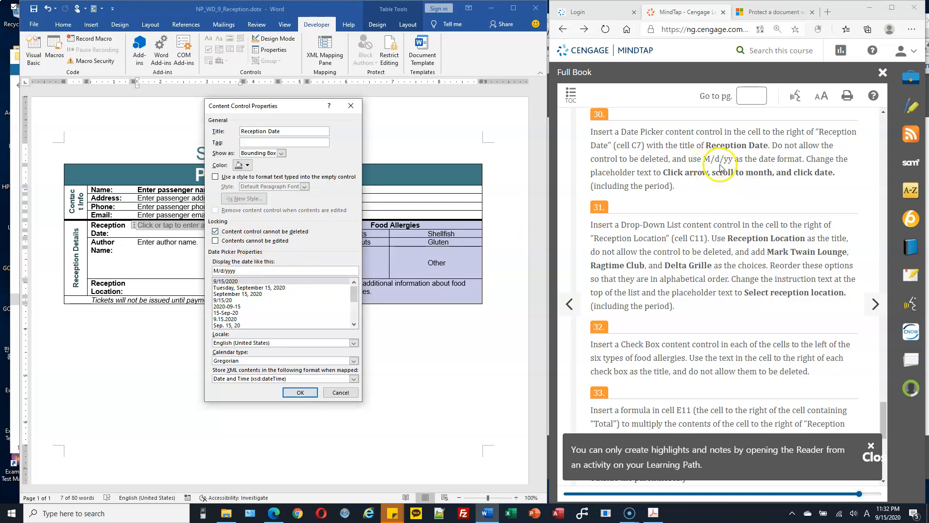
{"action": "left_click", "coordinate": [253, 271]}
{"action": "left_click", "coordinate": [300, 392]}
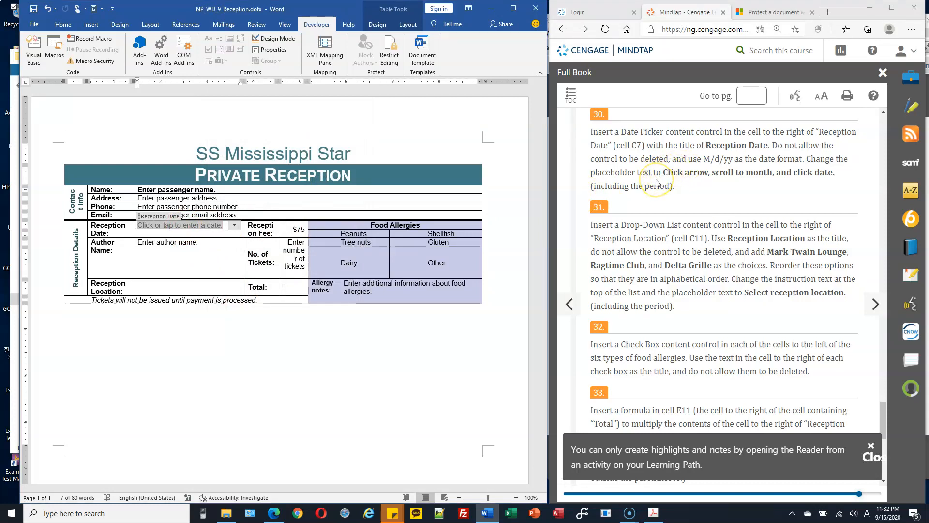
Replace the date picker's text with "Click arrow, scroll to month, and click date.".
{"action": "type", "text": "Click arrow, scroll to month, and click date."}
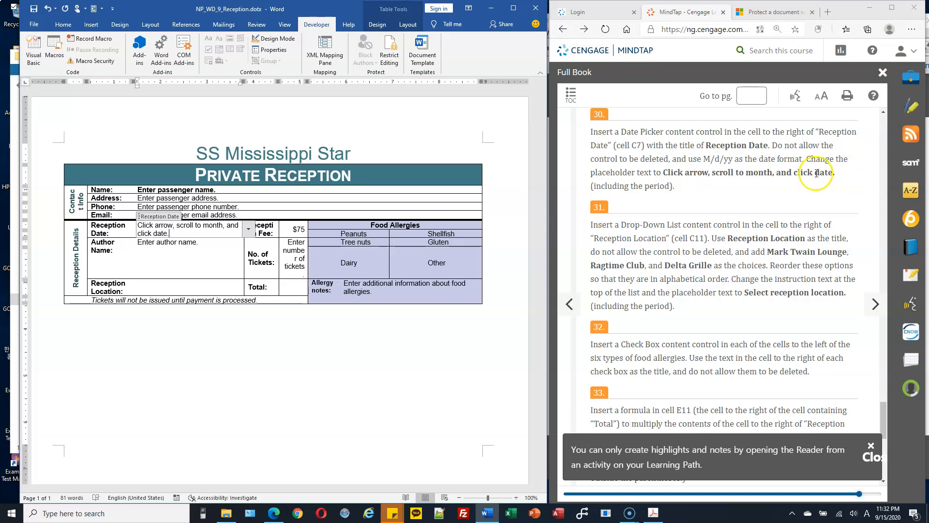
{"action": "left_click", "coordinate": [648, 234]}
Insert a Drop-Down List content control beside Reception Location, title it Reception Location, and prevent its deletion.
{"action": "scroll", "coordinate": [649, 234], "scroll_direction": "down", "scroll_amount": 2}
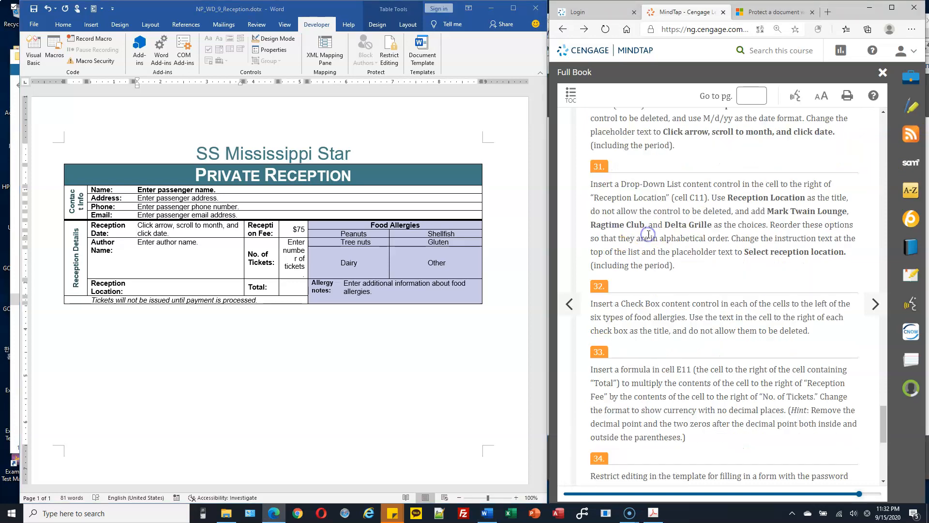
{"action": "left_click_drag", "start_coordinate": [620, 168], "coordinate": [726, 170]}
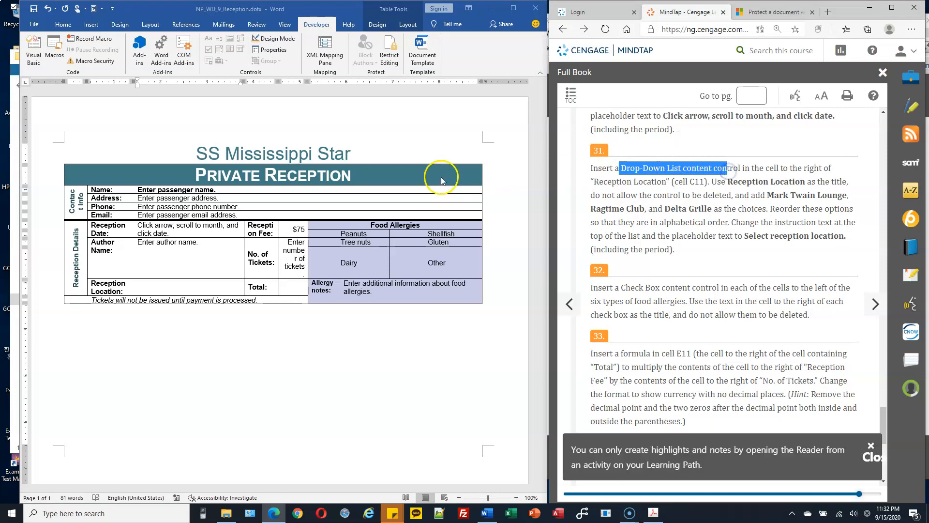
{"action": "left_click", "coordinate": [162, 287]}
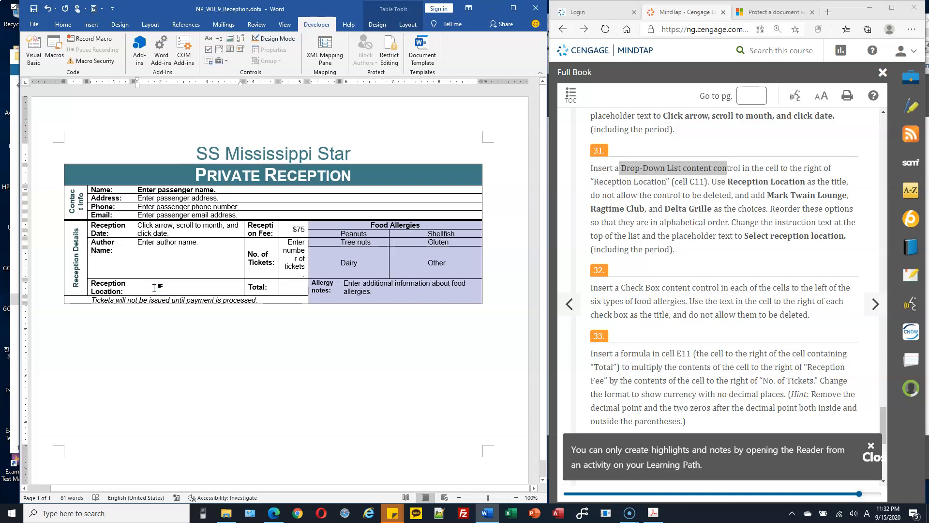
{"action": "left_click", "coordinate": [156, 287]}
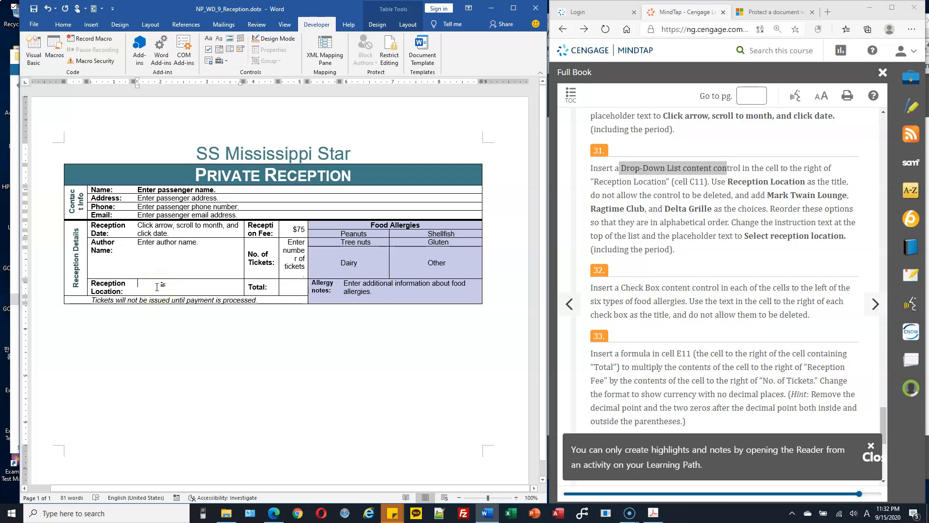
{"action": "left_click", "coordinate": [229, 53]}
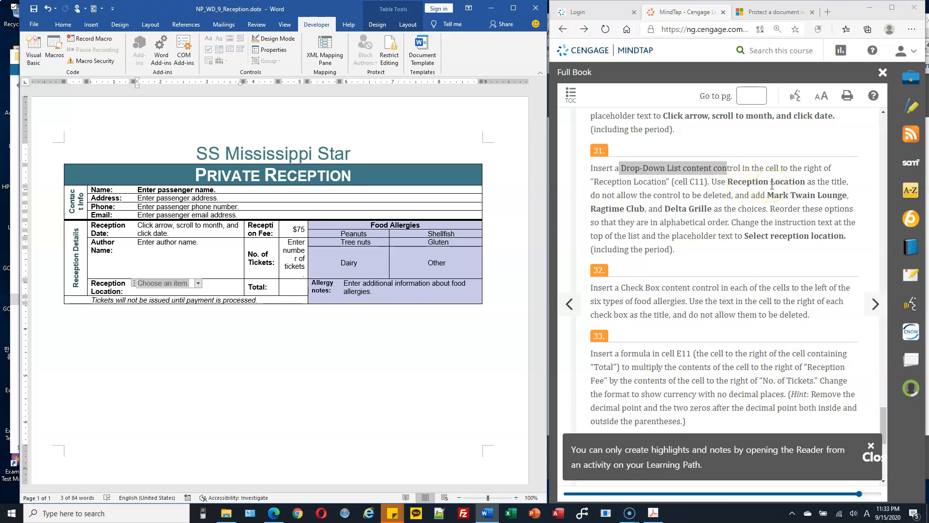
{"action": "left_click", "coordinate": [281, 54]}
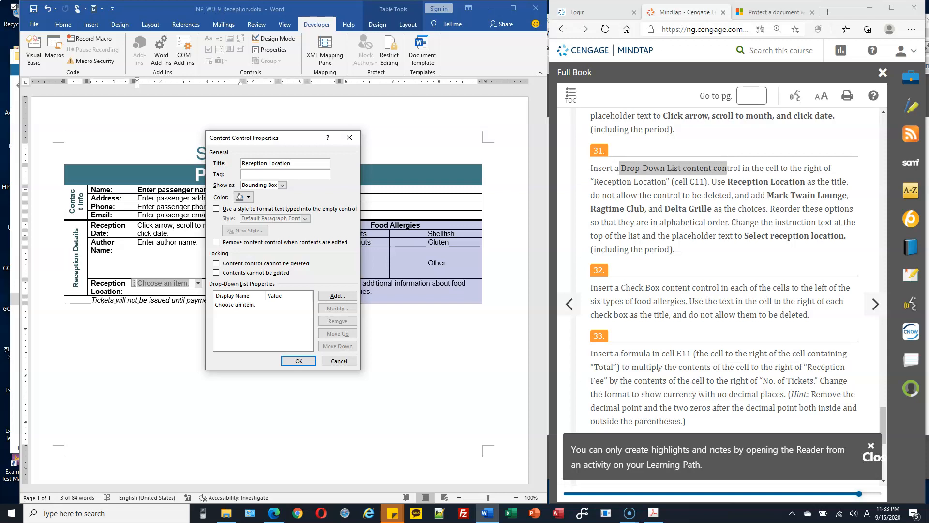
{"action": "left_click", "coordinate": [216, 263]}
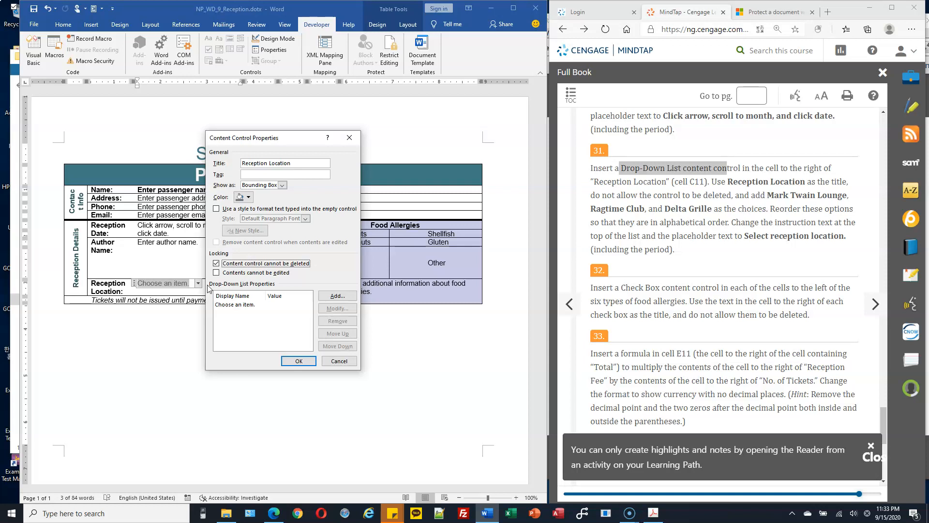
Add Mark Twain Lounge, Ragtime Club, and Delta Grille as choices of the Reception Location drop-down list.
{"action": "left_click", "coordinate": [340, 299]}
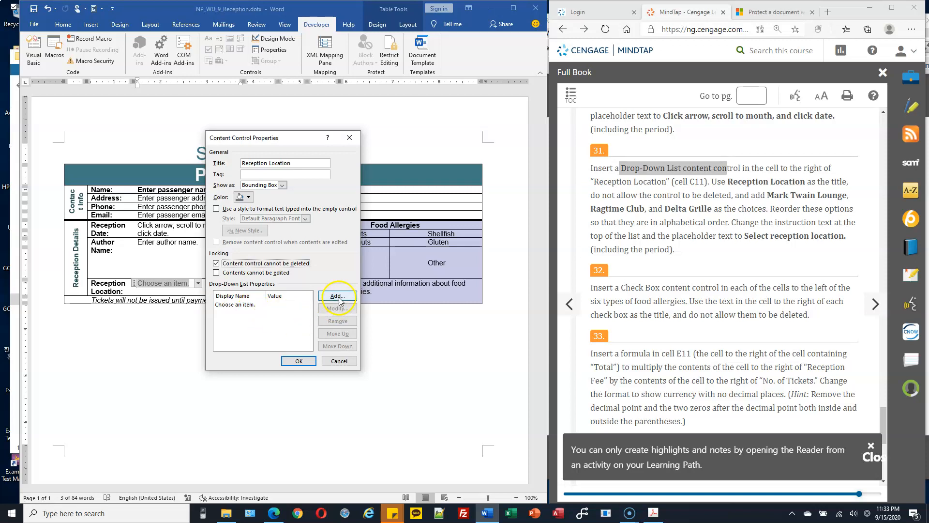
{"action": "left_click", "coordinate": [338, 295]}
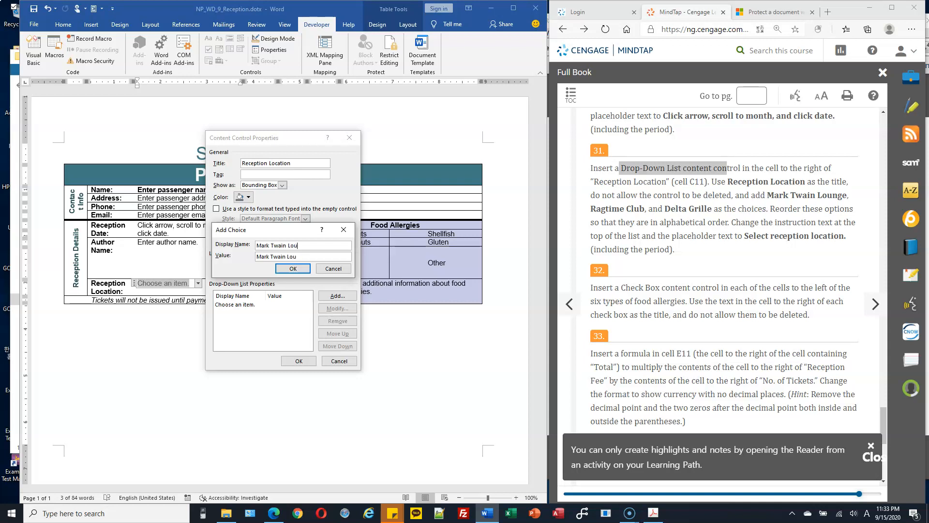
{"action": "left_click", "coordinate": [293, 268]}
{"action": "left_click", "coordinate": [337, 296]}
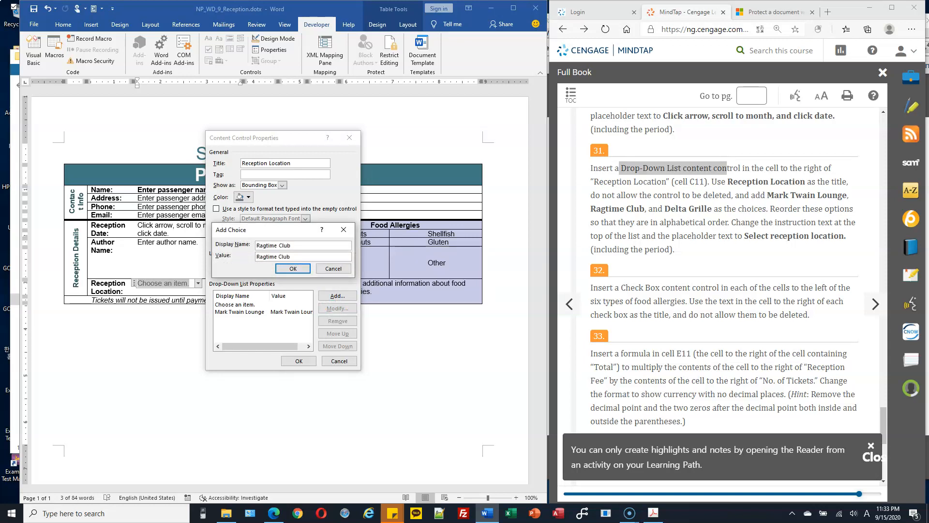
{"action": "left_click", "coordinate": [292, 269]}
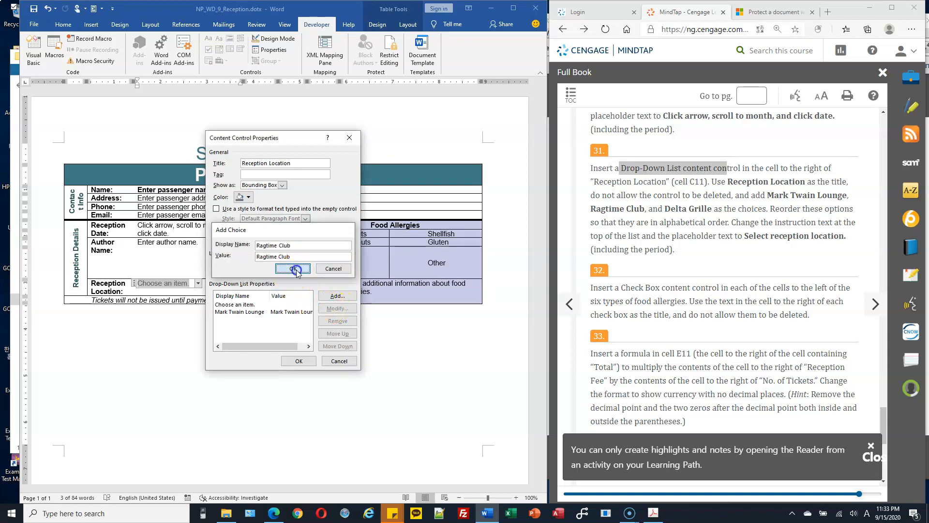
{"action": "left_click", "coordinate": [333, 295]}
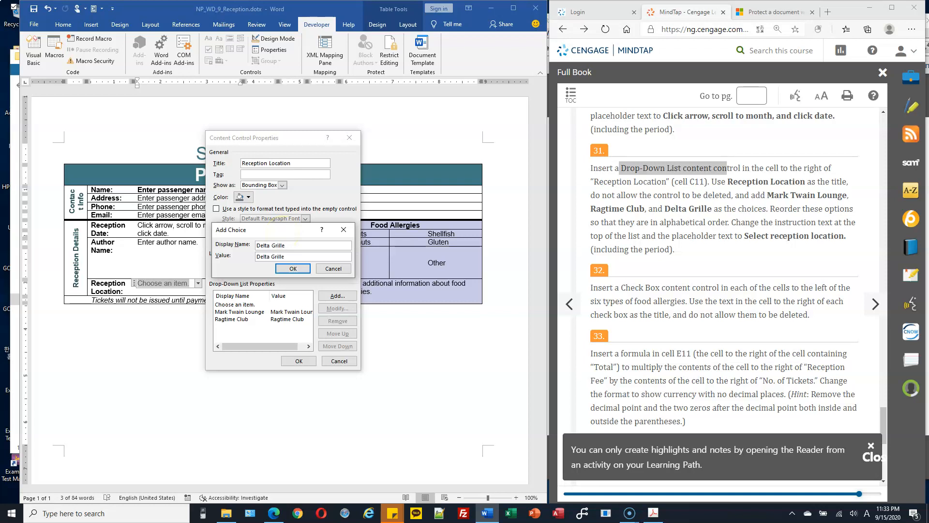
{"action": "left_click", "coordinate": [291, 268]}
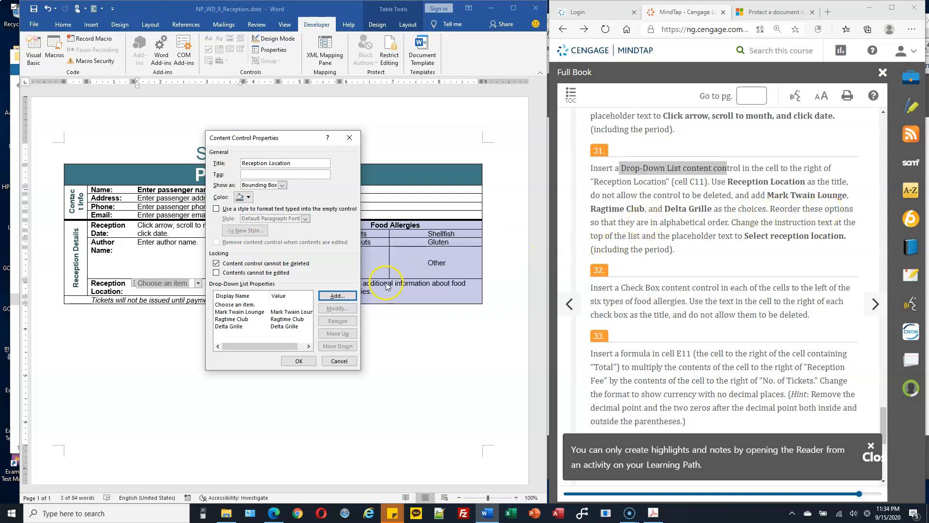
Move the Delta Grille choice above Mark Twain Lounge to put the location choices in alphabetical order.
{"action": "left_click", "coordinate": [228, 326]}
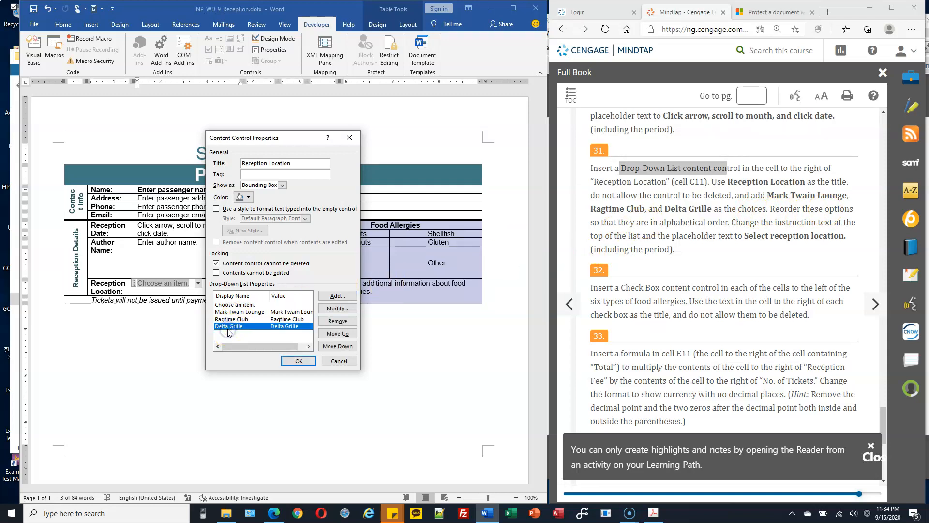
{"action": "left_click", "coordinate": [352, 337]}
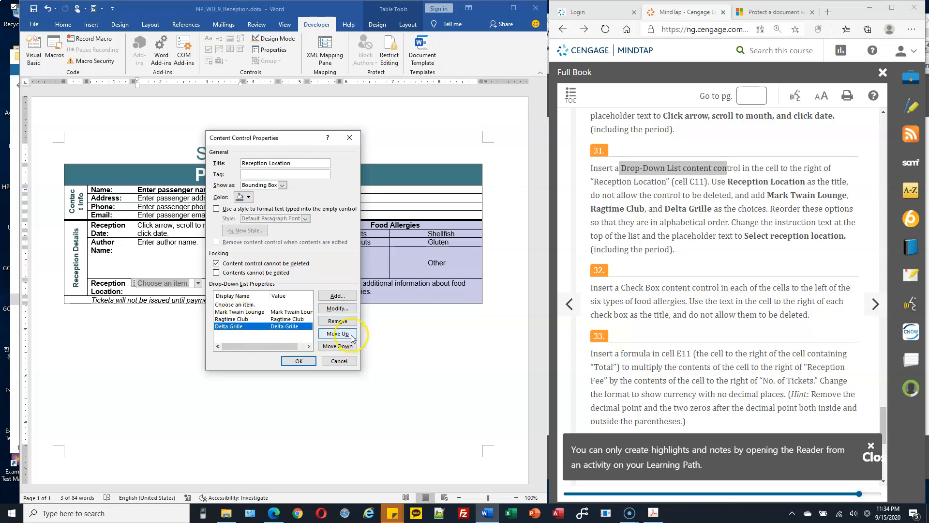
{"action": "left_click", "coordinate": [349, 334]}
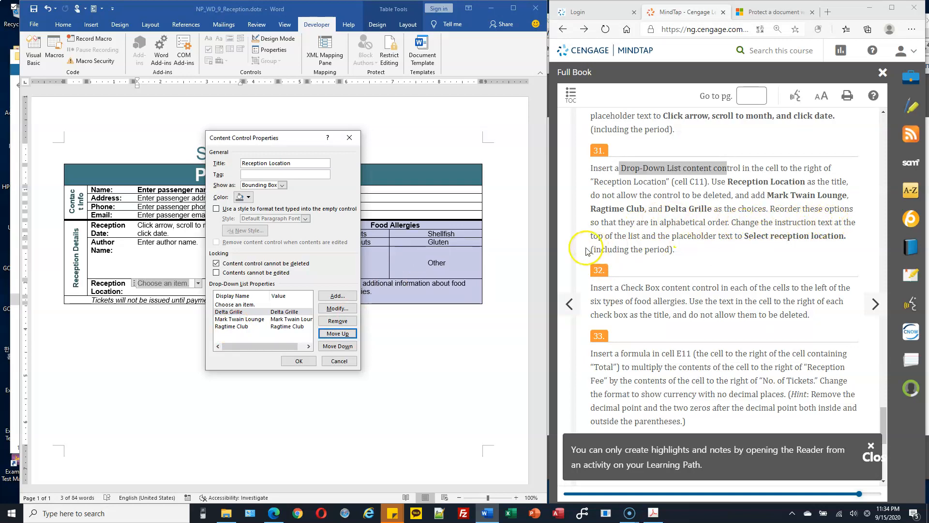
Change the display name of the list's "Choose an item." entry to "Select reception location." and apply the properties.
{"action": "left_click", "coordinate": [250, 305]}
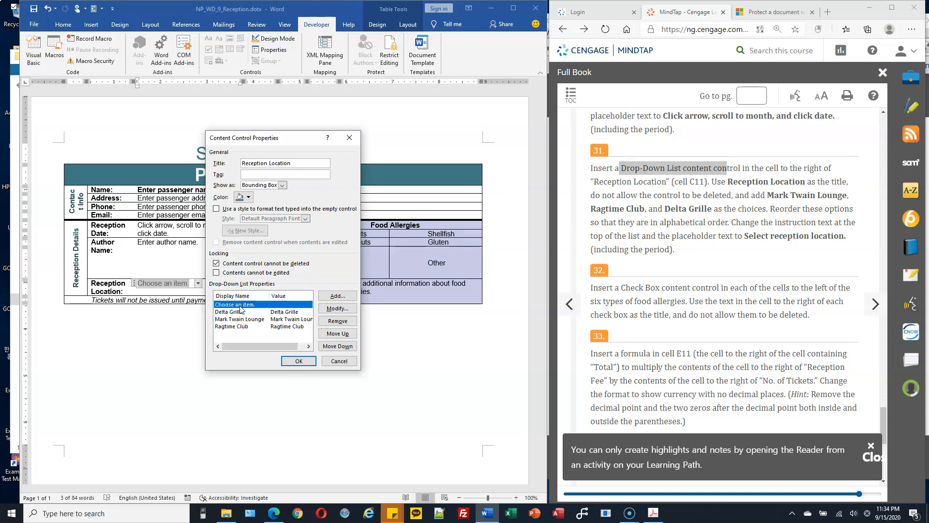
{"action": "left_click", "coordinate": [337, 308]}
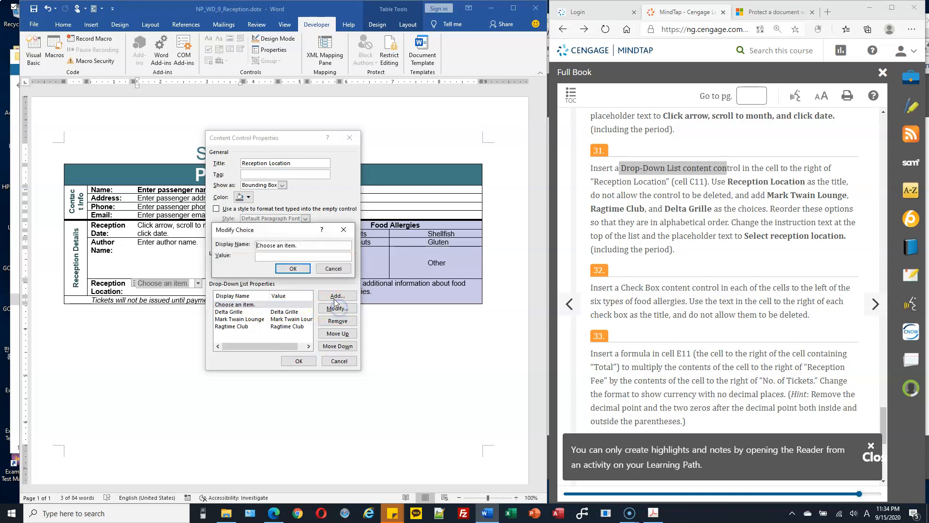
{"action": "left_click_drag", "start_coordinate": [310, 245], "coordinate": [239, 245]}
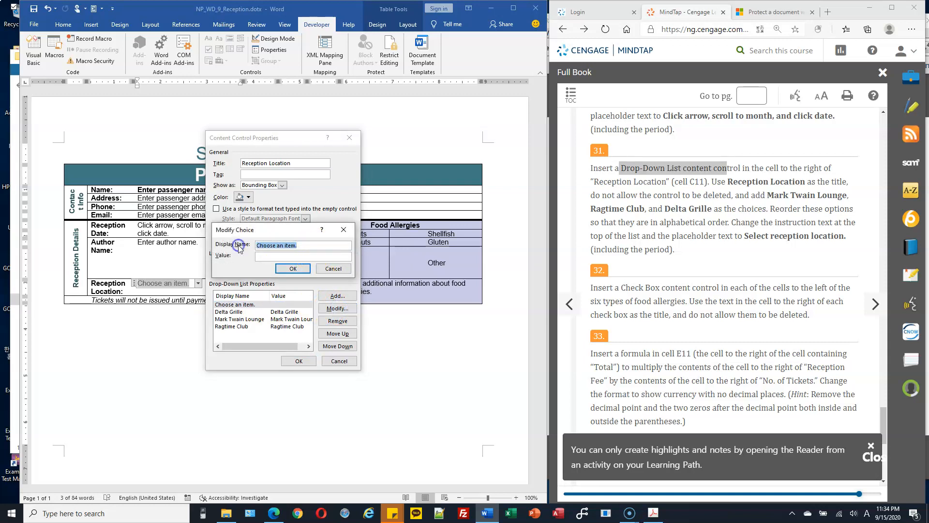
{"action": "type", "text": "Select reception location."}
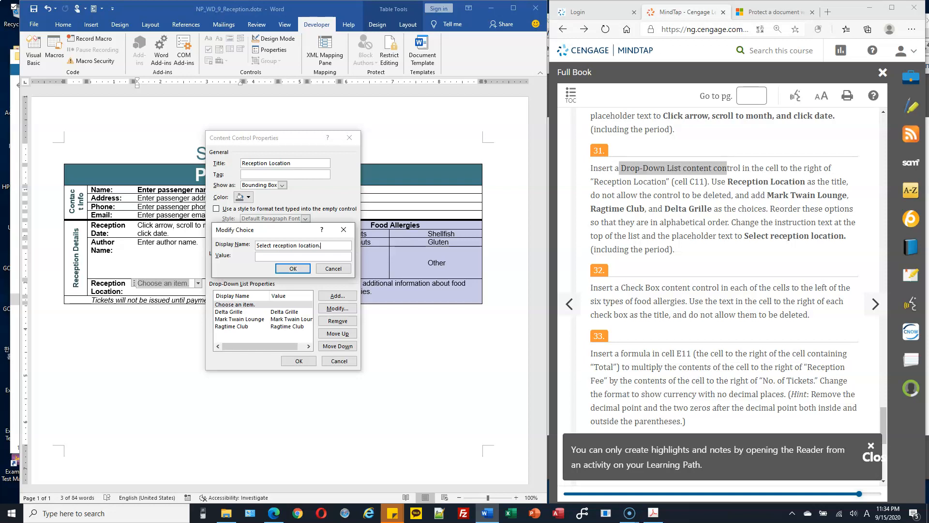
{"action": "left_click_drag", "start_coordinate": [323, 245], "coordinate": [253, 245]}
{"action": "key", "text": "ctrl+c"}
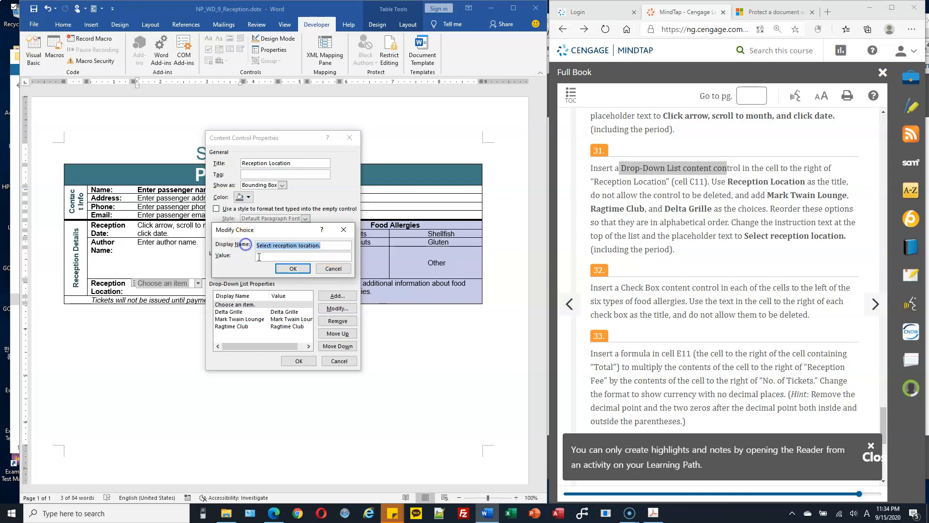
{"action": "left_click", "coordinate": [293, 268]}
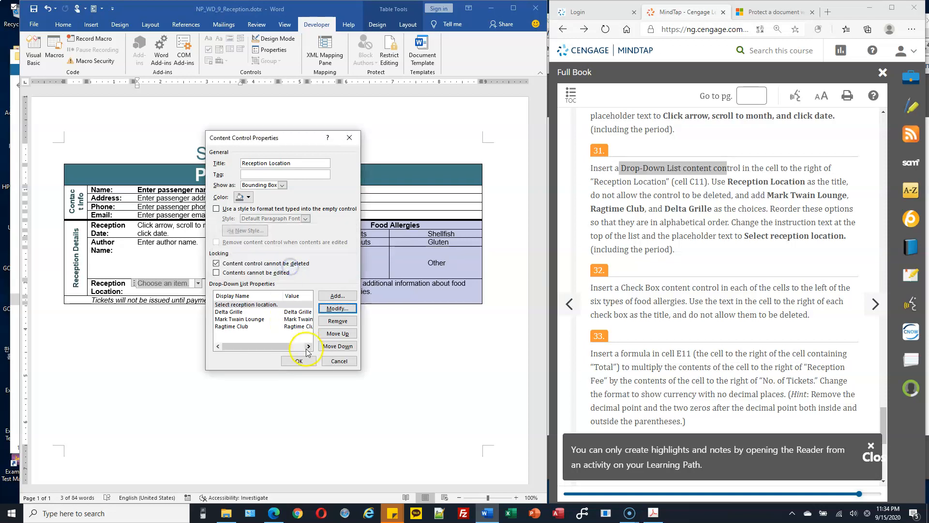
{"action": "left_click", "coordinate": [303, 359]}
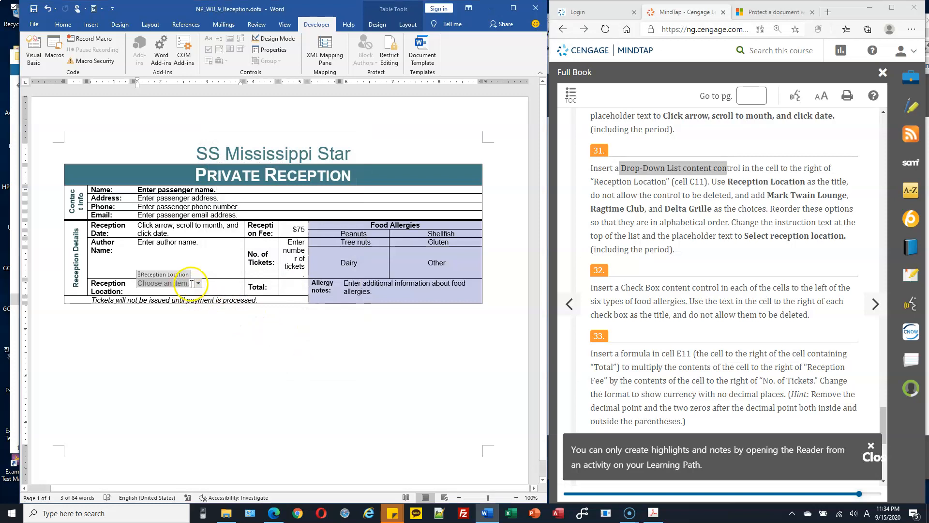
Set the value of the Reception Location list's first entry to "Select reception location." by copying its display name.
{"action": "double_click", "coordinate": [141, 282]}
{"action": "left_click", "coordinate": [141, 283]}
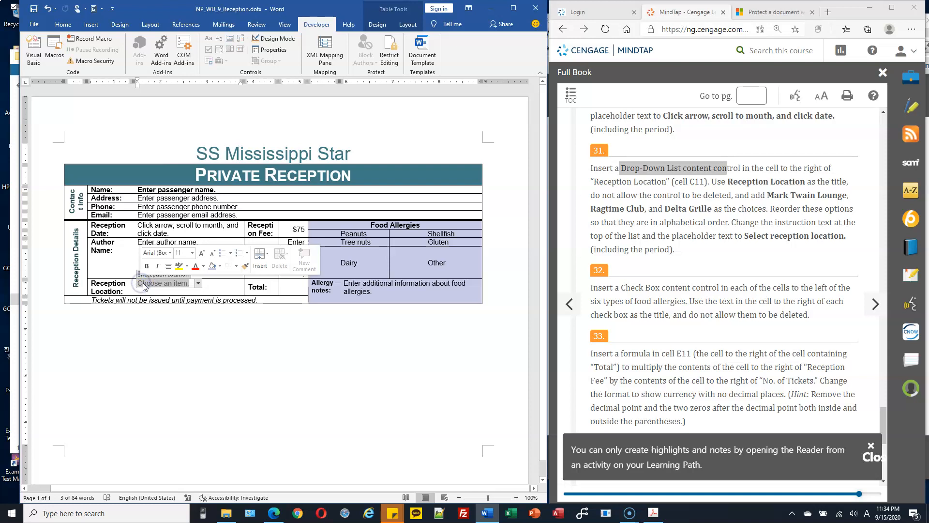
{"action": "left_click", "coordinate": [158, 284]}
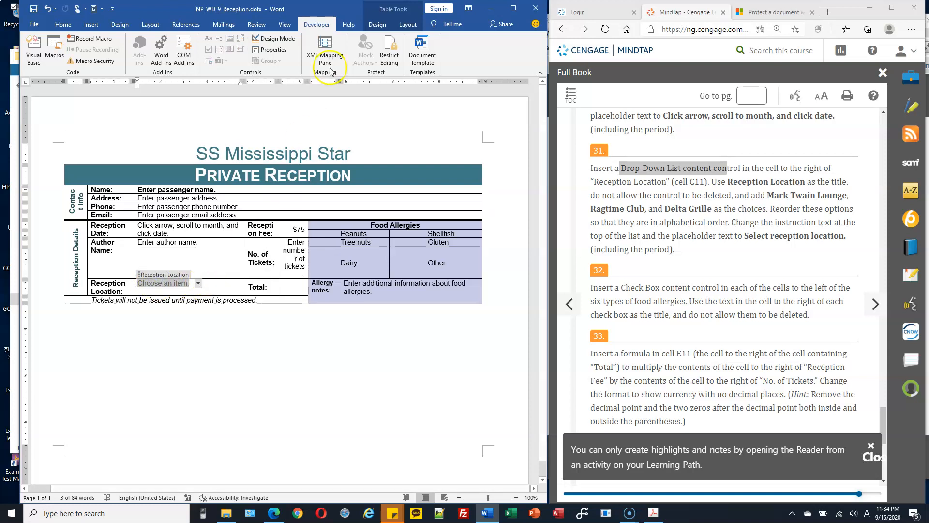
{"action": "left_click", "coordinate": [267, 51]}
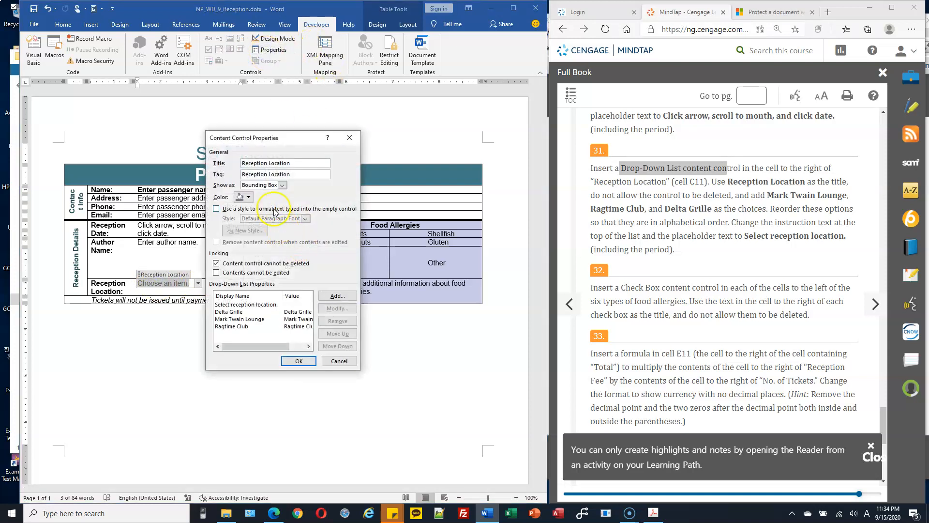
{"action": "left_click", "coordinate": [258, 304]}
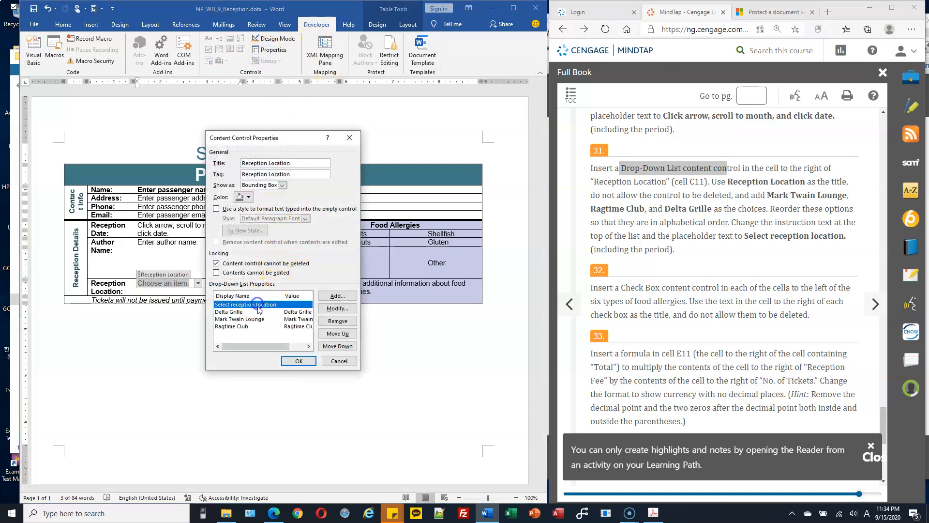
{"action": "left_click", "coordinate": [337, 308]}
{"action": "left_click", "coordinate": [288, 256]}
{"action": "key", "text": "ctrl+v"}
{"action": "left_click", "coordinate": [294, 269]}
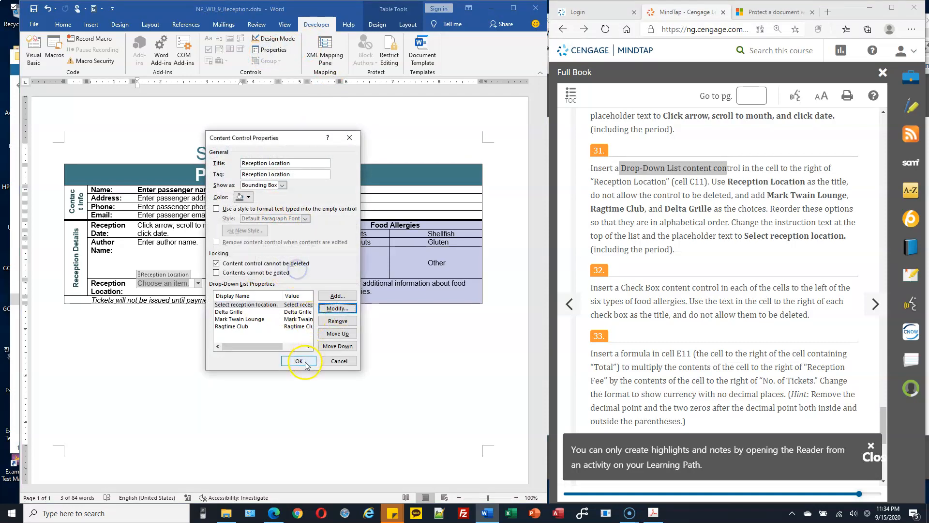
{"action": "left_click", "coordinate": [298, 361]}
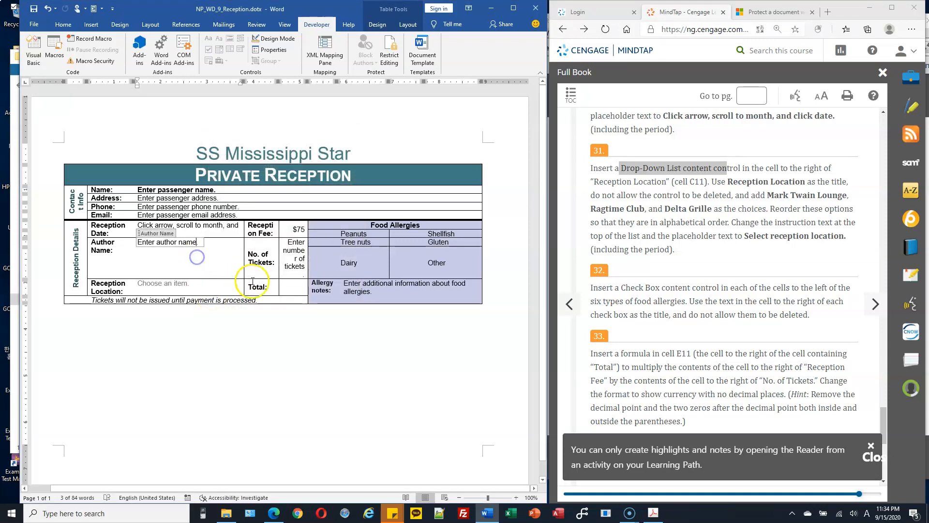
Open the Reception Location drop-down list in the form to check its choices and placeholder text.
{"action": "left_click", "coordinate": [168, 283]}
{"action": "left_click", "coordinate": [219, 285]}
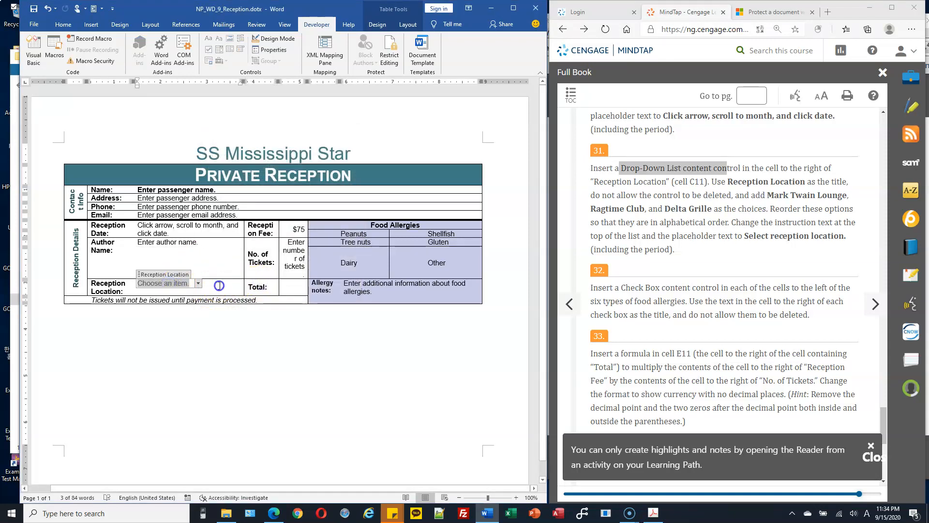
{"action": "left_click", "coordinate": [260, 287]}
{"action": "left_click", "coordinate": [171, 287]}
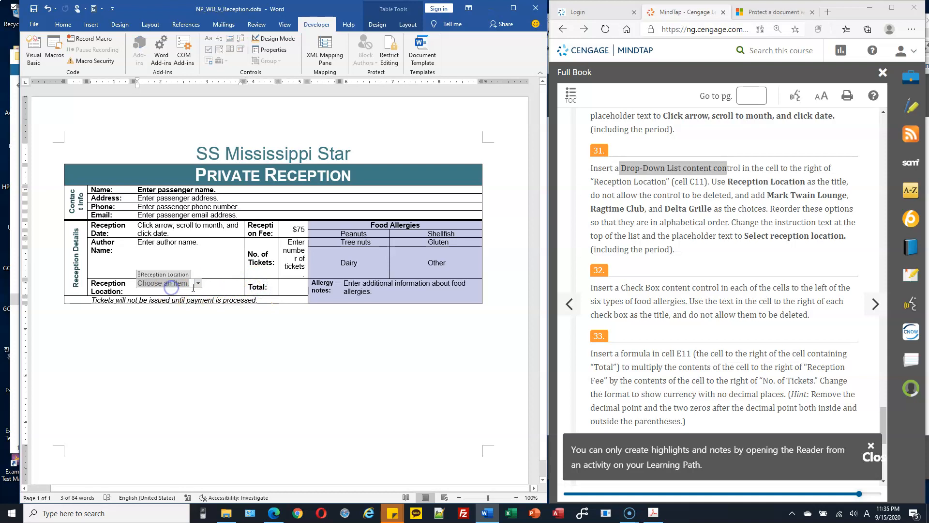
{"action": "left_click", "coordinate": [198, 284]}
{"action": "left_click", "coordinate": [279, 279]}
{"action": "left_click", "coordinate": [240, 287]}
Read textbook step 32 and examine the empty cells beside the six food allergy types.
{"action": "scroll", "coordinate": [662, 264], "scroll_direction": "down", "scroll_amount": 1}
{"action": "scroll", "coordinate": [661, 264], "scroll_direction": "down", "scroll_amount": 2}
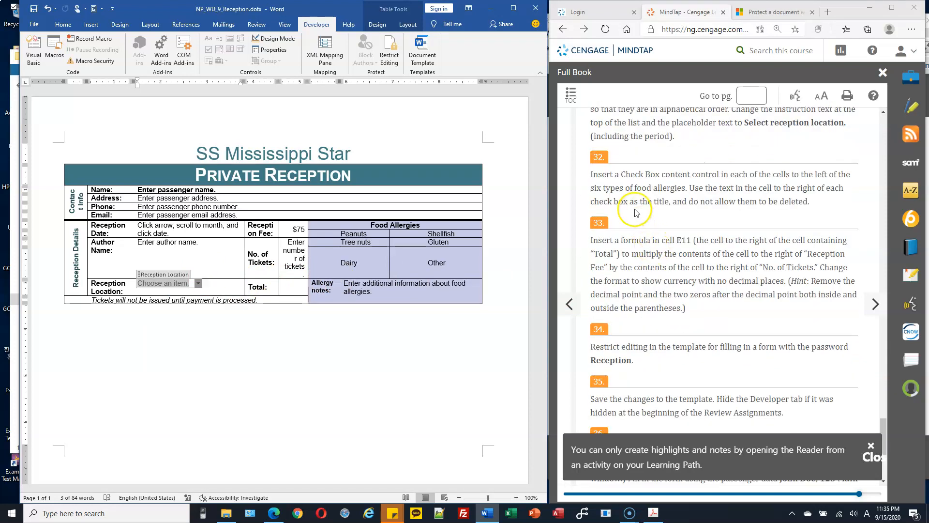
{"action": "left_click", "coordinate": [355, 255]}
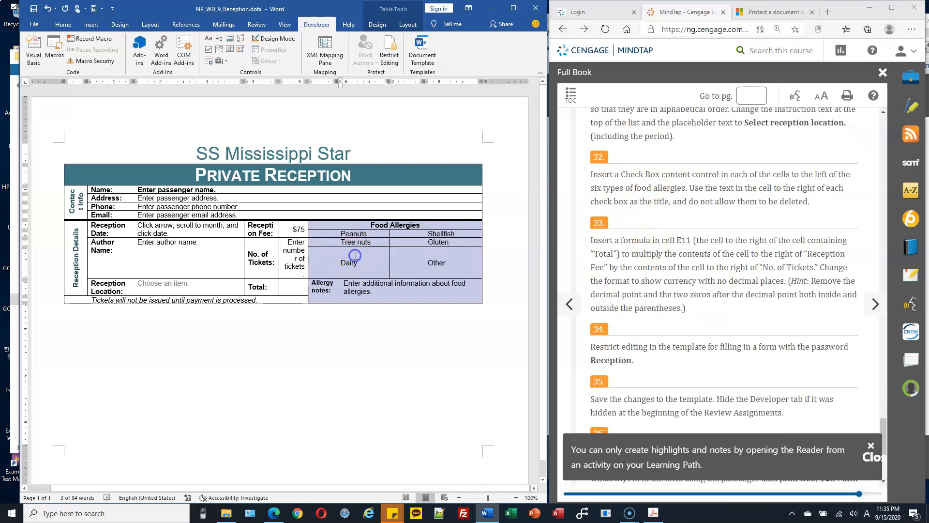
{"action": "left_click", "coordinate": [343, 250]}
{"action": "left_click", "coordinate": [318, 235]}
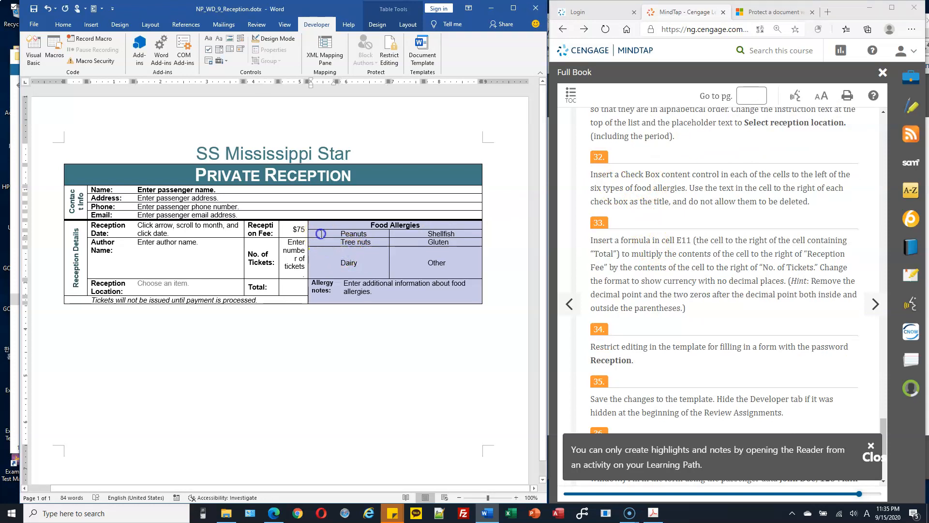
{"action": "left_click_drag", "start_coordinate": [320, 233], "coordinate": [322, 264]}
{"action": "left_click_drag", "start_coordinate": [407, 233], "coordinate": [407, 245]}
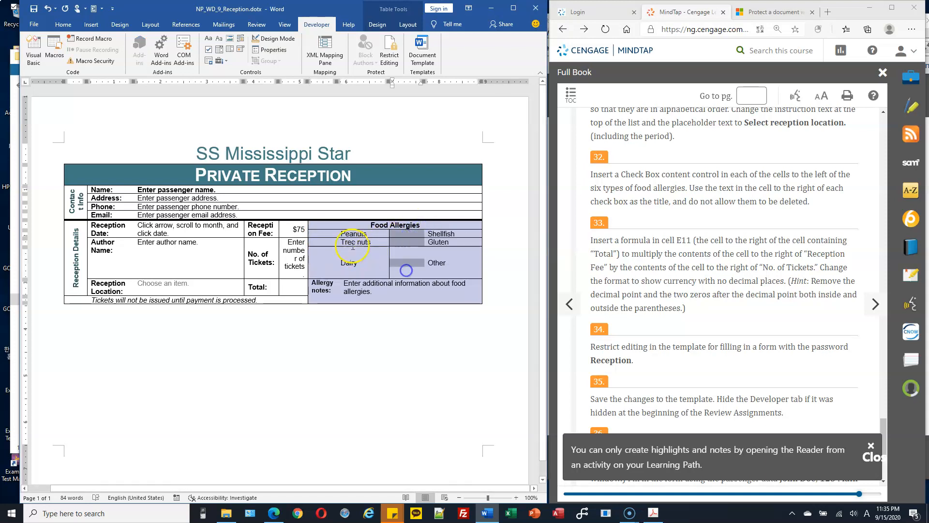
Insert a Check Box content control in the empty cell beside Peanuts, title it Peanuts, and prevent its deletion.
{"action": "left_click", "coordinate": [324, 234]}
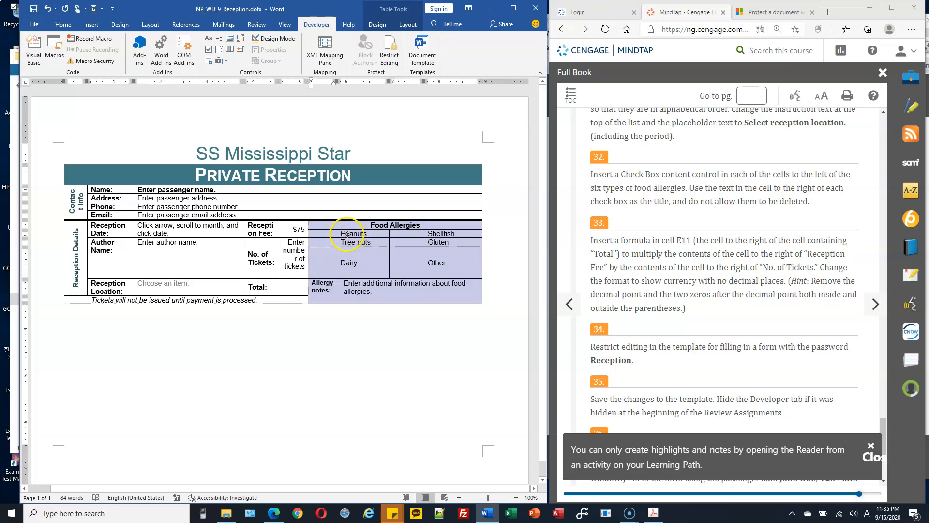
{"action": "left_click", "coordinate": [208, 50]}
{"action": "left_click", "coordinate": [274, 51]}
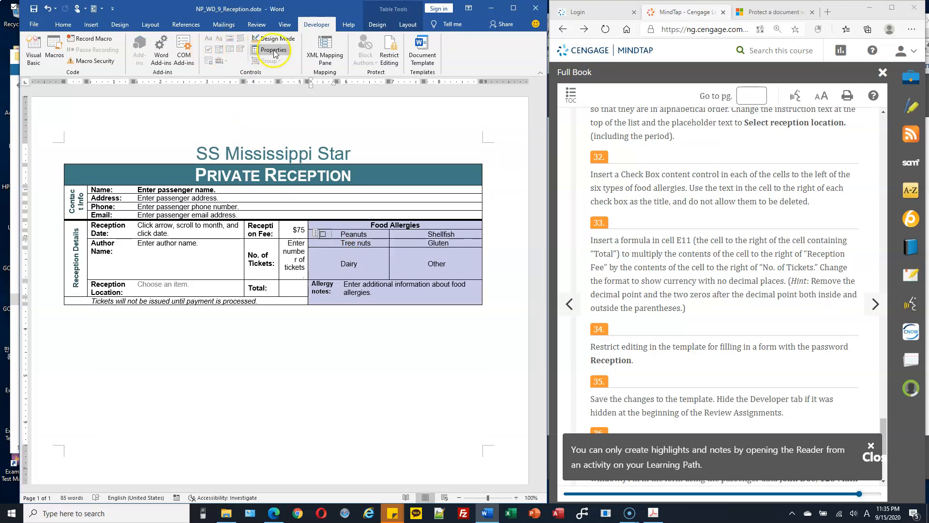
{"action": "left_click", "coordinate": [299, 180]}
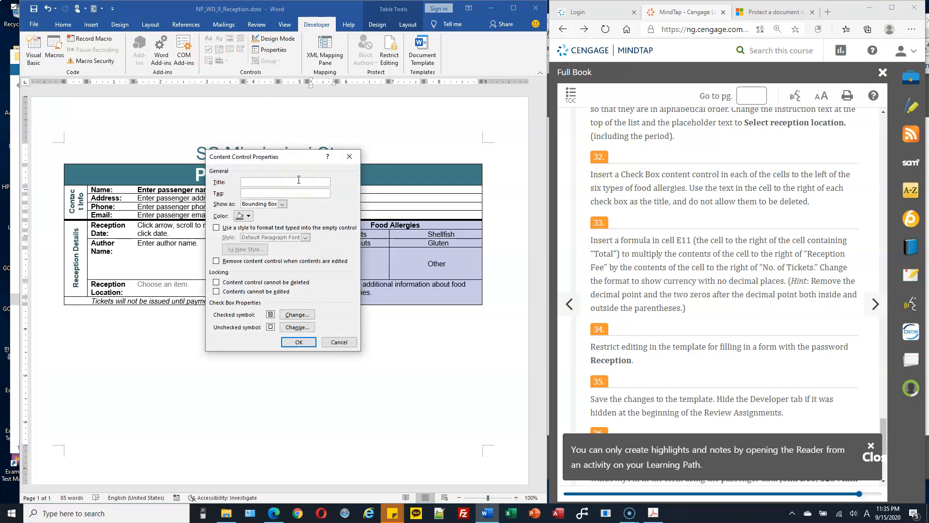
{"action": "left_click_drag", "start_coordinate": [293, 158], "coordinate": [242, 160]}
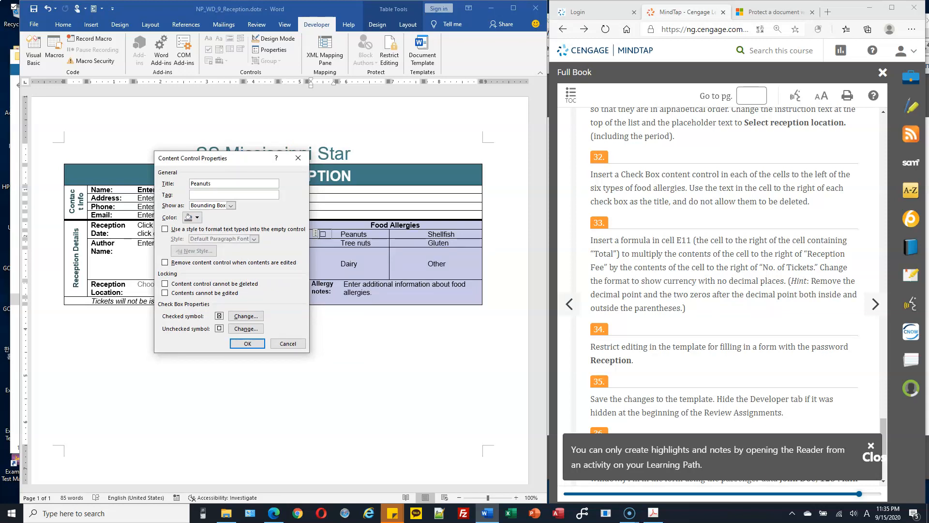
{"action": "left_click", "coordinate": [165, 284]}
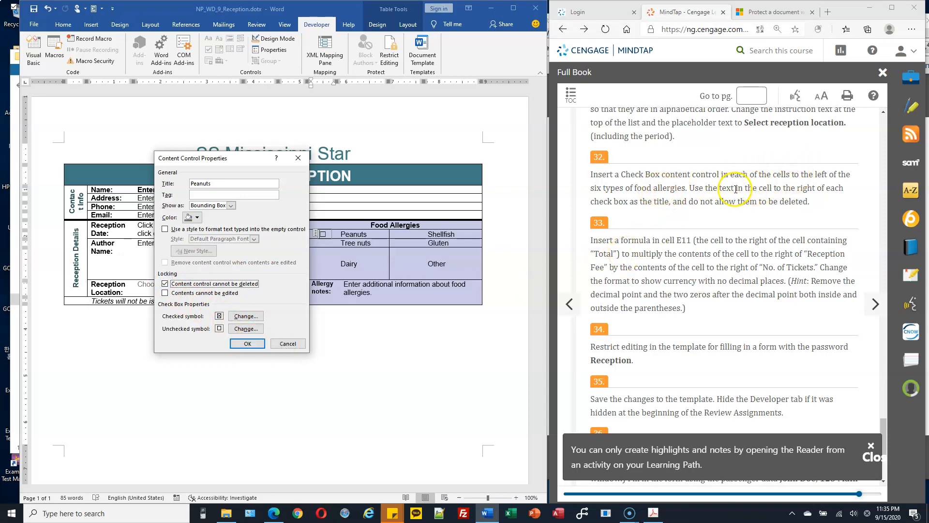
{"action": "left_click", "coordinate": [248, 344]}
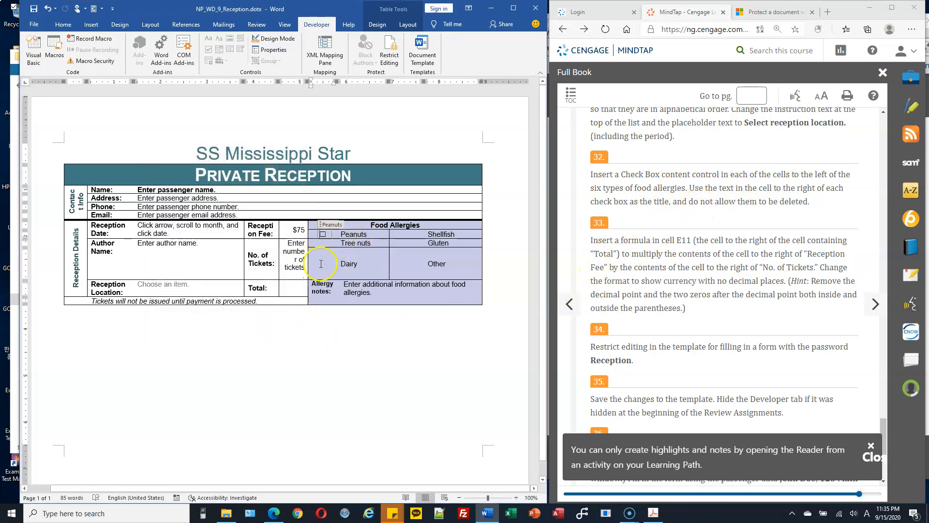
Insert a Check Box content control in the empty cell beside Tree nuts, title it Tree nuts, and prevent its deletion.
{"action": "left_click", "coordinate": [328, 244]}
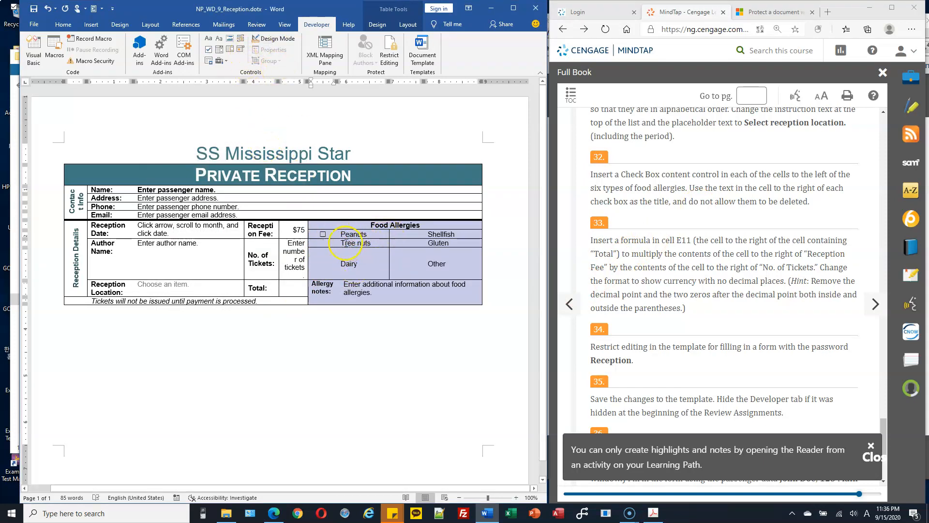
{"action": "left_click_drag", "start_coordinate": [342, 243], "coordinate": [366, 243]}
{"action": "key", "text": "ctrl+c"}
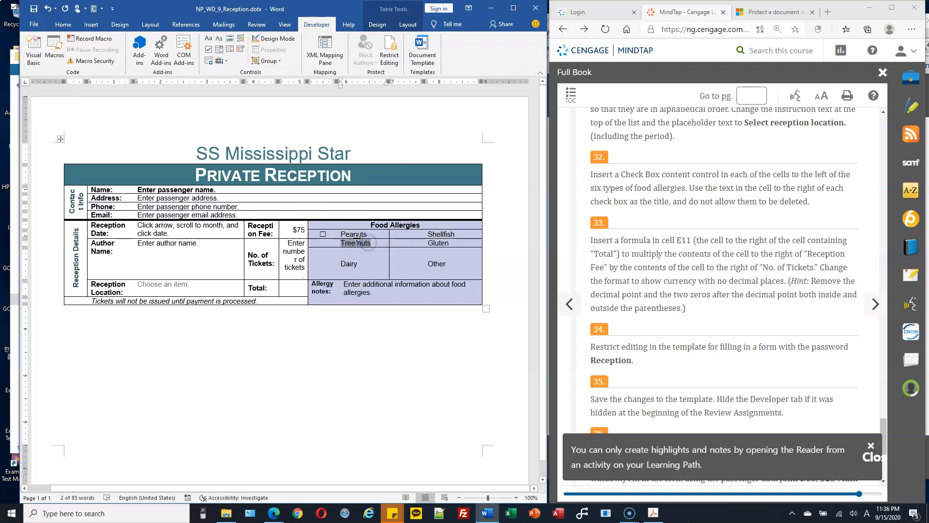
{"action": "left_click", "coordinate": [321, 244]}
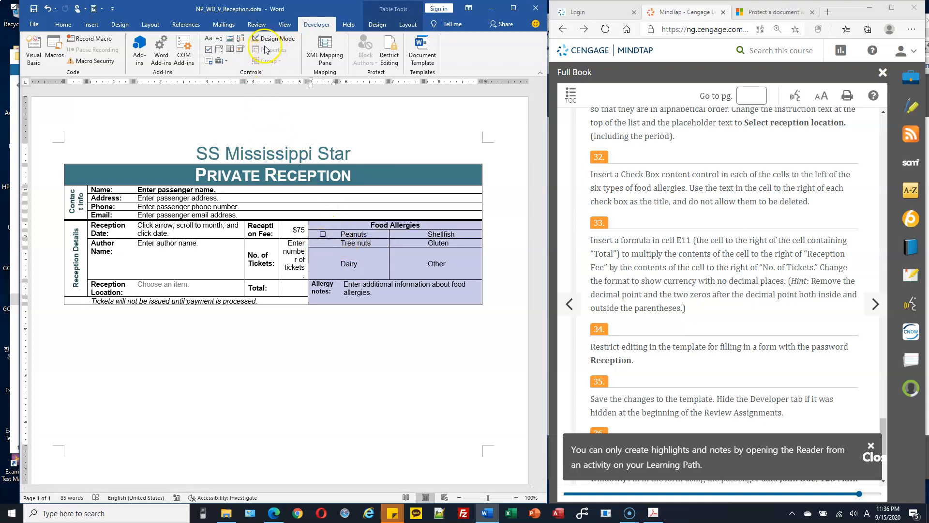
{"action": "left_click", "coordinate": [208, 49]}
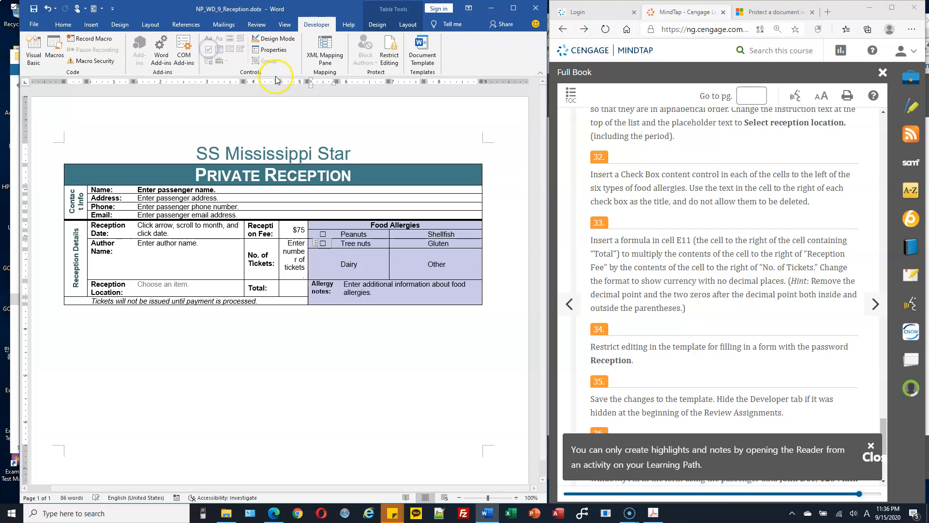
{"action": "left_click", "coordinate": [270, 50]}
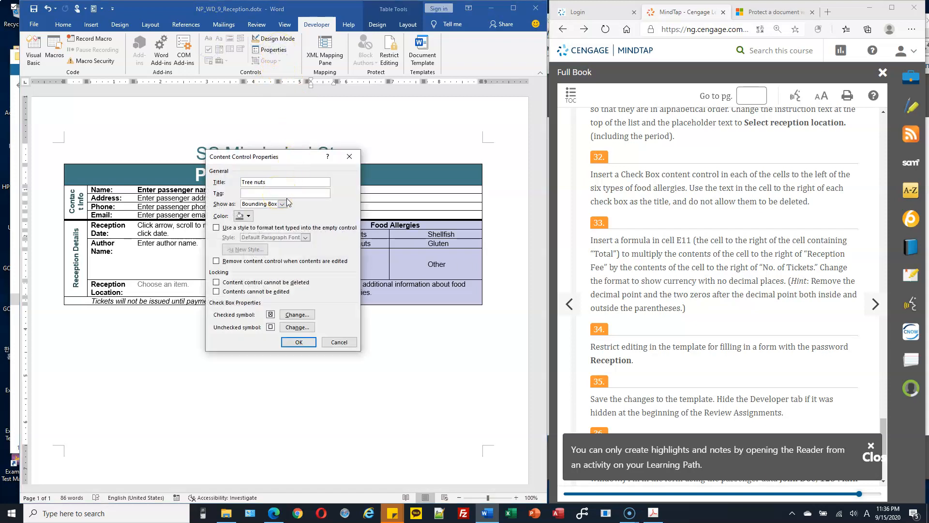
{"action": "left_click", "coordinate": [264, 282]}
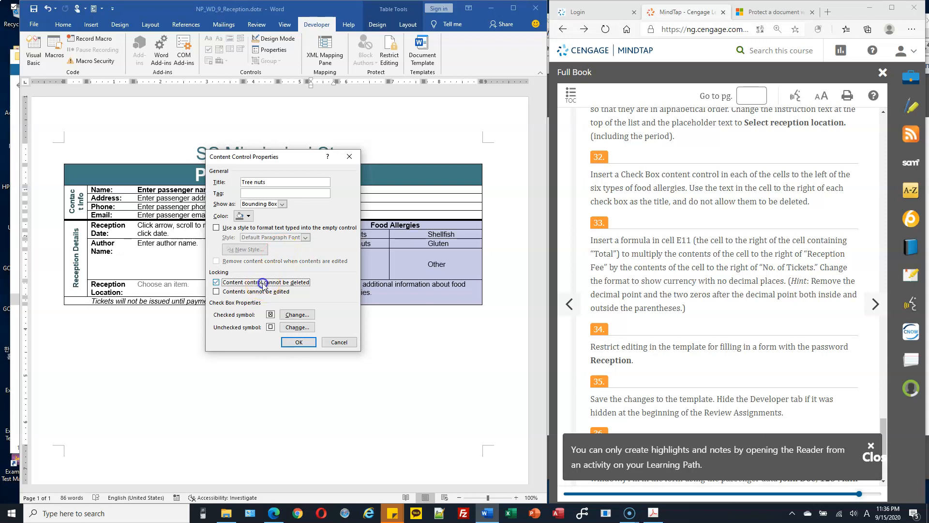
{"action": "left_click", "coordinate": [299, 342]}
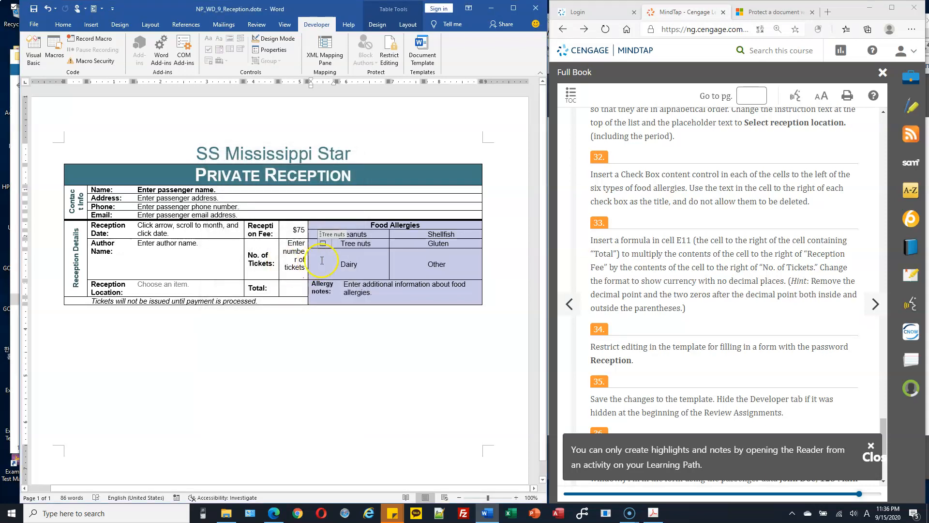
Insert a Check Box content control in the empty cell beside Dairy, title it Dairy, and prevent its deletion.
{"action": "double_click", "coordinate": [349, 264]}
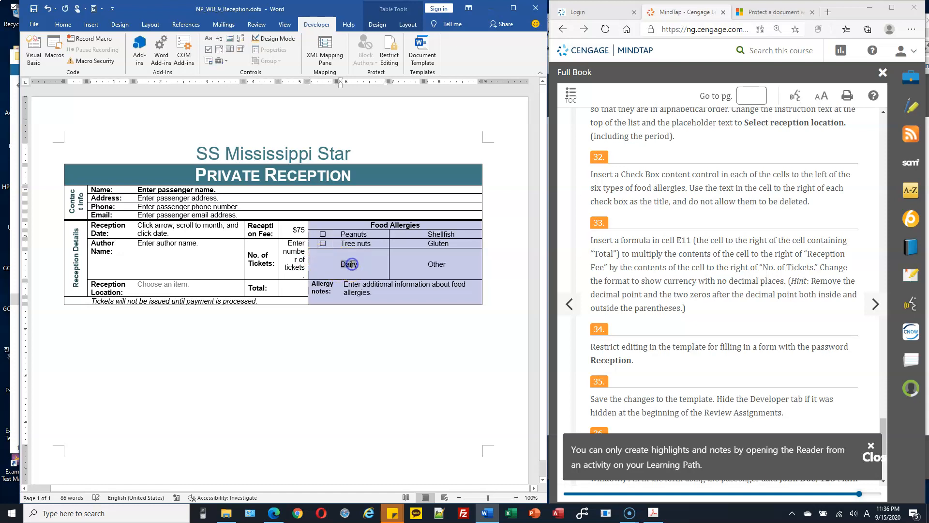
{"action": "left_click", "coordinate": [324, 261]}
{"action": "left_click", "coordinate": [210, 49]}
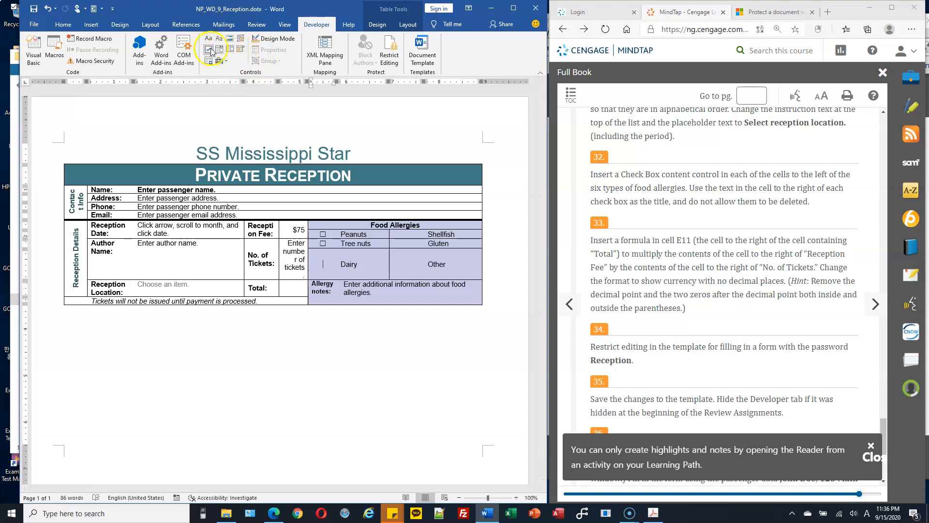
{"action": "left_click", "coordinate": [208, 49]}
{"action": "left_click", "coordinate": [271, 50]}
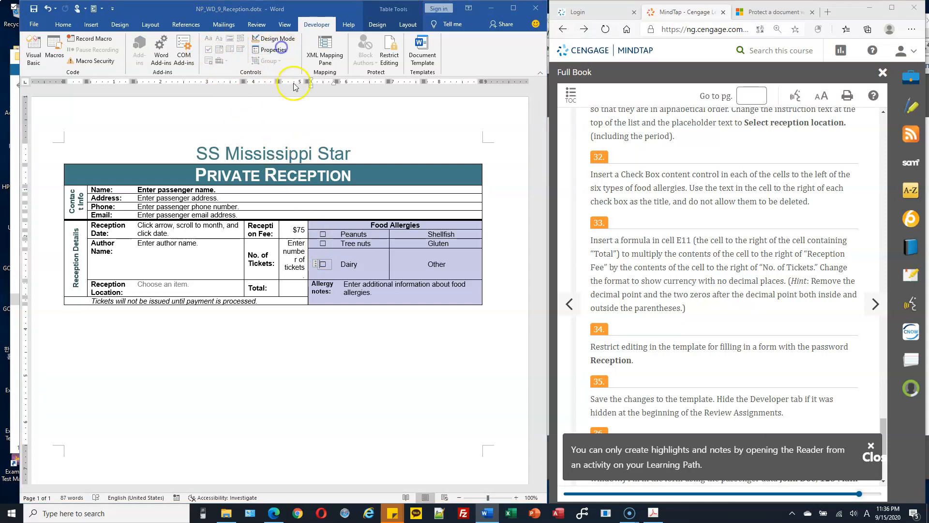
{"action": "type", "text": "Dairy"}
{"action": "left_click", "coordinate": [307, 282]}
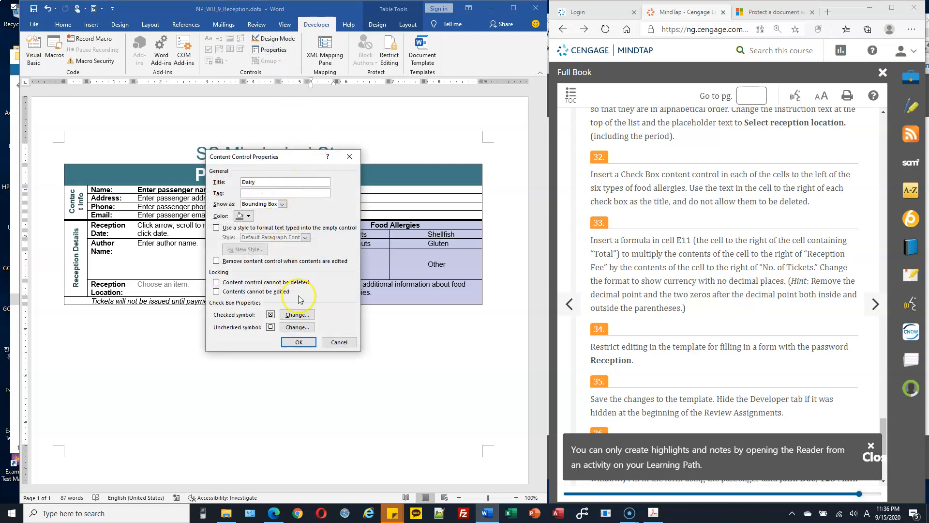
{"action": "left_click", "coordinate": [301, 342]}
Insert a Check Box content control in the empty cell beside Shellfish, title it Shellfish, and prevent its deletion.
{"action": "left_click", "coordinate": [399, 234]}
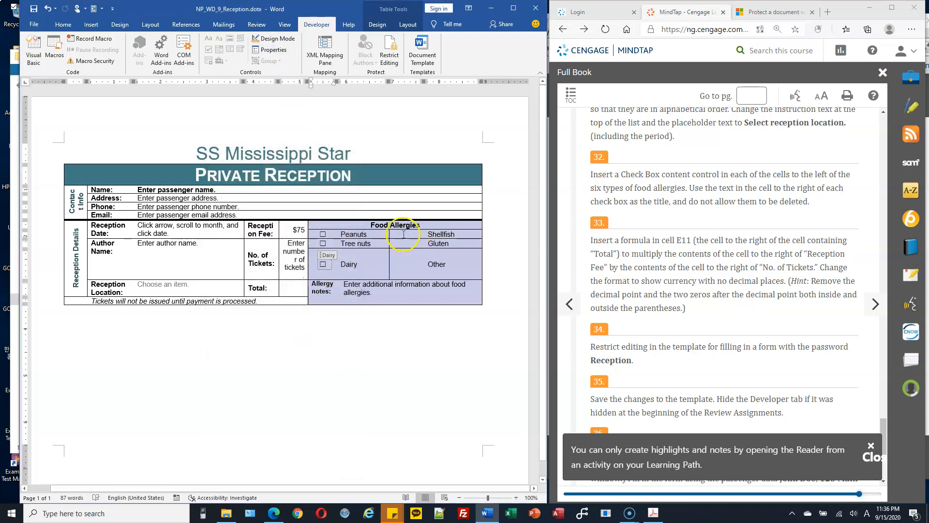
{"action": "double_click", "coordinate": [448, 233]}
{"action": "key", "text": "ctrl+c"}
{"action": "left_click", "coordinate": [405, 234]}
{"action": "left_click", "coordinate": [209, 49]}
{"action": "left_click", "coordinate": [284, 50]}
{"action": "left_click", "coordinate": [285, 182]}
{"action": "key", "text": "ctrl+v"}
{"action": "left_click", "coordinate": [264, 283]}
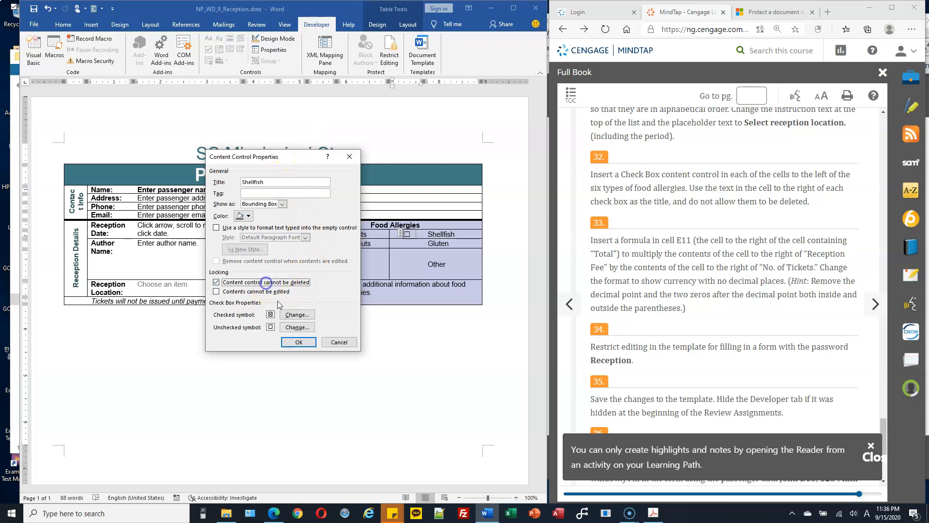
{"action": "left_click", "coordinate": [298, 342]}
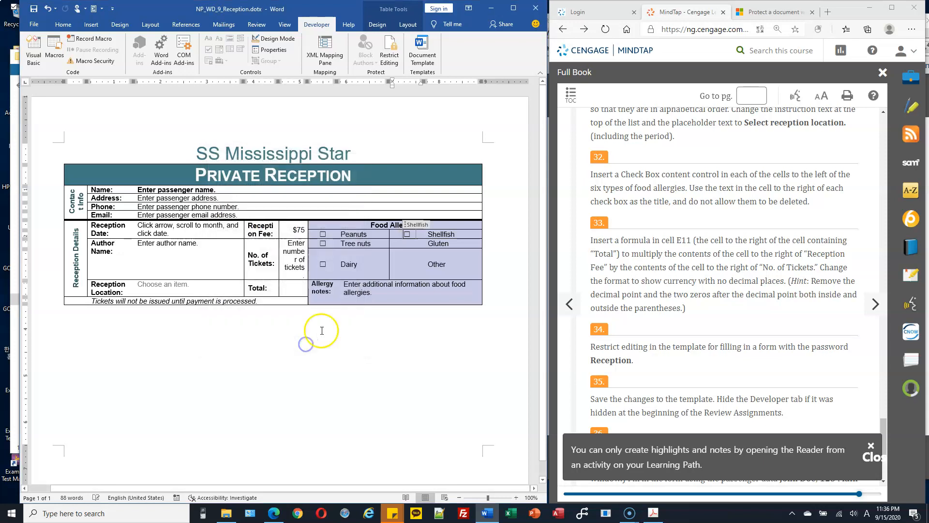
Insert a Check Box content control in the empty cell beside Gluten, title it Gluten, and prevent its deletion.
{"action": "left_click", "coordinate": [406, 243]}
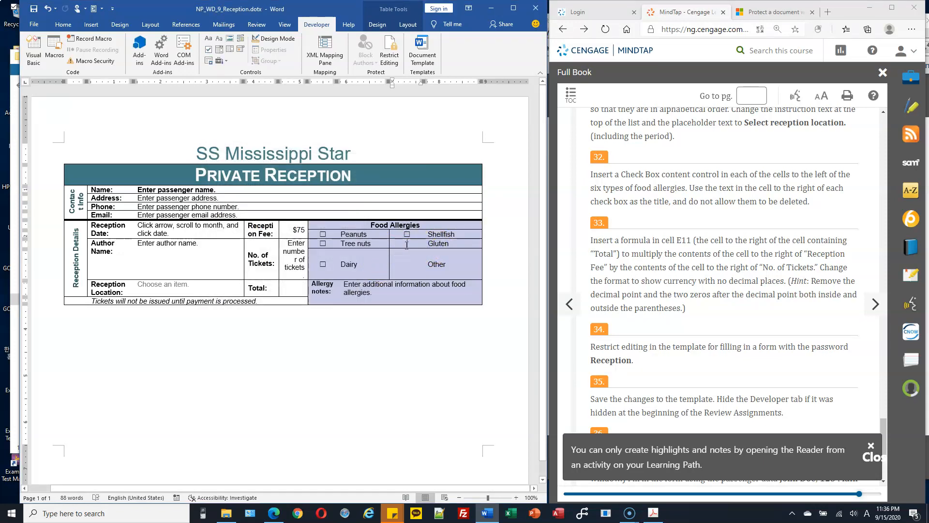
{"action": "left_click", "coordinate": [217, 50]}
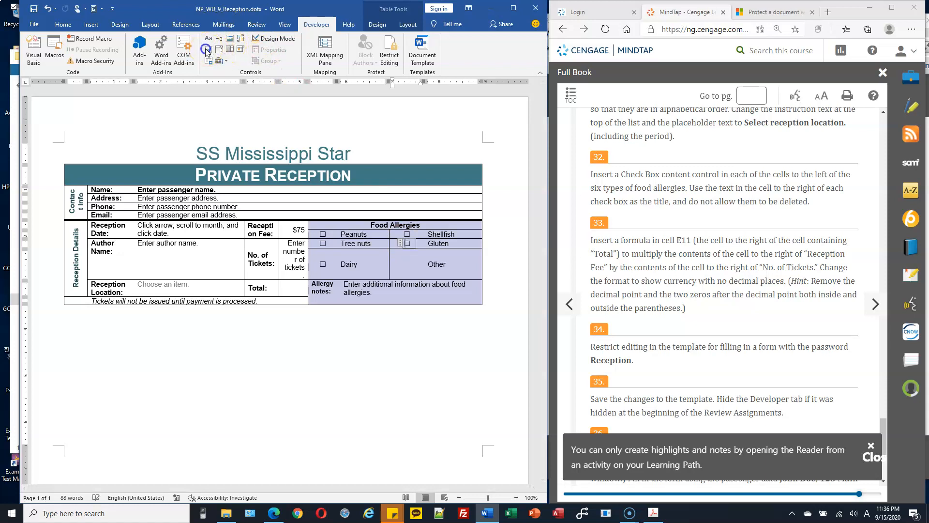
{"action": "left_click", "coordinate": [268, 50]}
{"action": "type", "text": "Gluten"}
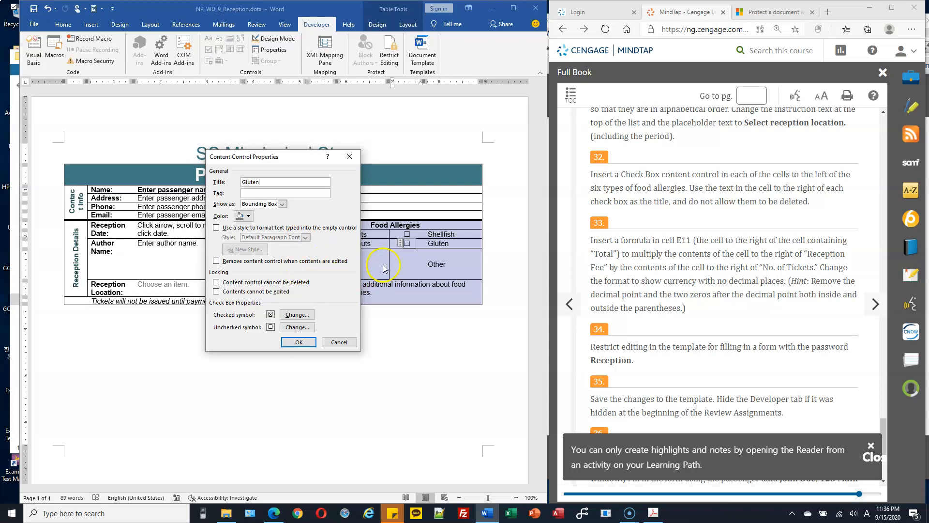
{"action": "left_click", "coordinate": [224, 283]}
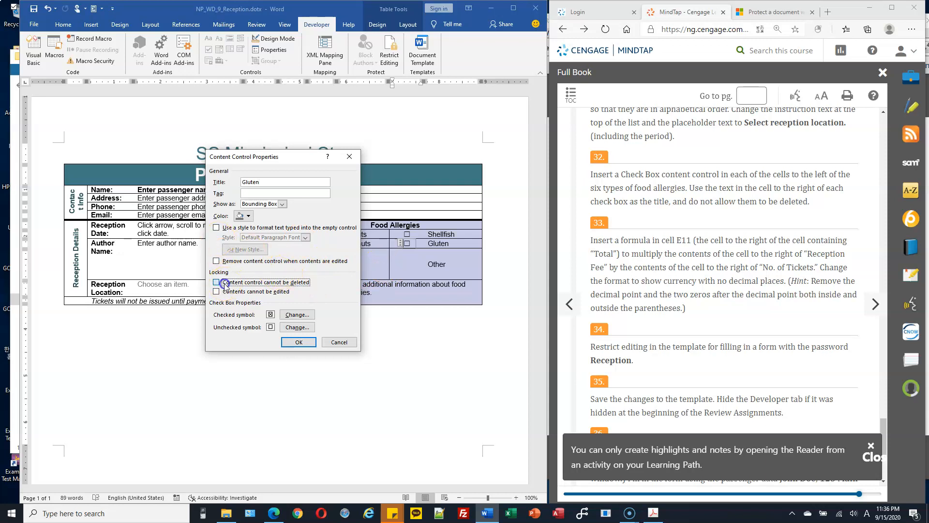
{"action": "left_click", "coordinate": [299, 342]}
Insert a Check Box content control in the empty cell beside Other, title it Other, and prevent its deletion.
{"action": "left_click", "coordinate": [436, 263]}
{"action": "double_click", "coordinate": [436, 263]}
{"action": "left_click", "coordinate": [408, 263]}
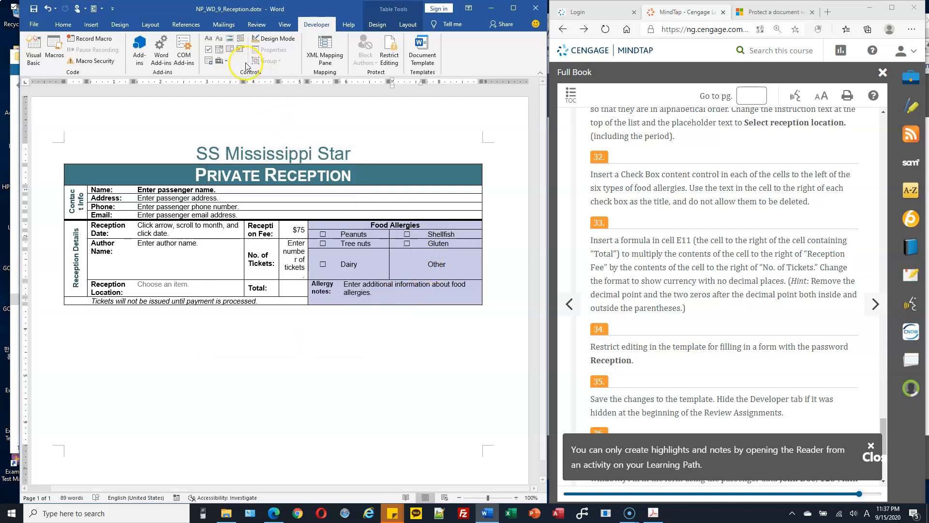
{"action": "left_click", "coordinate": [208, 49]}
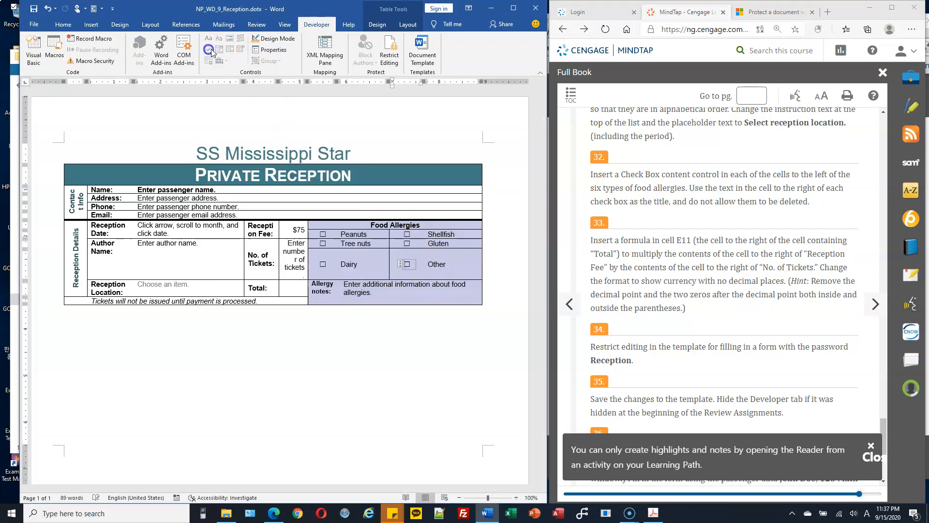
{"action": "left_click", "coordinate": [274, 50]}
{"action": "type", "text": "Other"}
{"action": "left_click", "coordinate": [221, 282]}
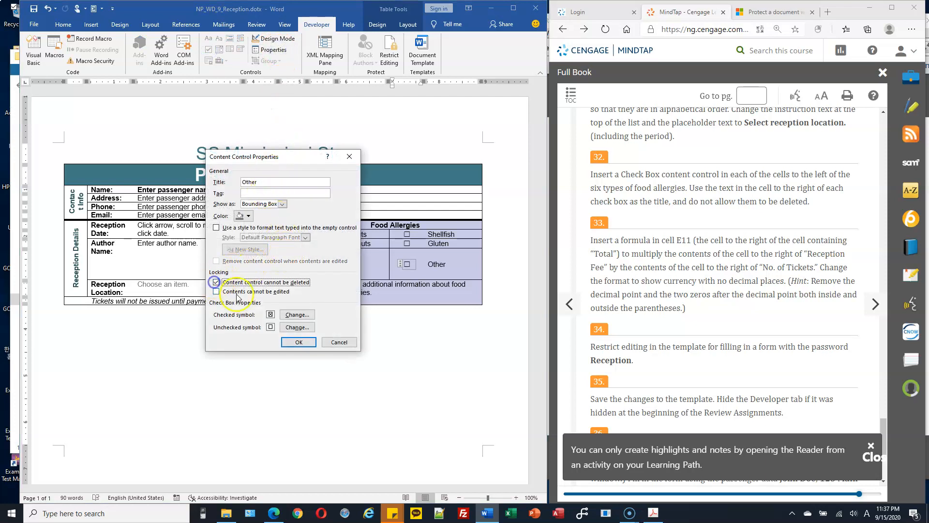
{"action": "left_click", "coordinate": [299, 343]}
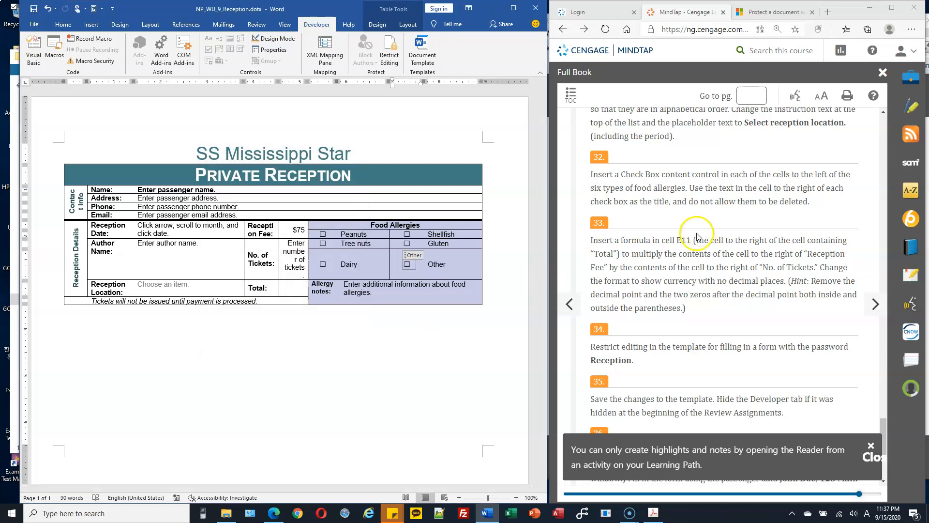
Read textbook step 33 on the total formula and locate cell E11, the empty cell beside Total.
{"action": "left_click", "coordinate": [685, 222]}
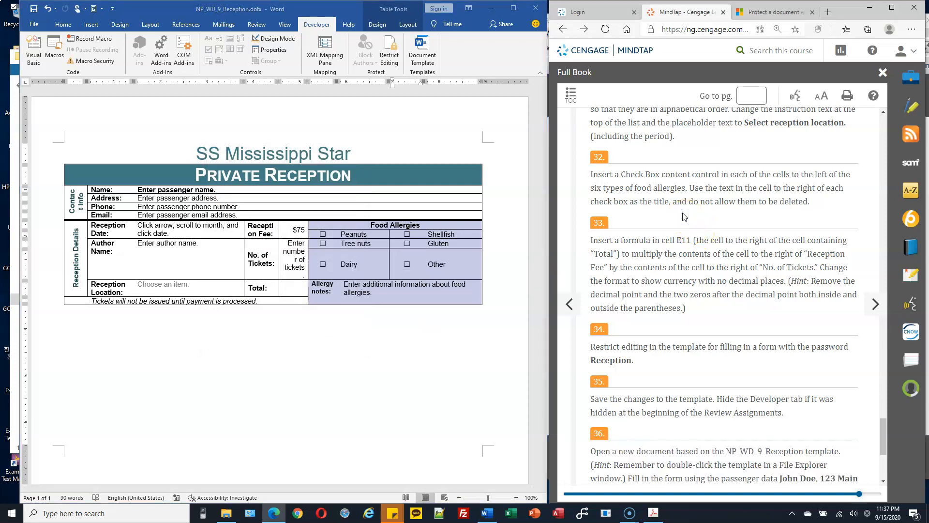
{"action": "scroll", "coordinate": [685, 217], "scroll_direction": "down", "scroll_amount": 3}
{"action": "left_click", "coordinate": [262, 386]}
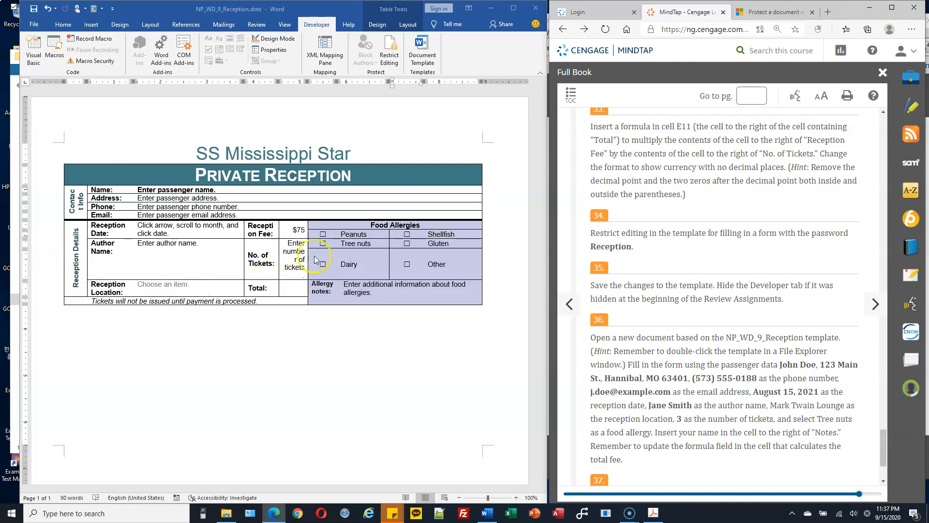
{"action": "left_click", "coordinate": [322, 286]}
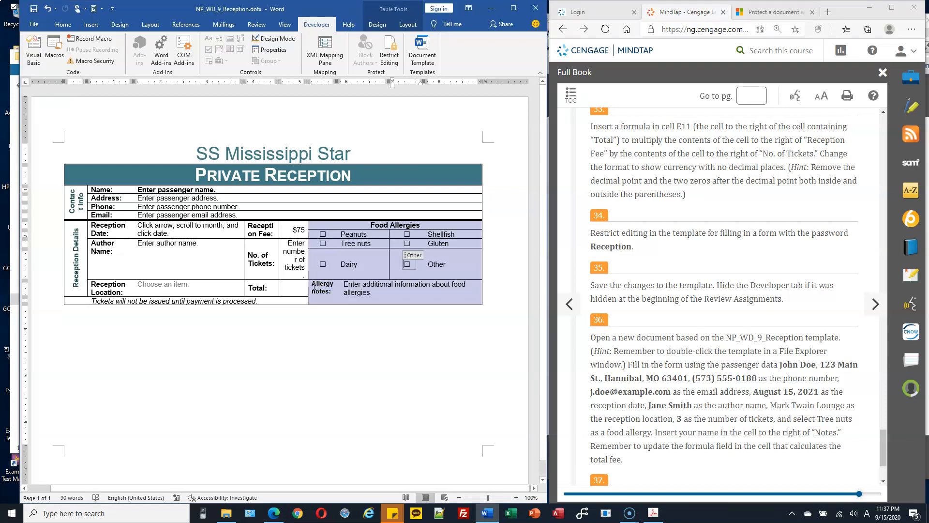
{"action": "left_click", "coordinate": [286, 292]}
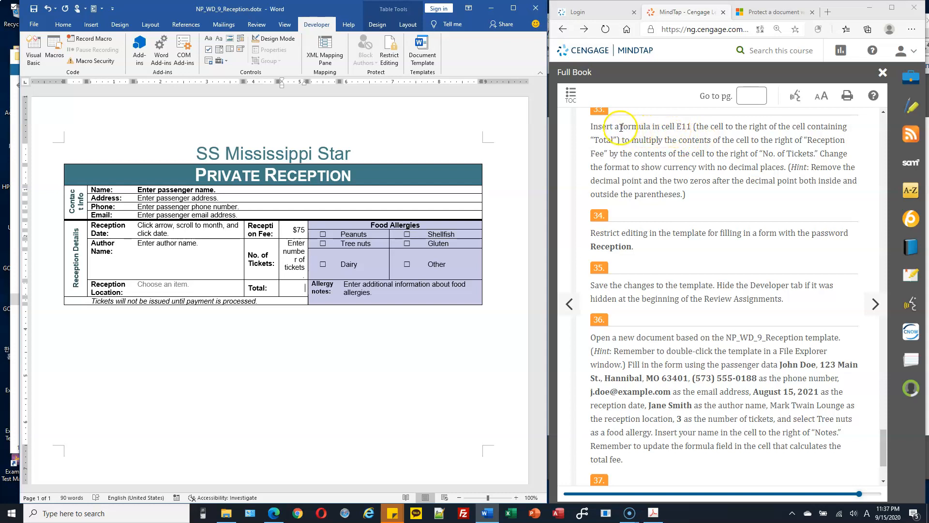
{"action": "left_click_drag", "start_coordinate": [620, 127], "coordinate": [691, 126]}
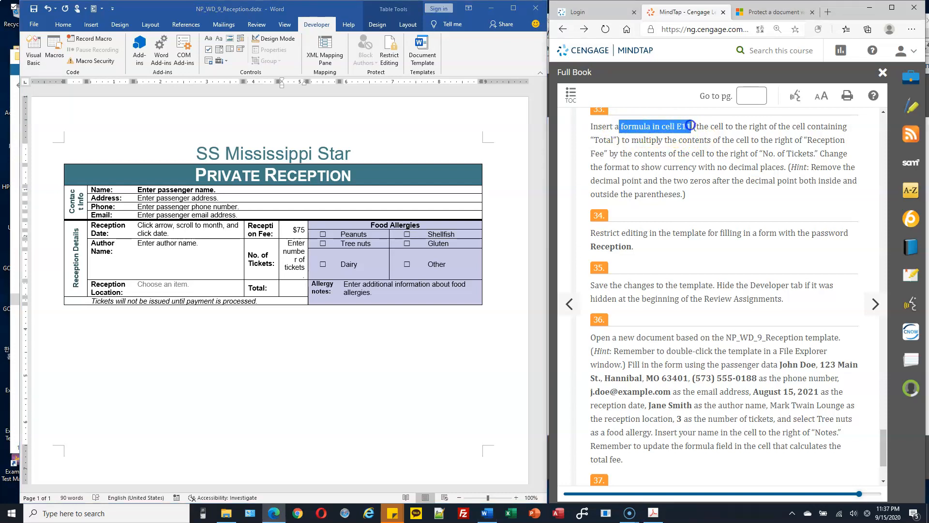
Start a table formula in the empty cell beside Total and replace the suggested SUM(ABOVE) with the PRODUCT function.
{"action": "left_click", "coordinate": [297, 287]}
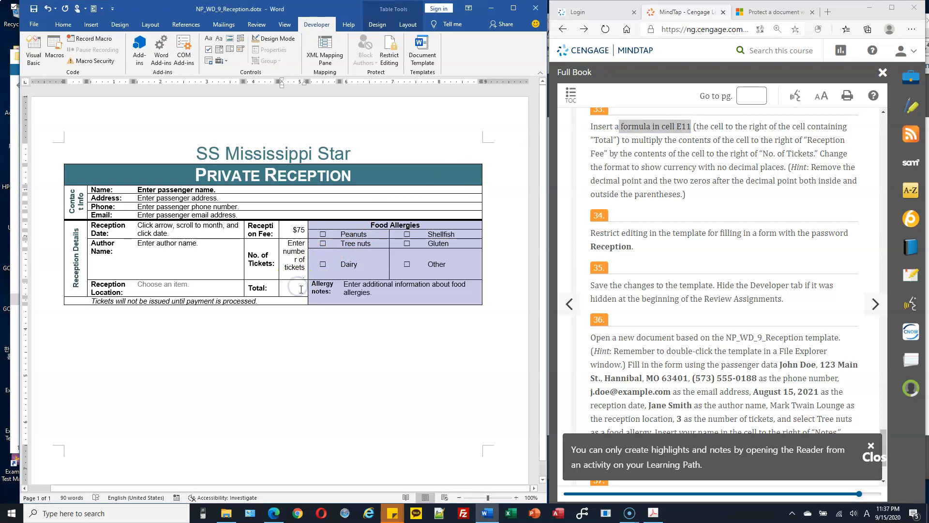
{"action": "left_click", "coordinate": [407, 25]}
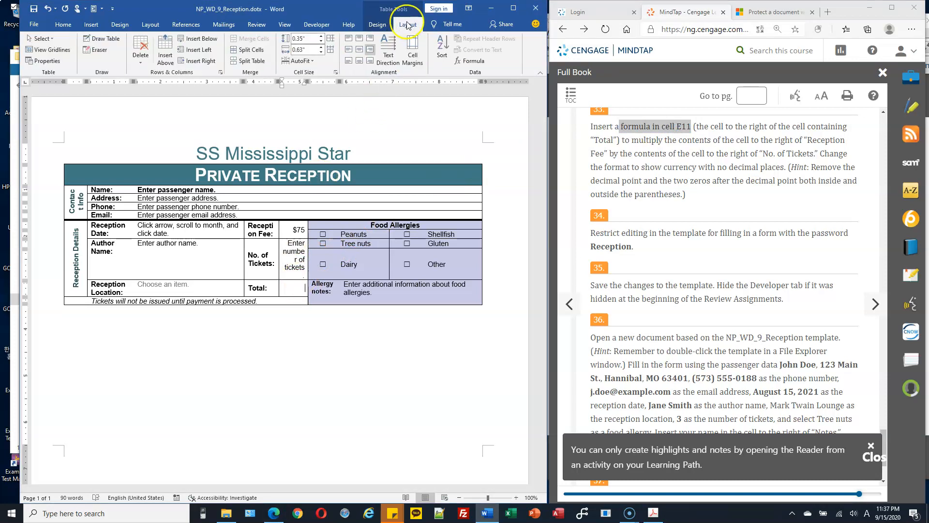
{"action": "left_click", "coordinate": [473, 61]}
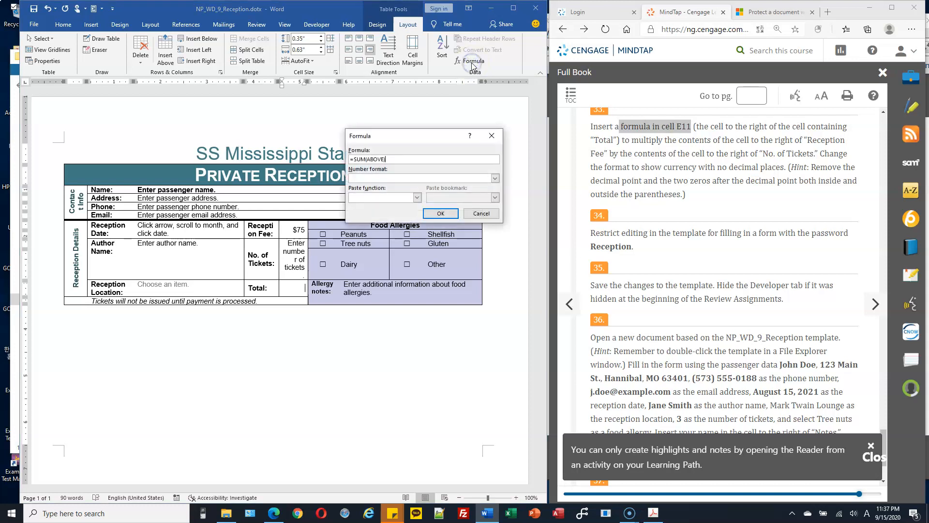
{"action": "left_click_drag", "start_coordinate": [418, 137], "coordinate": [409, 74]}
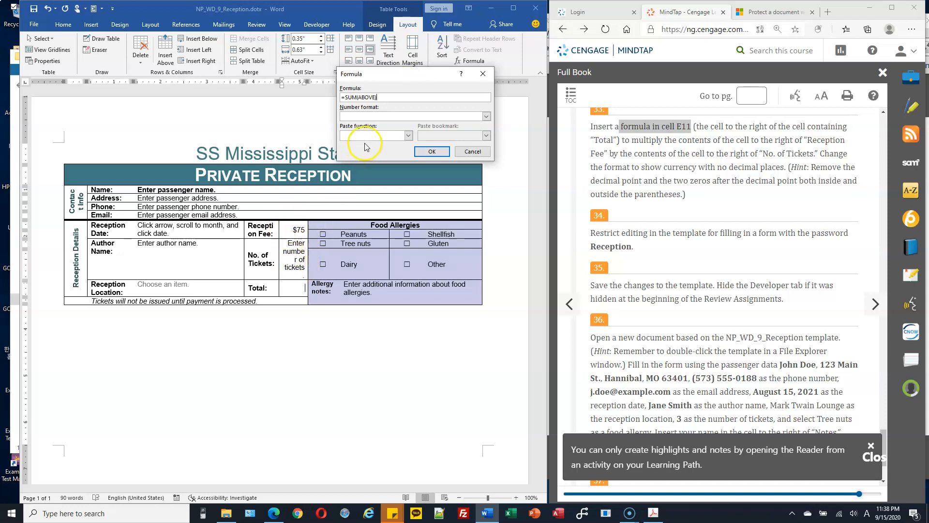
{"action": "left_click", "coordinate": [387, 98]}
{"action": "left_click", "coordinate": [384, 98]}
{"action": "key", "text": "BackSpace"}
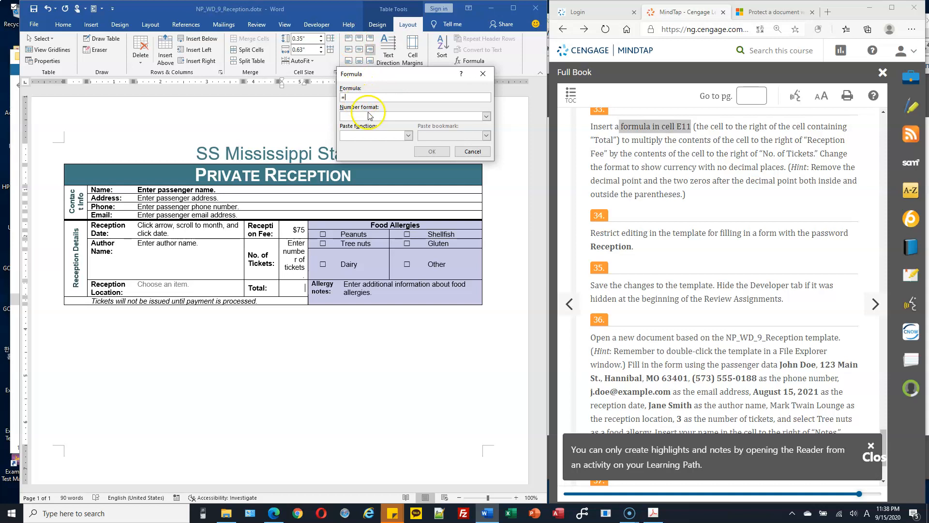
{"action": "left_click", "coordinate": [408, 136]}
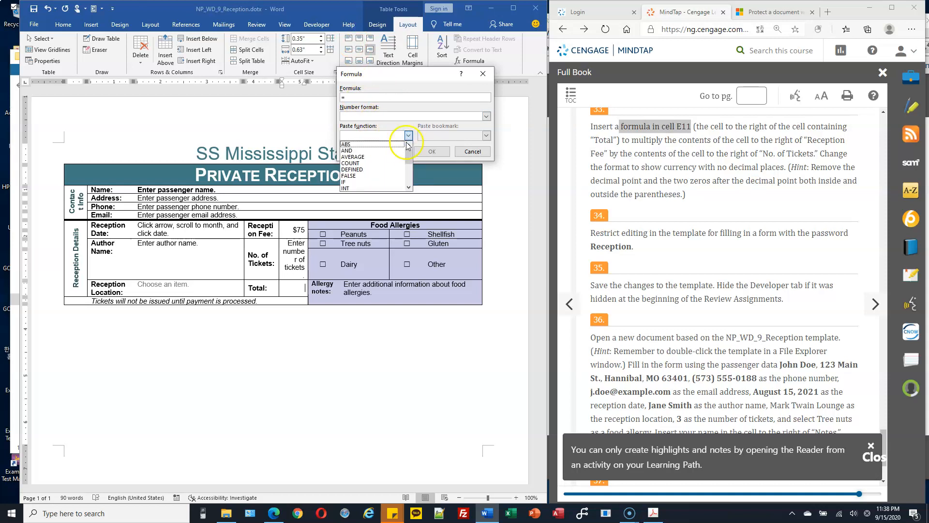
{"action": "left_click_drag", "start_coordinate": [409, 151], "coordinate": [409, 180]}
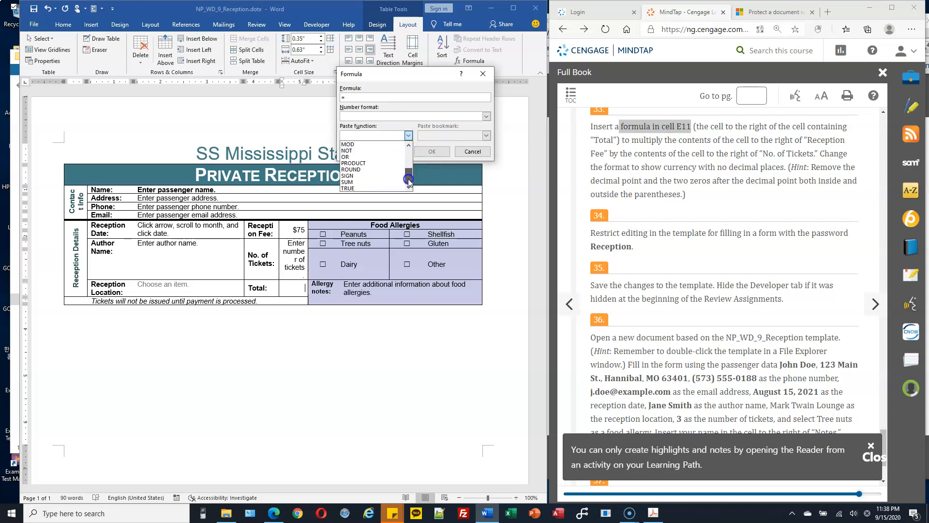
{"action": "left_click", "coordinate": [358, 163]}
Set the PRODUCT formula's number format to $#,##0;($#,##0) and insert it in the cell beside Total.
{"action": "left_click", "coordinate": [399, 116]}
{"action": "left_click", "coordinate": [486, 116]}
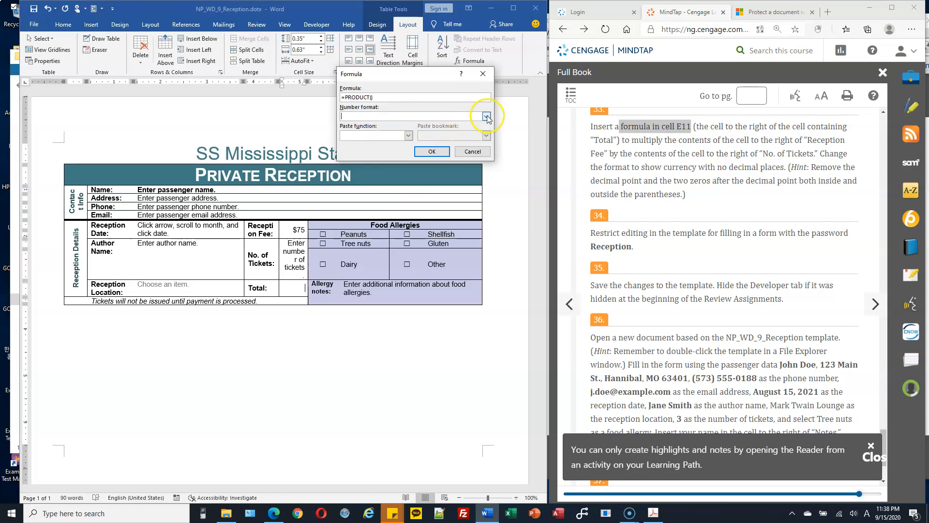
{"action": "mouse_move", "coordinate": [489, 128]}
{"action": "left_mouse_down"}
{"action": "mouse_move", "coordinate": [489, 141]}
{"action": "mouse_move", "coordinate": [487, 133]}
{"action": "left_mouse_up"}
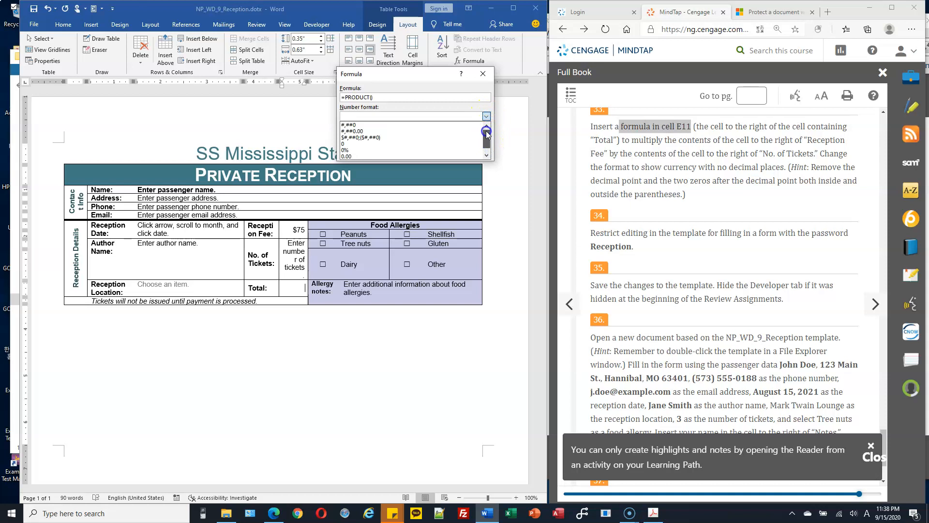
{"action": "left_click", "coordinate": [406, 140]}
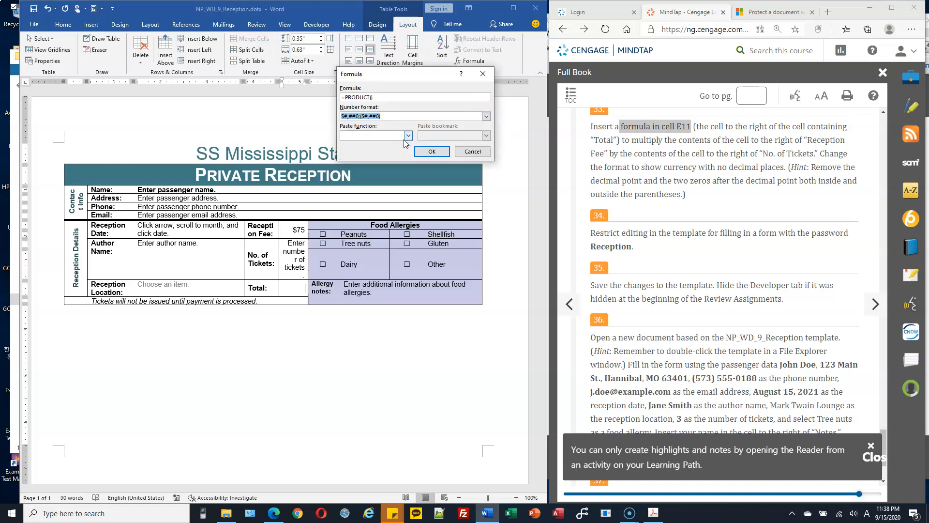
{"action": "left_click", "coordinate": [429, 150]}
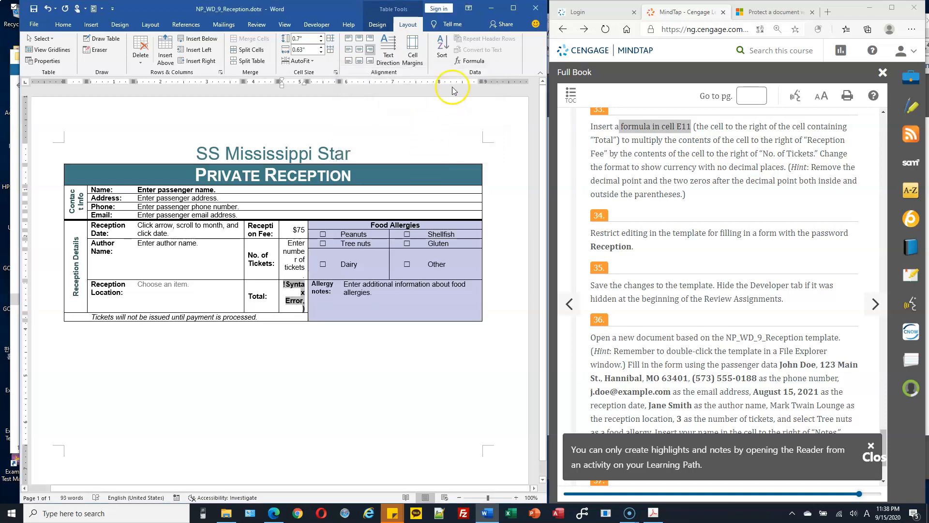
Edit the Total cell's formula, completing the PRODUCT arguments to multiply the reception fee by the number of tickets.
{"action": "left_click", "coordinate": [469, 62]}
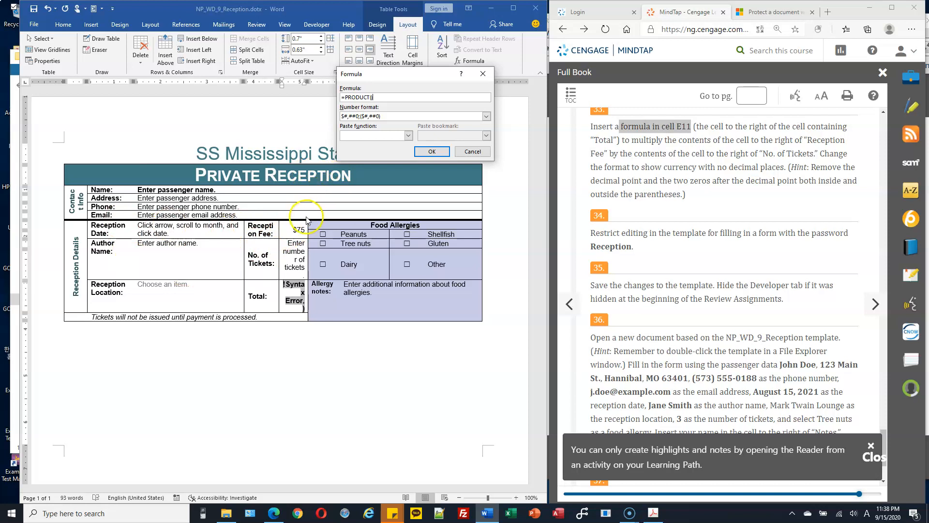
{"action": "left_click", "coordinate": [370, 96]}
{"action": "left_click", "coordinate": [431, 151]}
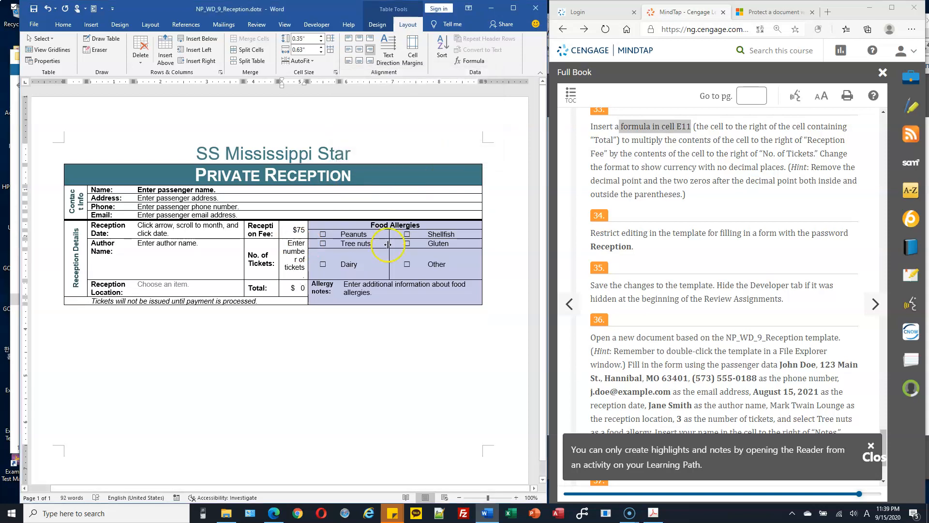
{"action": "left_click", "coordinate": [300, 289]}
{"action": "left_click", "coordinate": [296, 259]}
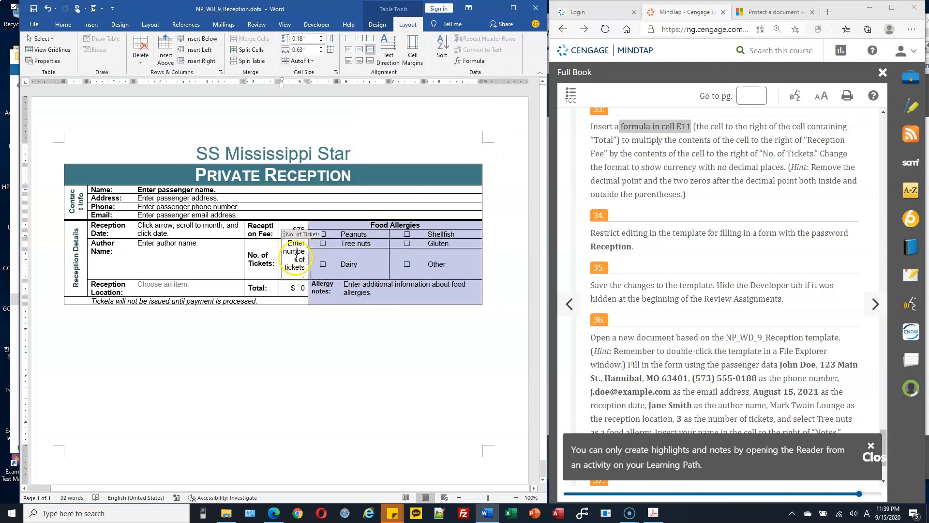
Following textbook step 34, set the template's editing restrictions to allow only filling in forms.
{"action": "left_click", "coordinate": [364, 294]}
{"action": "left_click", "coordinate": [736, 192]}
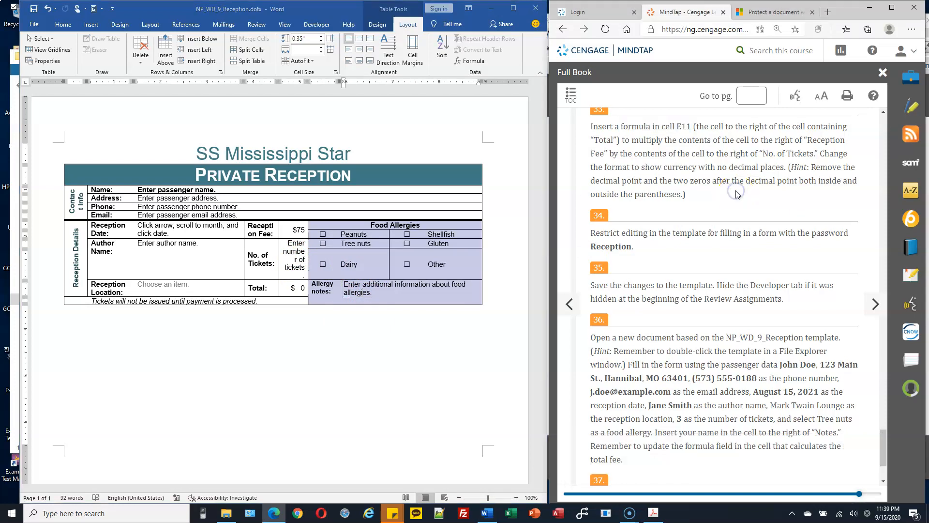
{"action": "scroll", "coordinate": [736, 193], "scroll_direction": "down", "scroll_amount": 1}
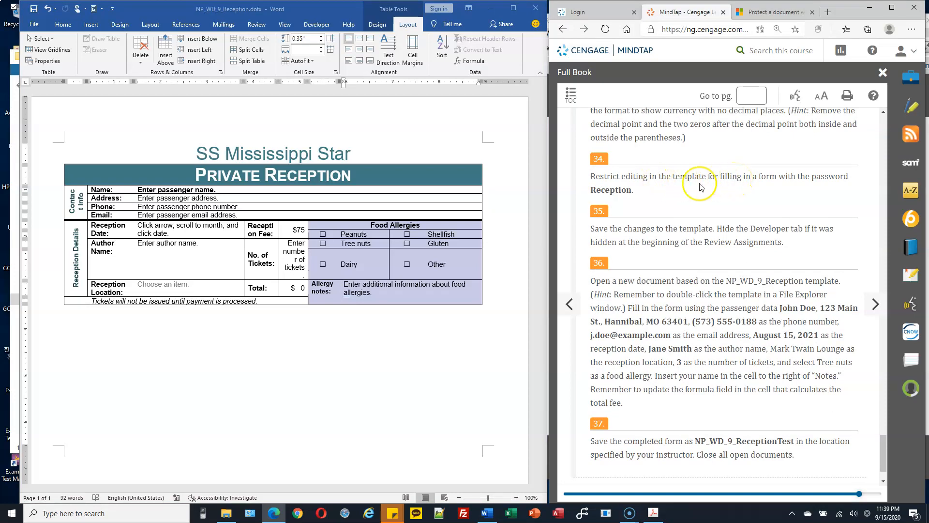
{"action": "double_click", "coordinate": [613, 190]}
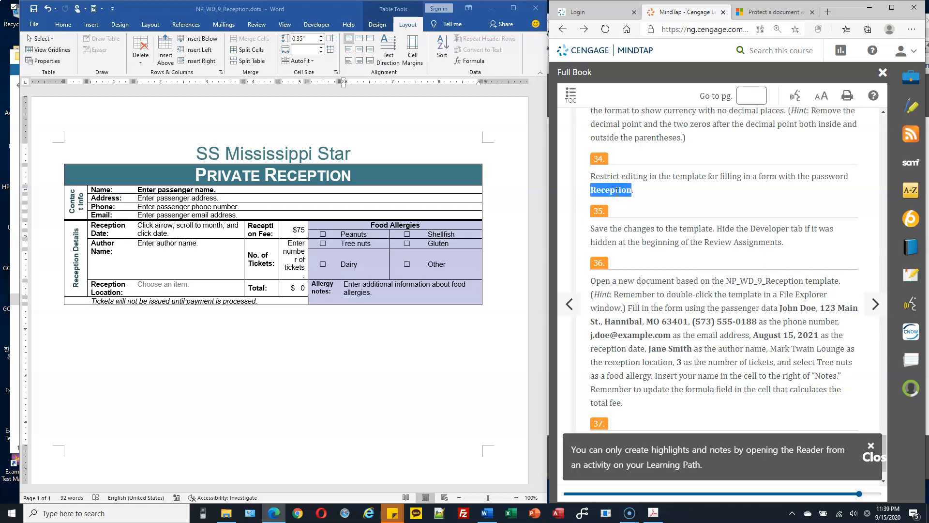
{"action": "left_click", "coordinate": [449, 241]}
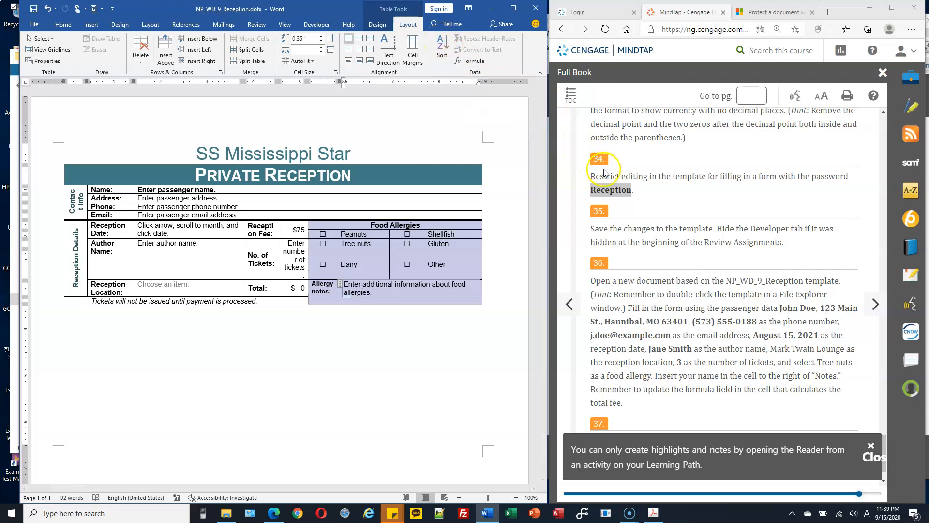
{"action": "left_click", "coordinate": [310, 31]}
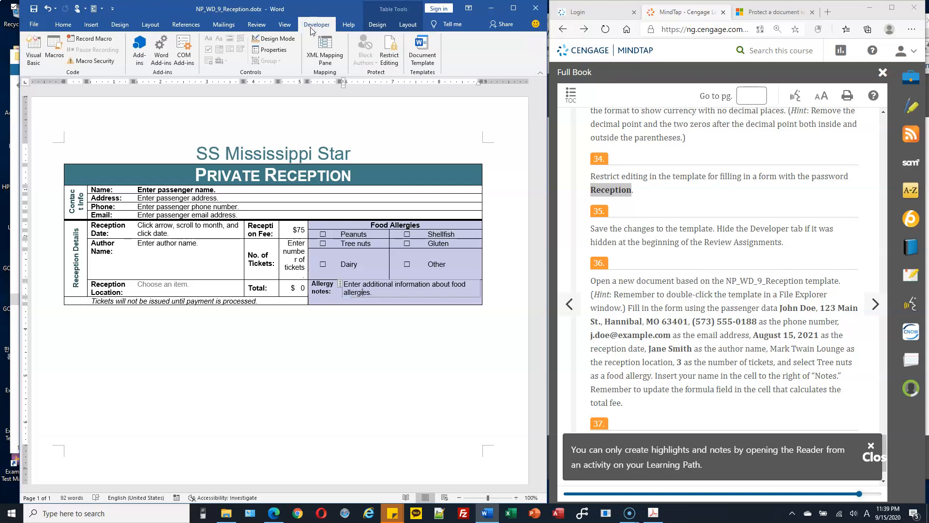
{"action": "left_click", "coordinate": [388, 55]}
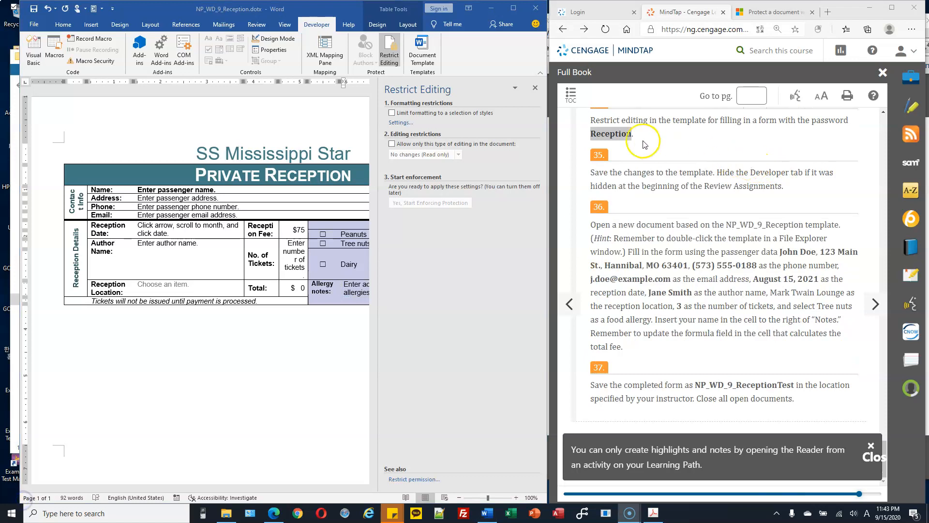
{"action": "left_click", "coordinate": [392, 145]}
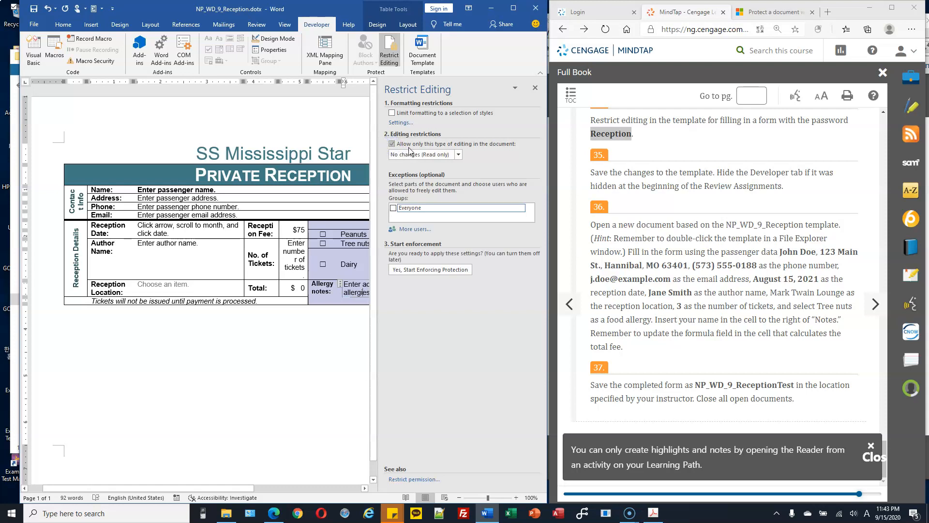
{"action": "left_click", "coordinate": [458, 154]}
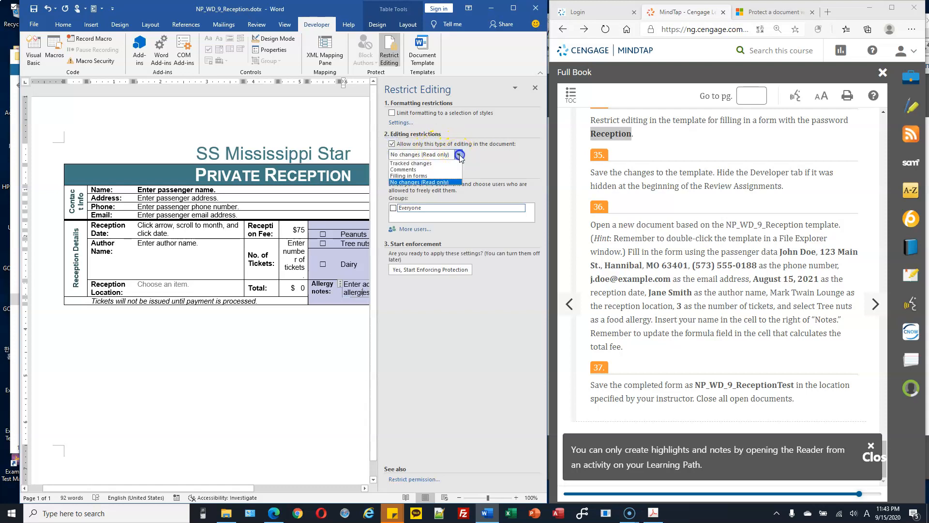
{"action": "left_click", "coordinate": [445, 177]}
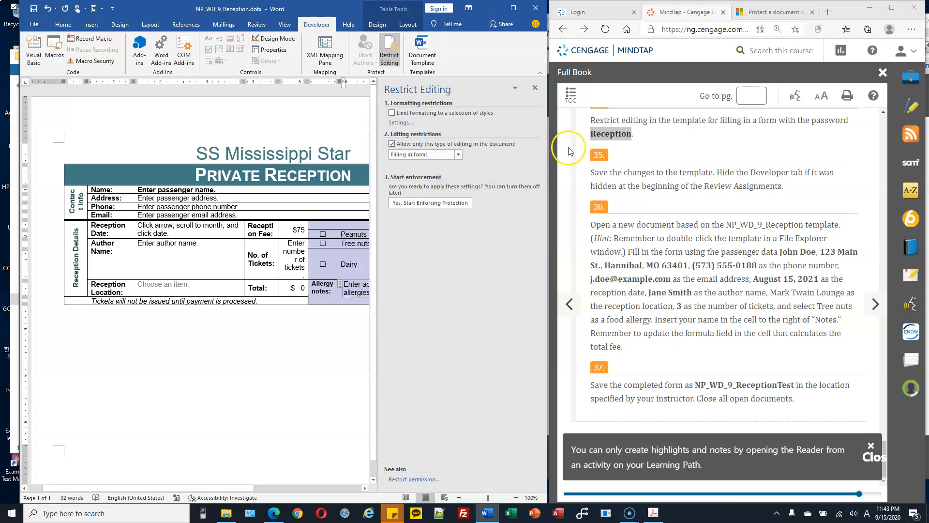
Start enforcing protection on the template, entering and confirming the password given in textbook step 34, and close the Restrict Editing pane.
{"action": "scroll", "coordinate": [662, 138], "scroll_direction": "up", "scroll_amount": 1}
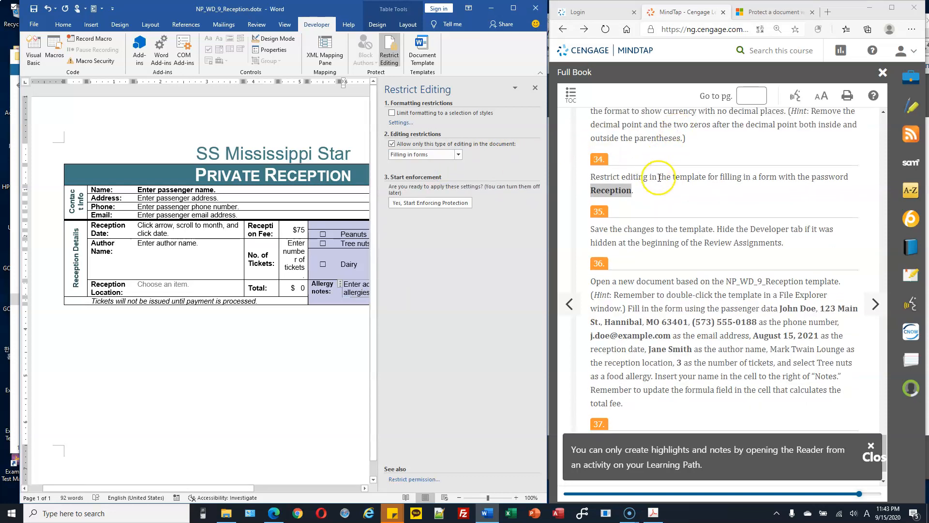
{"action": "left_click_drag", "start_coordinate": [715, 177], "coordinate": [768, 178]}
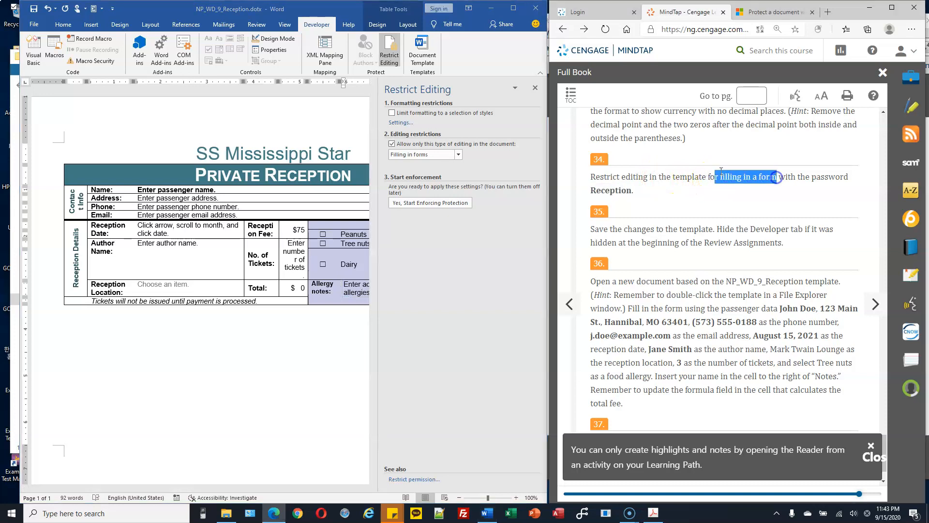
{"action": "double_click", "coordinate": [605, 191]}
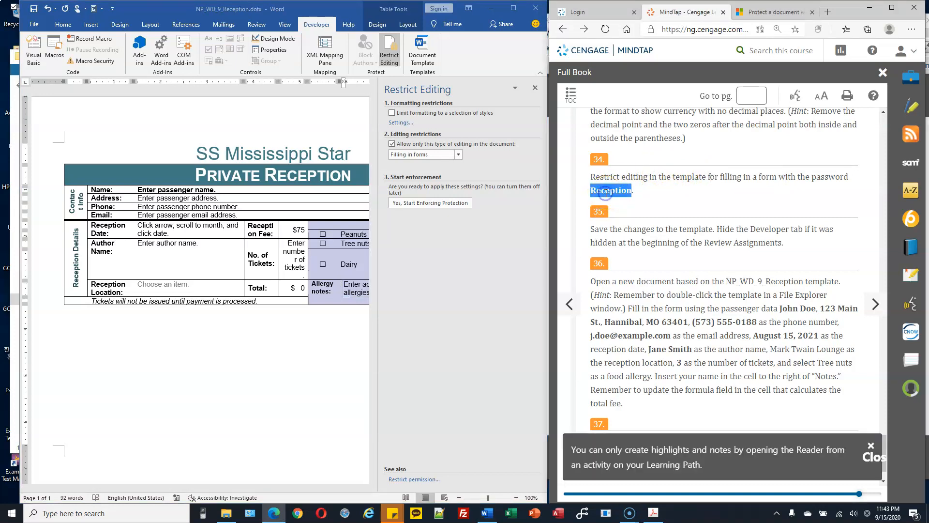
{"action": "left_click", "coordinate": [476, 246]}
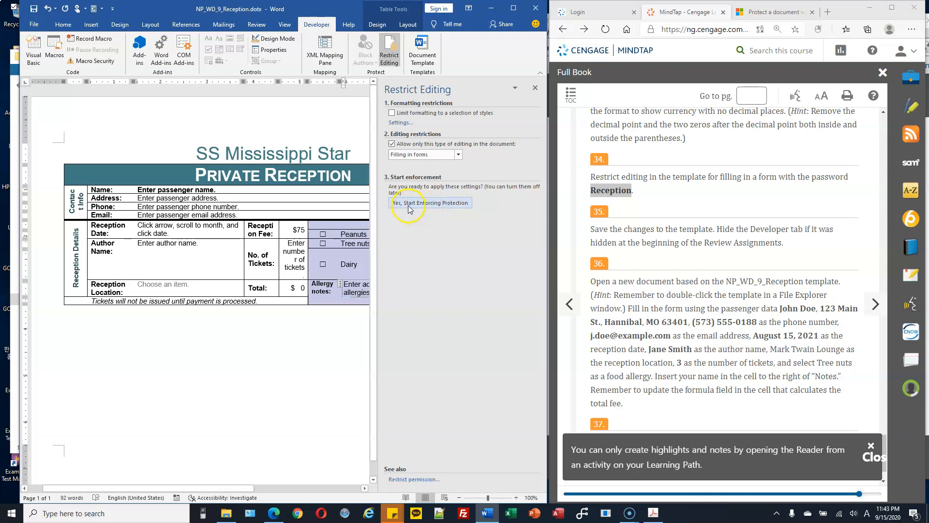
{"action": "left_click", "coordinate": [437, 208]}
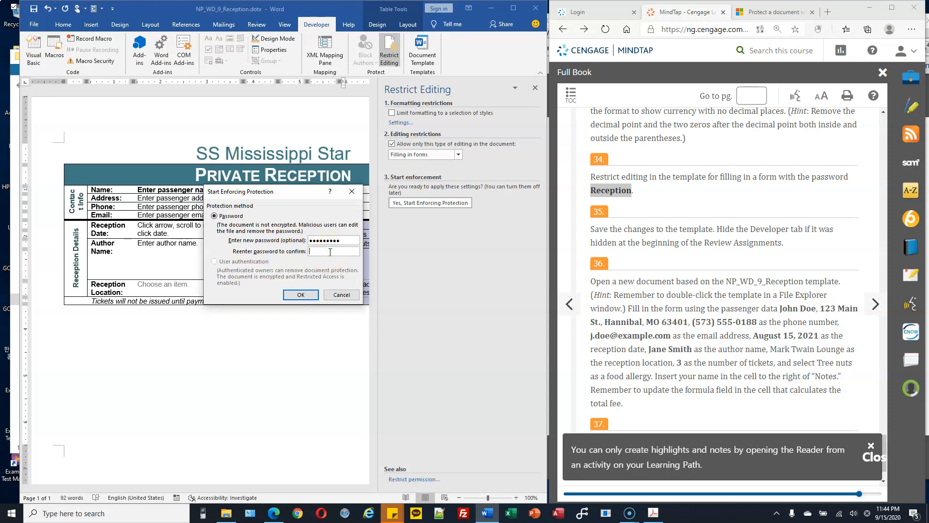
{"action": "key", "text": "ctrl+v"}
{"action": "left_click", "coordinate": [299, 296]}
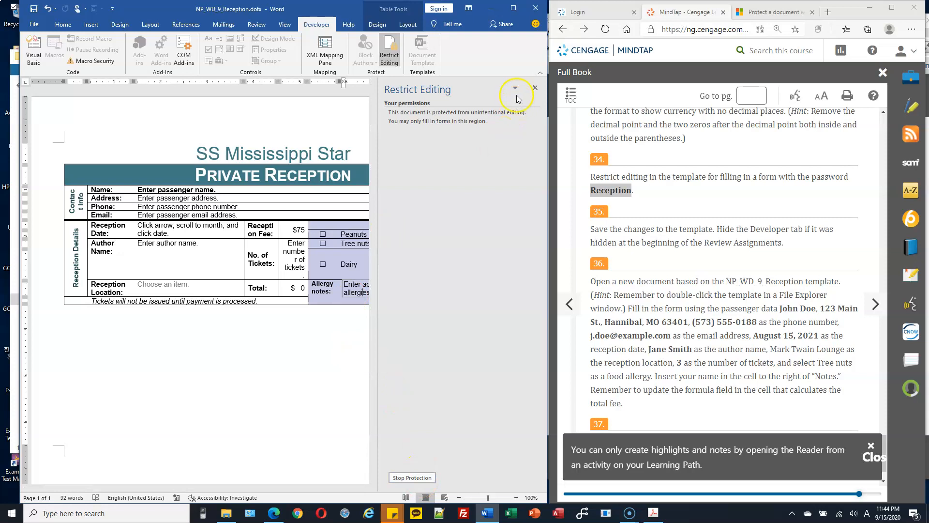
{"action": "left_click", "coordinate": [535, 91]}
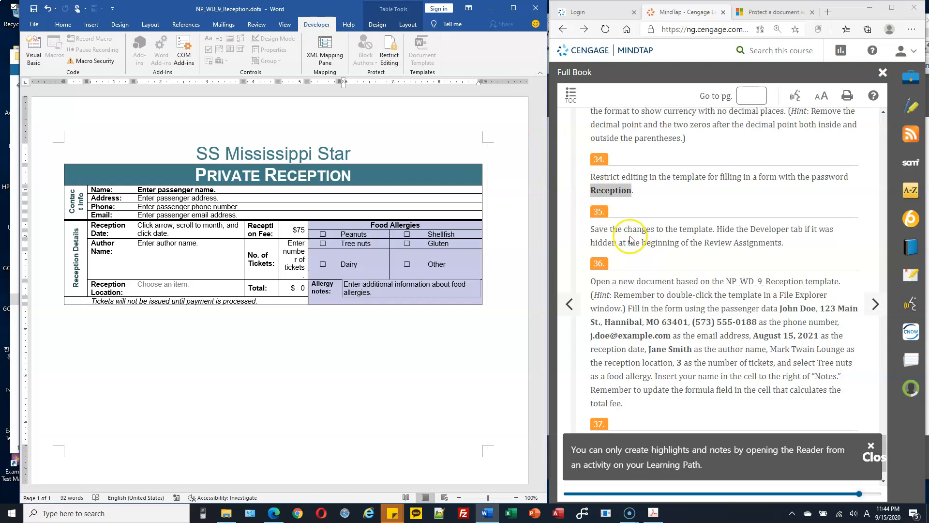
Save the changes to the NP_WD_9_Reception template per textbook step 35 and close it.
{"action": "left_click", "coordinate": [631, 240]}
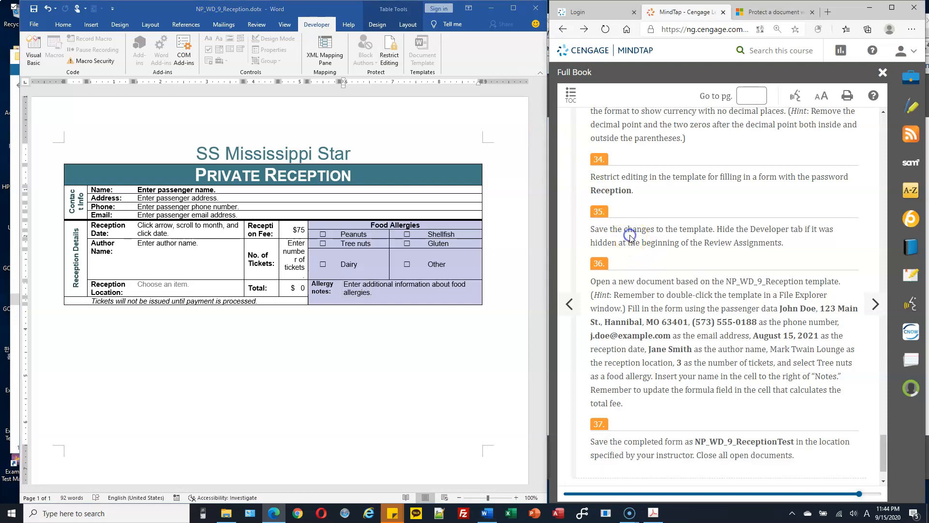
{"action": "left_click", "coordinate": [35, 11]}
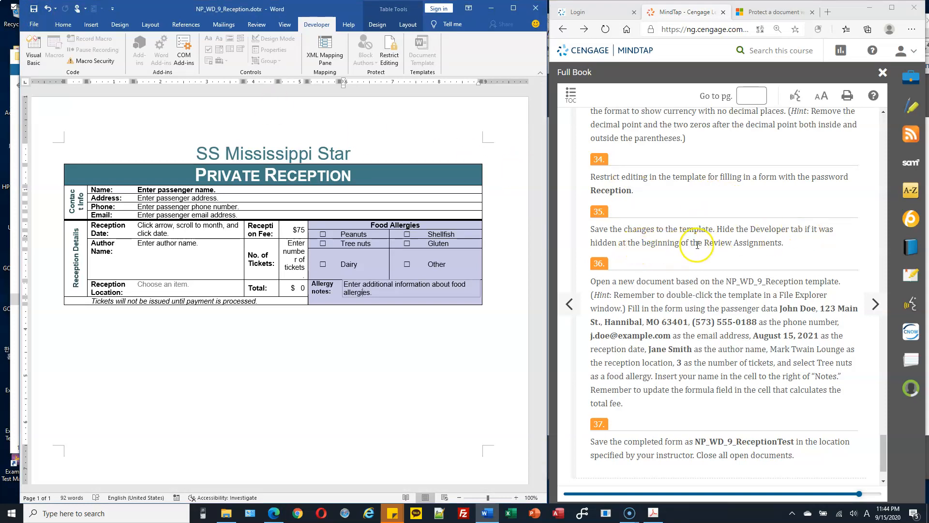
{"action": "left_click_drag", "start_coordinate": [715, 242], "coordinate": [749, 242]}
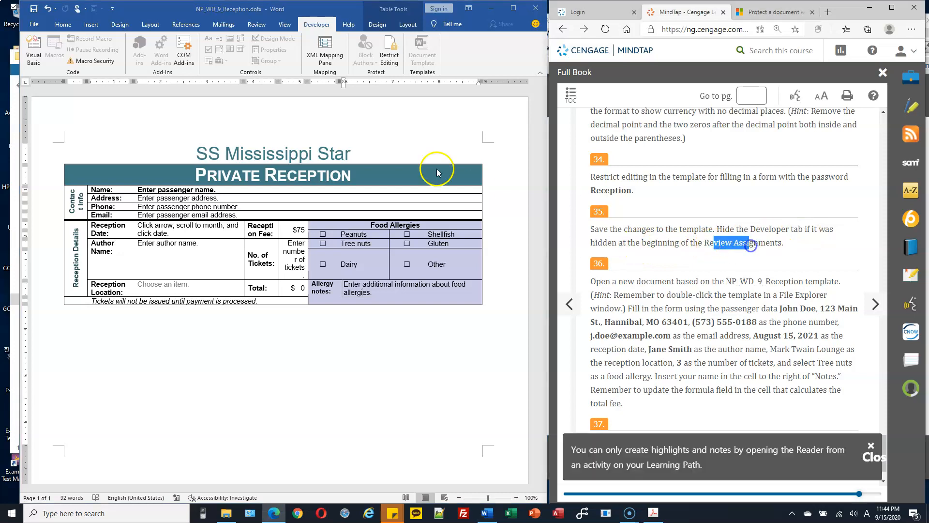
{"action": "left_click", "coordinate": [319, 26]}
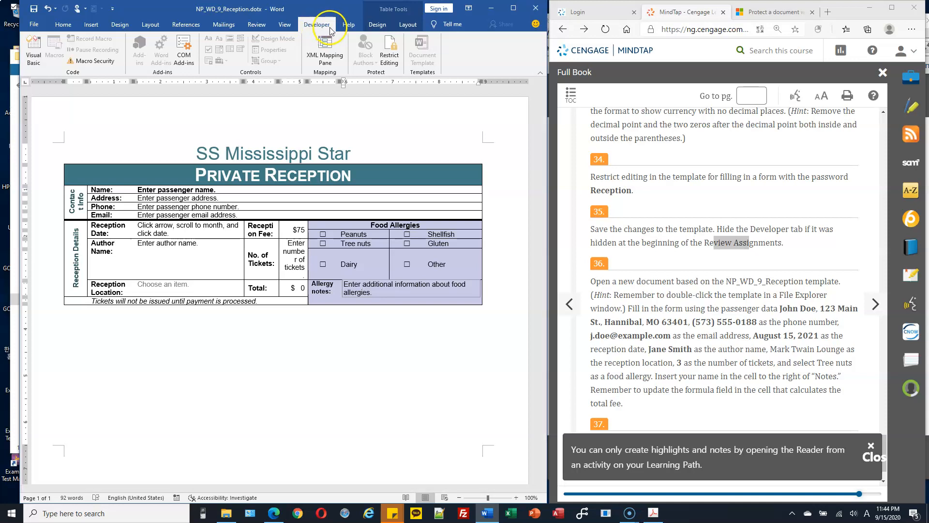
{"action": "left_click", "coordinate": [291, 322]}
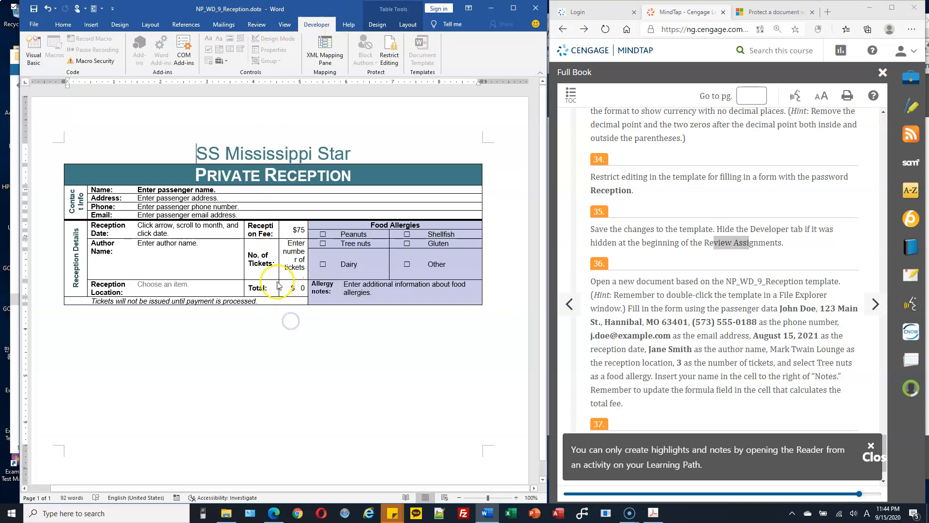
{"action": "left_click", "coordinate": [34, 10]}
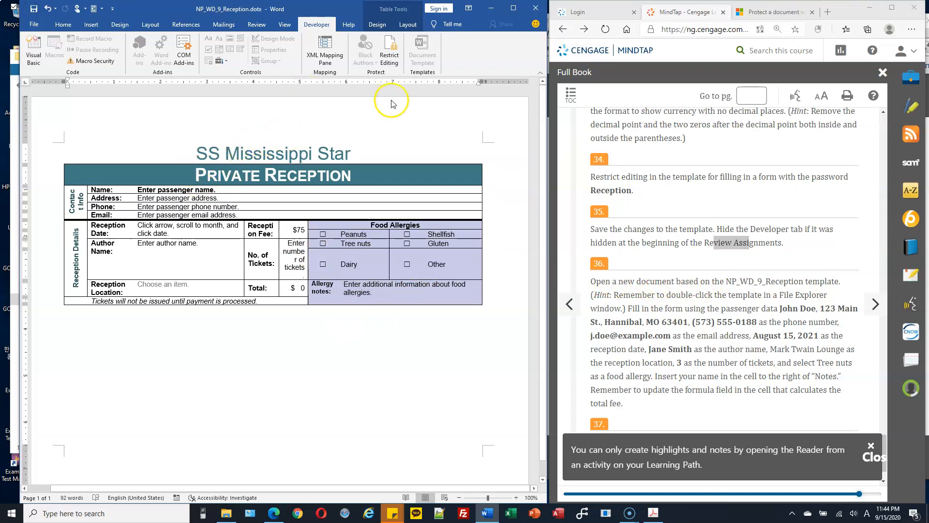
{"action": "left_click", "coordinate": [536, 9]}
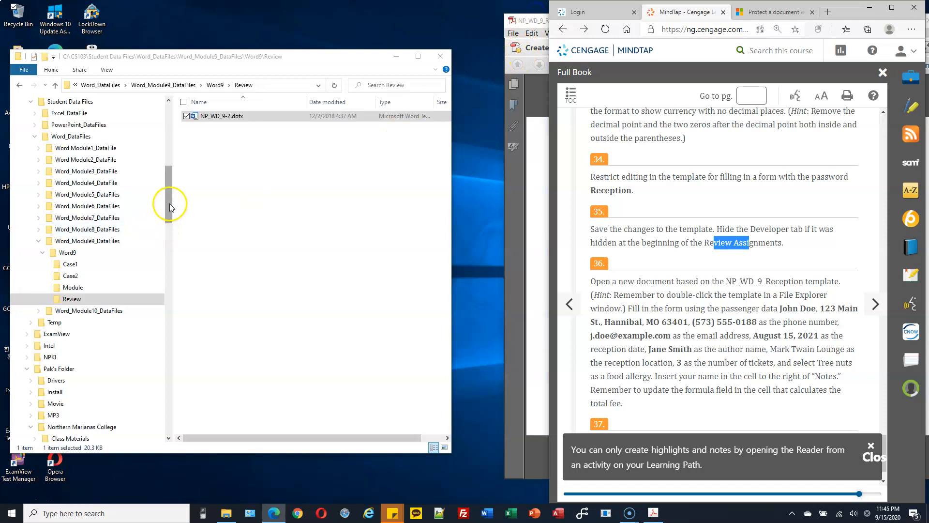
Create a new document from NP_WD_9_Reception.dotx in the CS103 Homework folder and end the macro that runs on opening.
{"action": "left_click_drag", "start_coordinate": [170, 204], "coordinate": [170, 179]}
{"action": "left_click", "coordinate": [80, 148]}
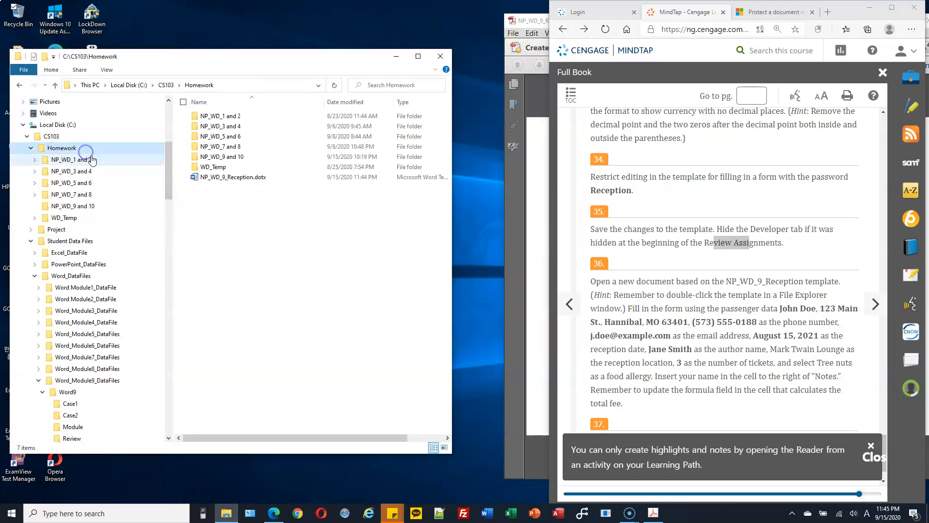
{"action": "double_click", "coordinate": [239, 179]}
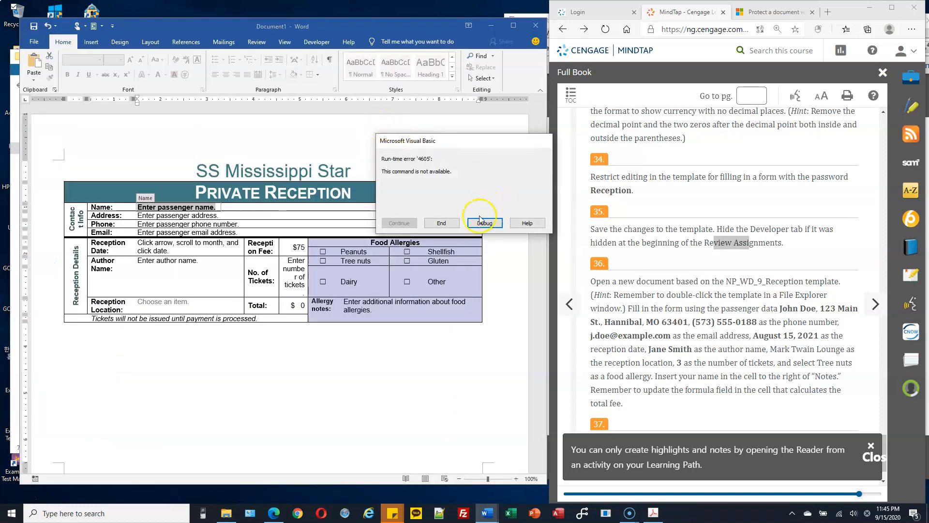
{"action": "left_click_drag", "start_coordinate": [453, 142], "coordinate": [414, 112]}
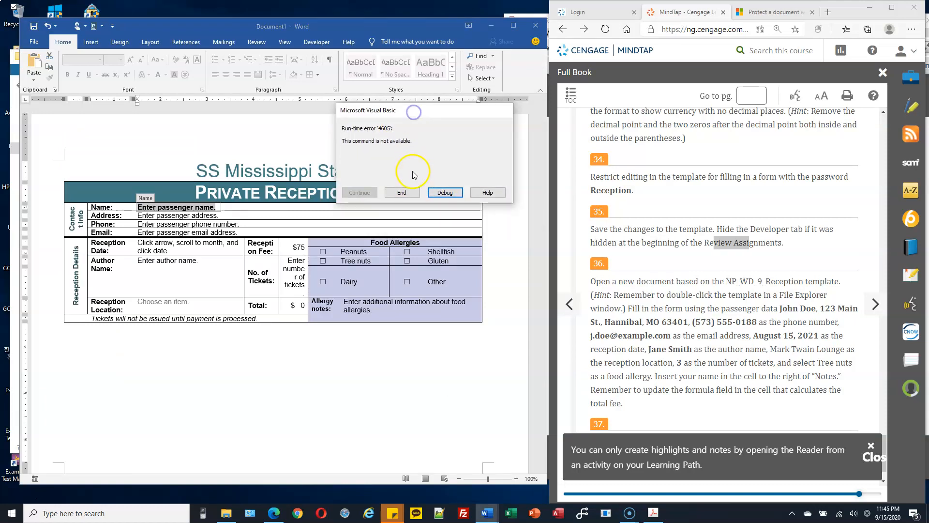
{"action": "left_click", "coordinate": [409, 194]}
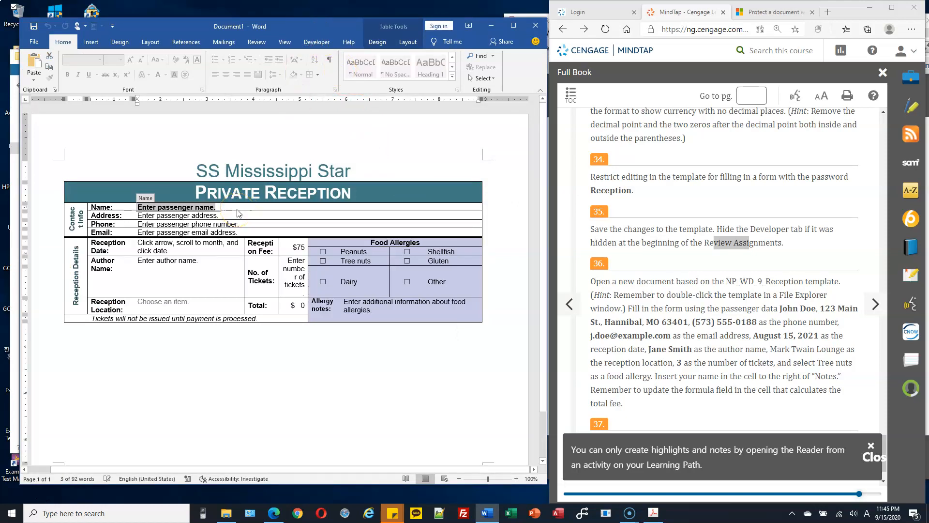
Read textbook step 36 for the passenger and reception data to fill into the new form.
{"action": "left_click", "coordinate": [680, 267]}
{"action": "scroll", "coordinate": [691, 292], "scroll_direction": "down", "scroll_amount": 1}
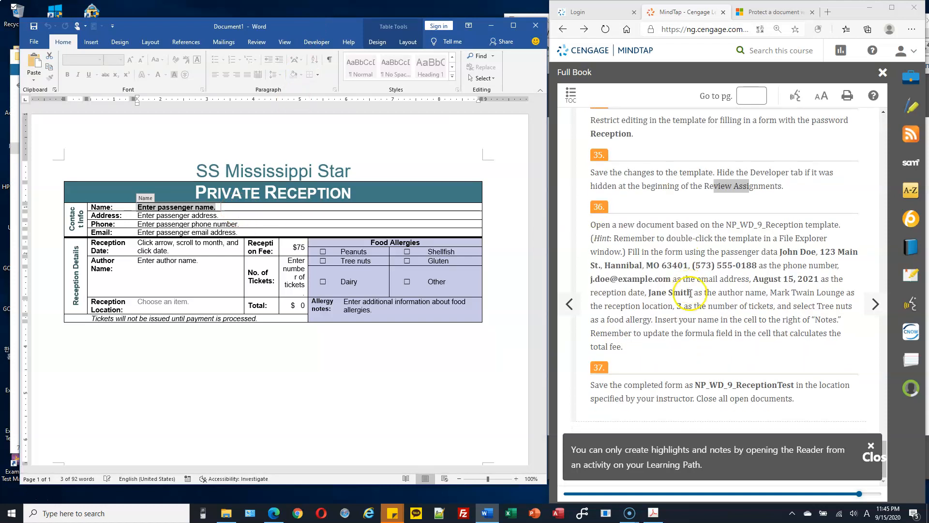